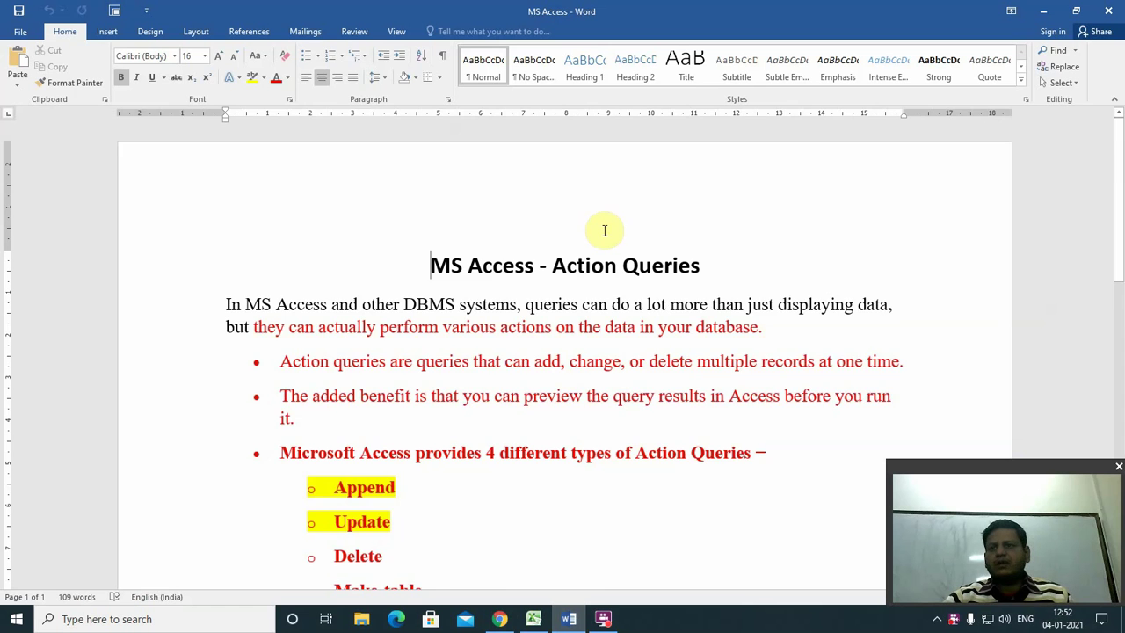
# Switch to Microsoft Access 2010, dismiss the activation notice and open the recent database db5.accdb.
pyautogui.scroll(-2, 589, 227)
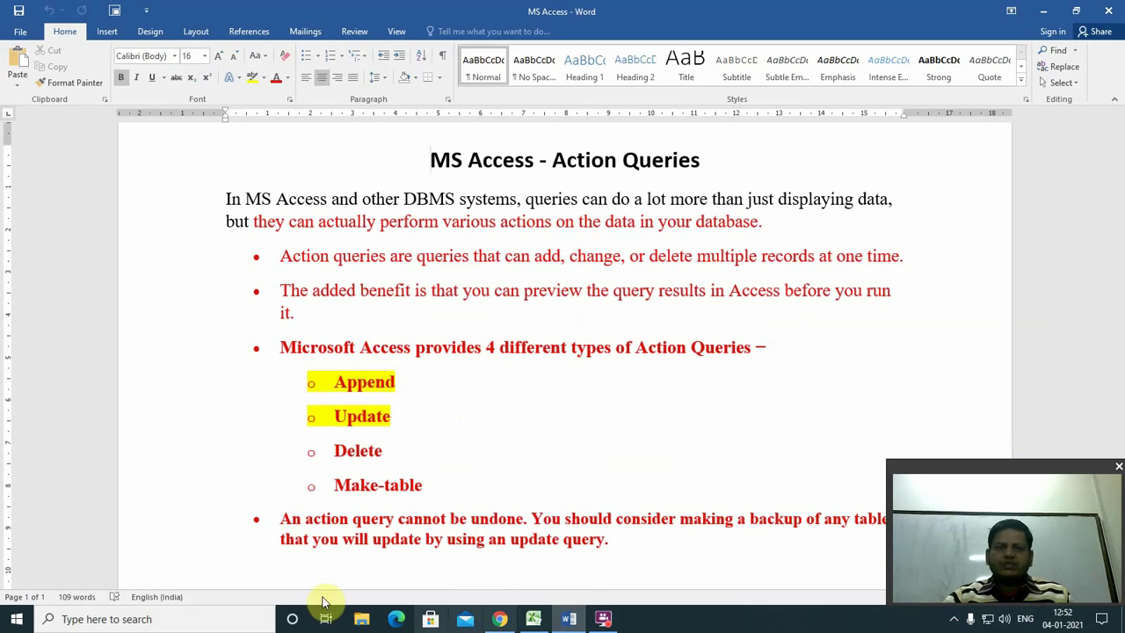
pyautogui.click(157, 619)
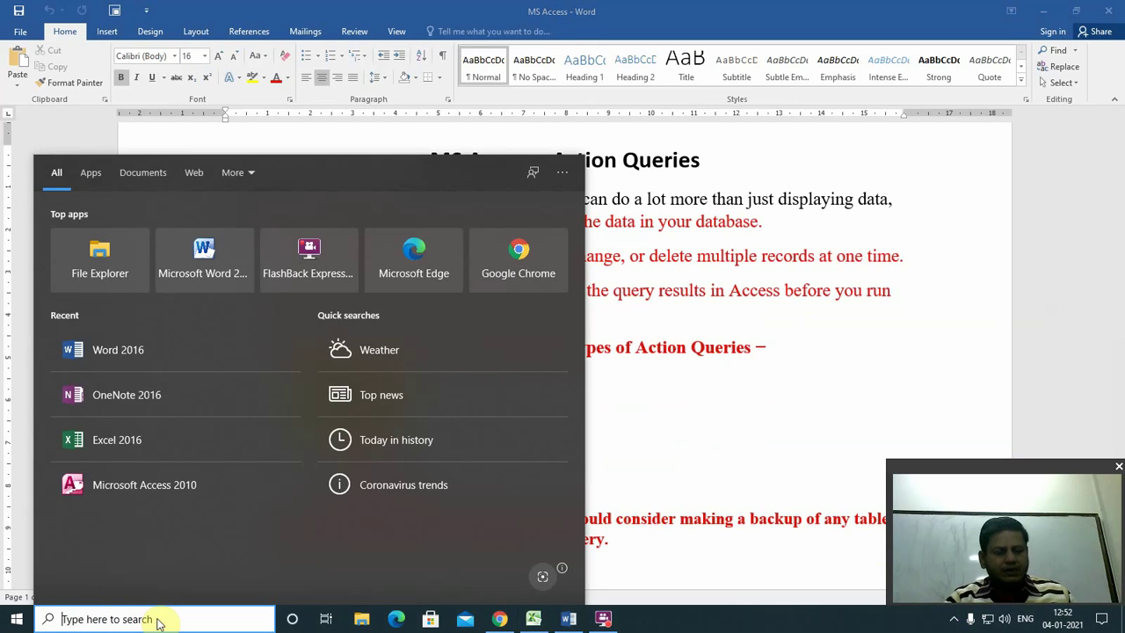
pyautogui.write('acces')
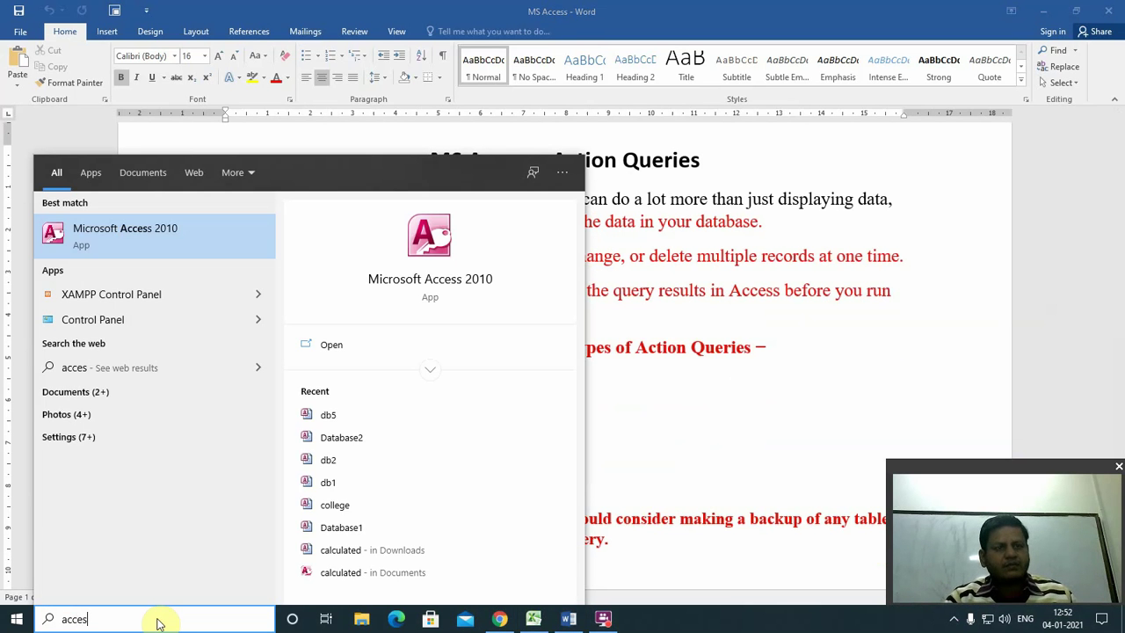
pyautogui.press('Return')
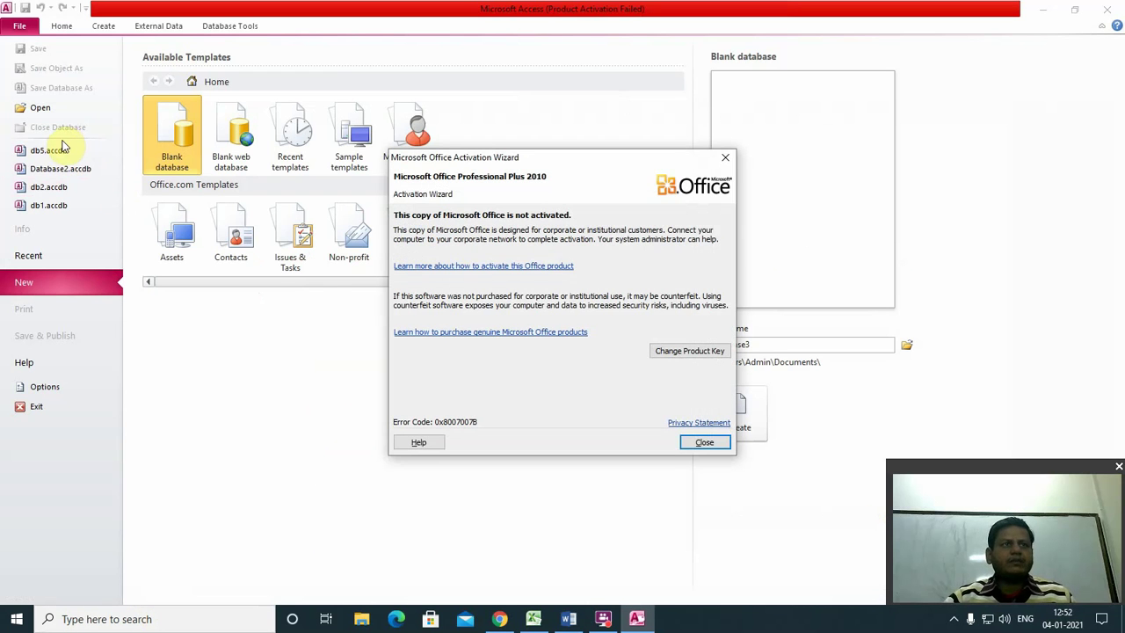
pyautogui.click(707, 442)
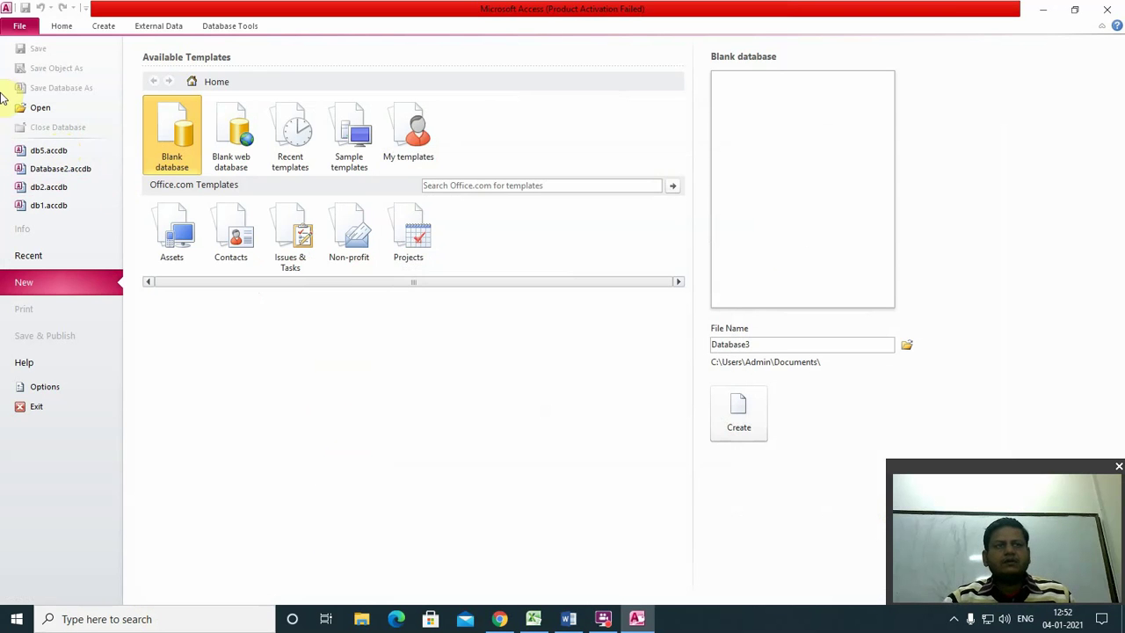
pyautogui.click(35, 151)
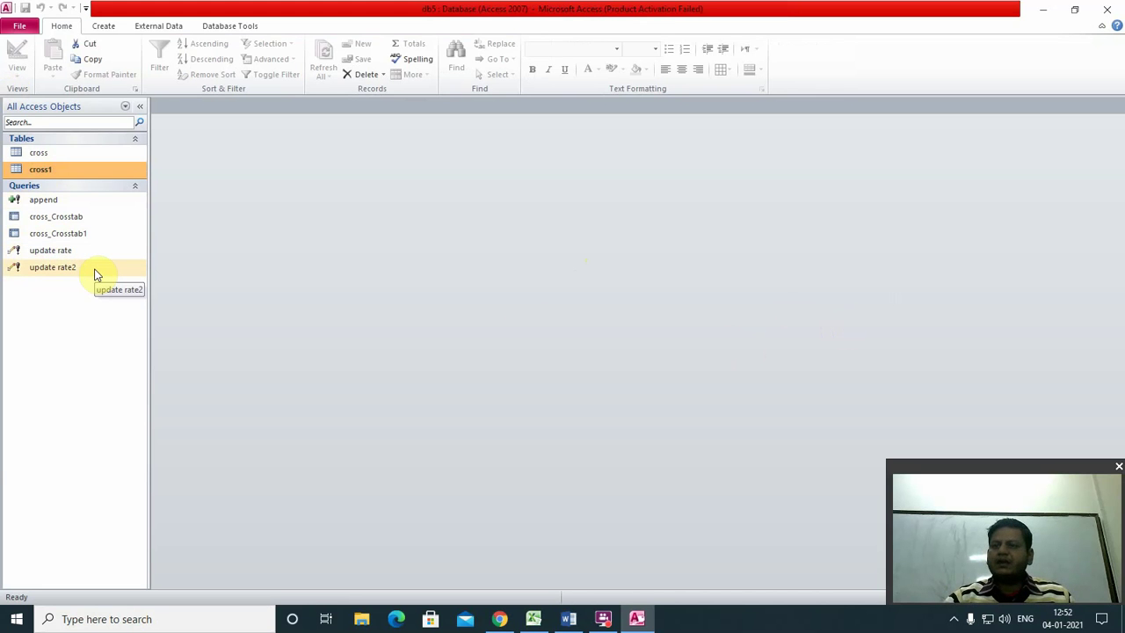
# Review the records in the cross and cross1 tables and close both tables.
pyautogui.click(43, 156)
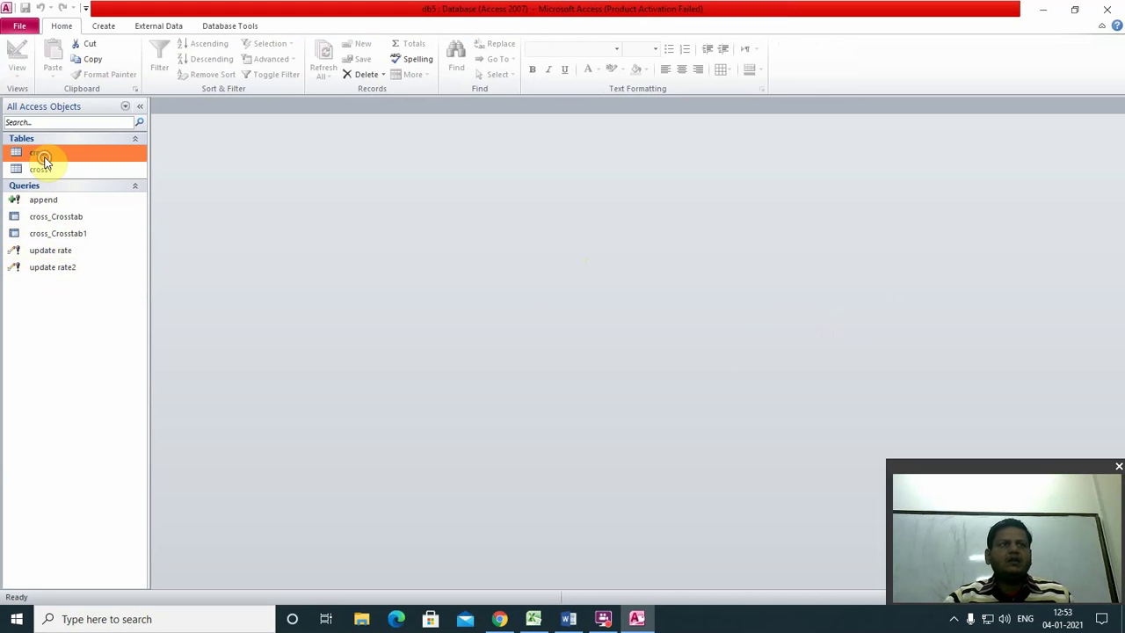
pyautogui.doubleClick(44, 156)
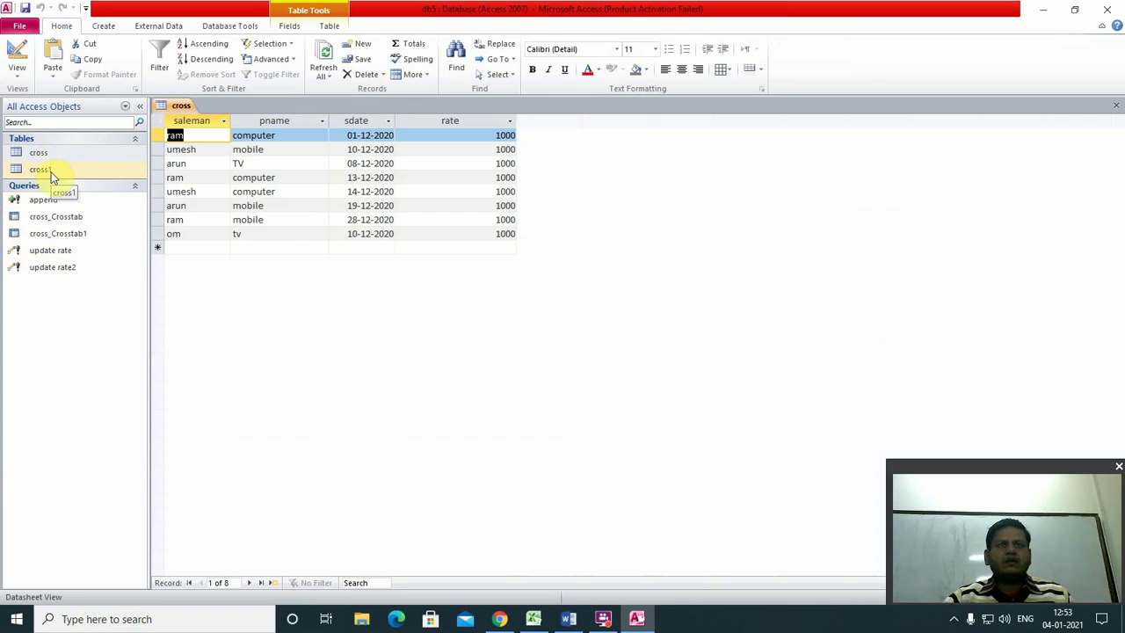
pyautogui.doubleClick(44, 170)
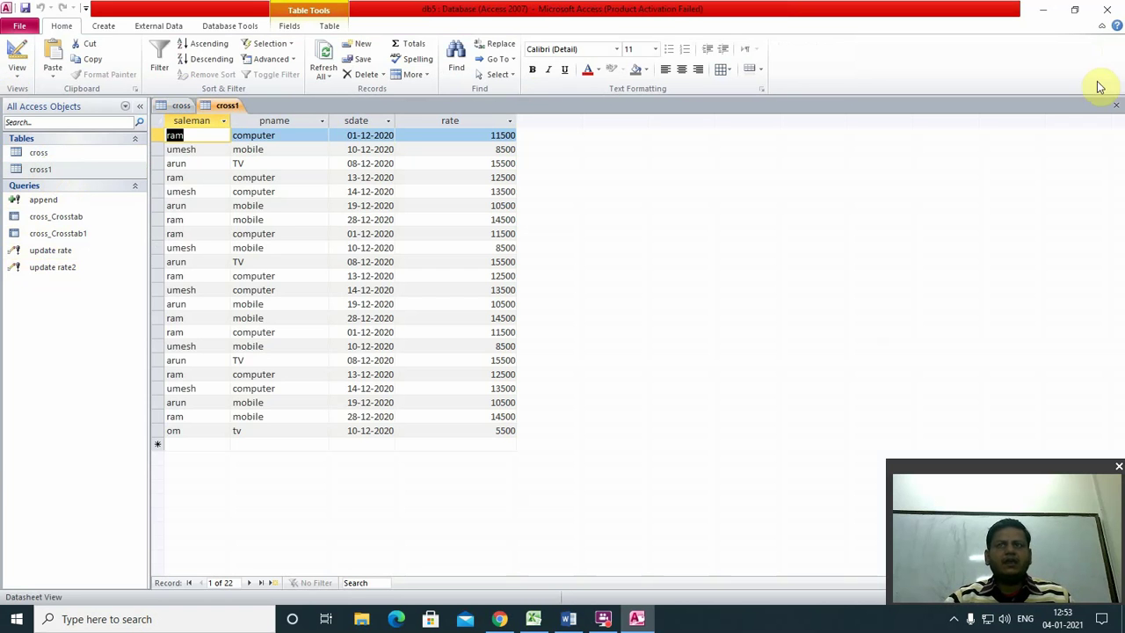
pyautogui.click(1117, 106)
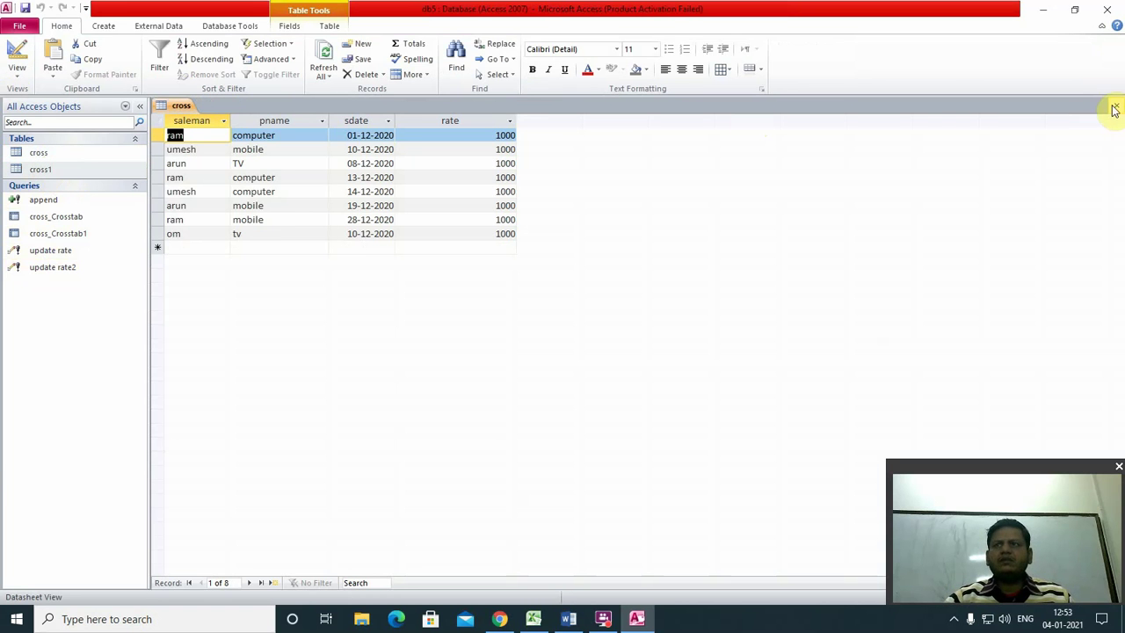
pyautogui.click(1117, 106)
# Create a new table in Design view with a first field empno of data type AutoNumber.
pyautogui.click(99, 25)
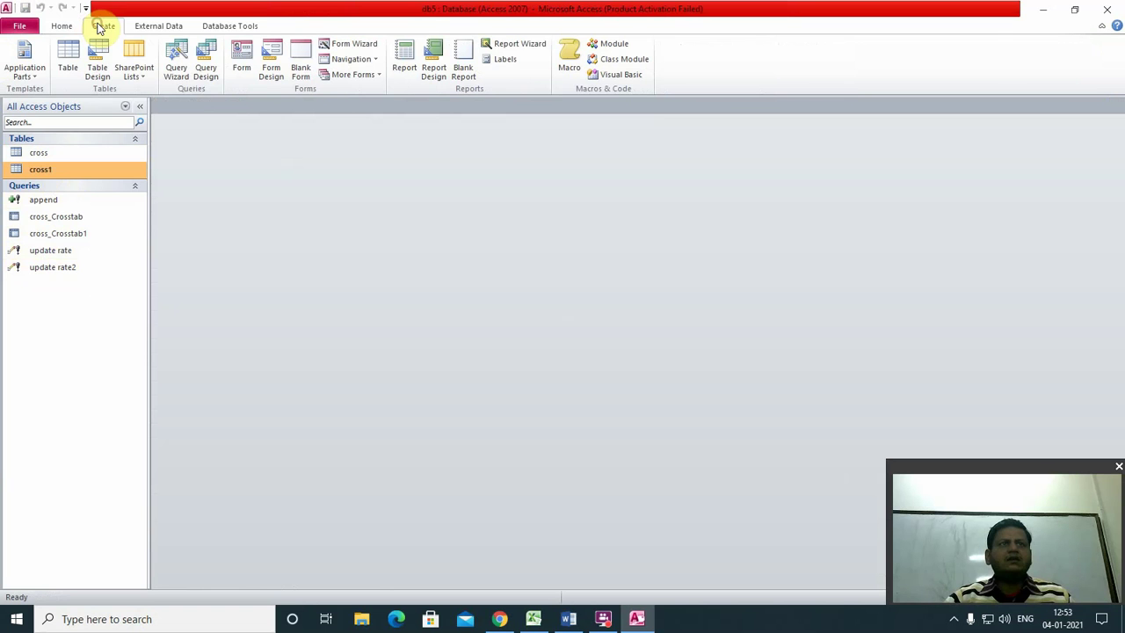
pyautogui.click(95, 69)
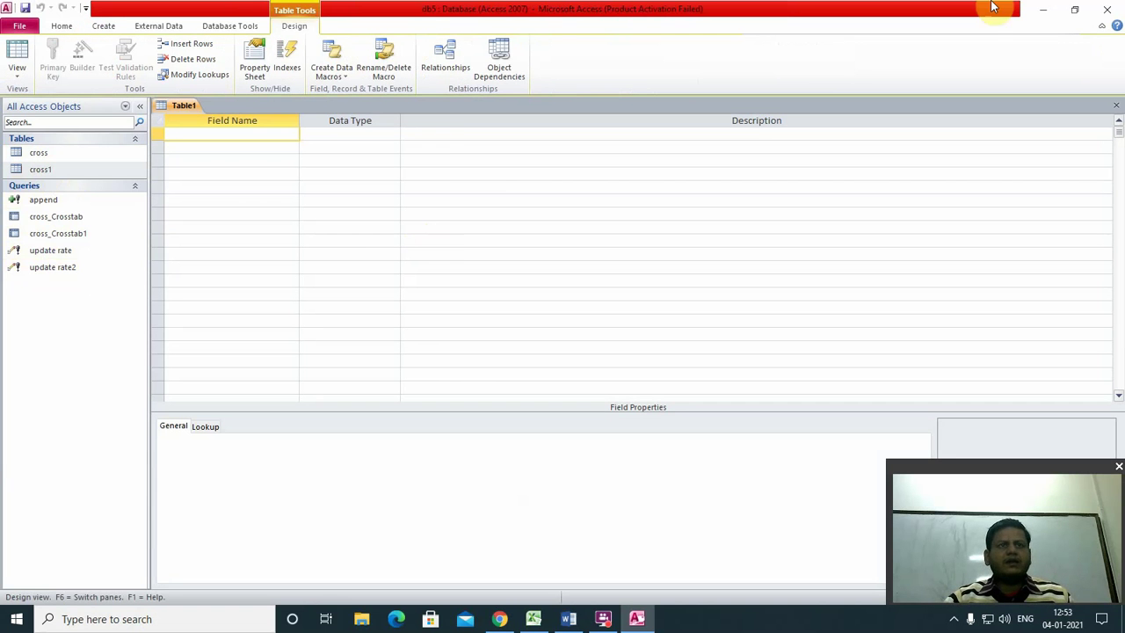
pyautogui.write('em')
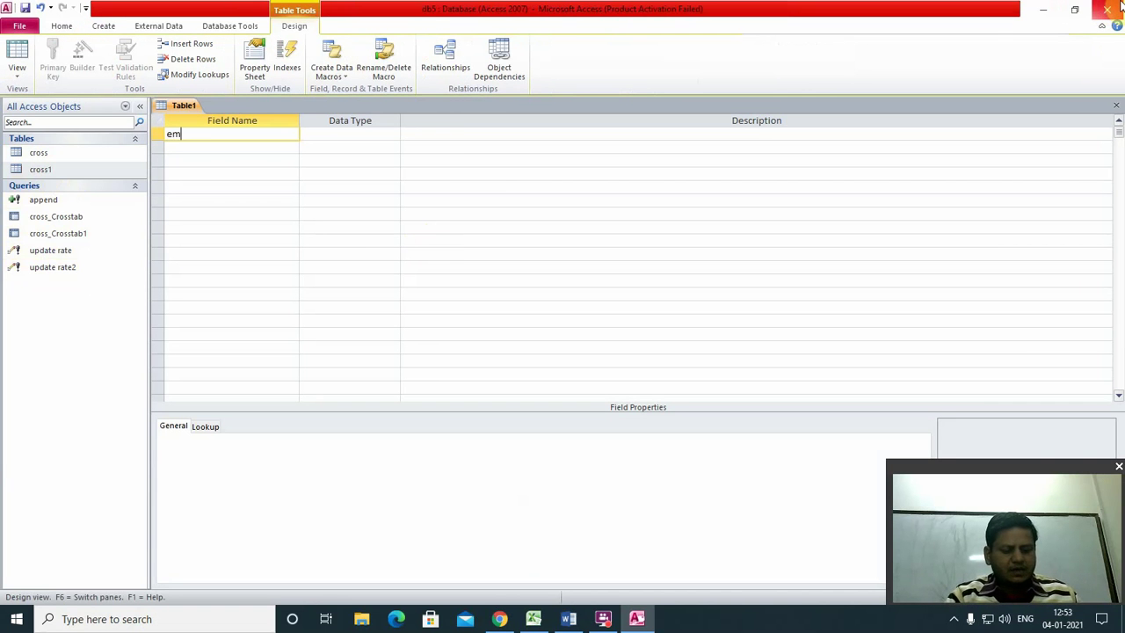
pyautogui.write('pno')
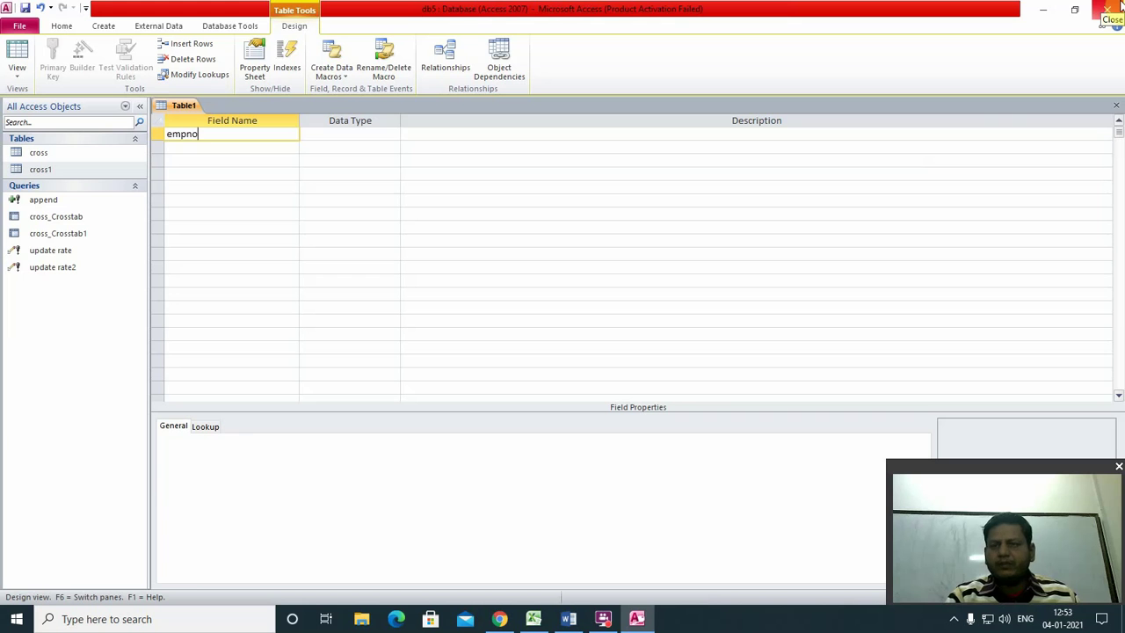
pyautogui.press('Tab')
pyautogui.write('a')
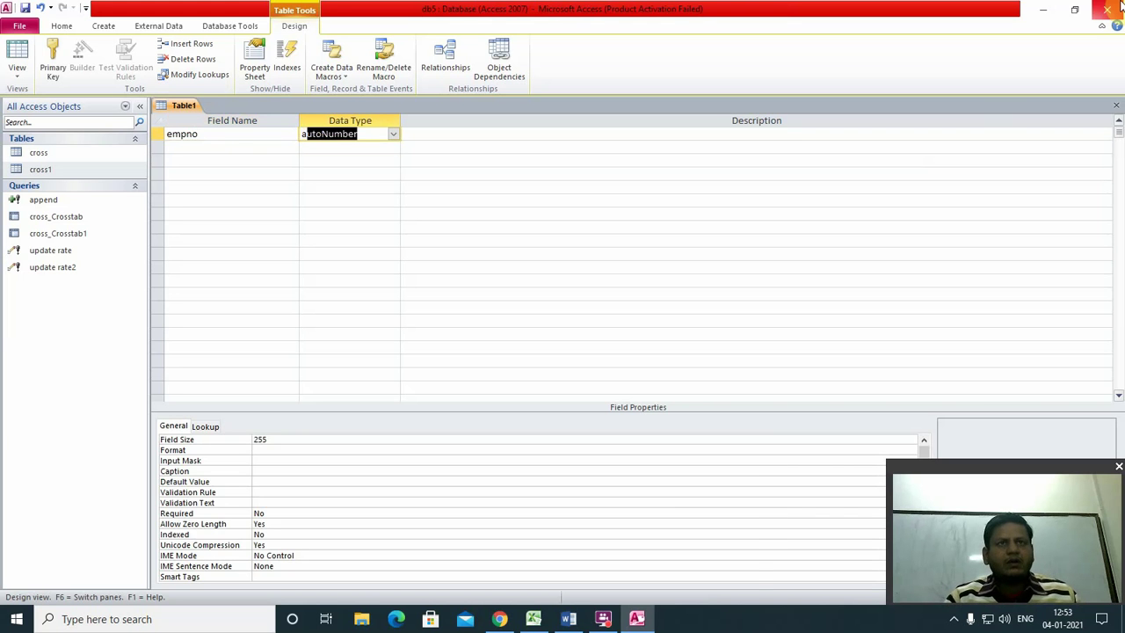
pyautogui.press('Tab')
pyautogui.press('Tab')
# Add a second field empname with the data type Text.
pyautogui.write('empname')
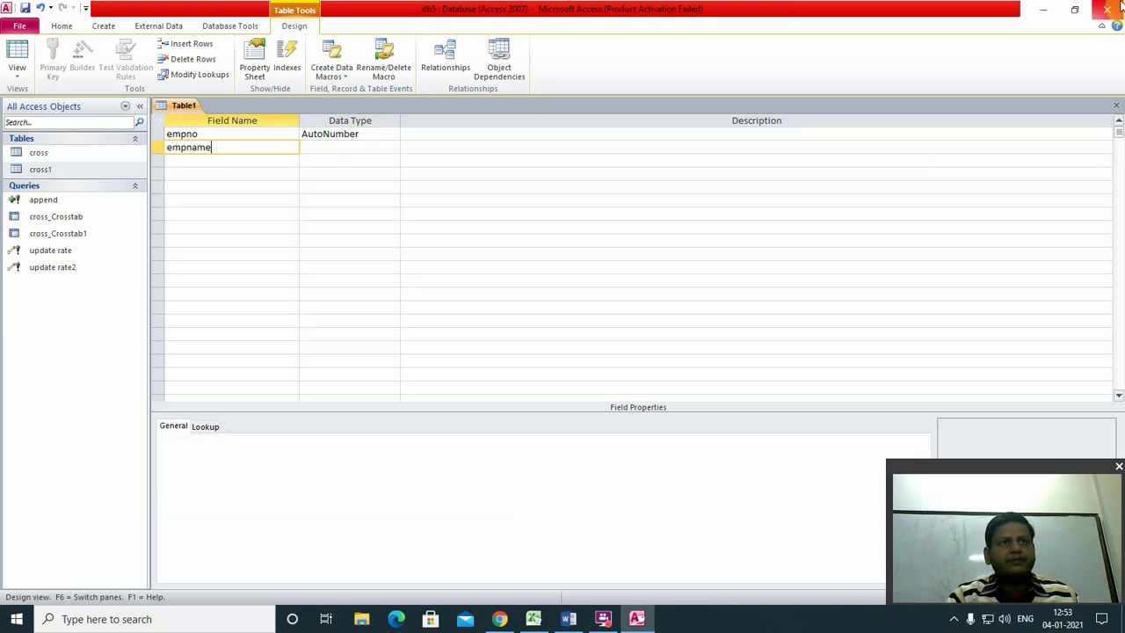
pyautogui.press('Tab')
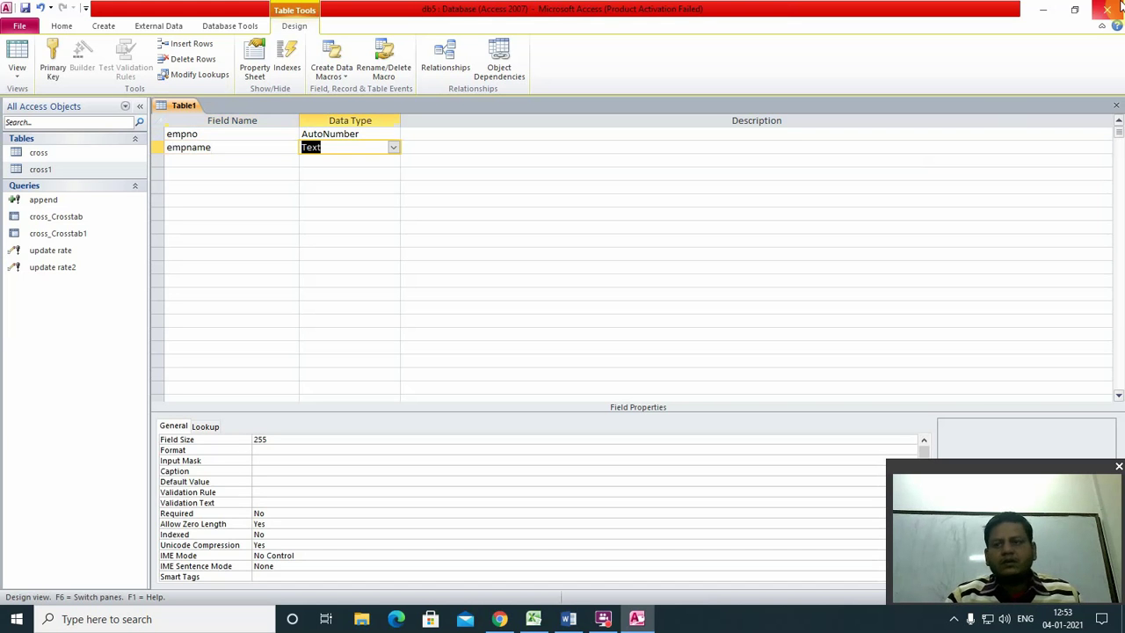
pyautogui.press('Tab')
pyautogui.press('Tab')
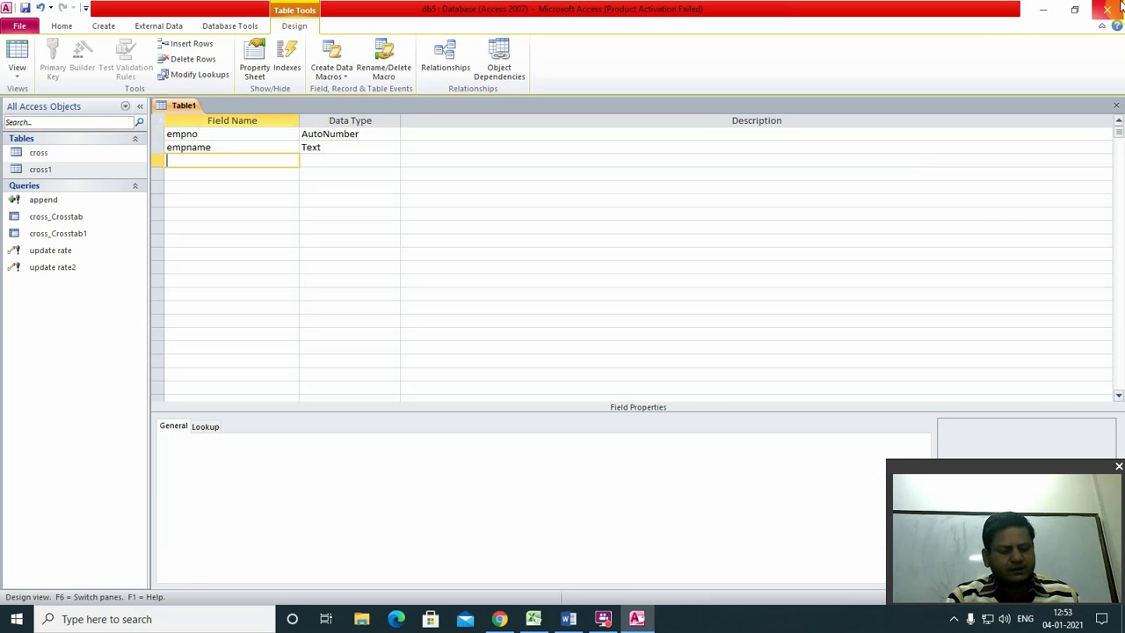
# Add a third field salary with the data type Number.
pyautogui.write('sal')
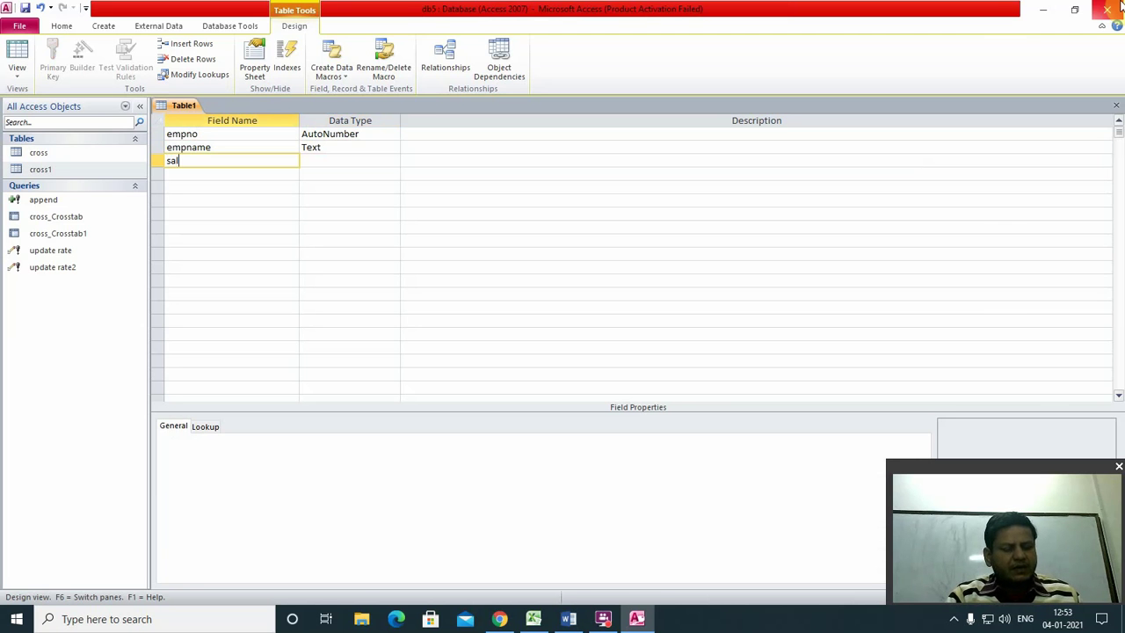
pyautogui.write('a')
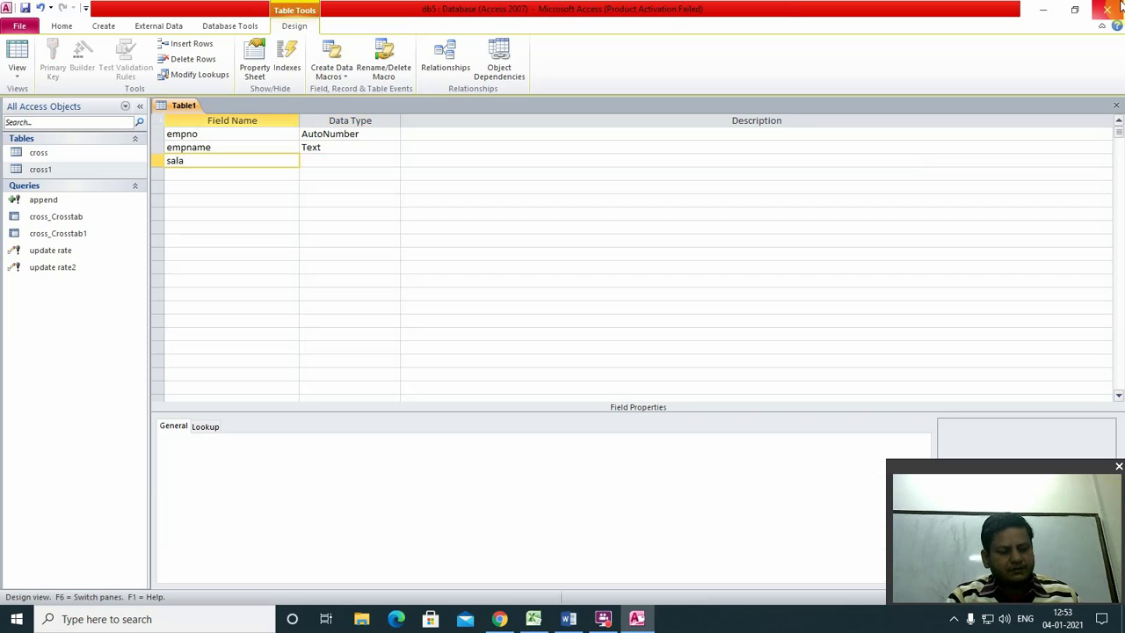
pyautogui.write('ry')
pyautogui.press('Tab')
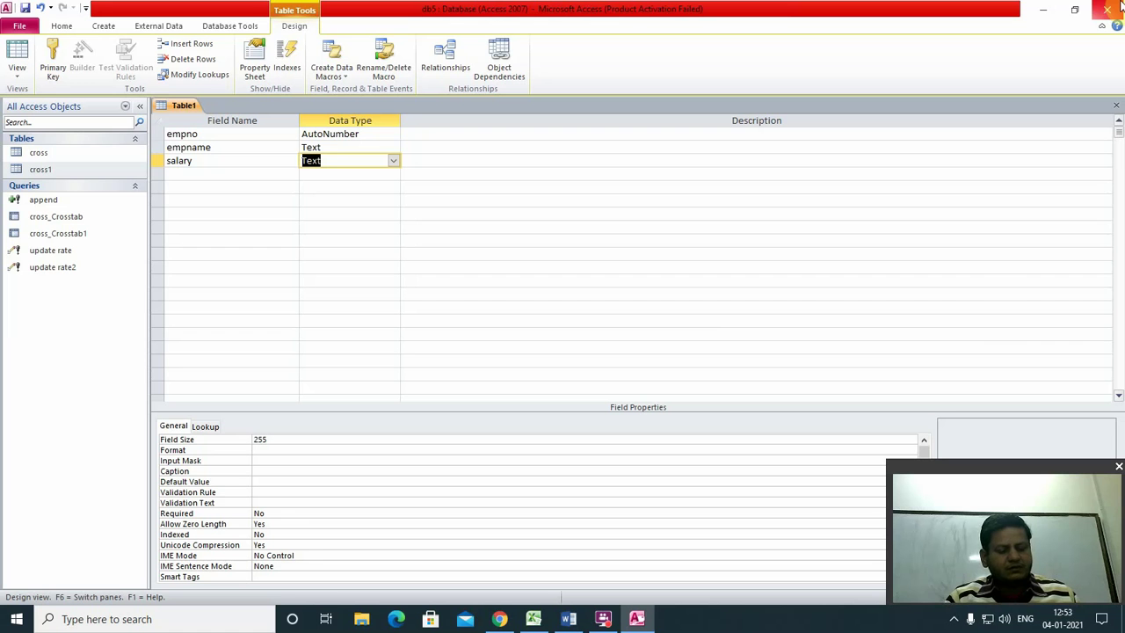
pyautogui.write('number')
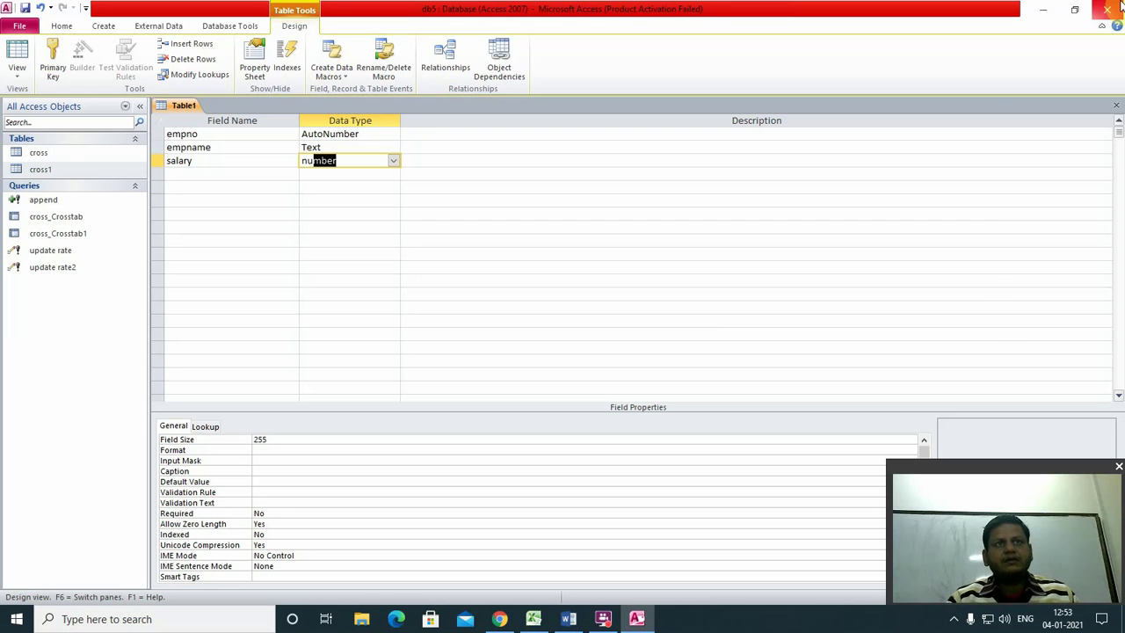
# Close the table design and save it under the name sal without creating a primary key.
pyautogui.click(1115, 106)
pyautogui.click(505, 344)
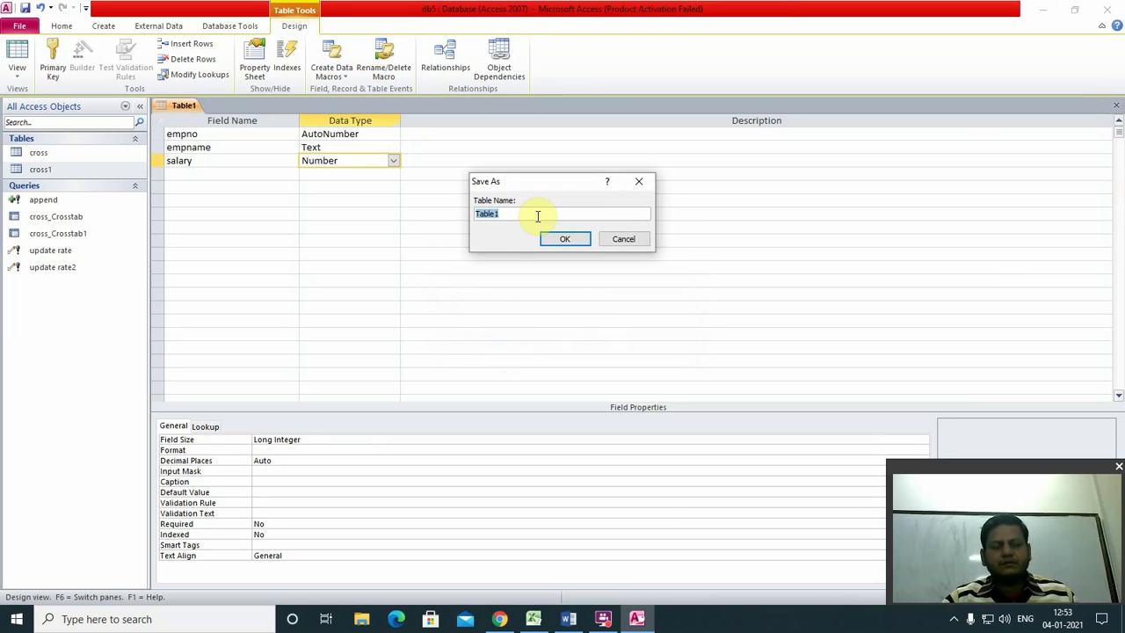
pyautogui.write('emp')
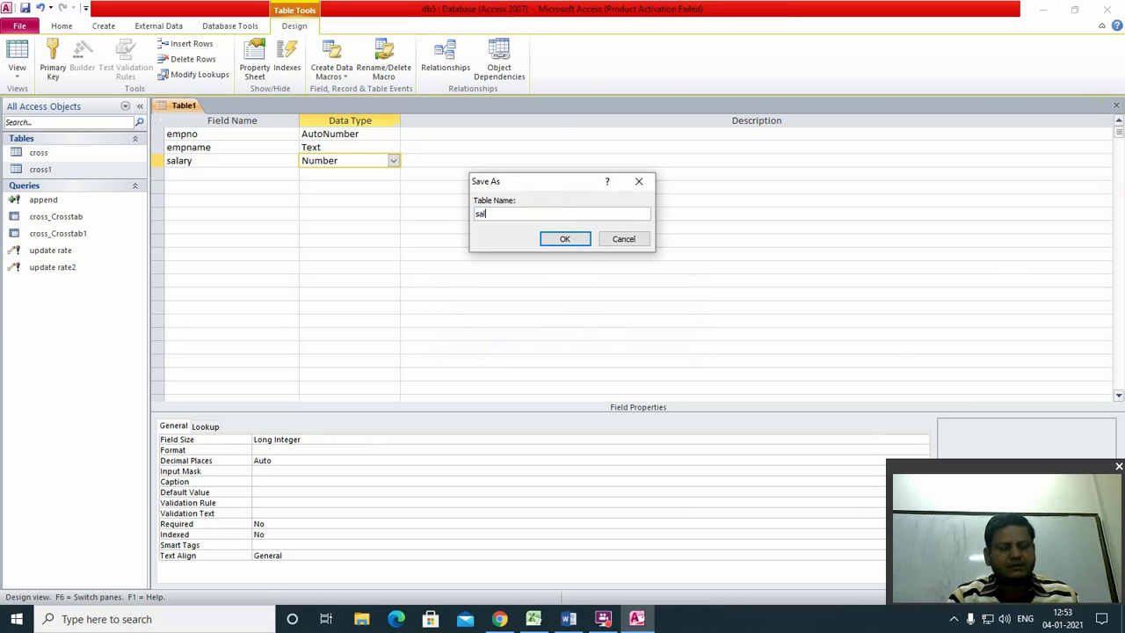
pyautogui.click(564, 238)
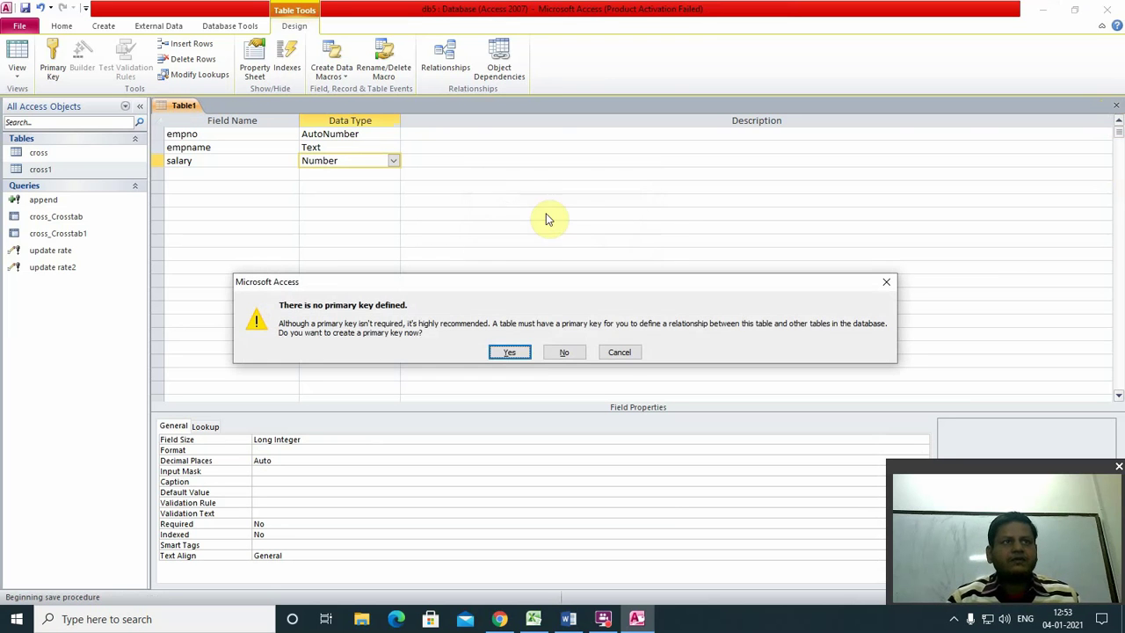
pyautogui.click(561, 353)
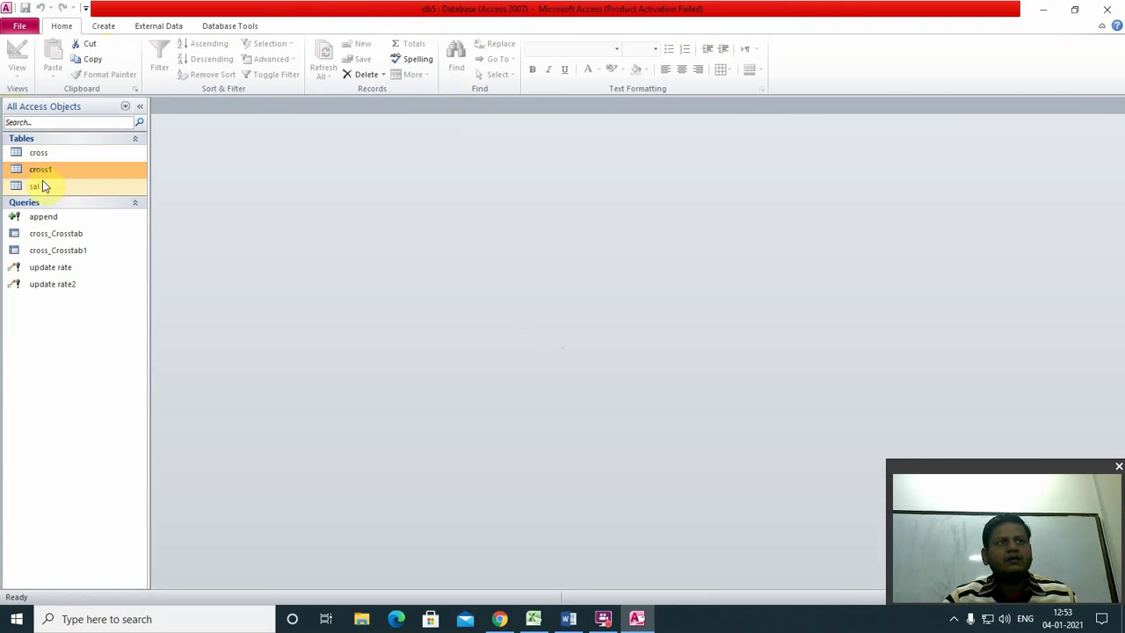
# Open the sal table and enter the first record with the employee's name and salary 5000.
pyautogui.doubleClick(36, 186)
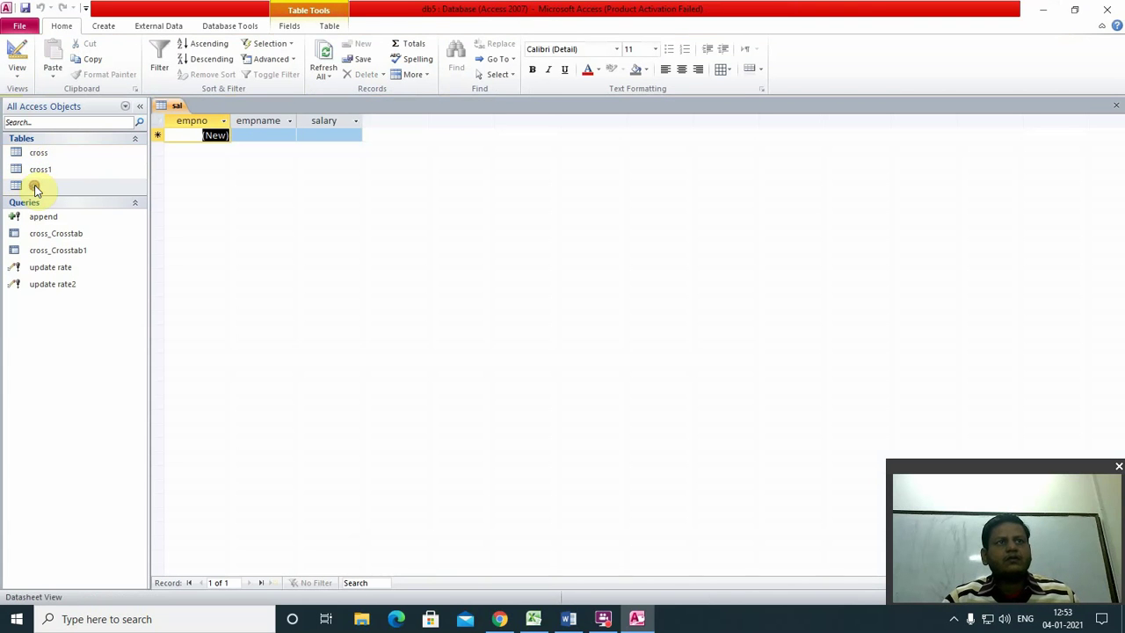
pyautogui.click(249, 134)
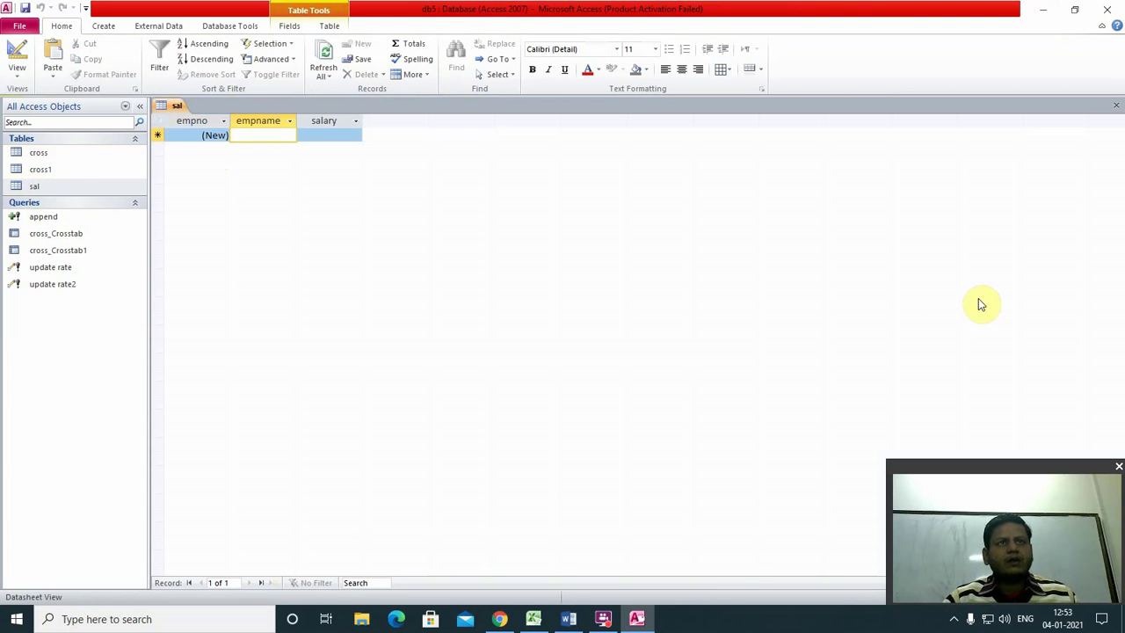
pyautogui.write('ram')
pyautogui.press('Tab')
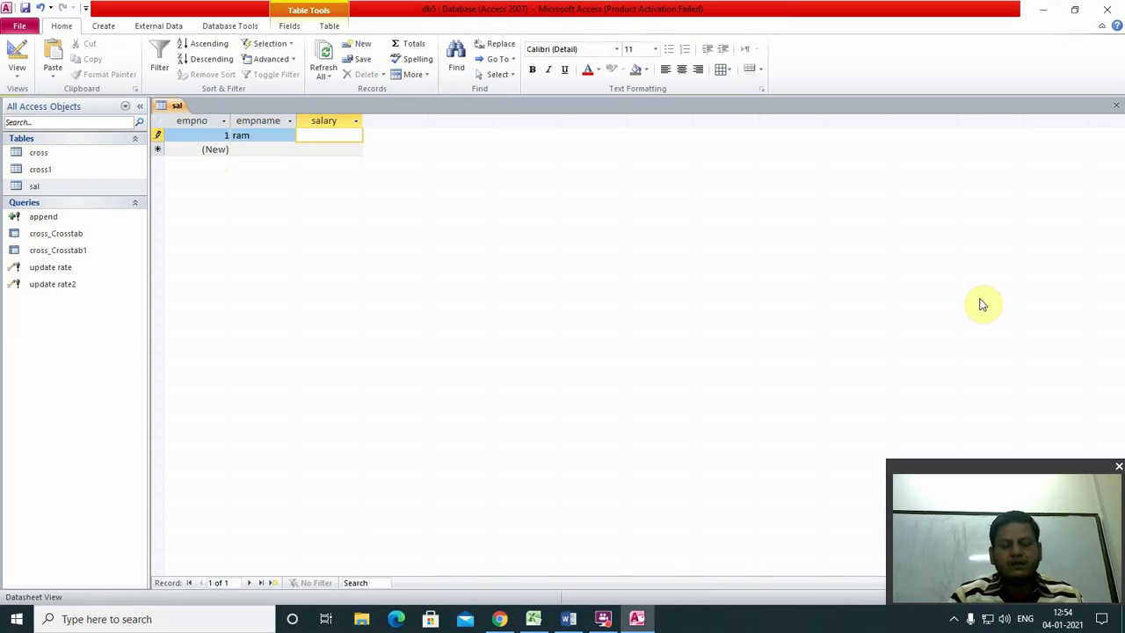
pyautogui.write('5000')
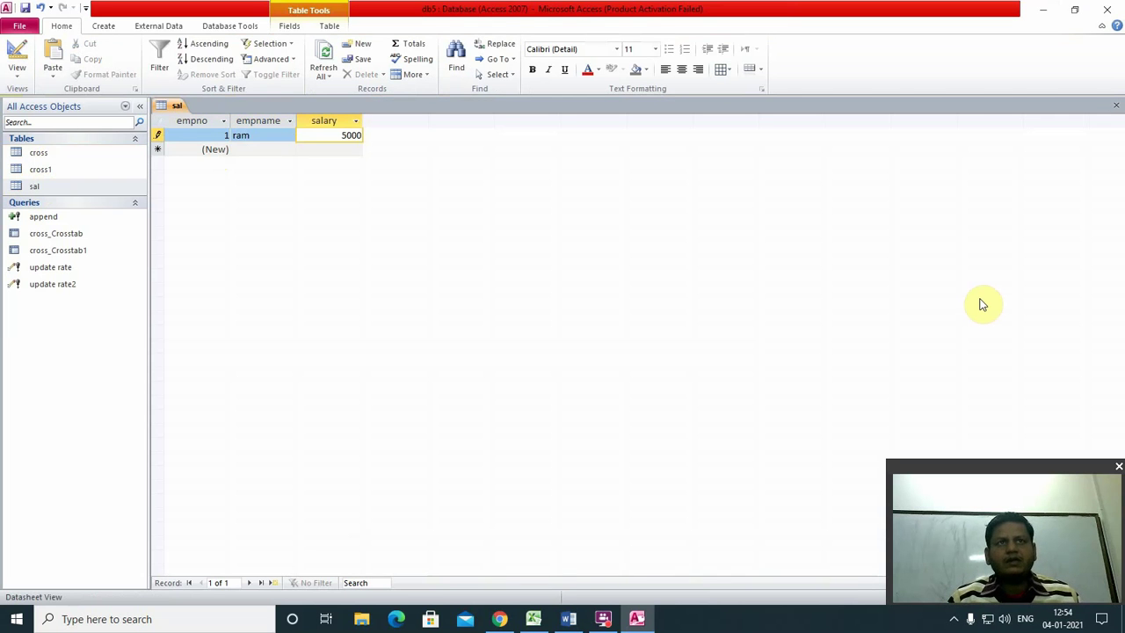
pyautogui.press('Tab')
pyautogui.press('Tab')
# Enter the second record in sal with the employee's name and salary 12000.
pyautogui.write('umesh')
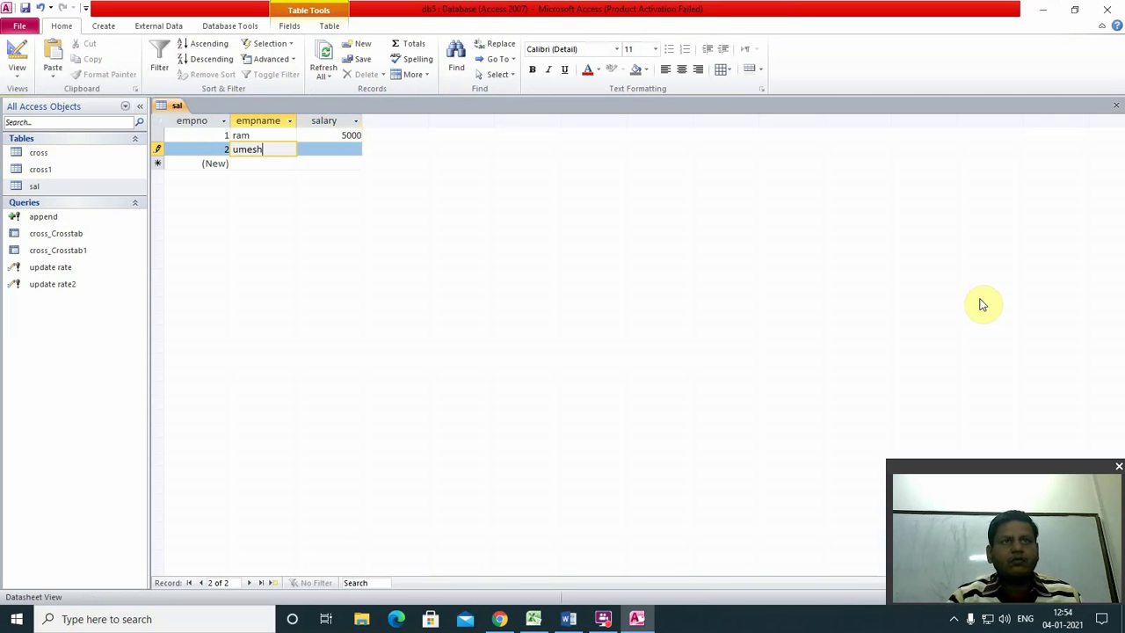
pyautogui.press('Tab')
pyautogui.write('12000')
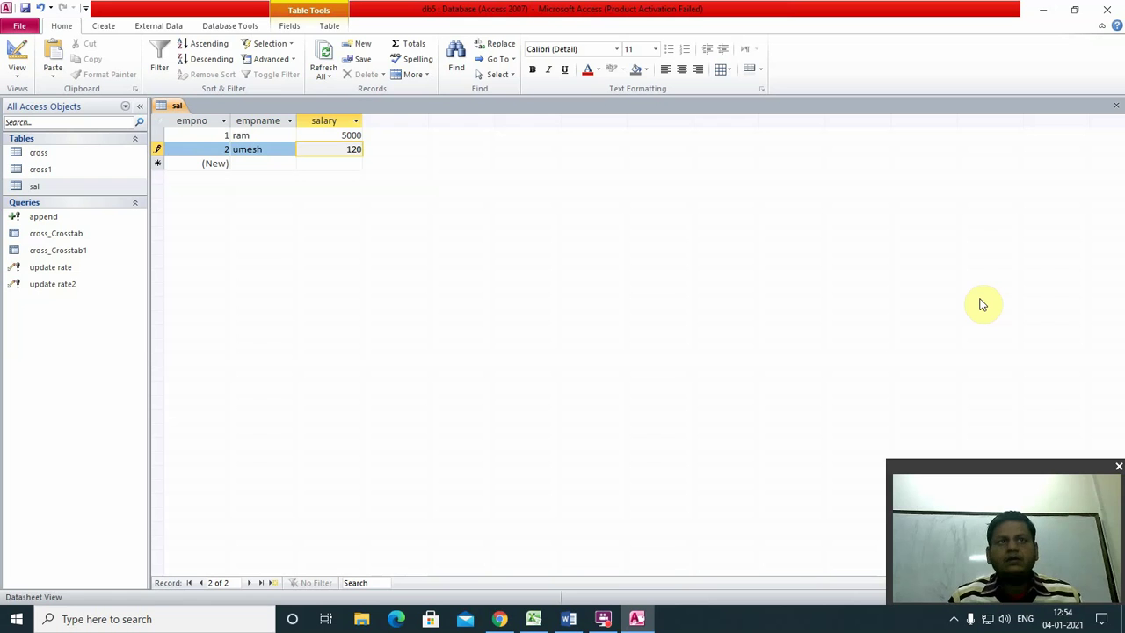
pyautogui.press('Tab')
pyautogui.press('Tab')
# Enter the third record in sal with the employee's name and salary 13000.
pyautogui.write('arun')
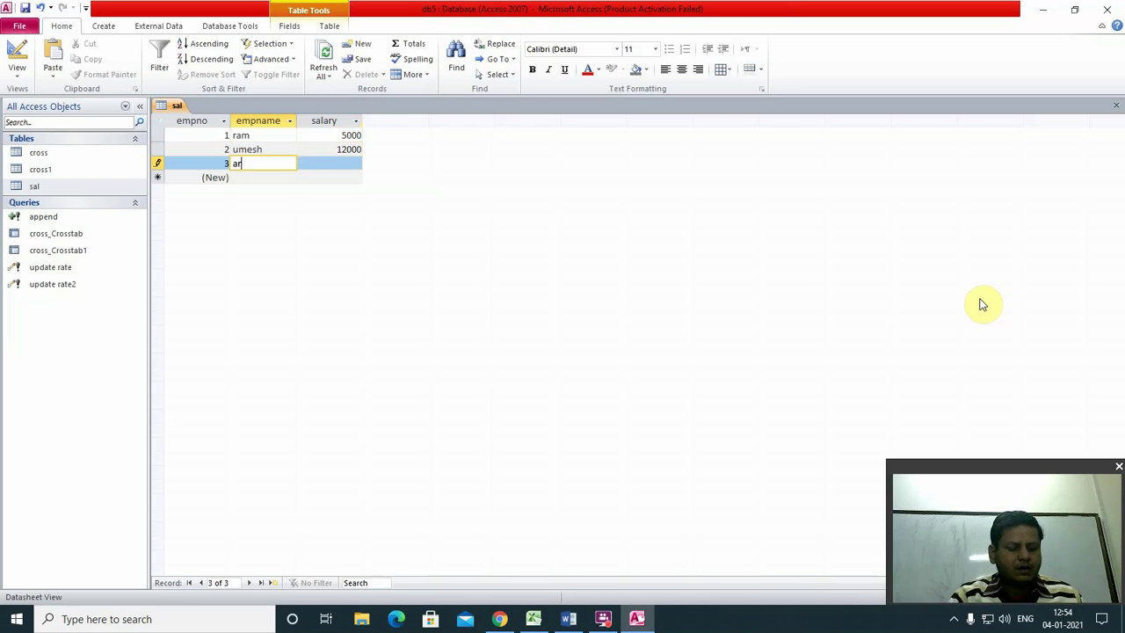
pyautogui.press('Tab')
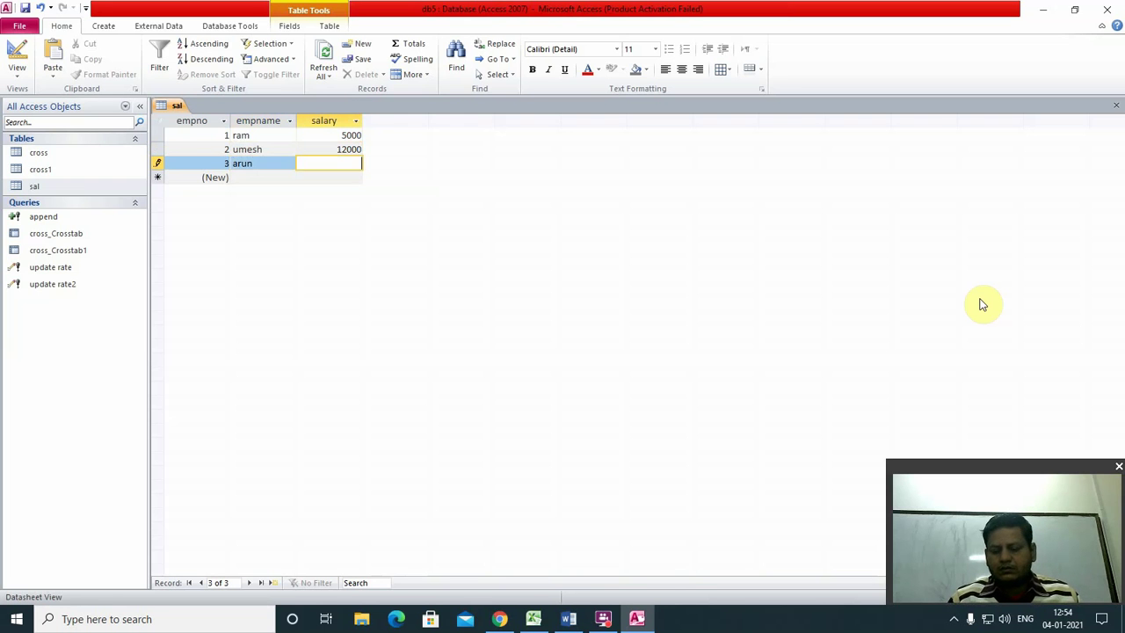
pyautogui.write('13000')
pyautogui.press('Tab')
pyautogui.press('Tab')
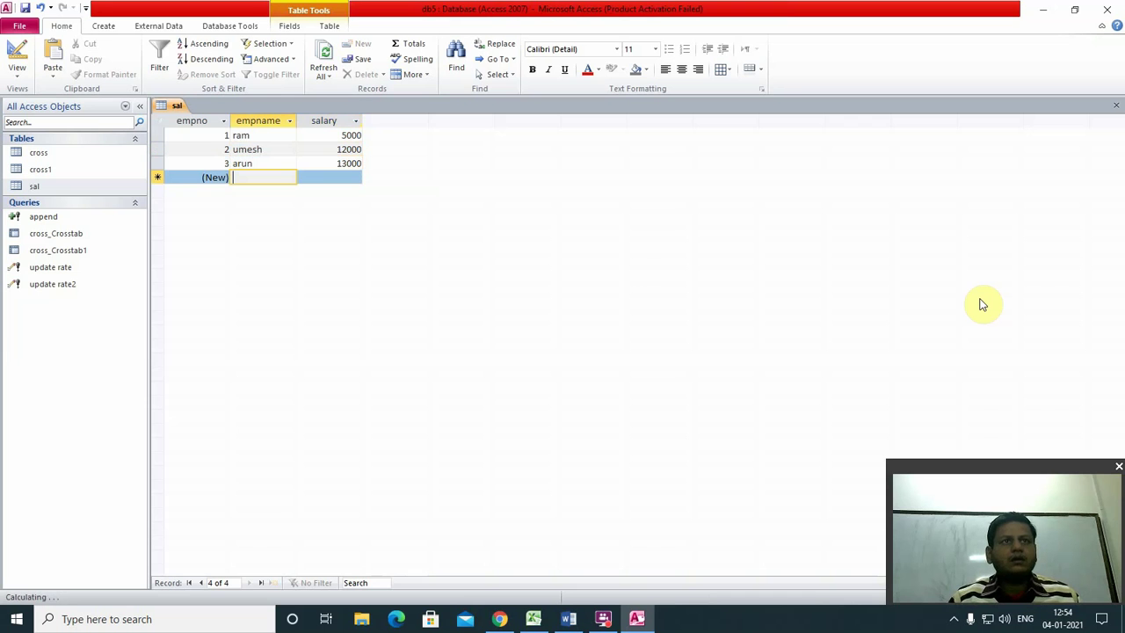
# Enter the fourth record in sal with the employee's name and salary 1100.
pyautogui.write('on')
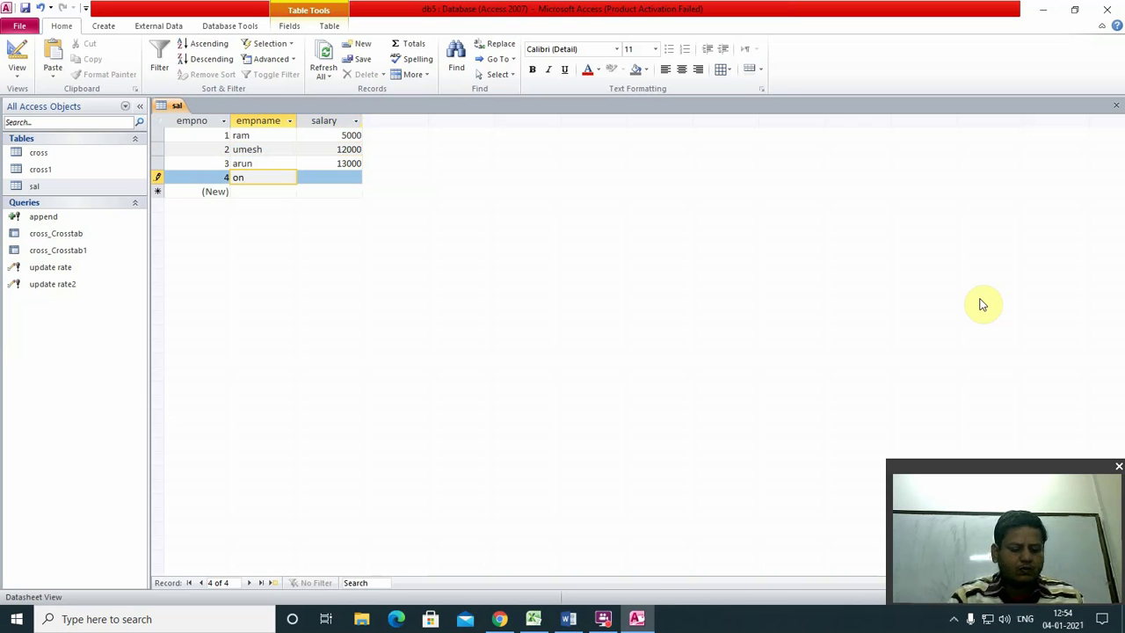
pyautogui.press('BackSpace')
pyautogui.write('mkar')
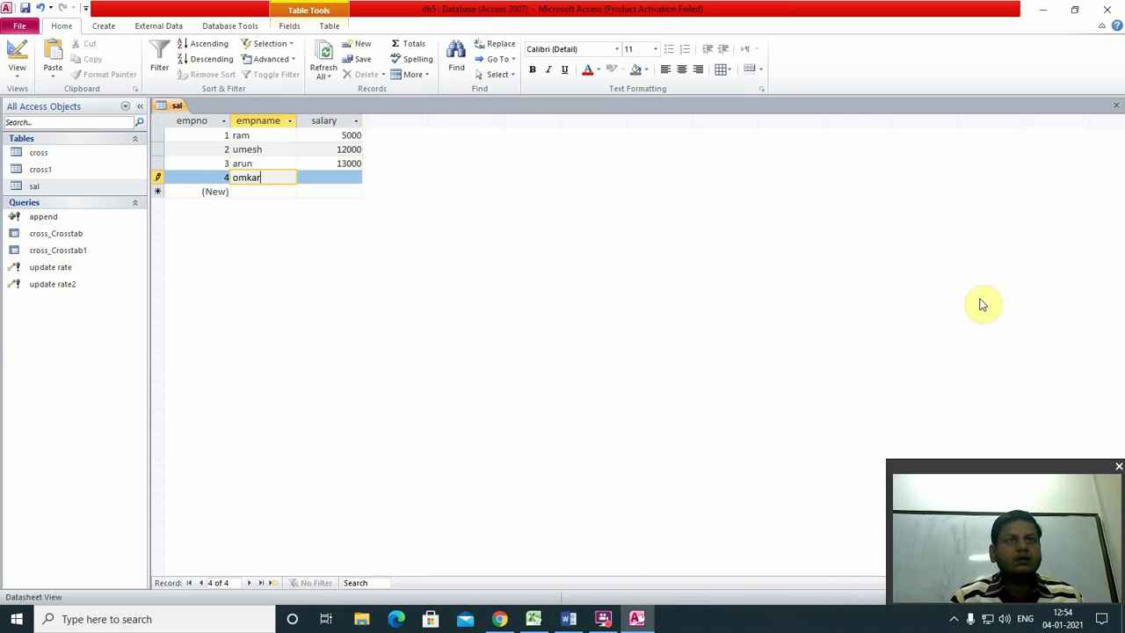
pyautogui.press('Tab')
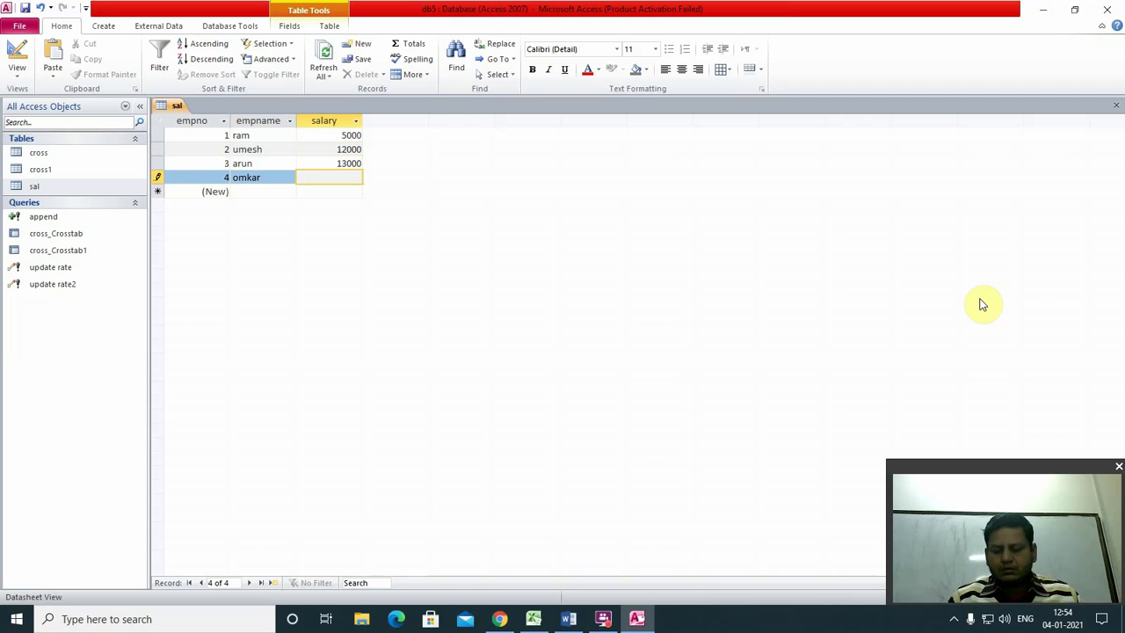
pyautogui.write('1100')
pyautogui.press('Tab')
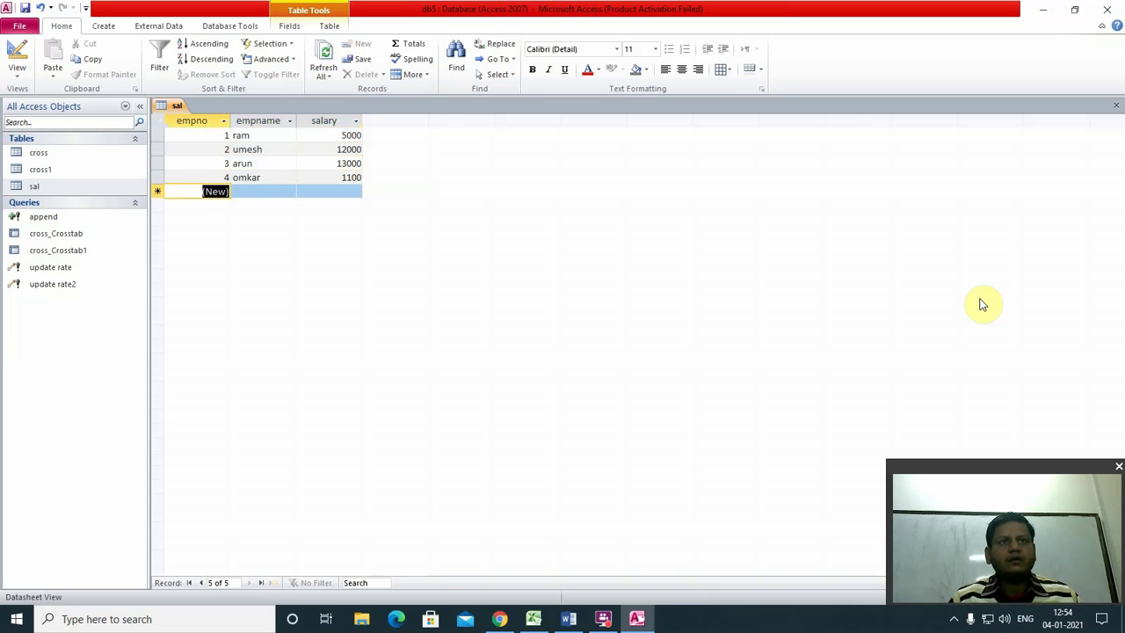
# Enter the employee's name in the fifth record and correct the fourth record's salary to 11000.
pyautogui.write('ramesh')
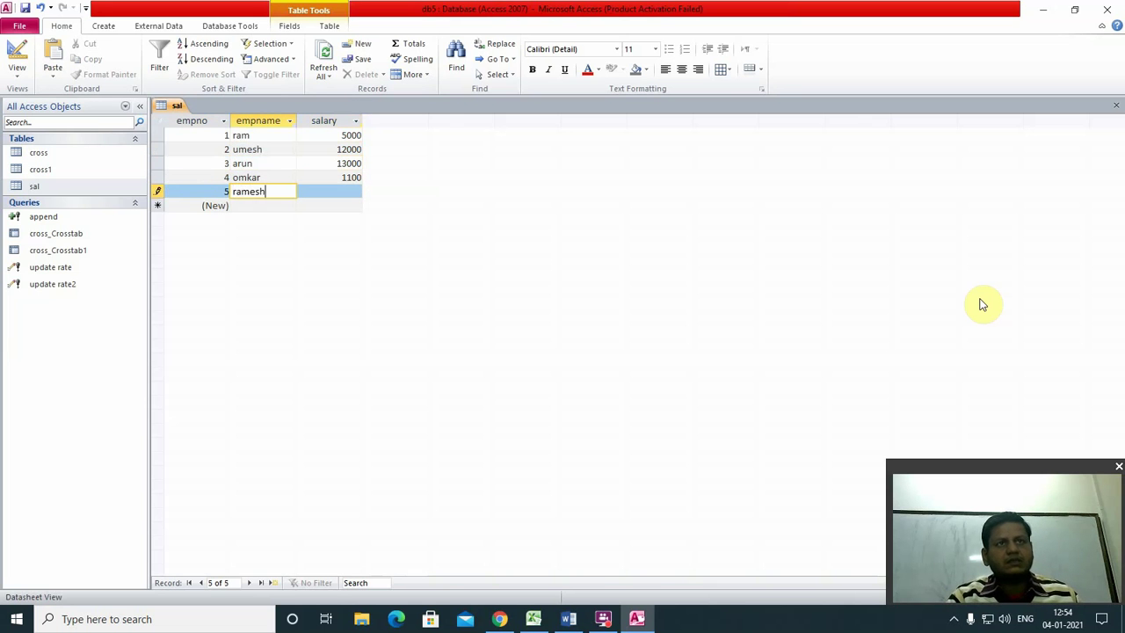
pyautogui.press('Tab')
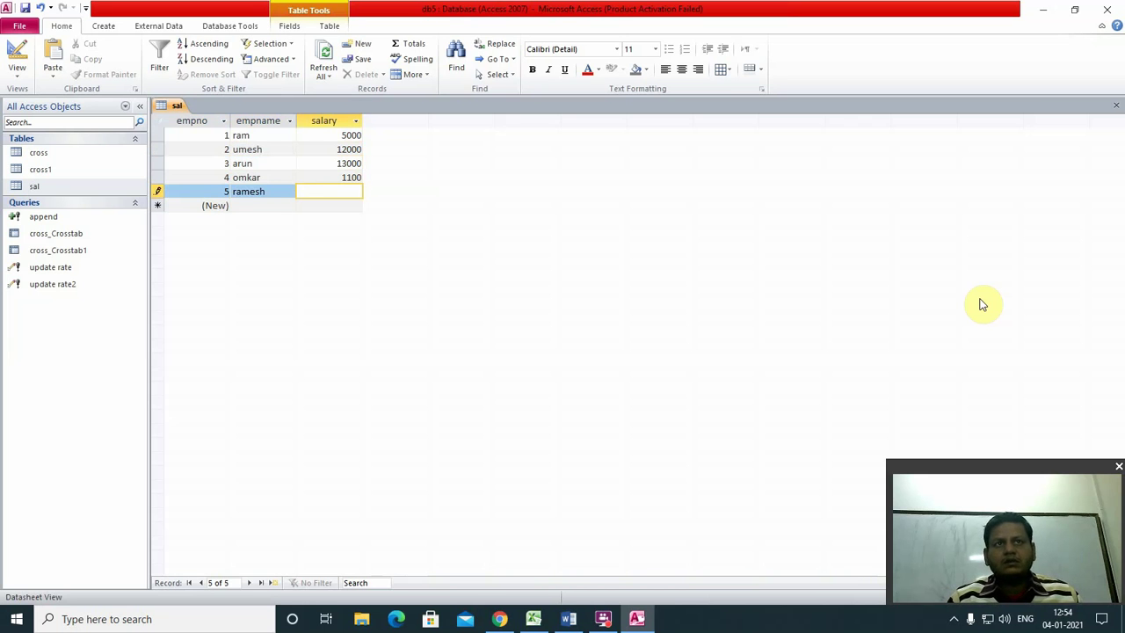
pyautogui.press('Up')
pyautogui.write('1100')
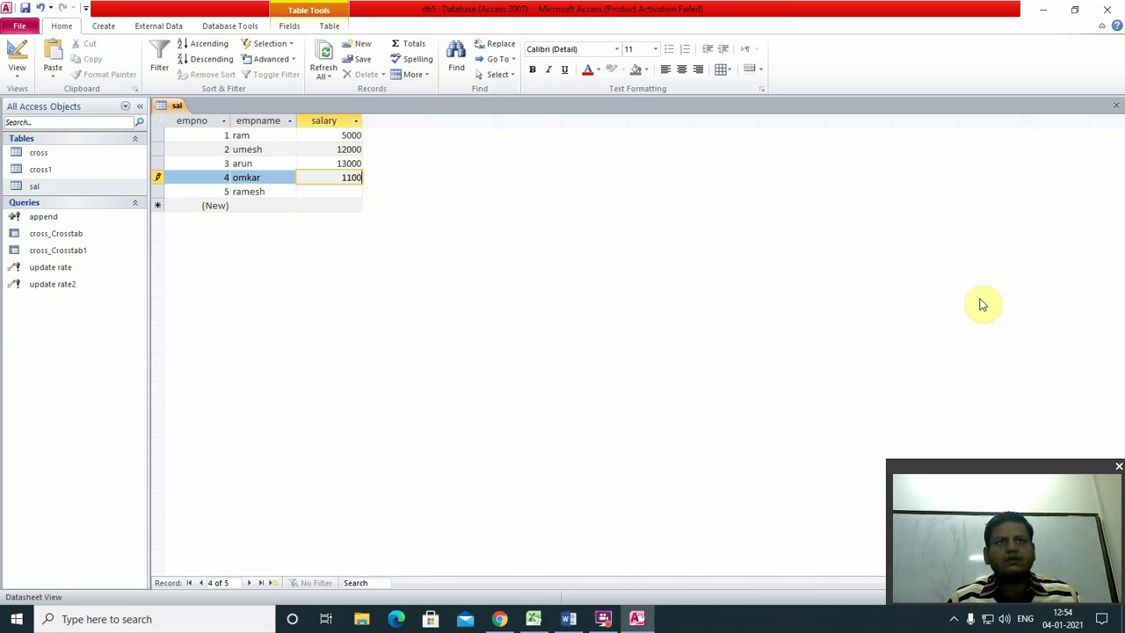
pyautogui.press('Down')
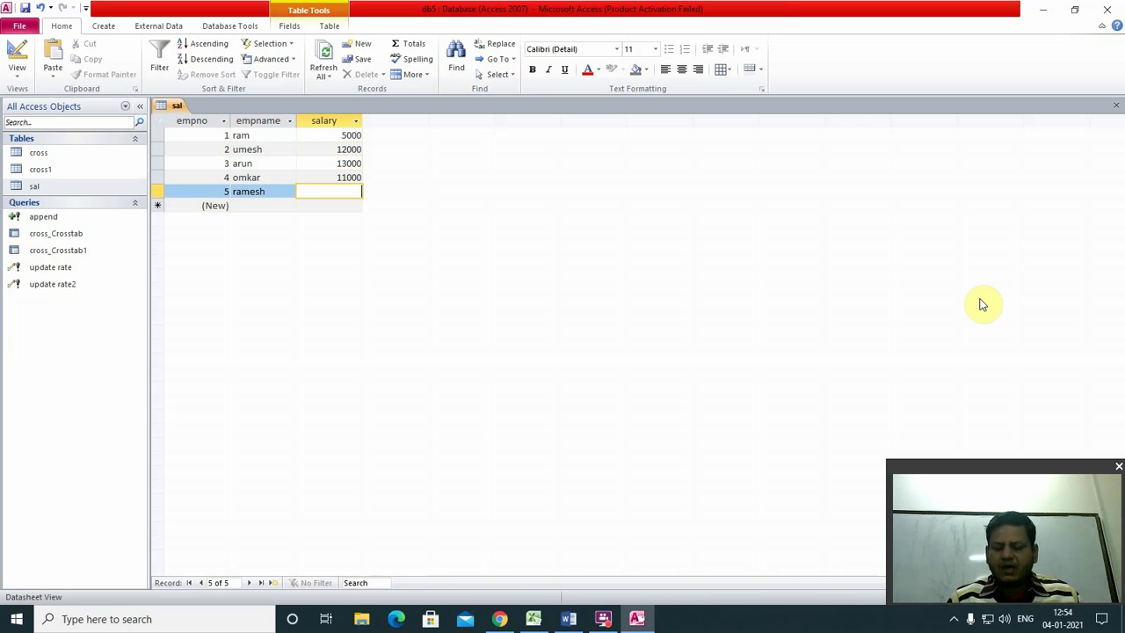
# Set the fifth record's salary to 8500 and close the sal table.
pyautogui.write('8500')
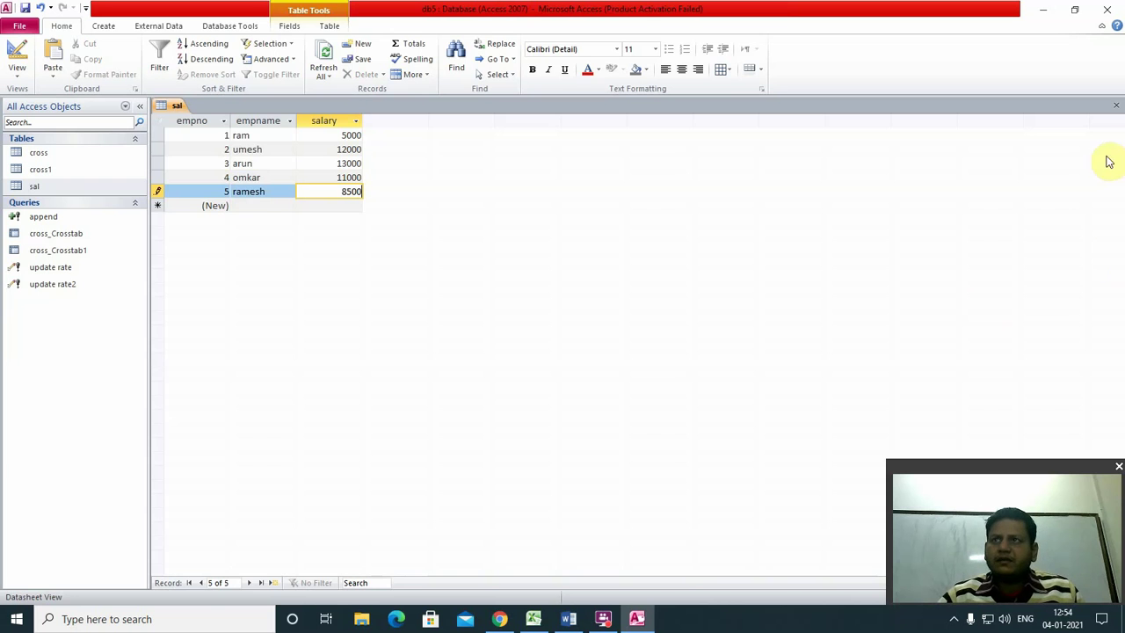
pyautogui.click(1117, 105)
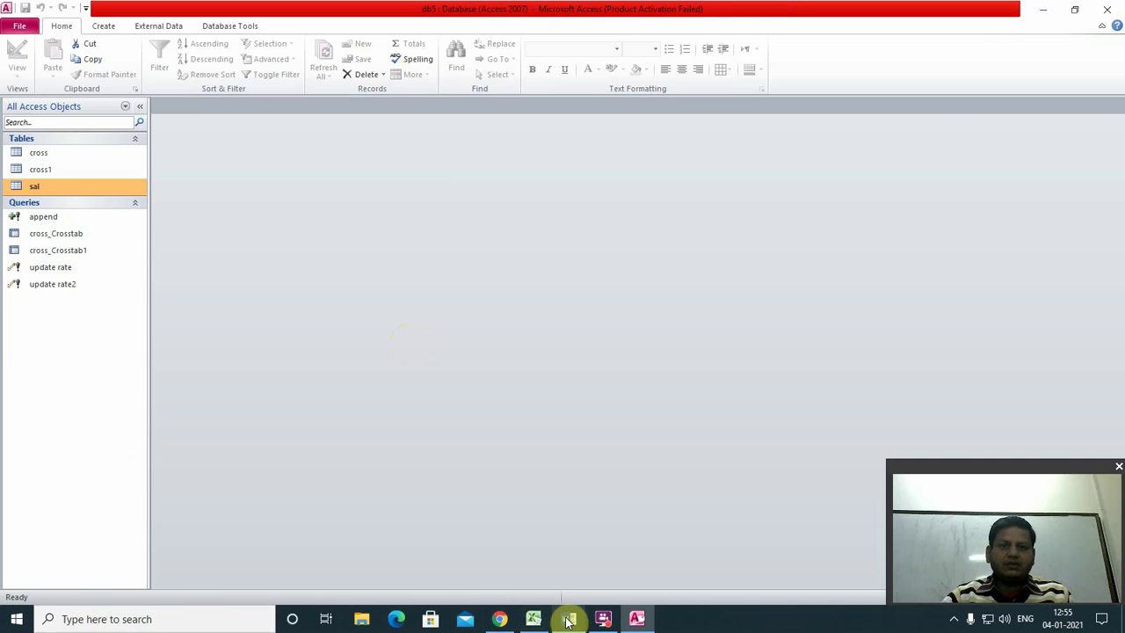
# Switch to Excel and close the online class details report workbook.
pyautogui.click(534, 619)
pyautogui.click(1110, 11)
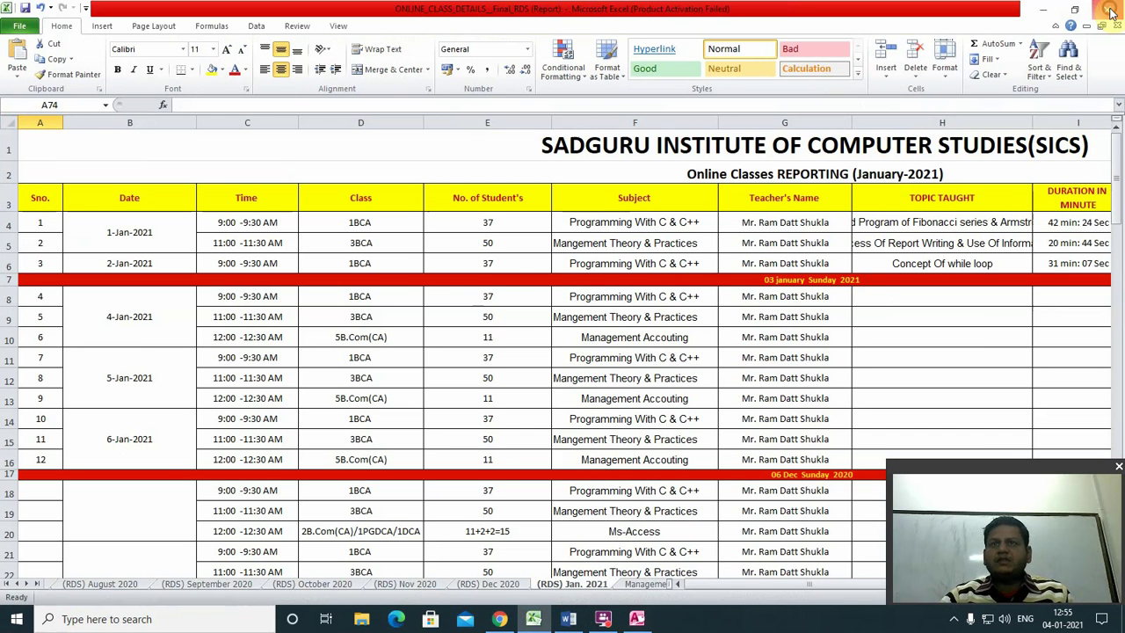
pyautogui.click(506, 337)
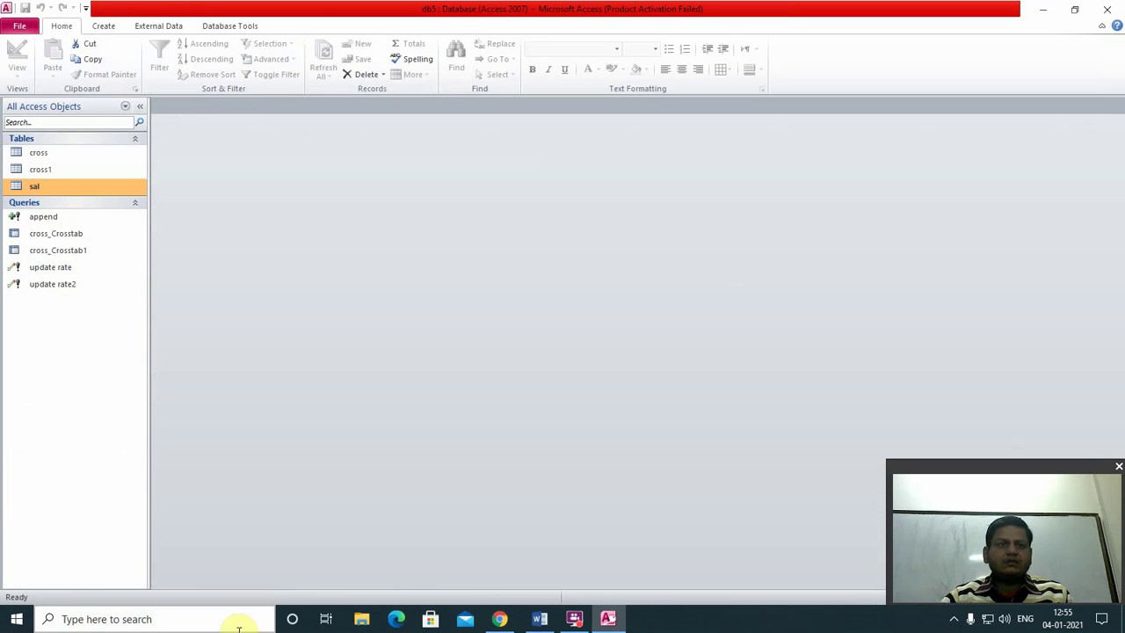
# Launch Excel 2016 in a maximized window and create a blank workbook.
pyautogui.click(156, 620)
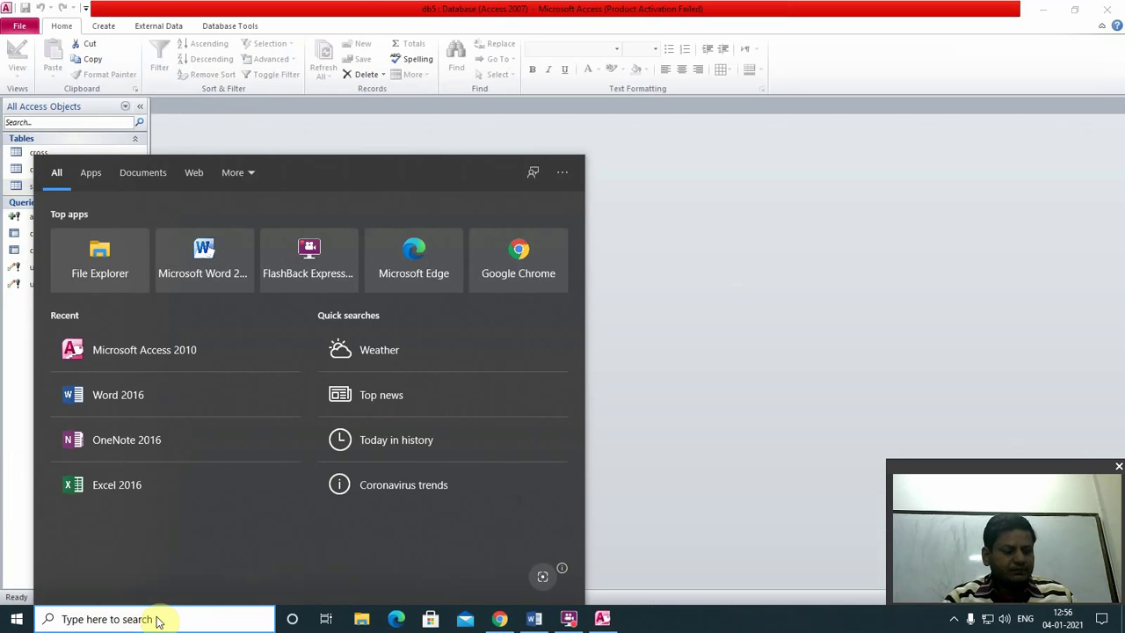
pyautogui.write('excel')
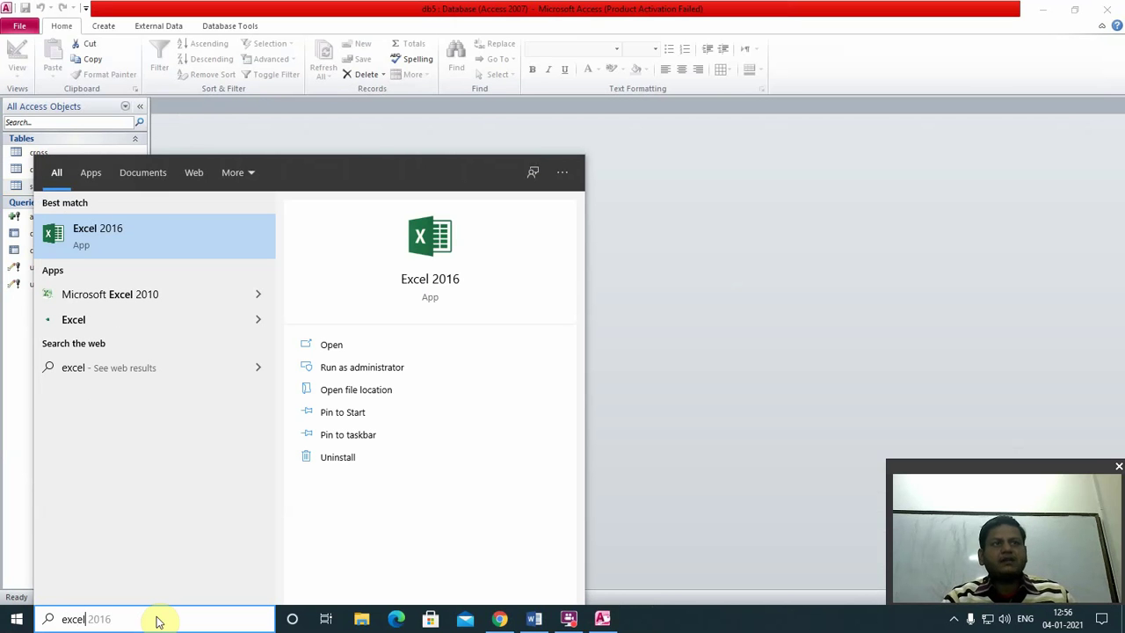
pyautogui.press('Return')
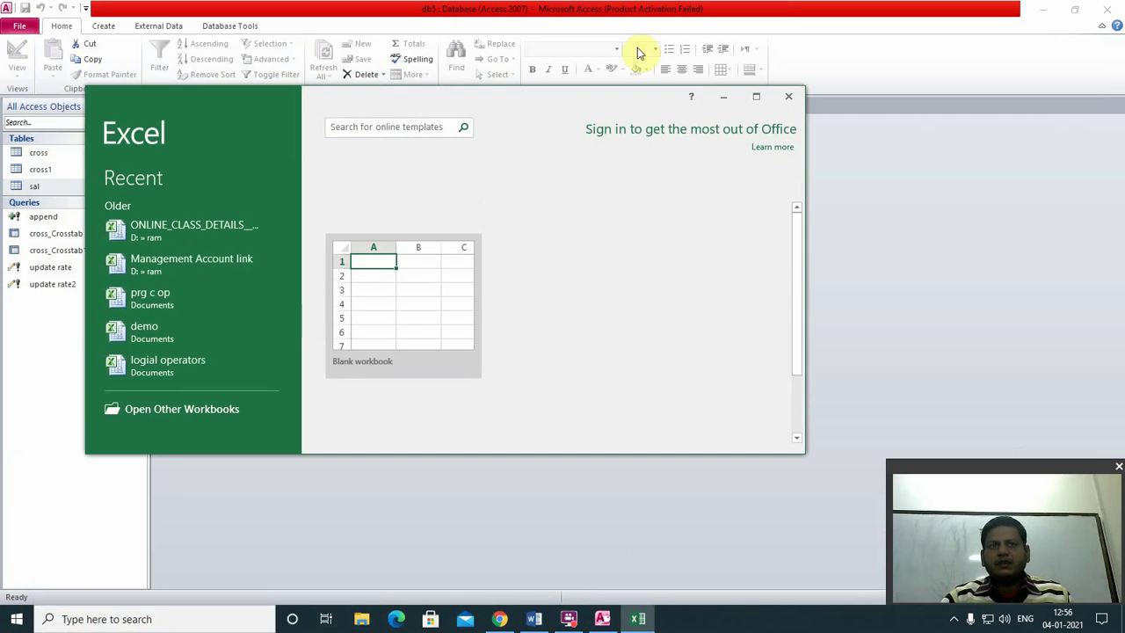
pyautogui.click(756, 96)
pyautogui.click(274, 188)
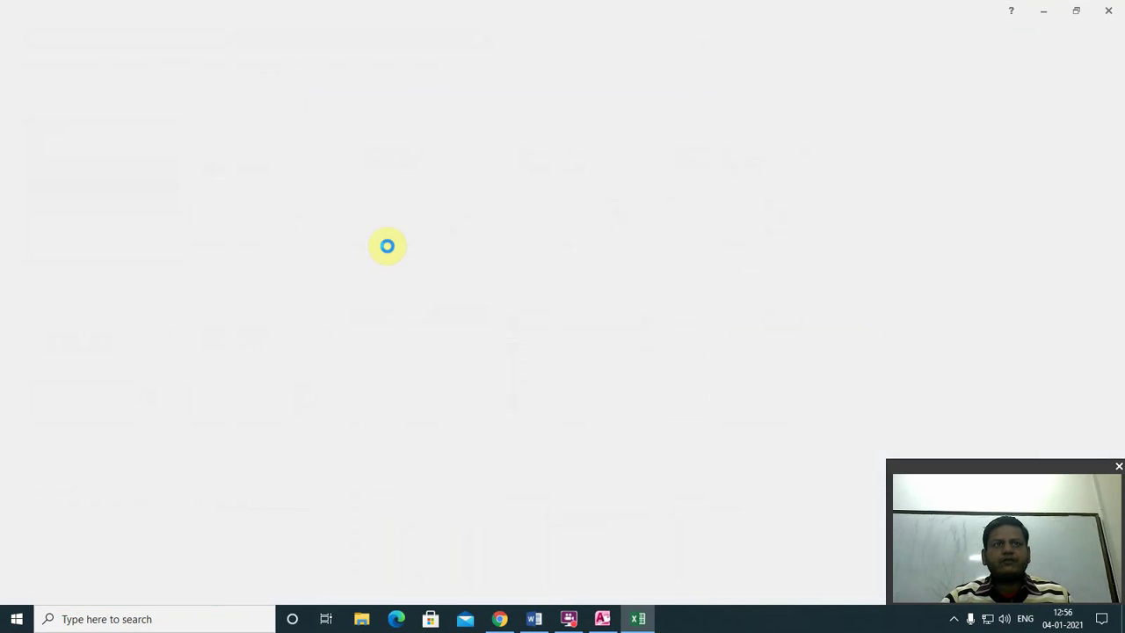
# Widen column H to roughly three times its width and keep cell H10 selected for entry.
pyautogui.click(356, 286)
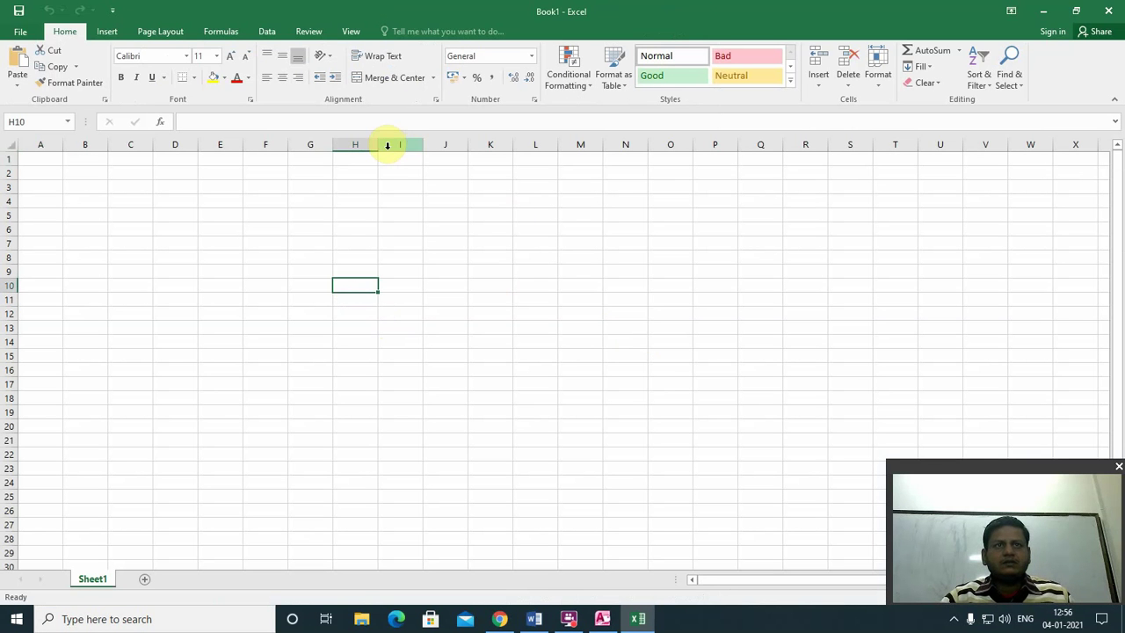
pyautogui.moveTo(378, 146); pyautogui.dragTo(481, 147)
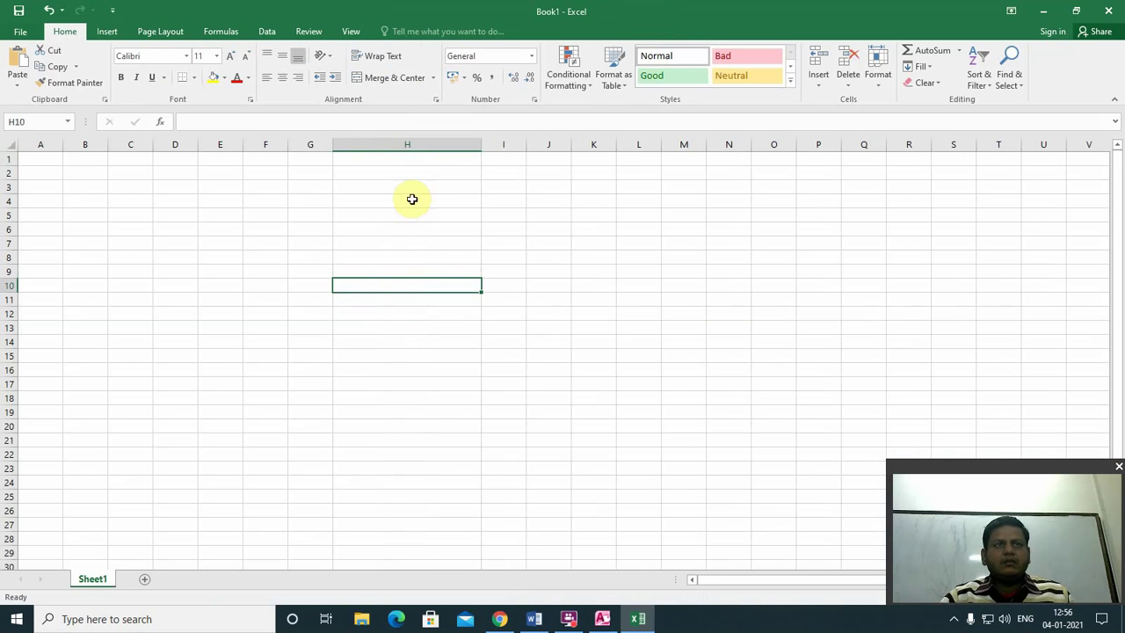
pyautogui.write('=')
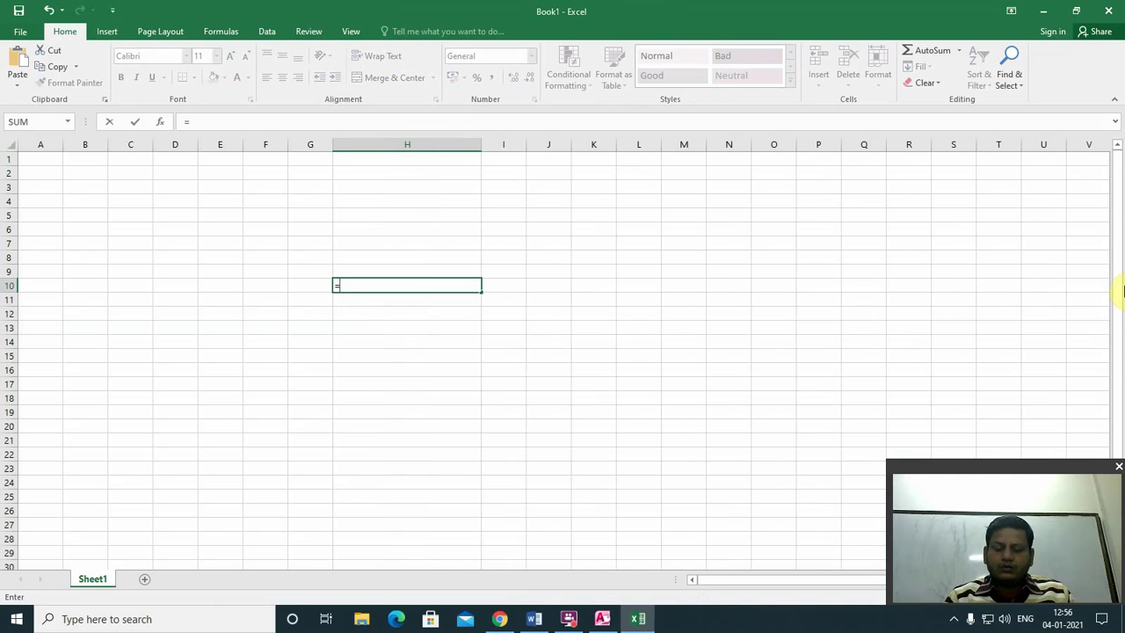
pyautogui.write('52')
pyautogui.press('BackSpace')
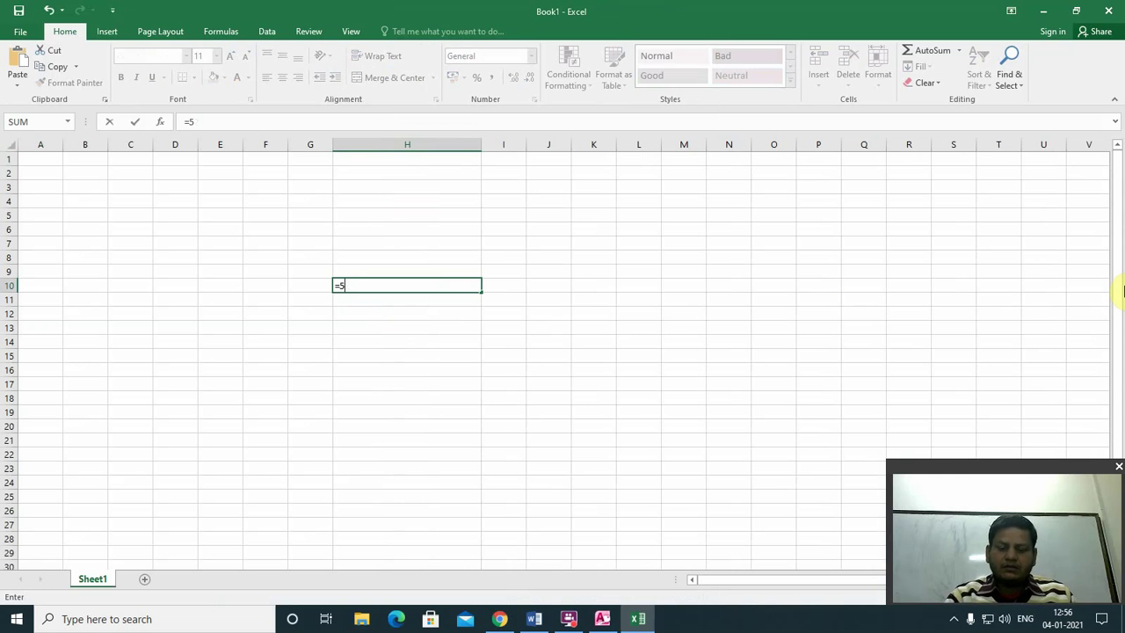
pyautogui.press('BackSpace')
pyautogui.press('BackSpace')
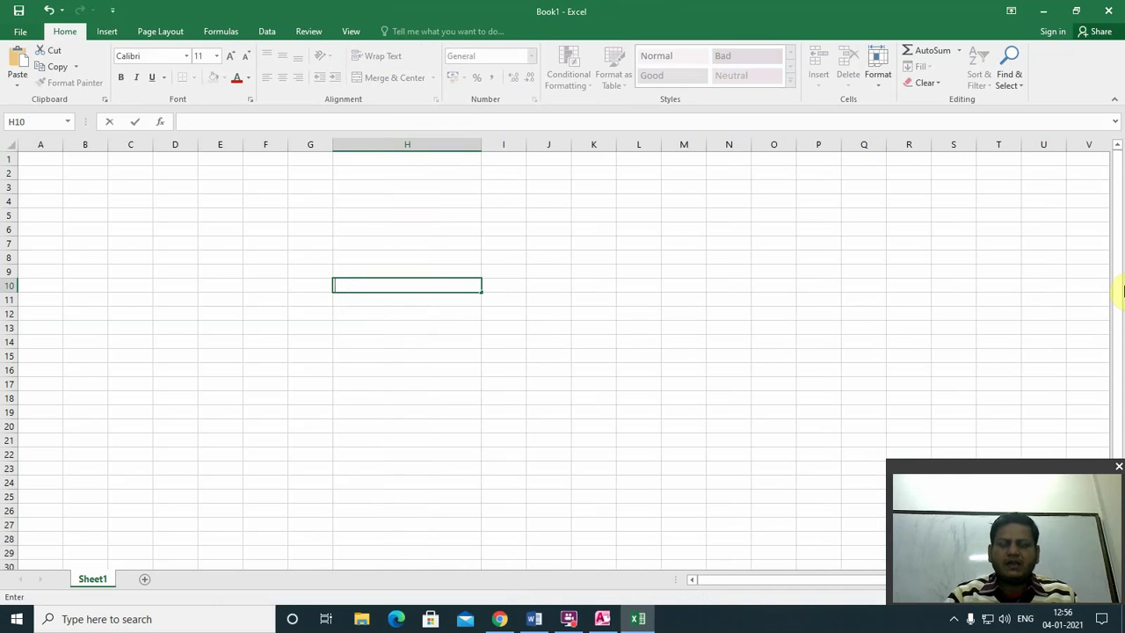
# Enter the 10 percent formula =1000*10/100 in cell H10.
pyautogui.write('=10')
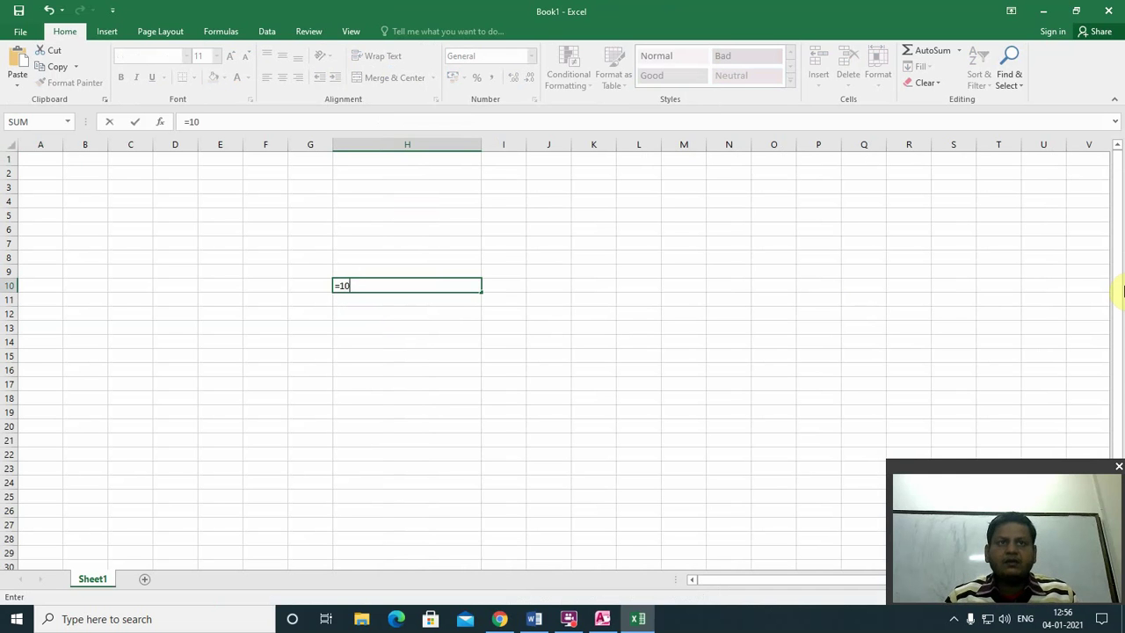
pyautogui.write('00')
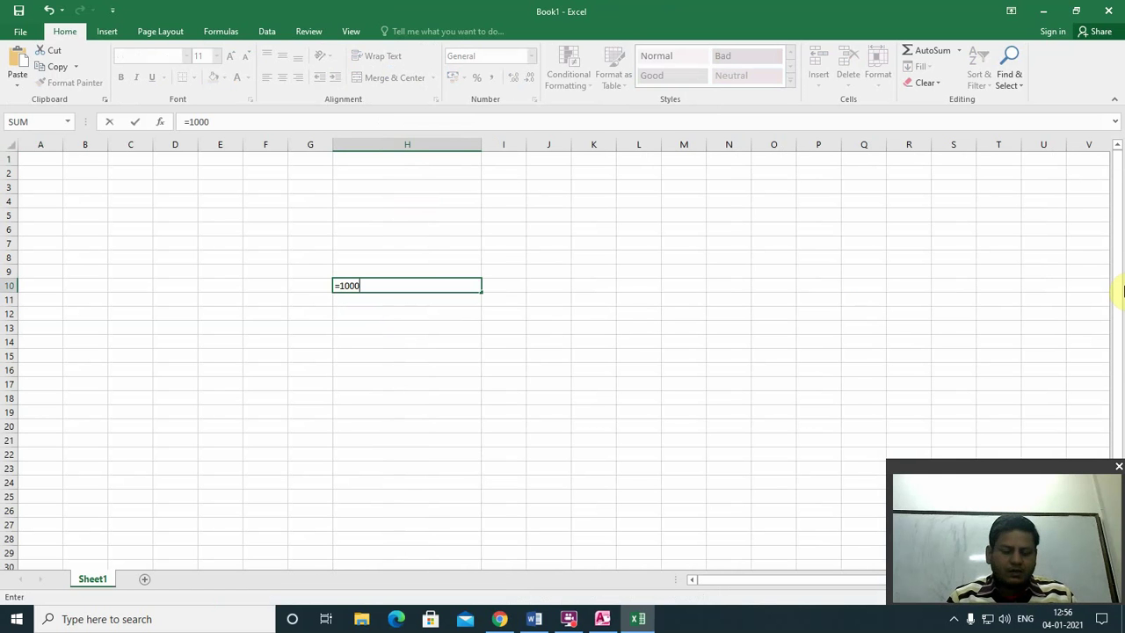
pyautogui.write('*10')
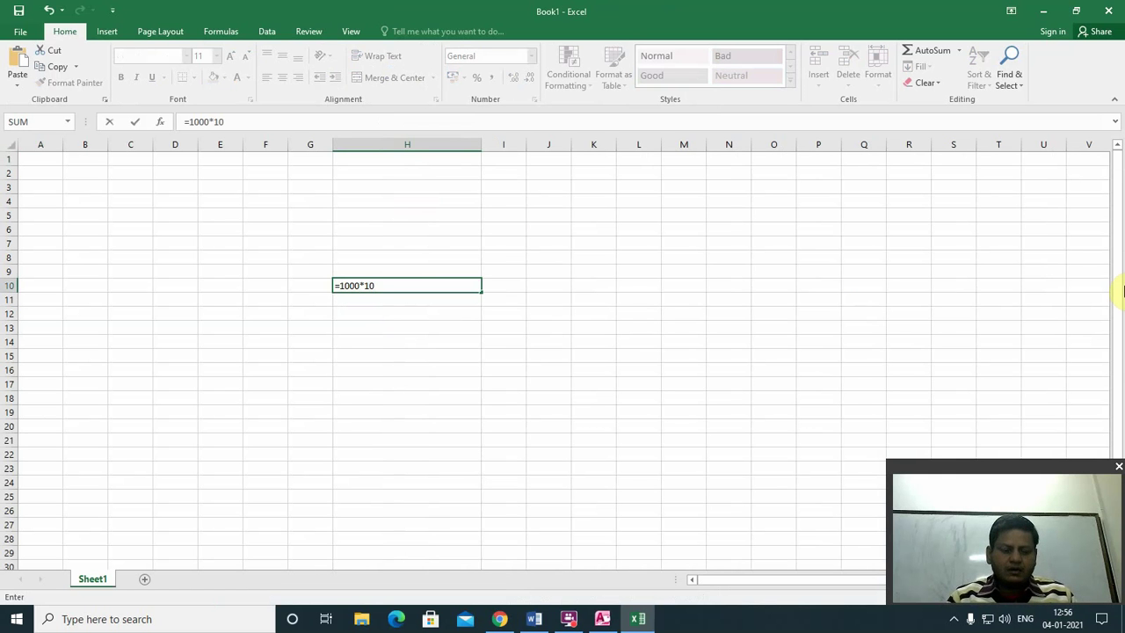
pyautogui.write('/100')
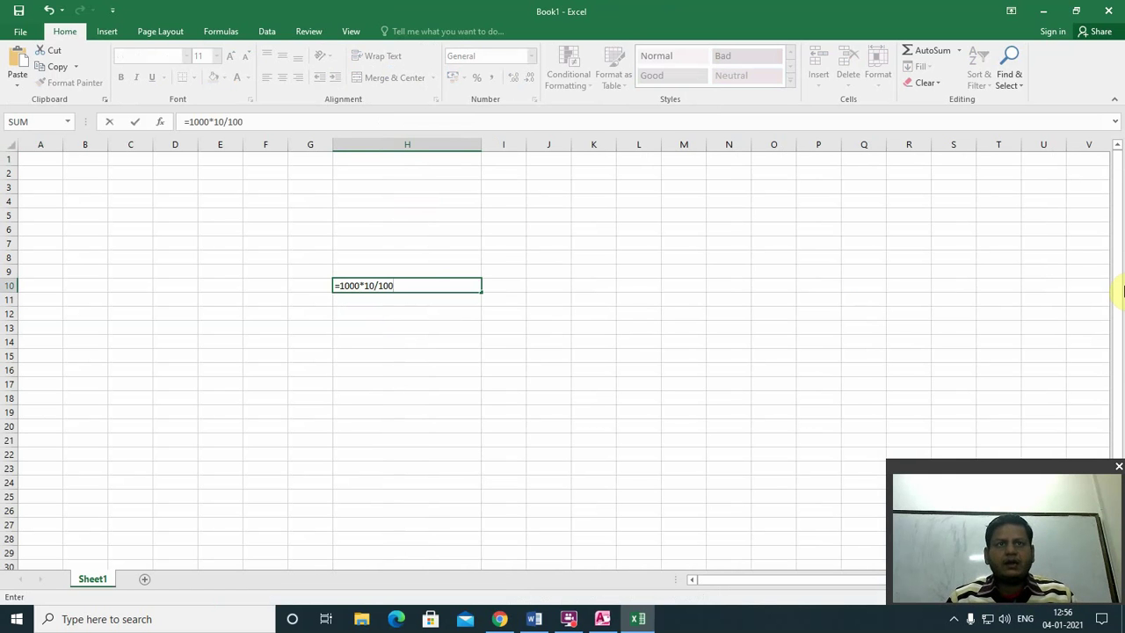
pyautogui.press('Return')
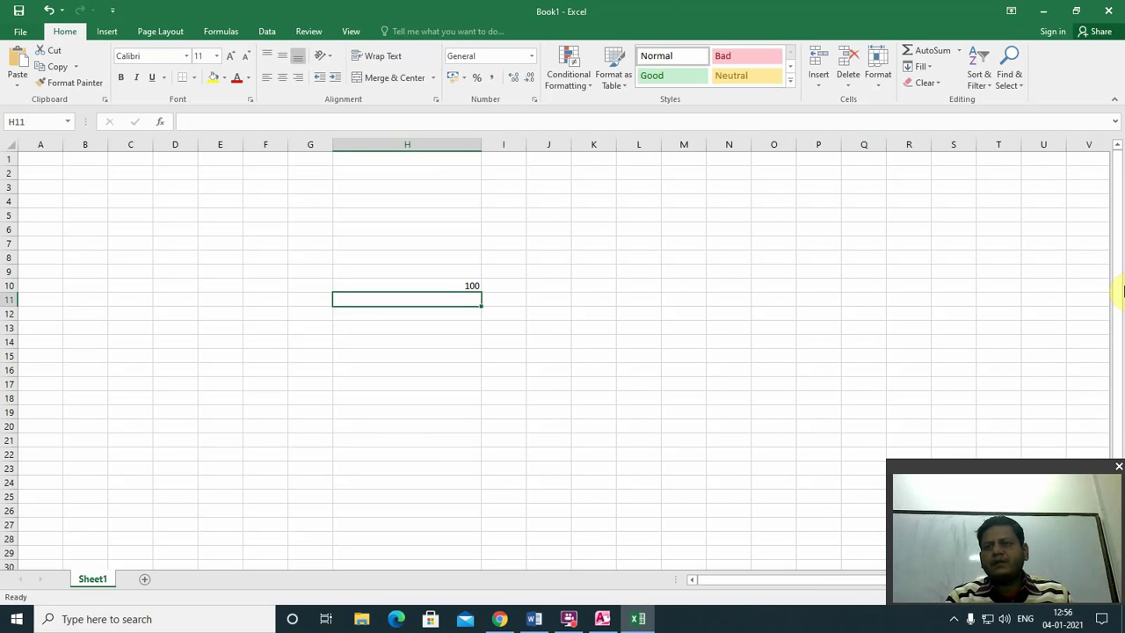
# Enter the 10 percent formula =5000*10/100 in cell H11.
pyautogui.write('=')
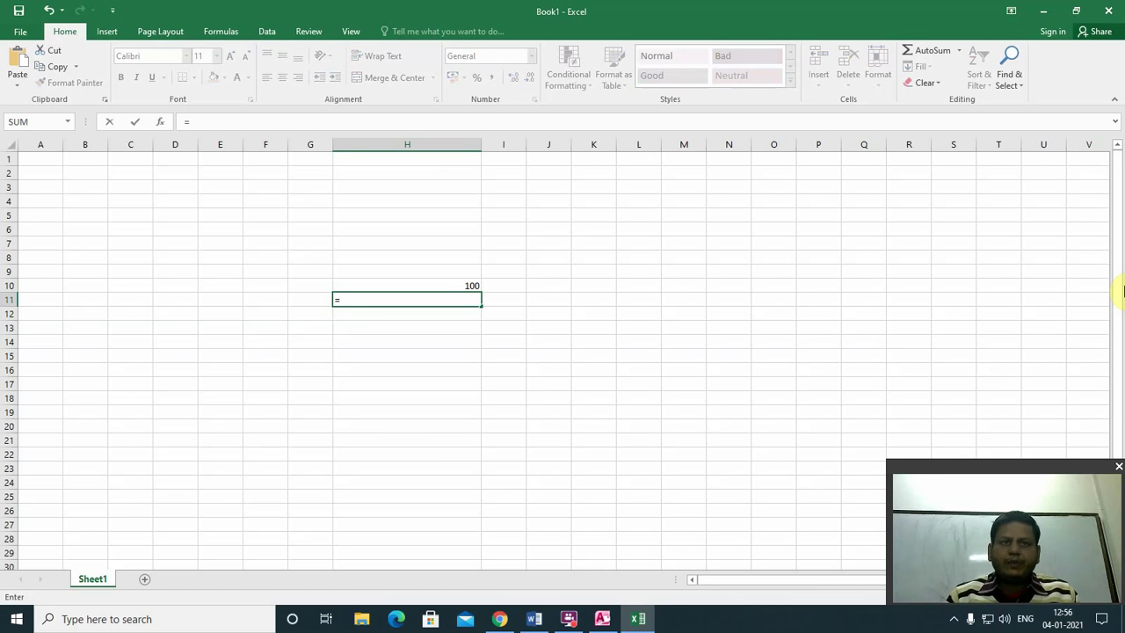
pyautogui.write('5000')
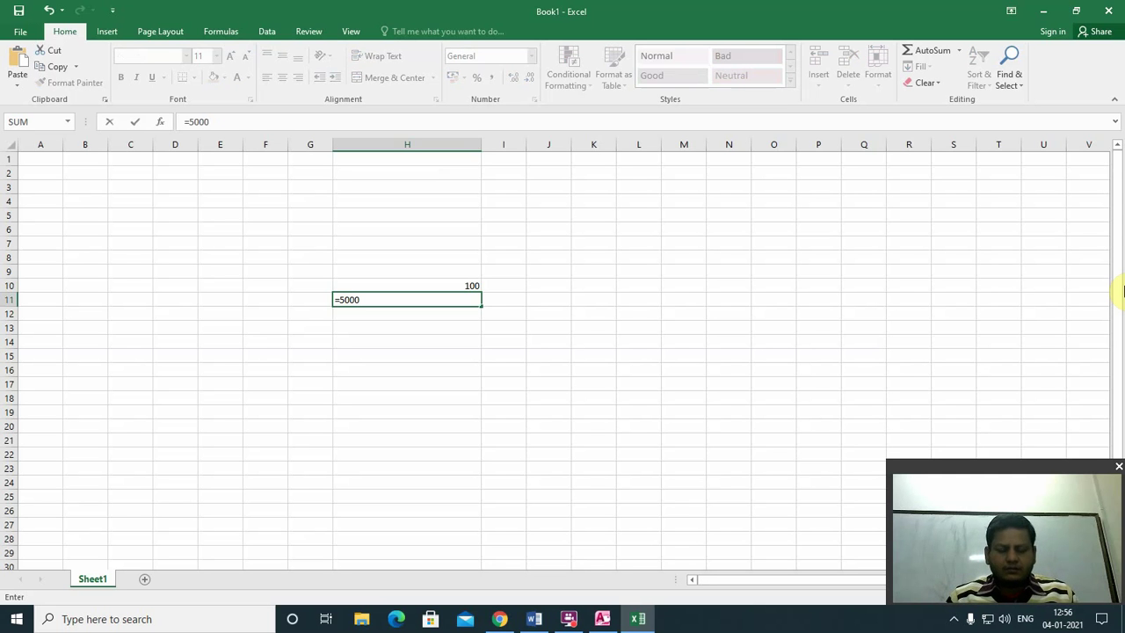
pyautogui.write('*1')
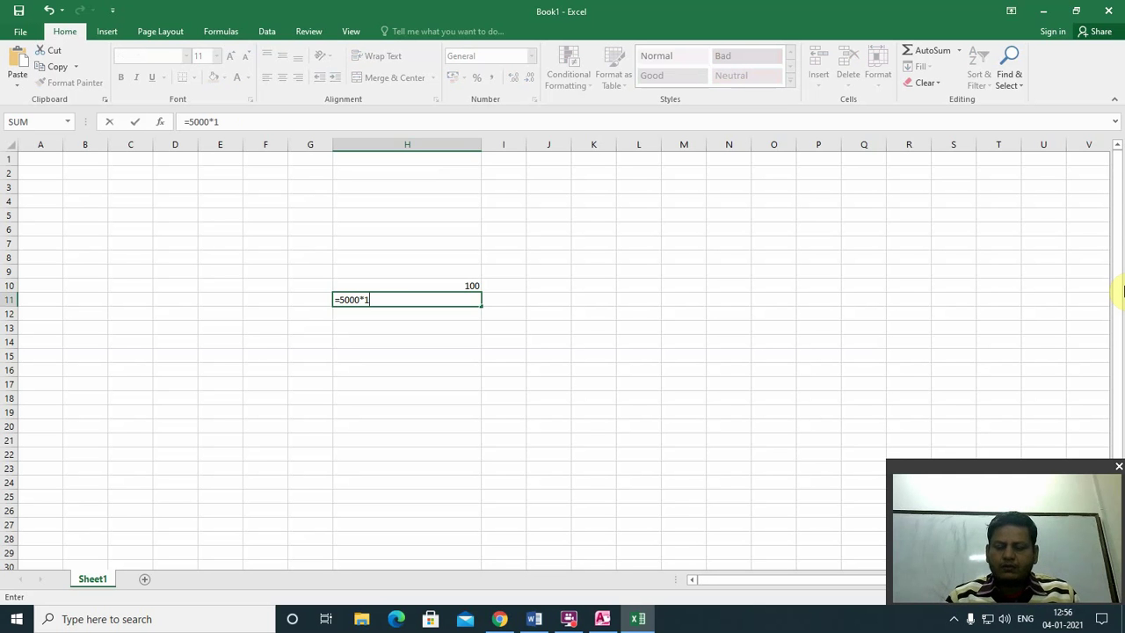
pyautogui.write('0/100')
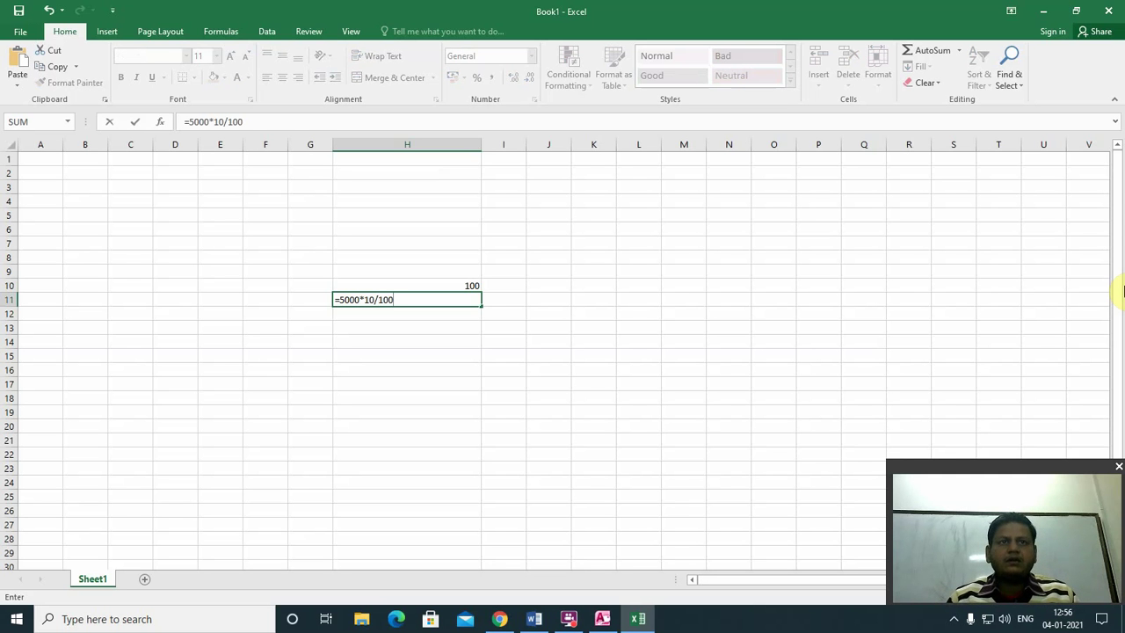
pyautogui.press('Return')
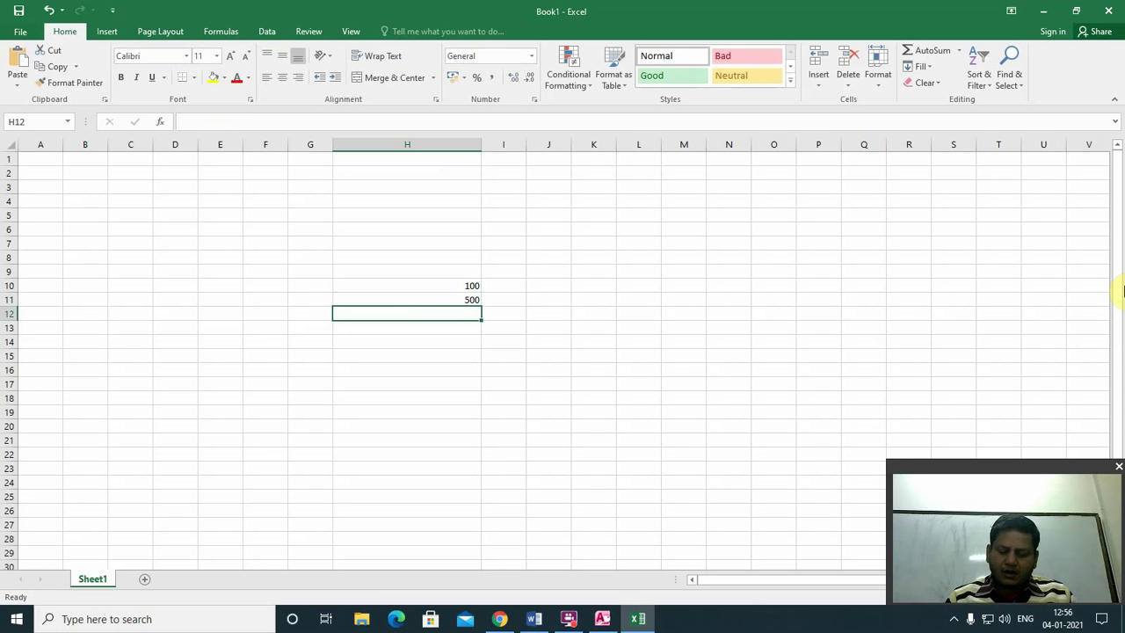
# Try to calculate 1000/100 in cell H12 without a leading equals sign.
pyautogui.write('100')
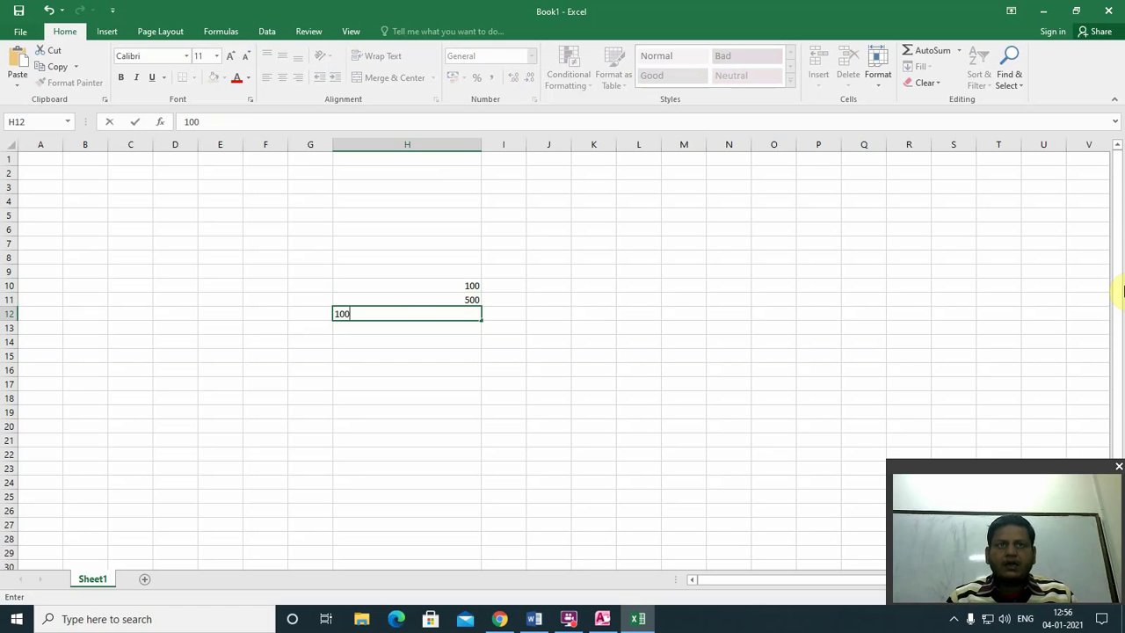
pyautogui.write('0/100')
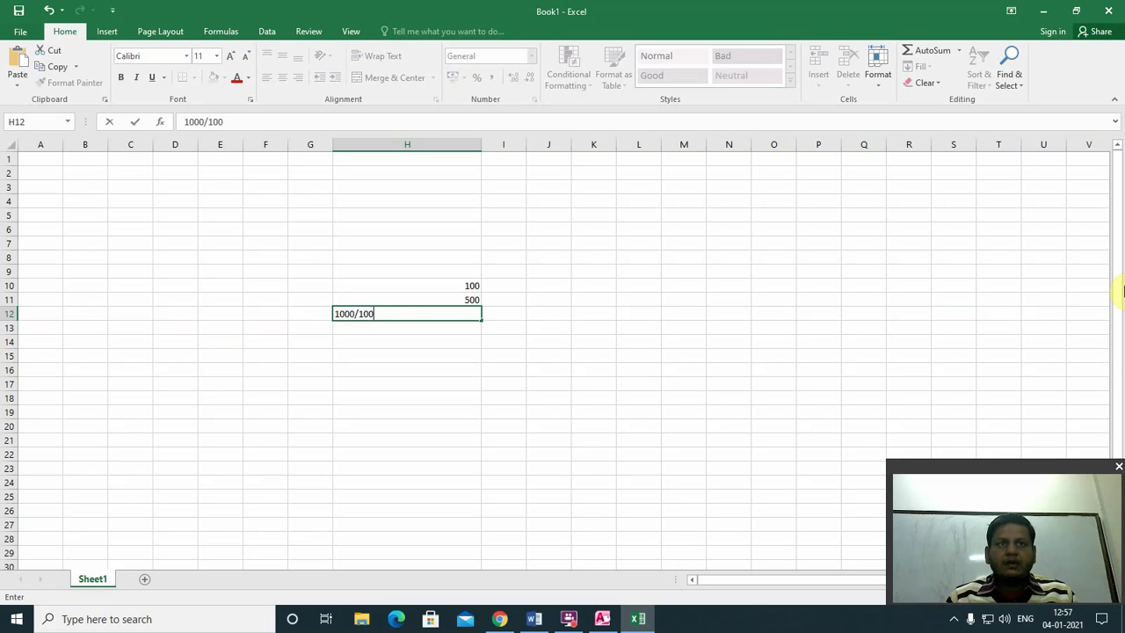
pyautogui.press('Return')
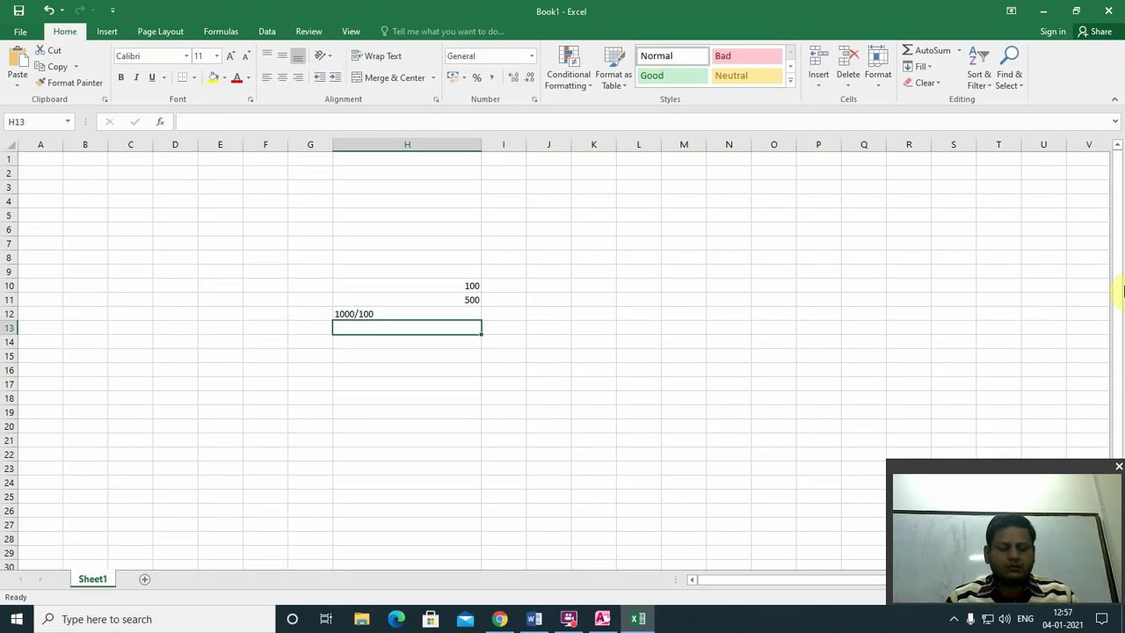
# Replace the text in cell H12 with the working division formula =1000/100.
pyautogui.press('Up')
pyautogui.write('=')
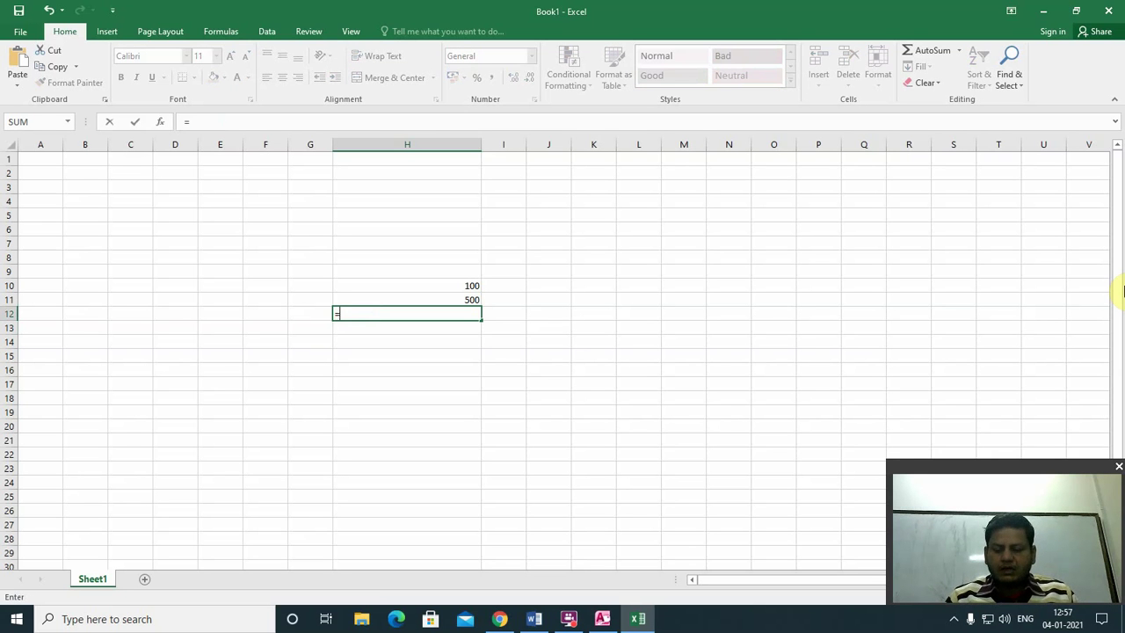
pyautogui.write('1000/100')
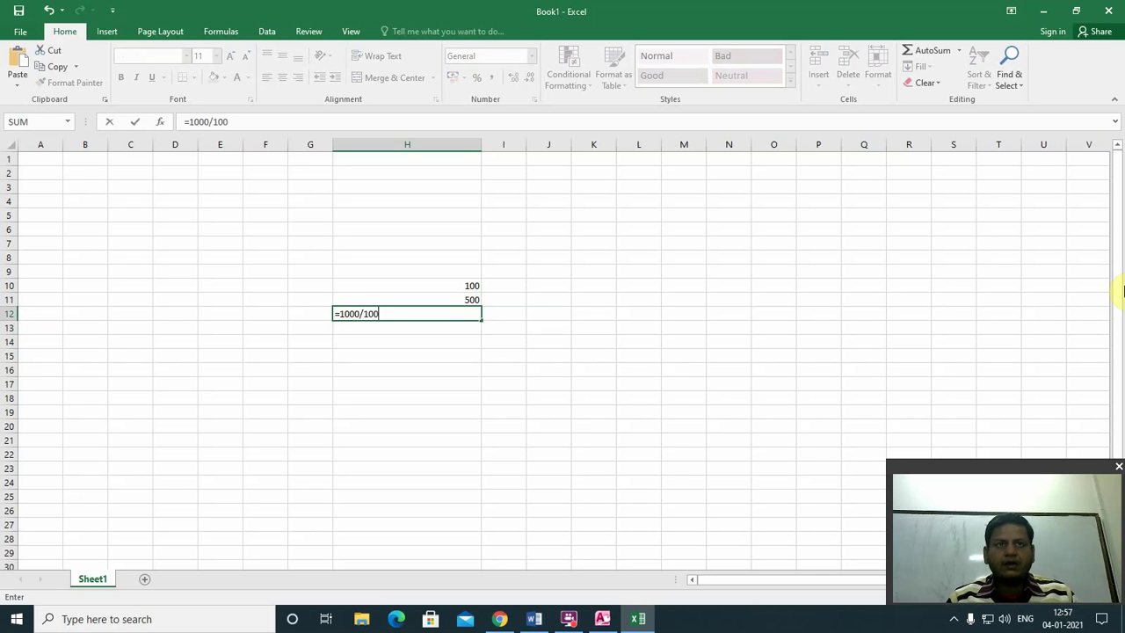
pyautogui.press('Return')
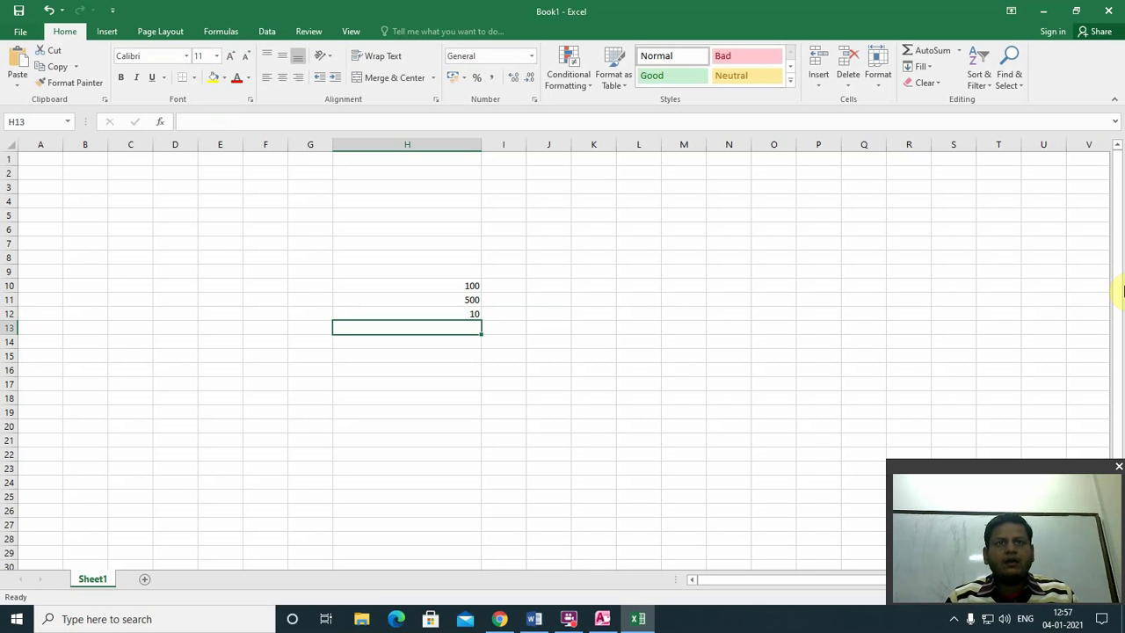
# Try calculating the percentage in cell J13 with the formula =1000*10.
pyautogui.press('Right')
pyautogui.press('Right')
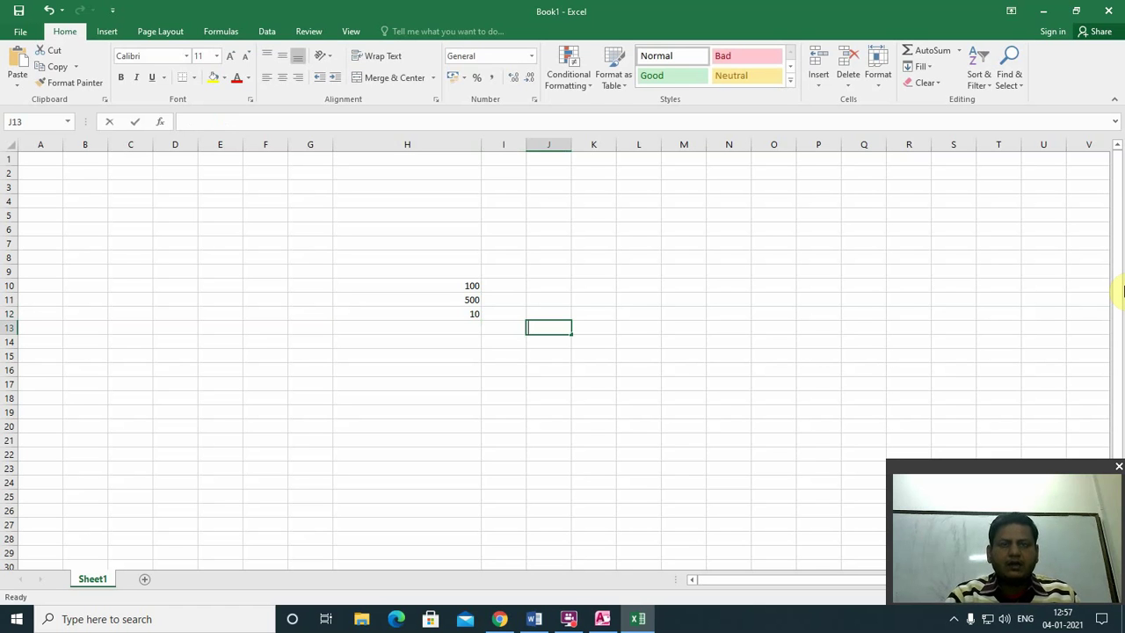
pyautogui.write('=')
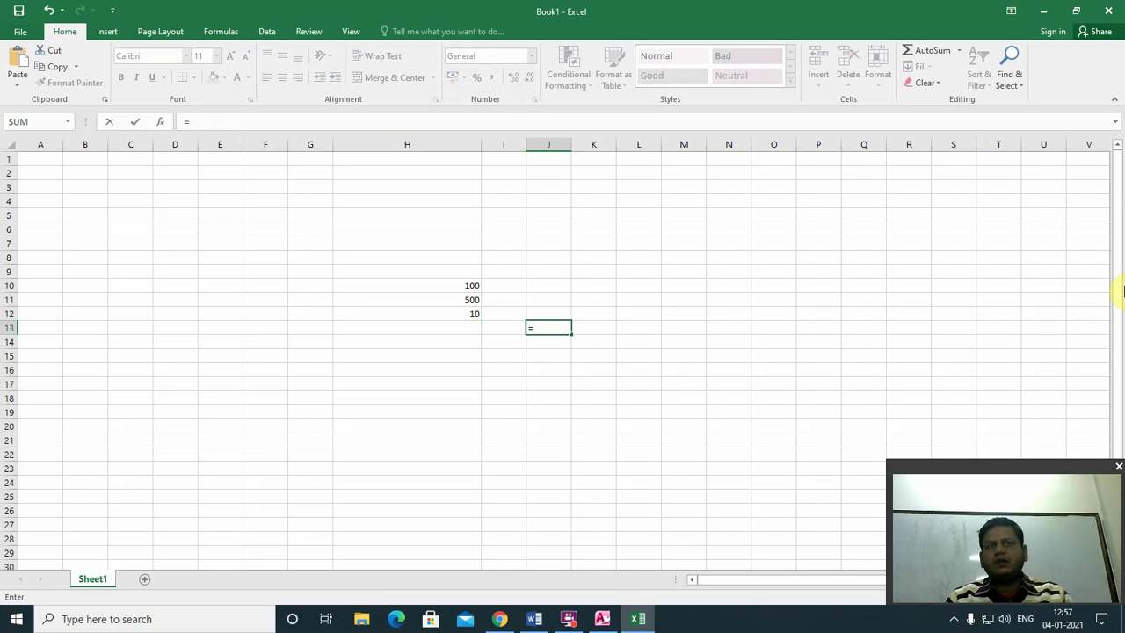
pyautogui.write('100')
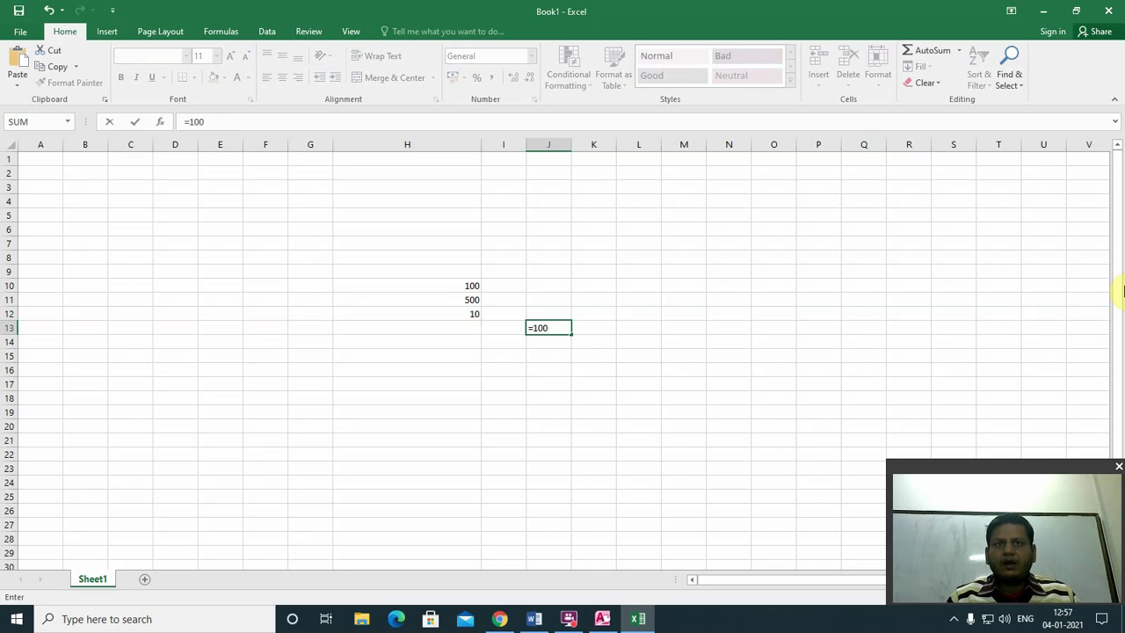
pyautogui.write('0')
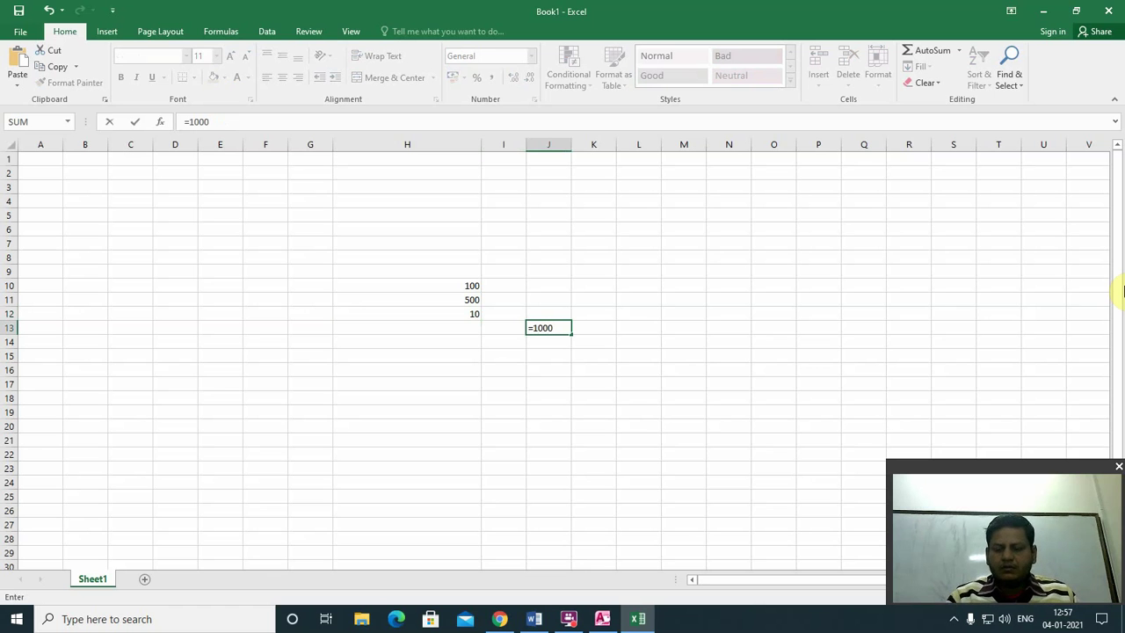
pyautogui.write('*')
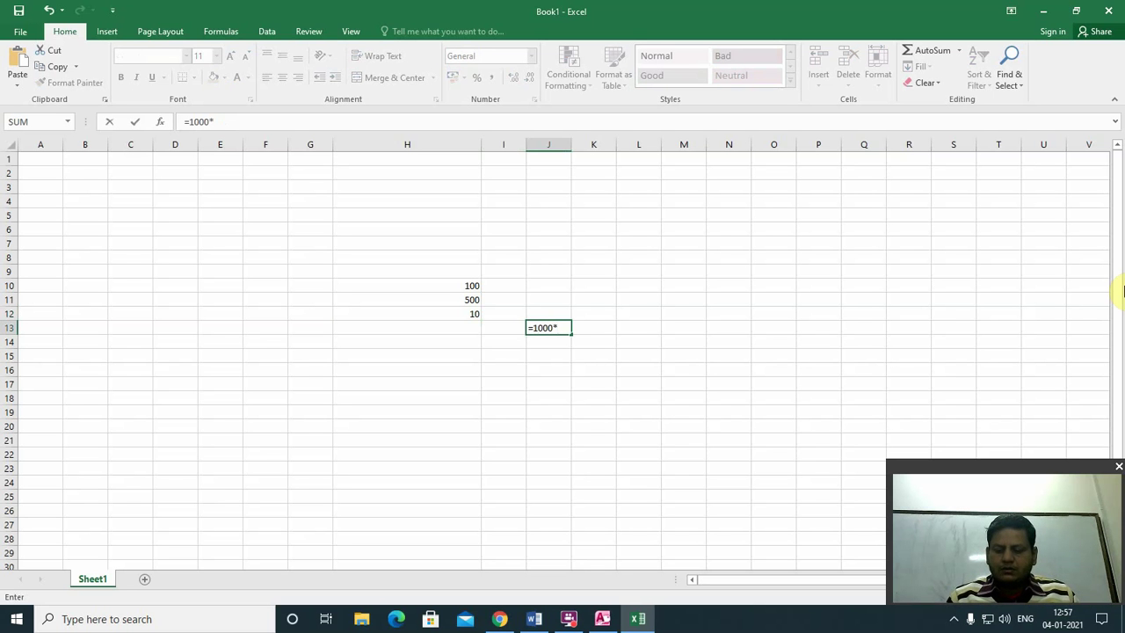
pyautogui.write('10')
pyautogui.press('Return')
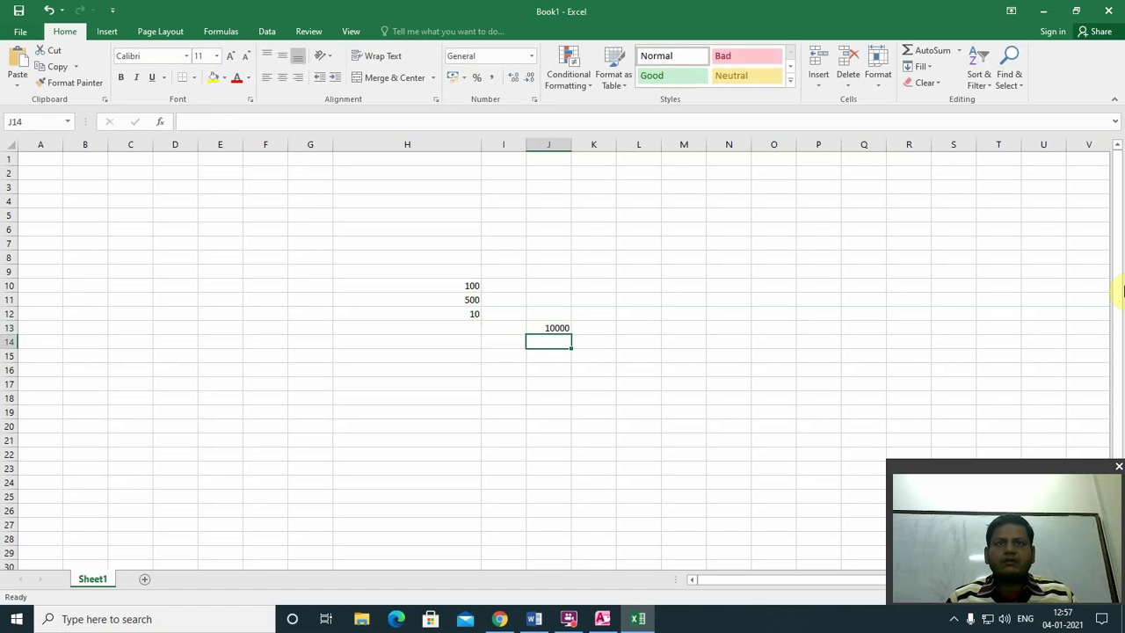
# Try =10000.1 in place of the formula in cell J13, and clear the cell.
pyautogui.press('Up')
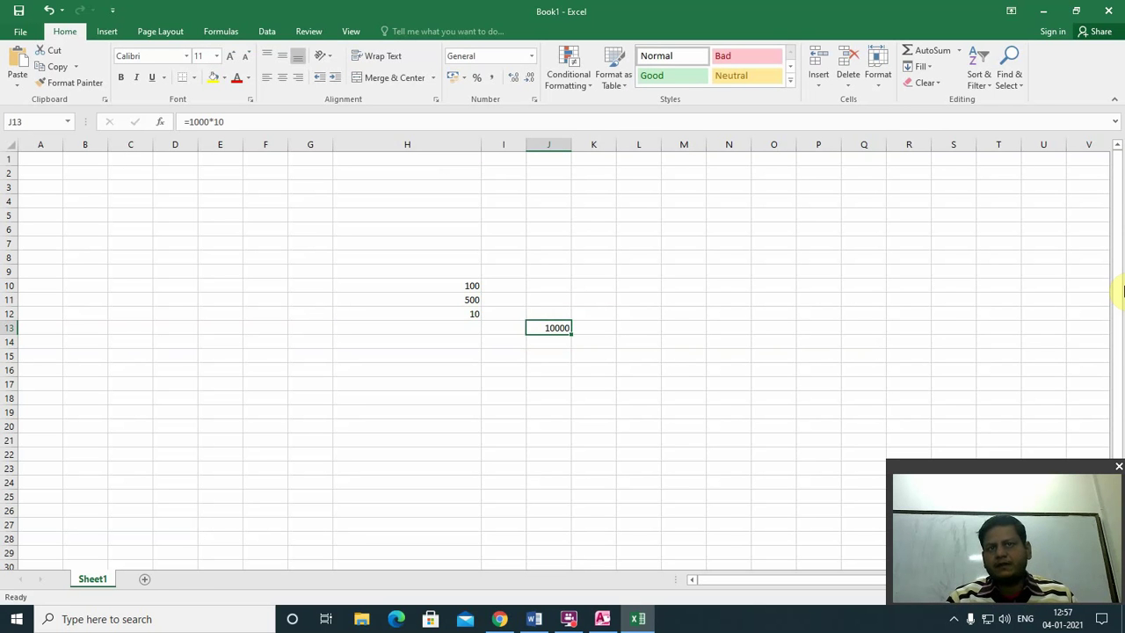
pyautogui.write('=')
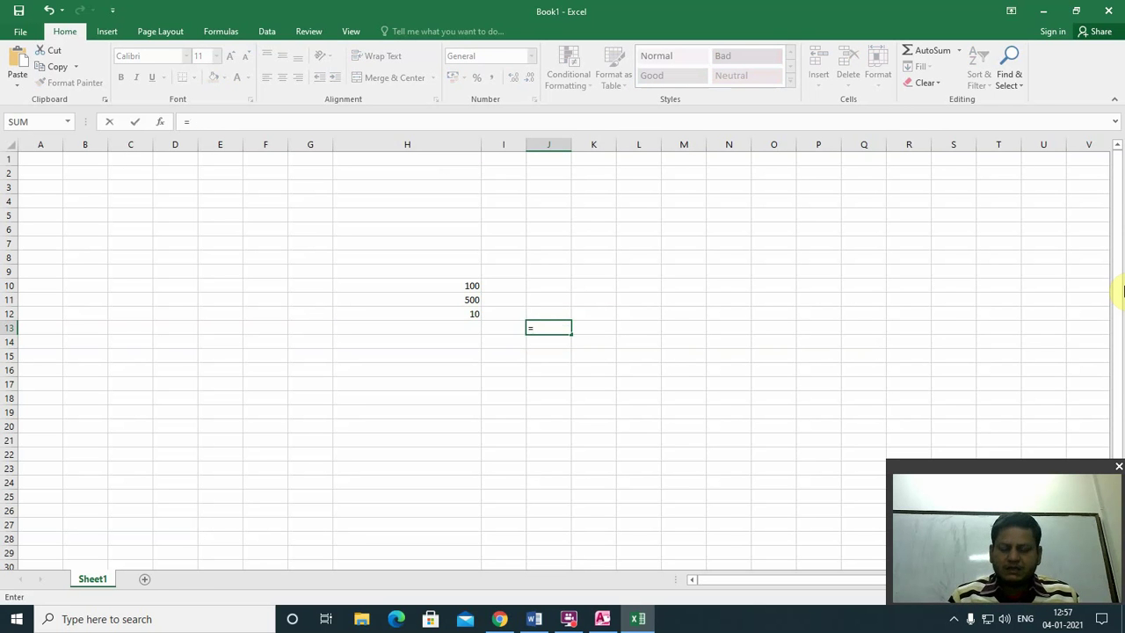
pyautogui.write('1000')
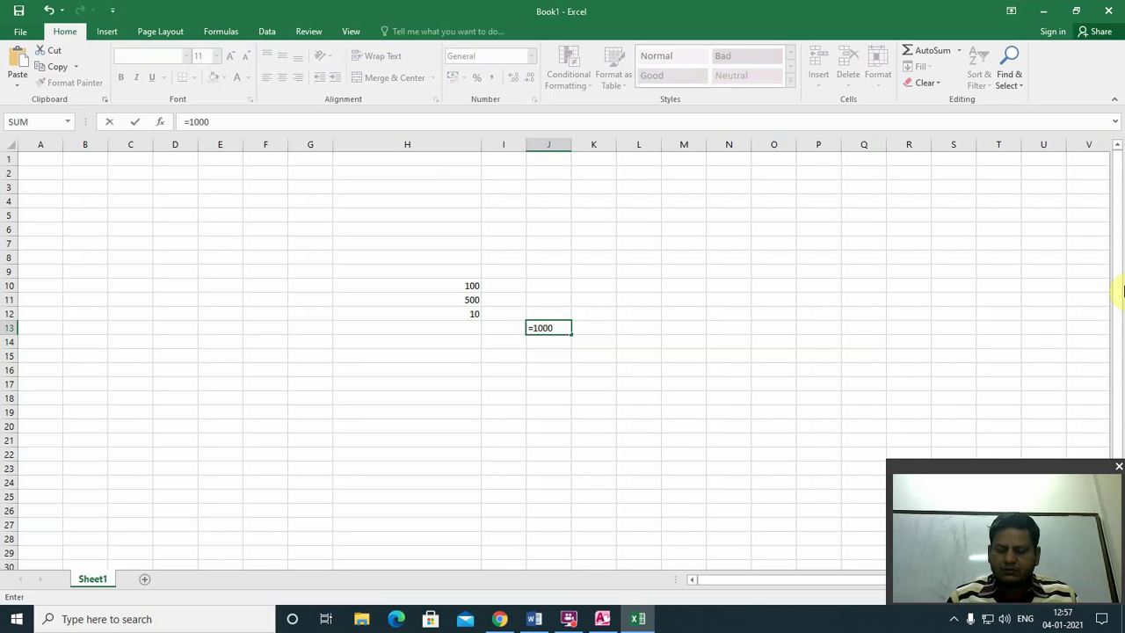
pyautogui.write('0.1')
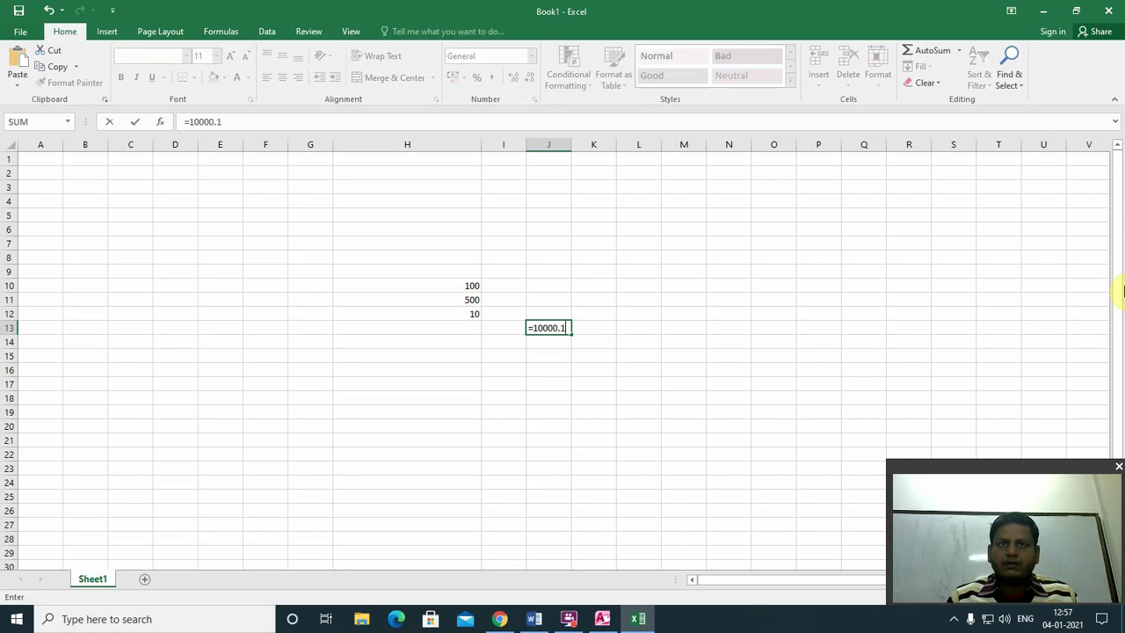
pyautogui.press('Left')
pyautogui.press('Right')
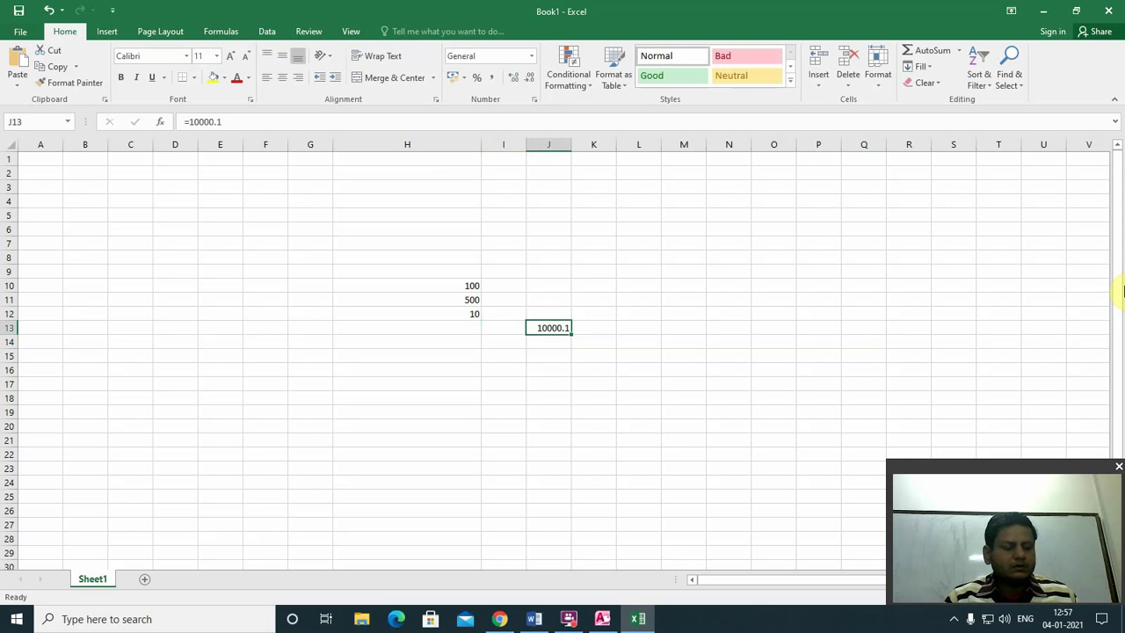
pyautogui.press('Delete')
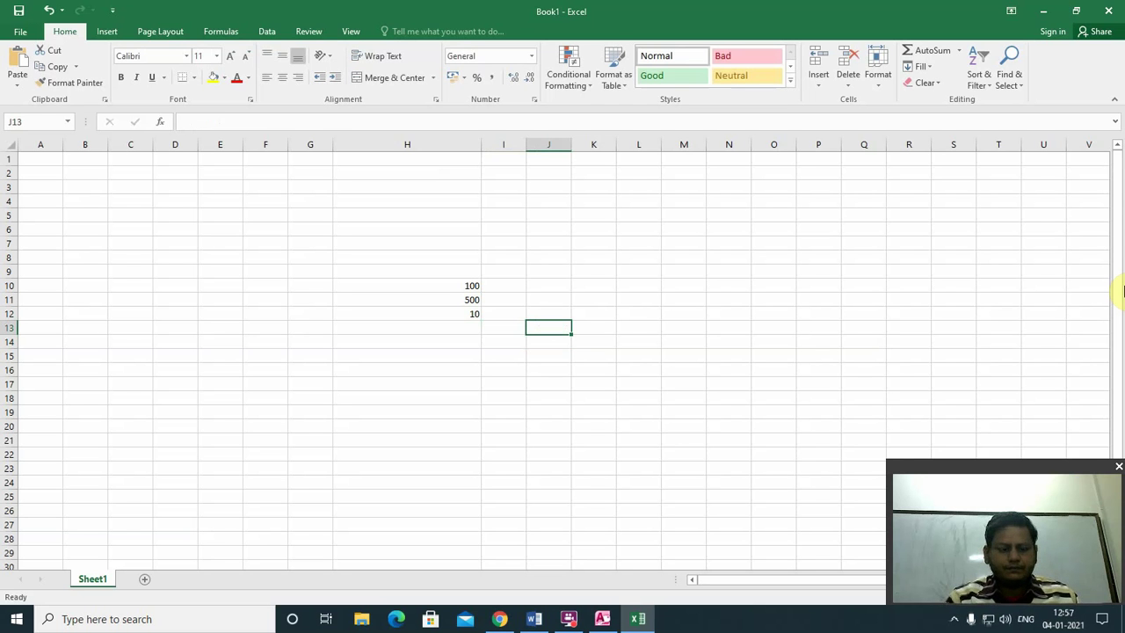
# Enter the 10 percent formula in decimal form, =1000*0.1, in cell J13.
pyautogui.write('=1000')
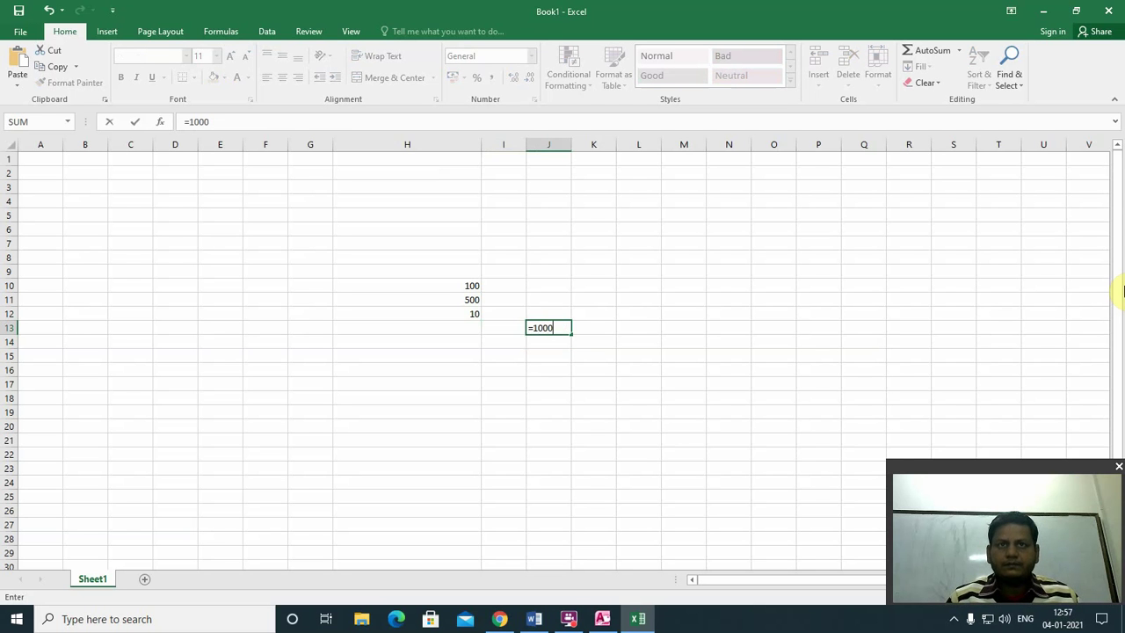
pyautogui.write('*')
pyautogui.write('10%')
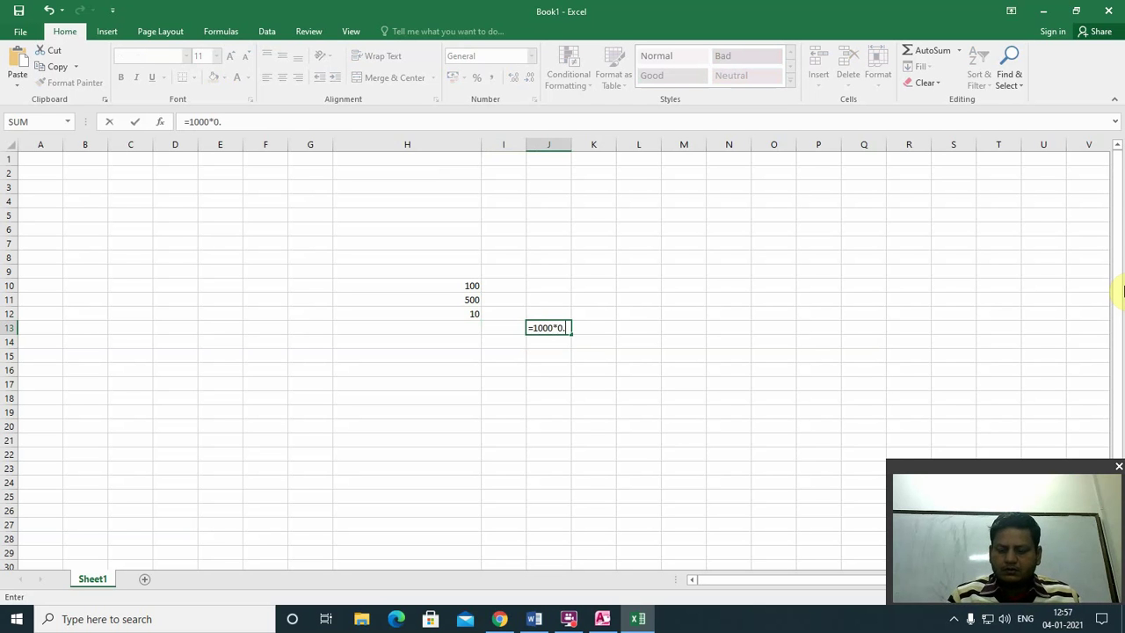
pyautogui.press('Return')
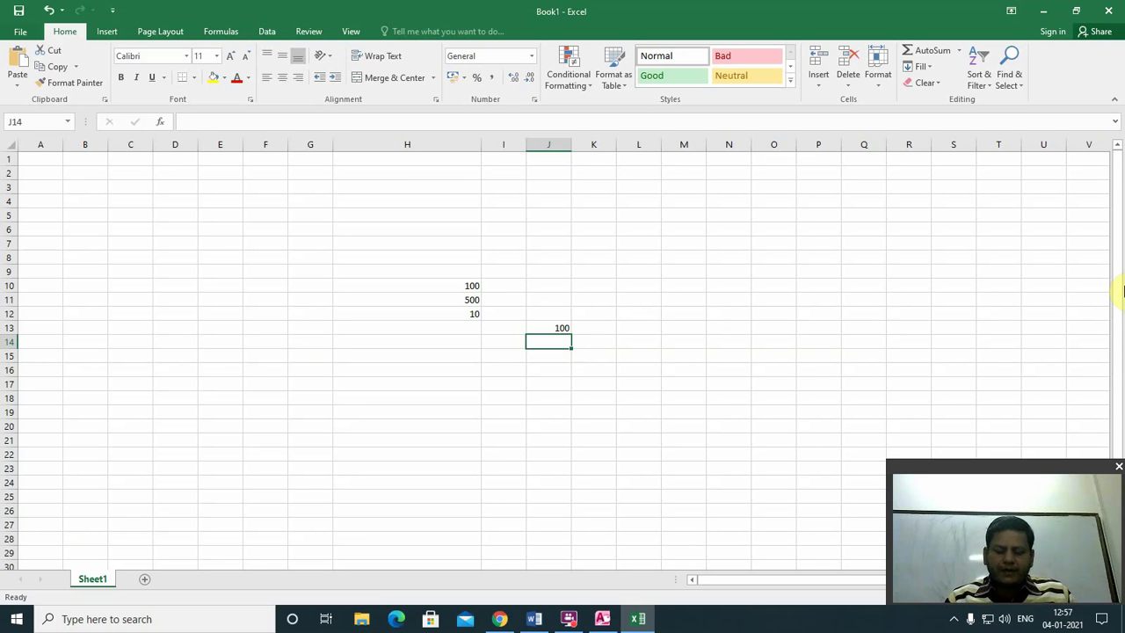
# Try to calculate 5000*0.1 in cell J14 without a leading equals sign.
pyautogui.write('5000')
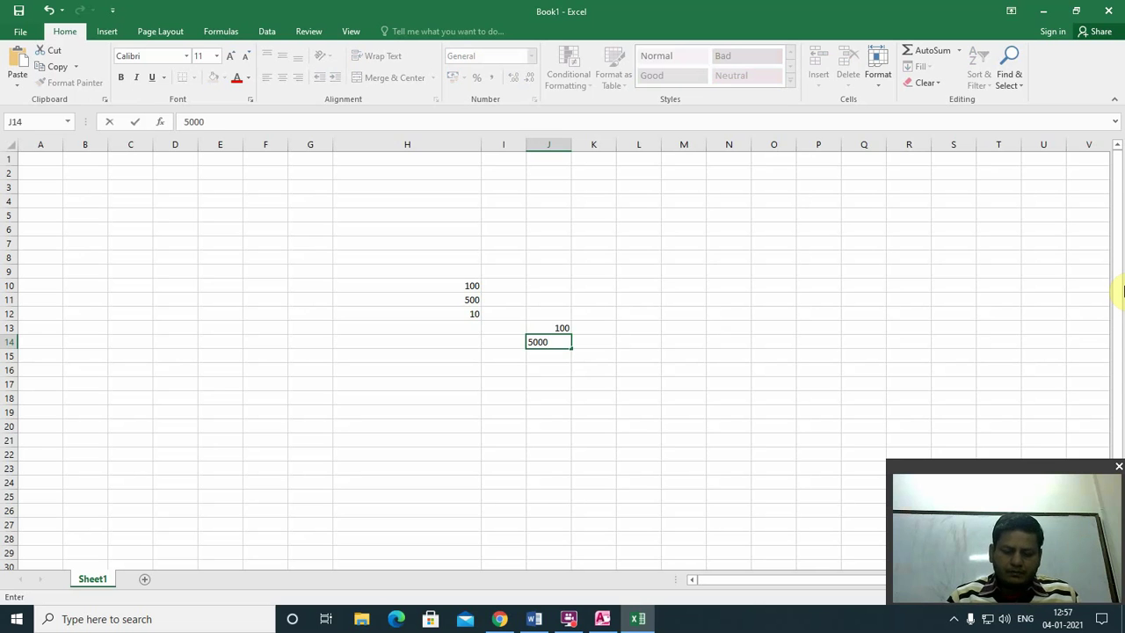
pyautogui.write('*')
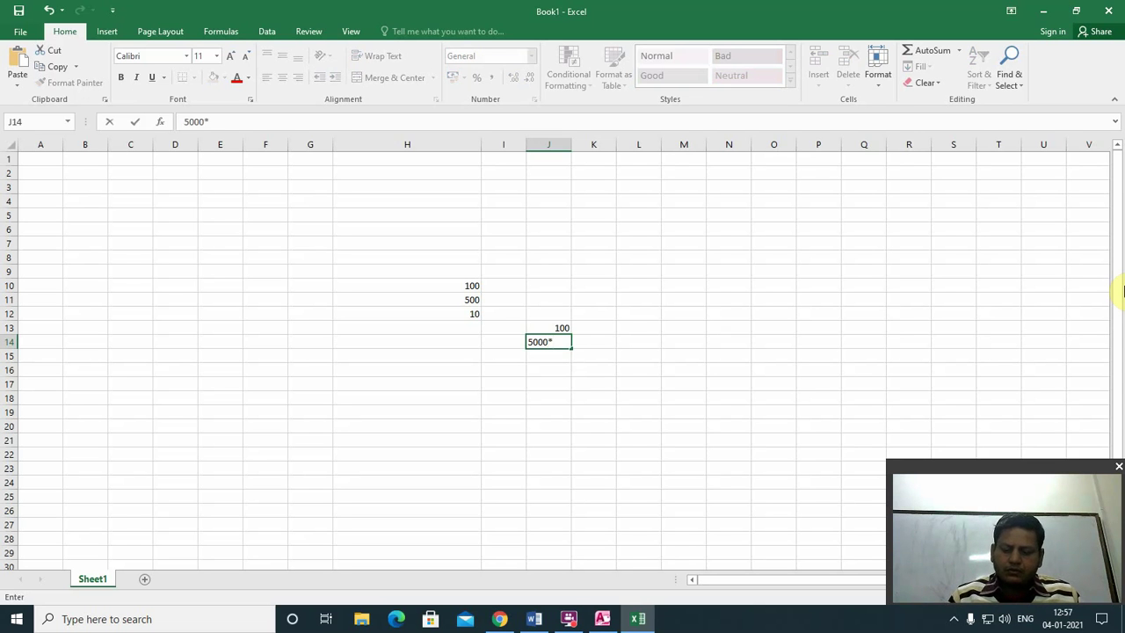
pyautogui.write('0.1')
pyautogui.press('Return')
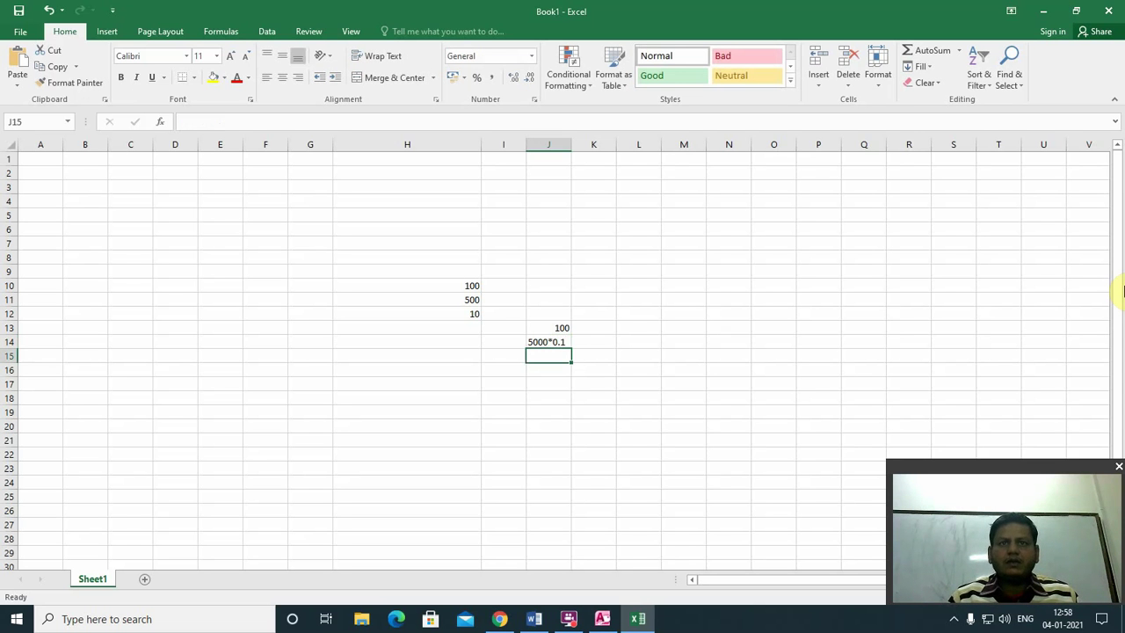
# Replace the text in cell J14 with the decimal 10 percent formula =5000*0.1.
pyautogui.press('Up')
pyautogui.write('=5')
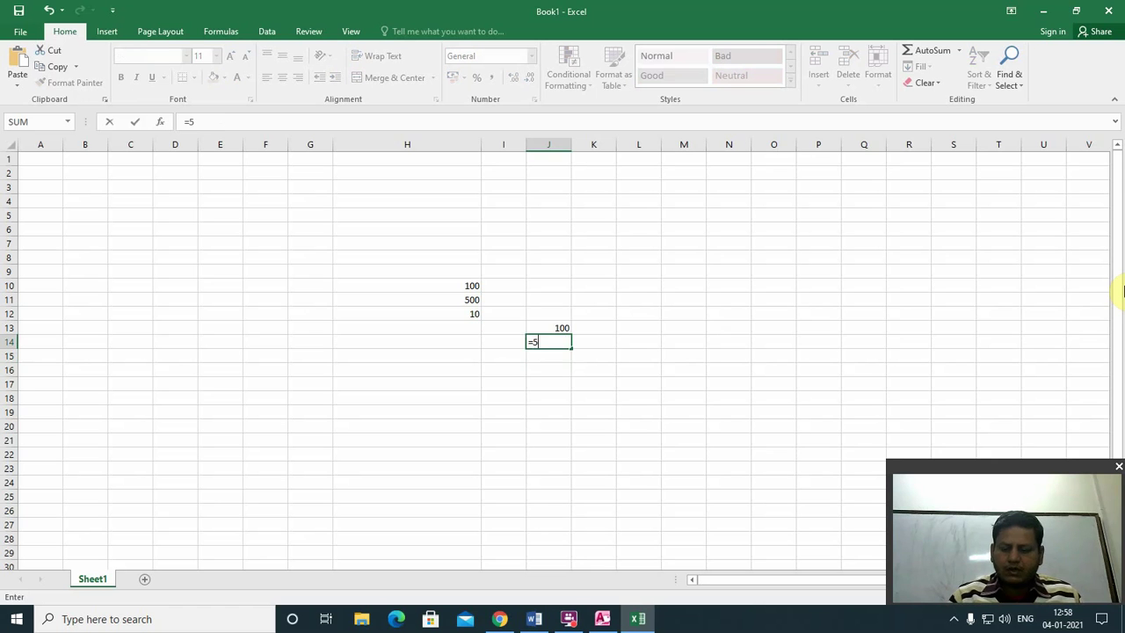
pyautogui.write('000*')
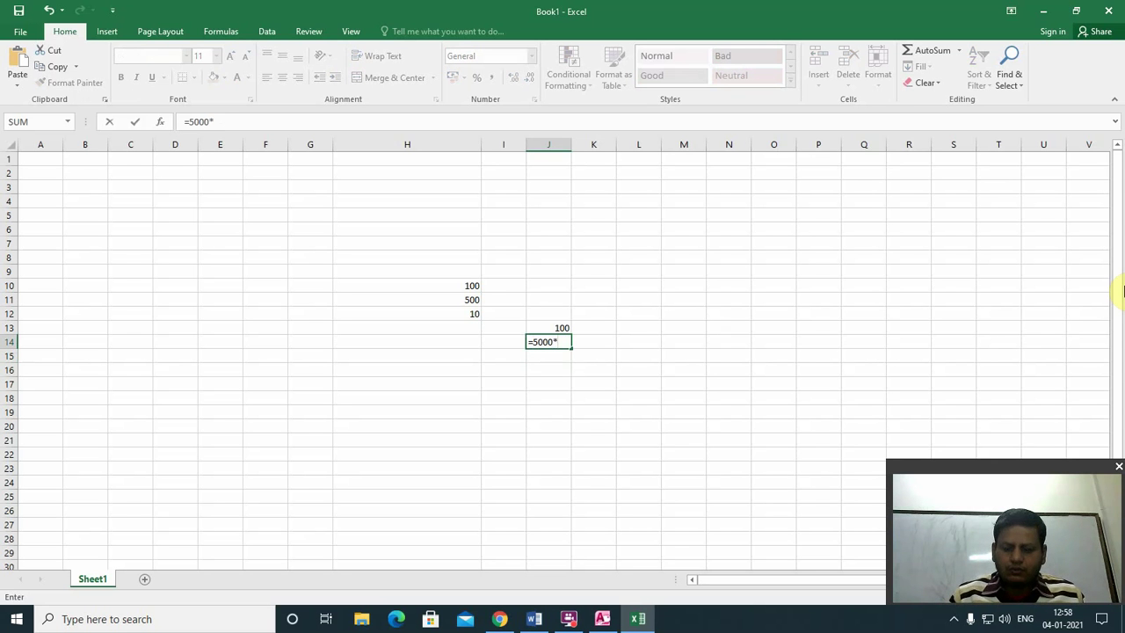
pyautogui.write('0.1')
pyautogui.press('Return')
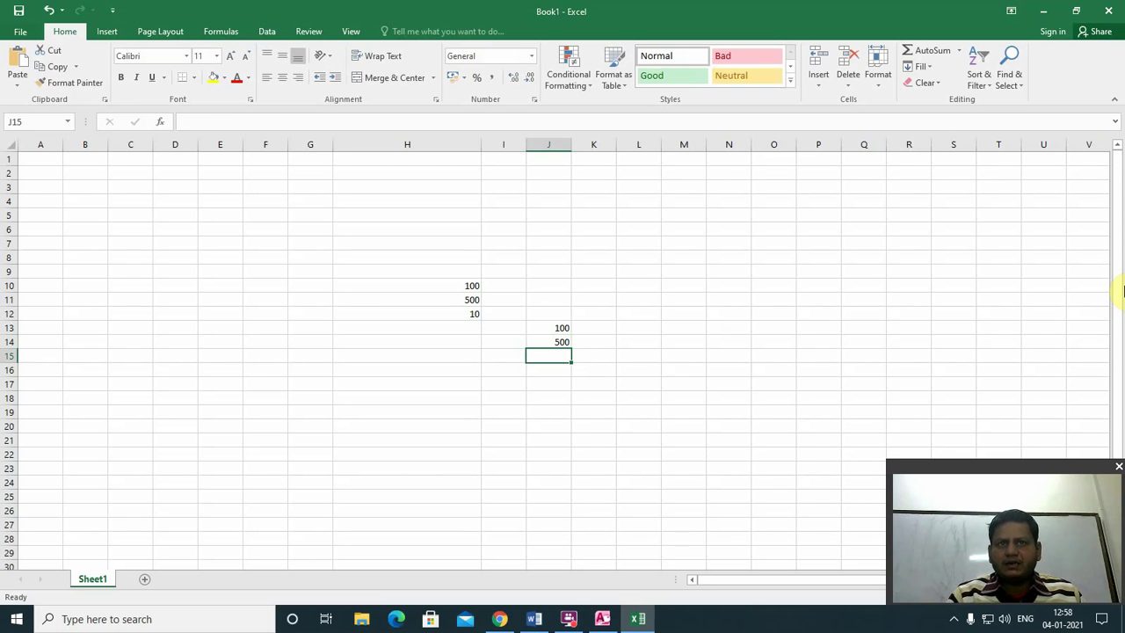
pyautogui.write('5000')
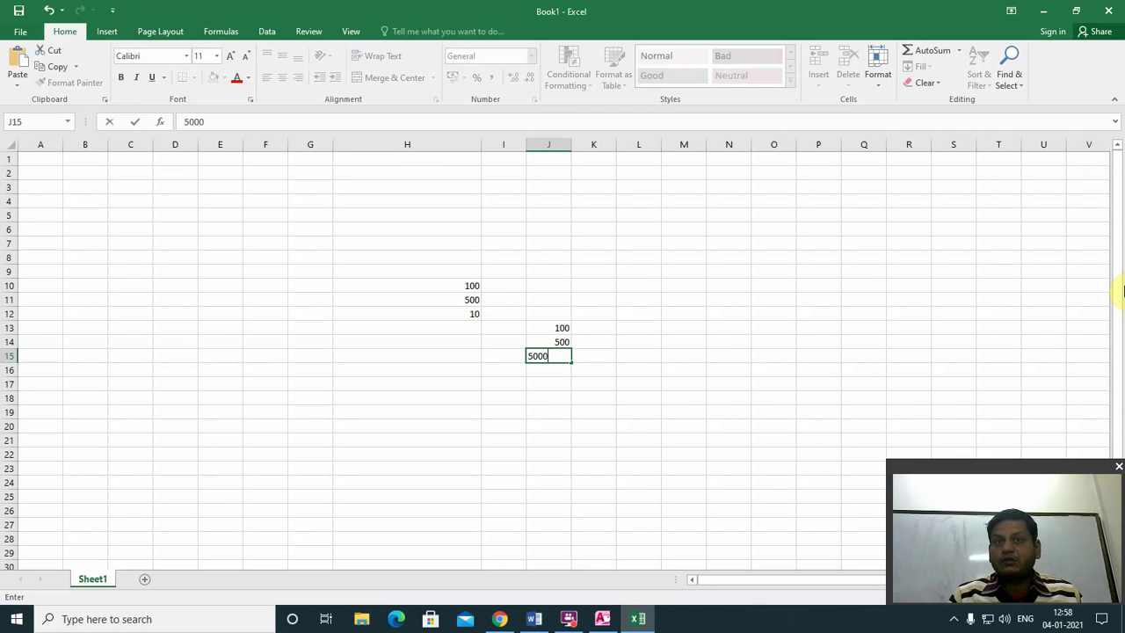
pyautogui.press('BackSpace')
pyautogui.press('BackSpace')
pyautogui.press('BackSpace')
pyautogui.press('BackSpace')
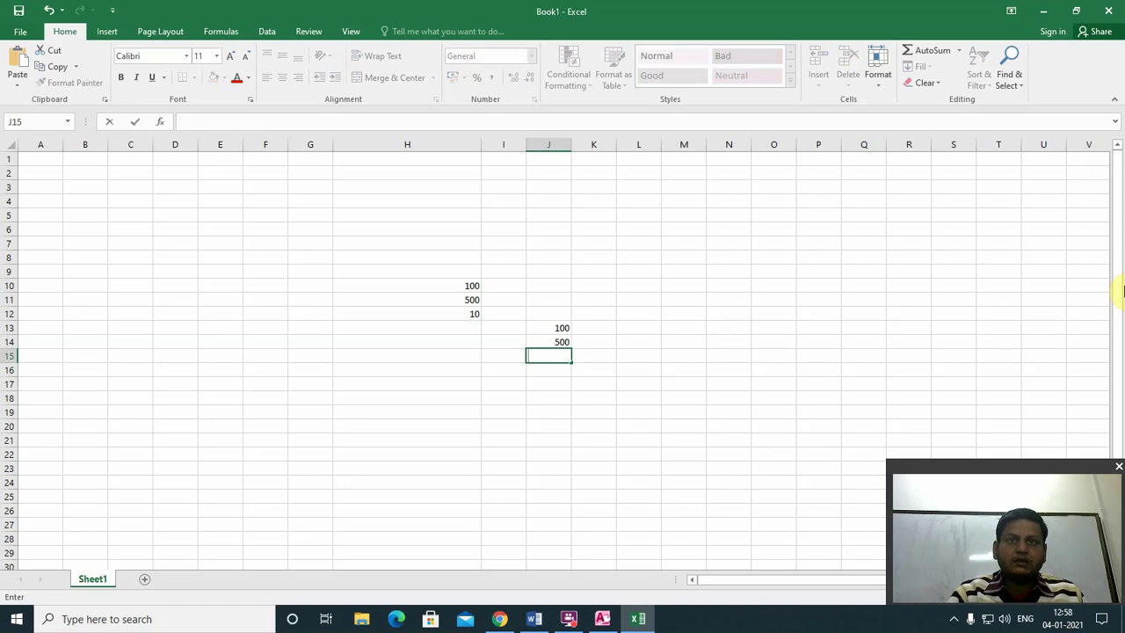
# Enter the 50 percent formula in decimal form, =5000*0.5, in cell J15.
pyautogui.write('=5000')
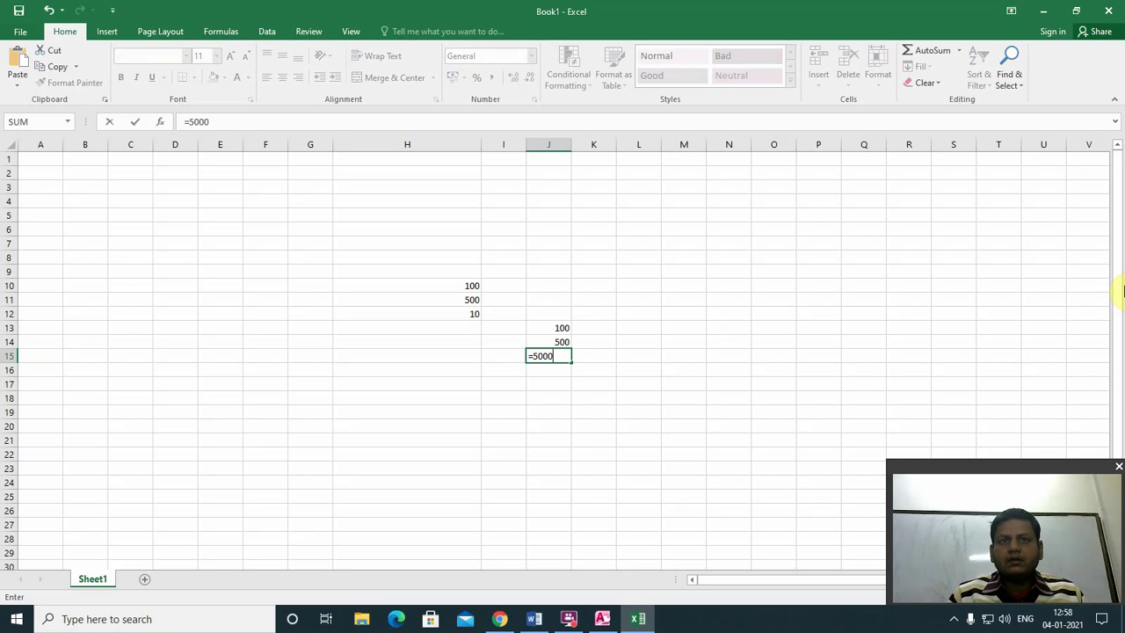
pyautogui.write('*')
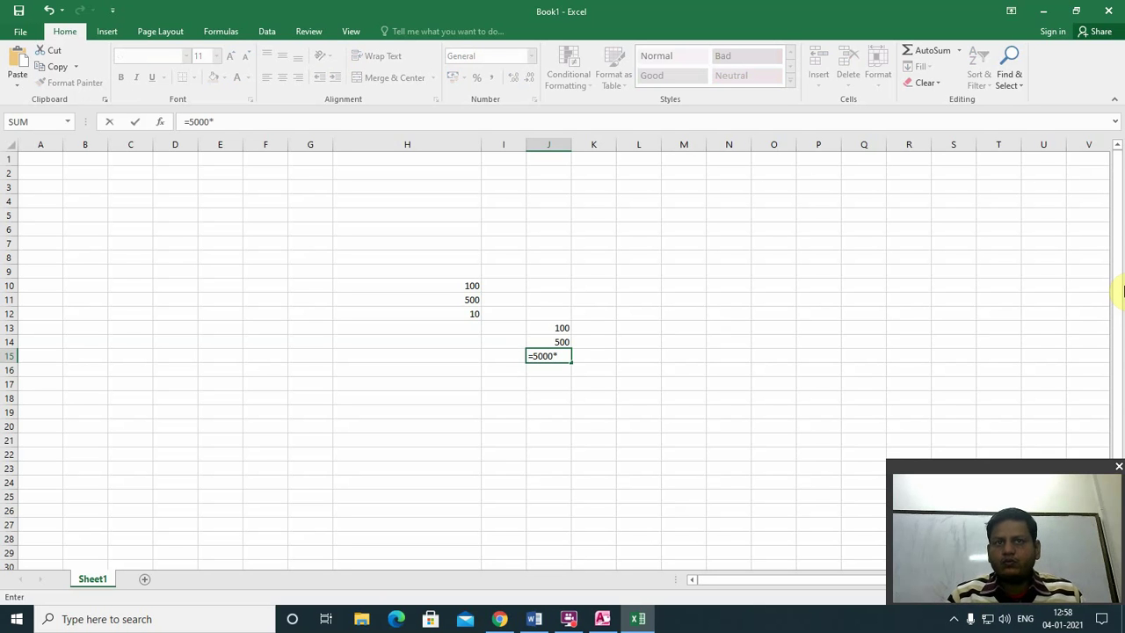
pyautogui.write('0')
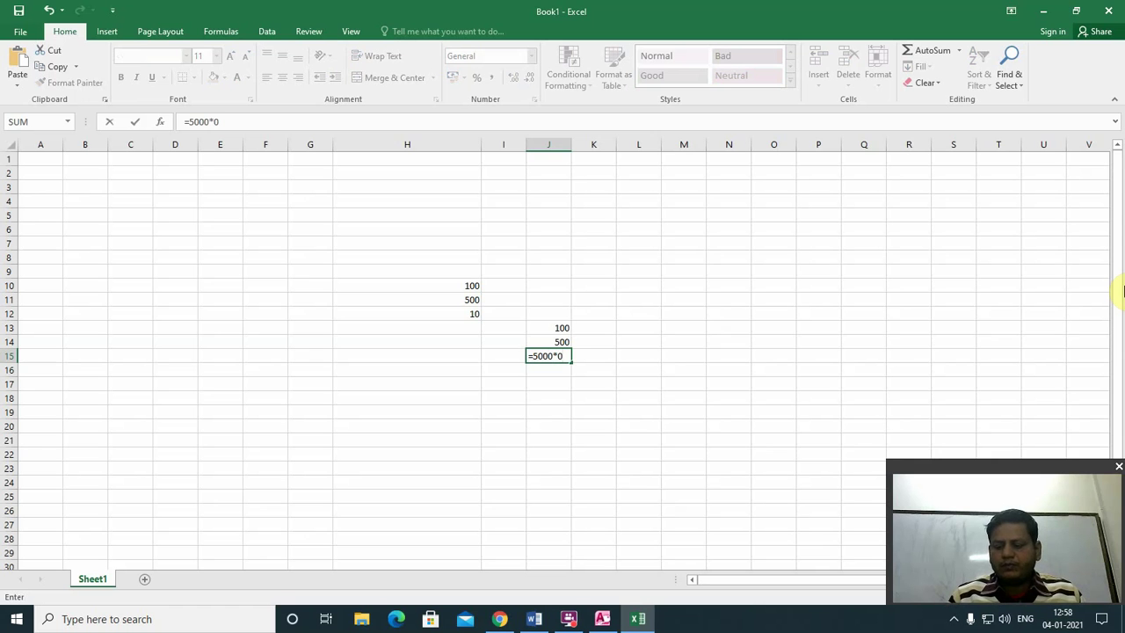
pyautogui.write('.5')
pyautogui.press('Return')
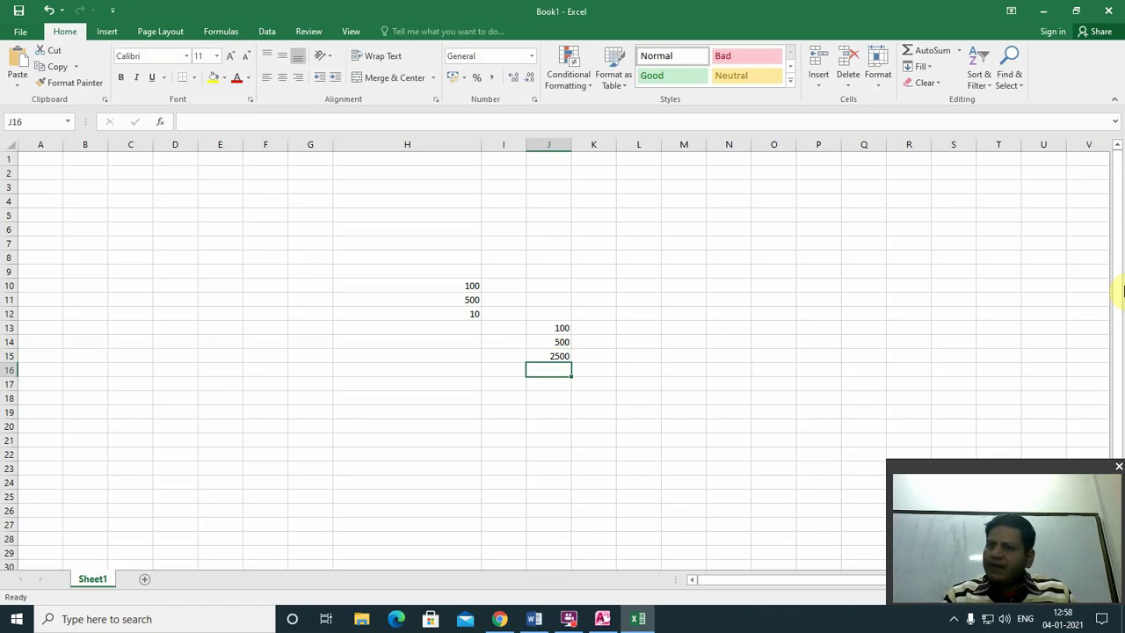
# Enter the 50 percent formula in fraction form, =5000*50/100, in cell J16.
pyautogui.write('=')
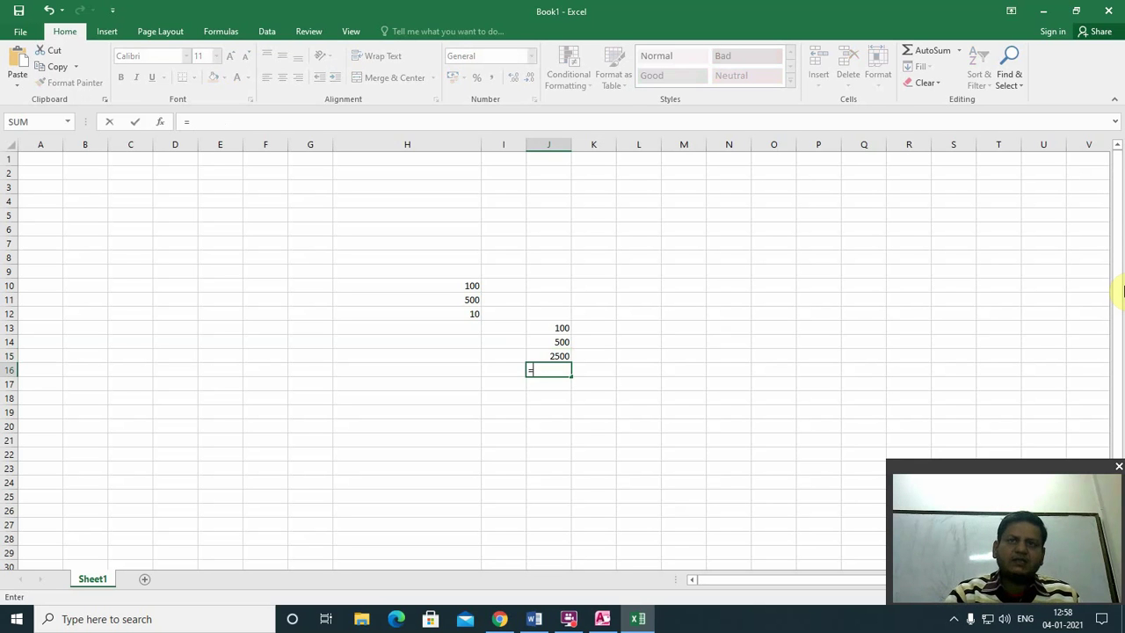
pyautogui.write('5000')
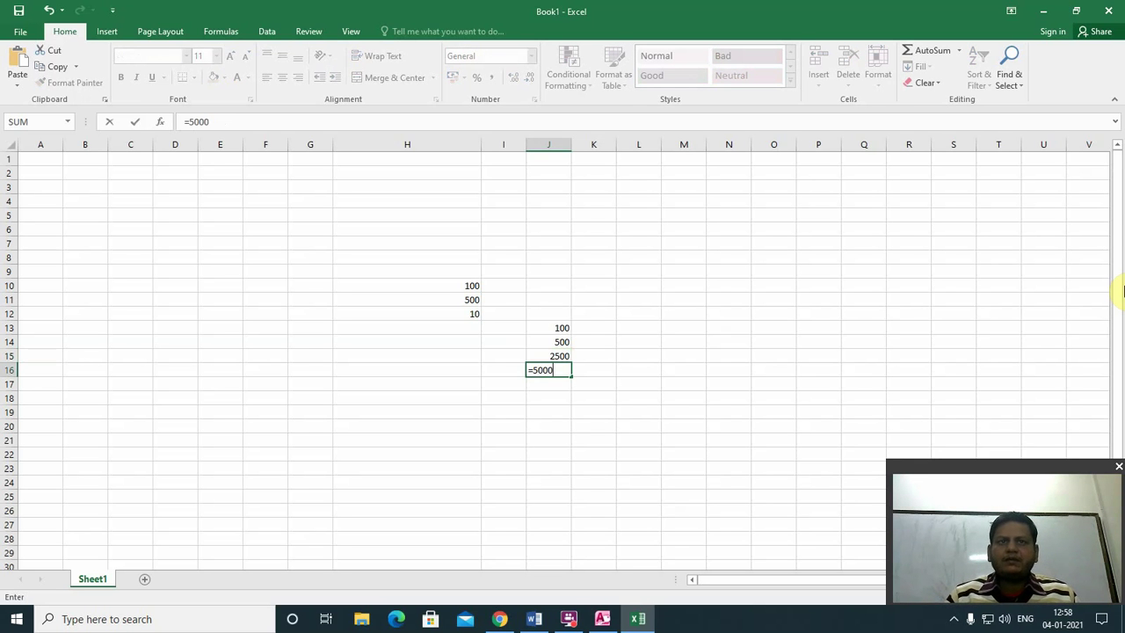
pyautogui.write('*')
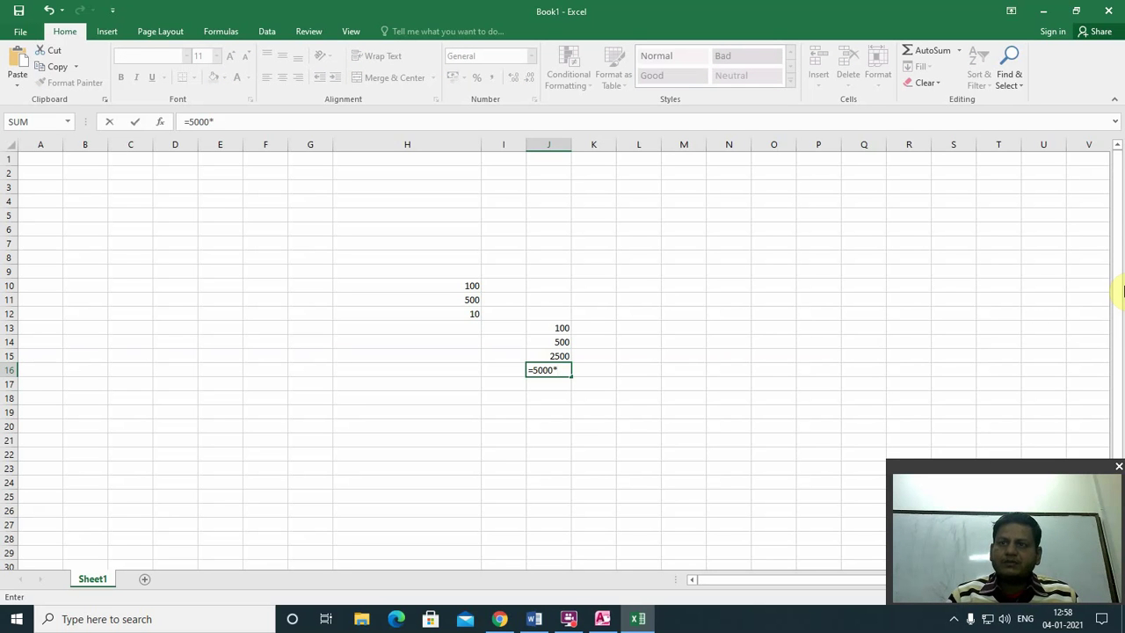
pyautogui.write('50/')
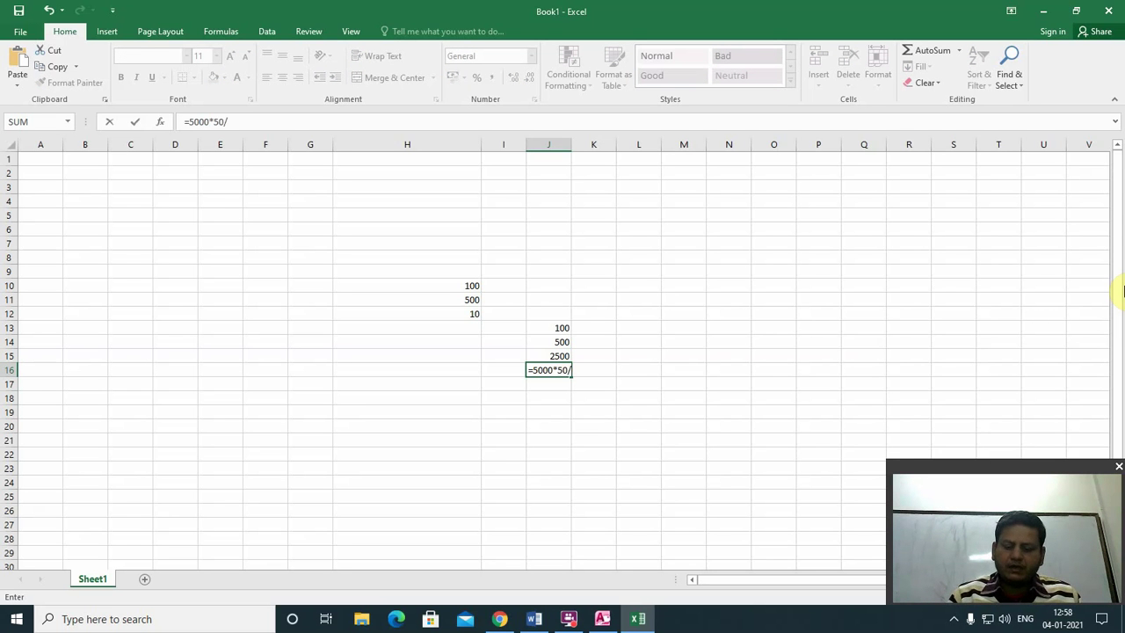
pyautogui.write('100')
pyautogui.press('Return')
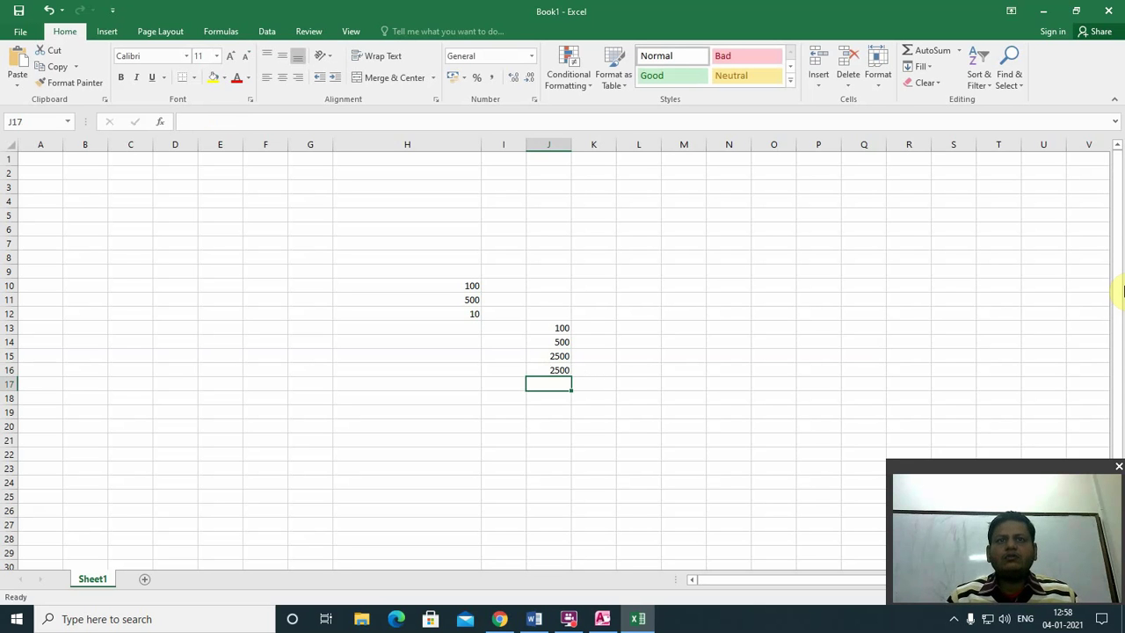
# Review the percentage formulas in column J and the calculation formulas in cells H10 and H12.
pyautogui.press('Up')
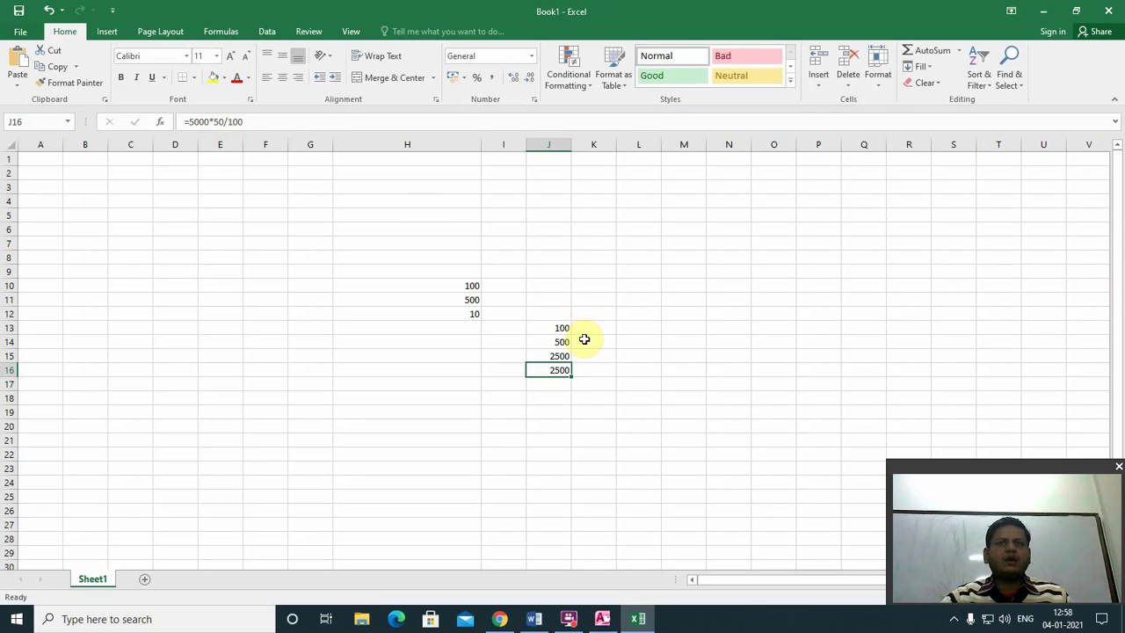
pyautogui.click(560, 357)
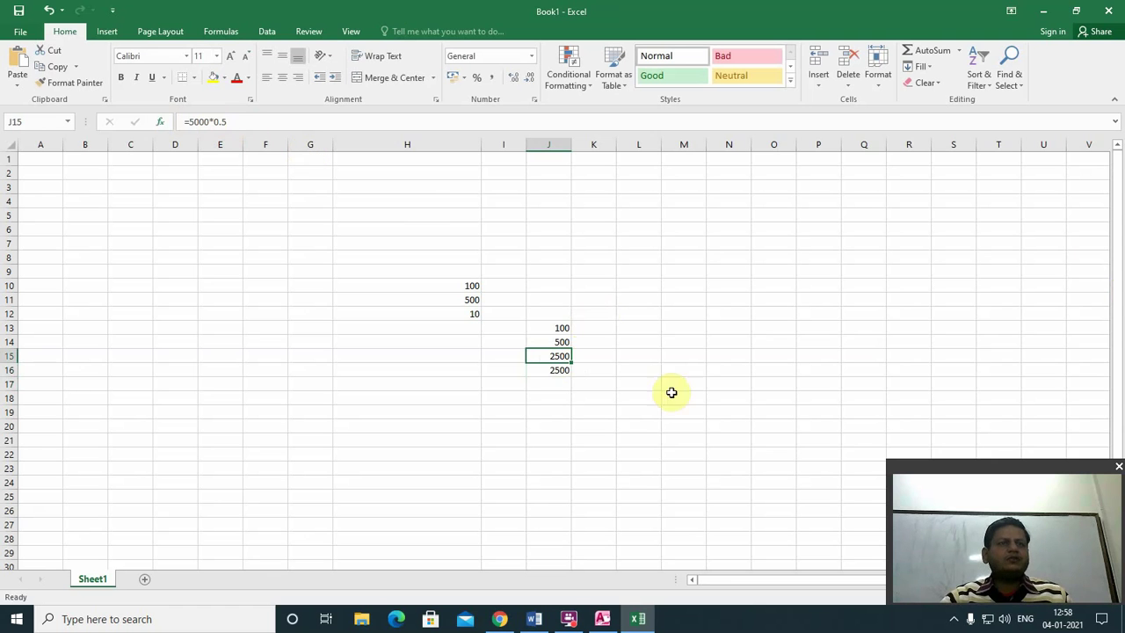
pyautogui.click(568, 340)
pyautogui.click(576, 328)
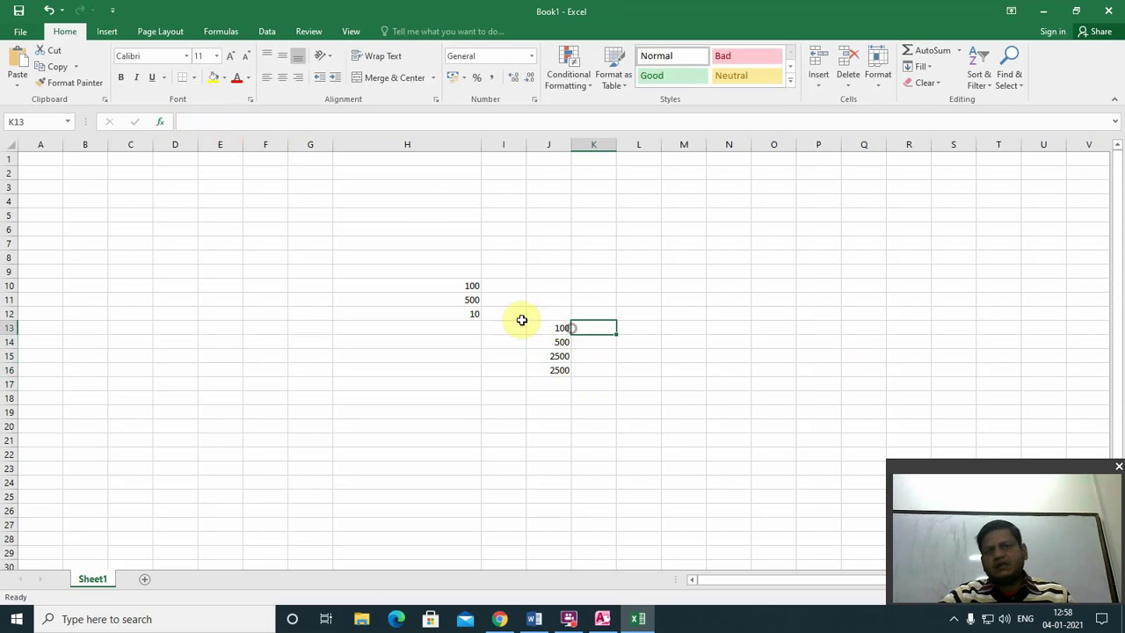
pyautogui.click(472, 289)
pyautogui.click(475, 313)
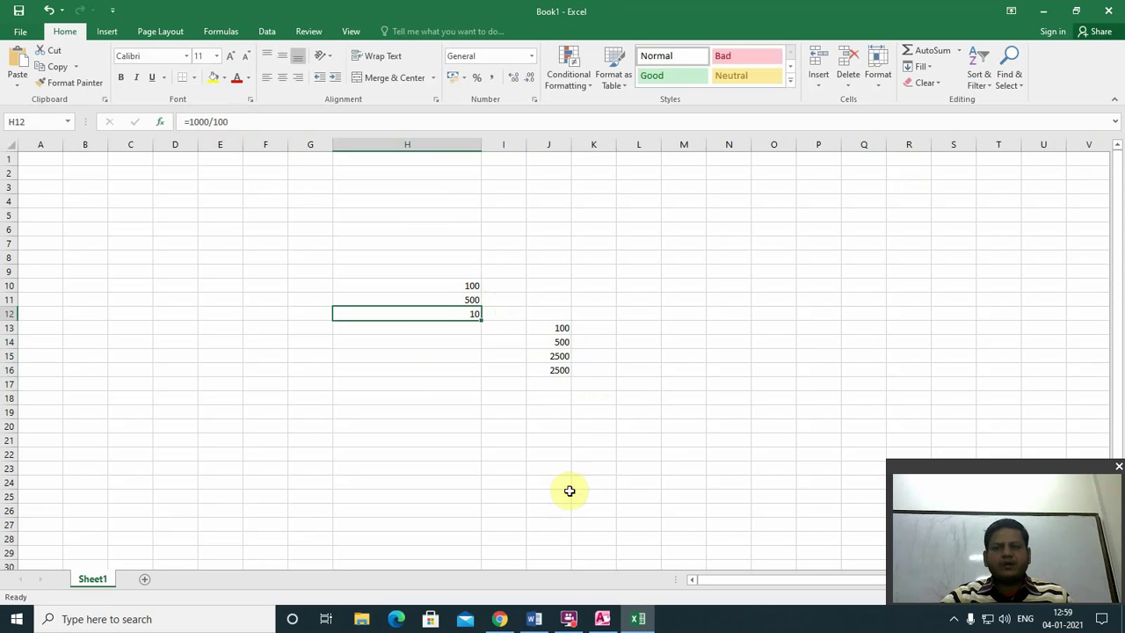
# Switch to Access and create a new query in design view based on the sal table.
pyautogui.click(603, 619)
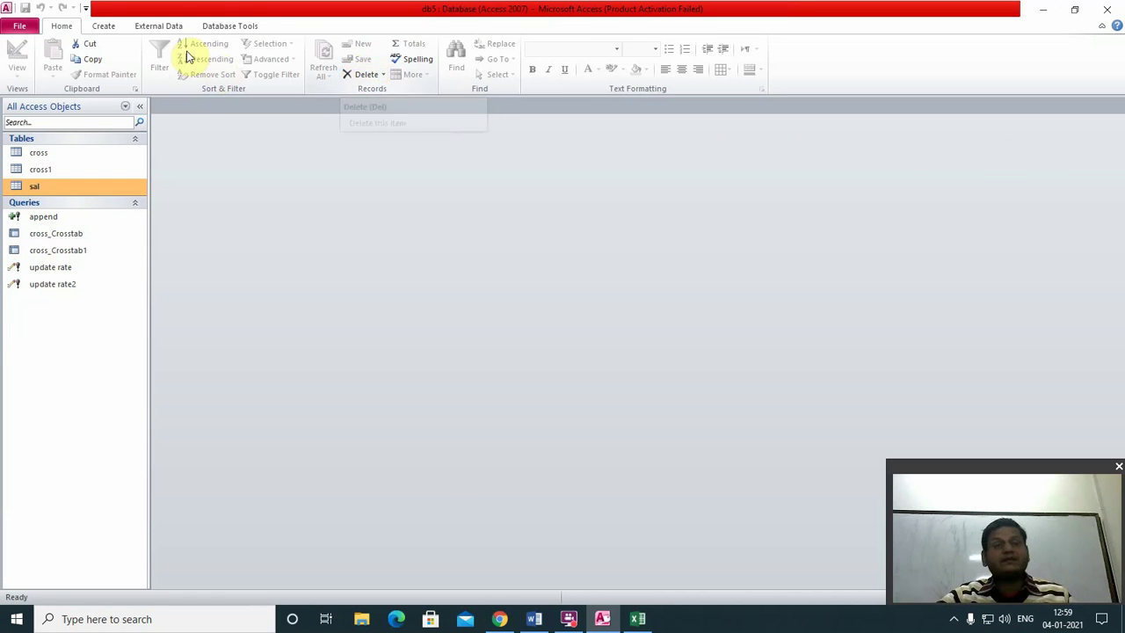
pyautogui.click(103, 26)
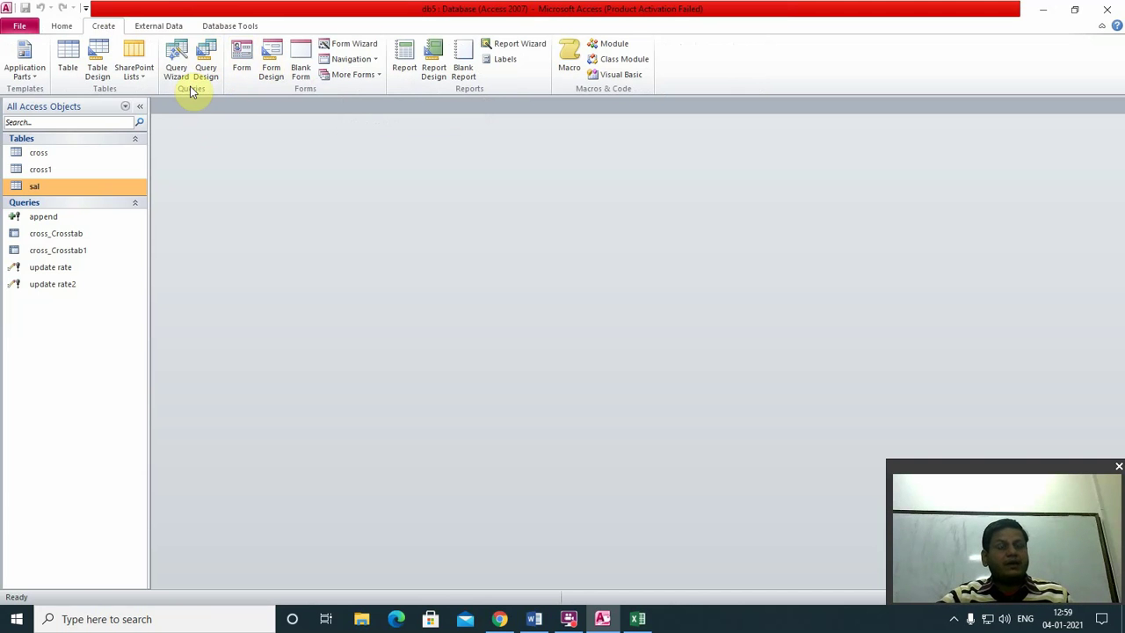
pyautogui.click(206, 63)
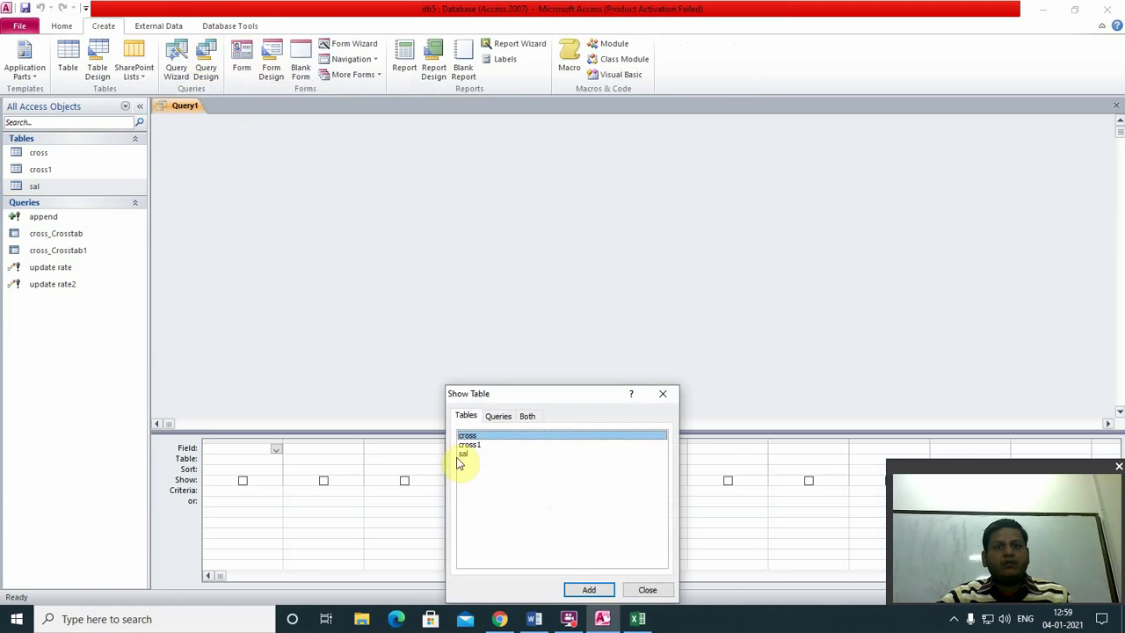
pyautogui.click(463, 453)
pyautogui.click(584, 590)
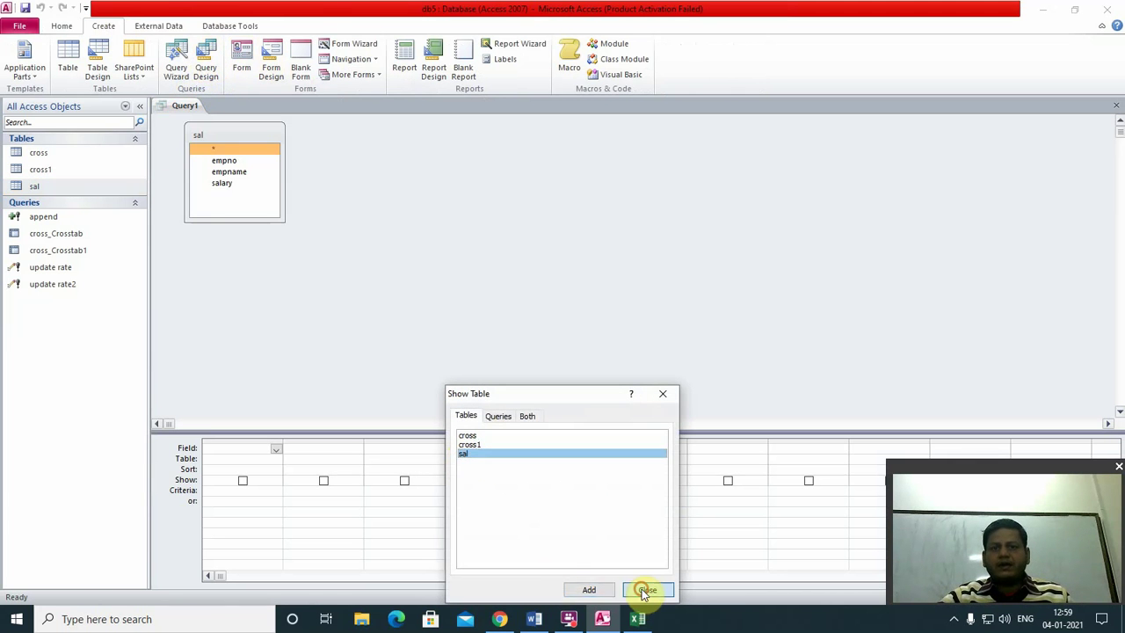
pyautogui.click(647, 590)
# Change the query type to Update and add the salary field to the design grid.
pyautogui.click(229, 184)
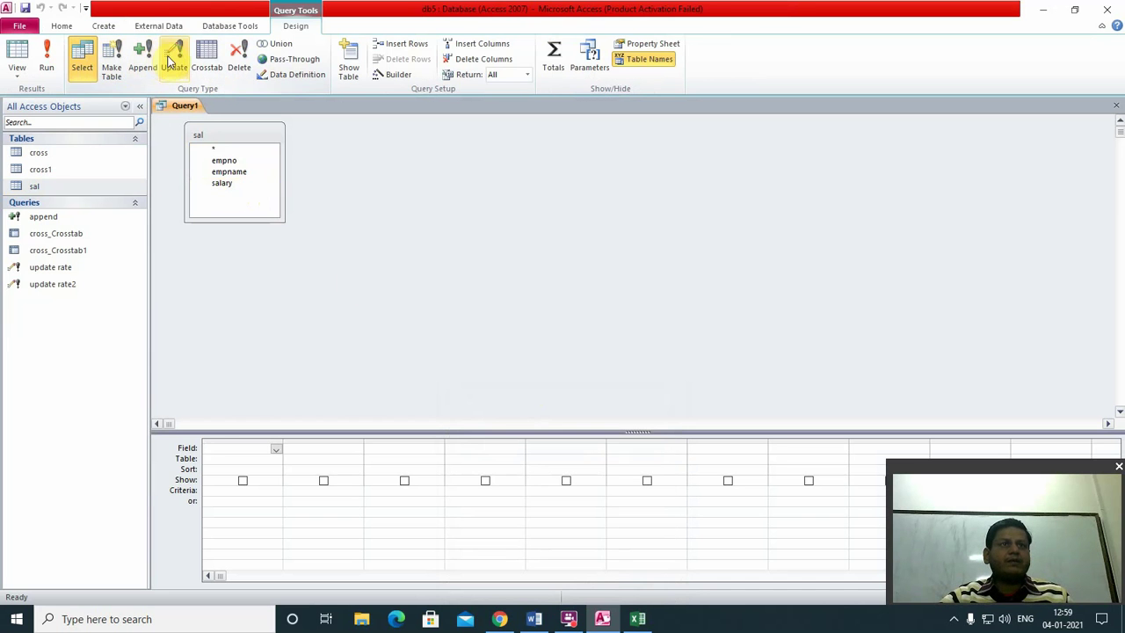
pyautogui.click(175, 68)
pyautogui.doubleClick(227, 185)
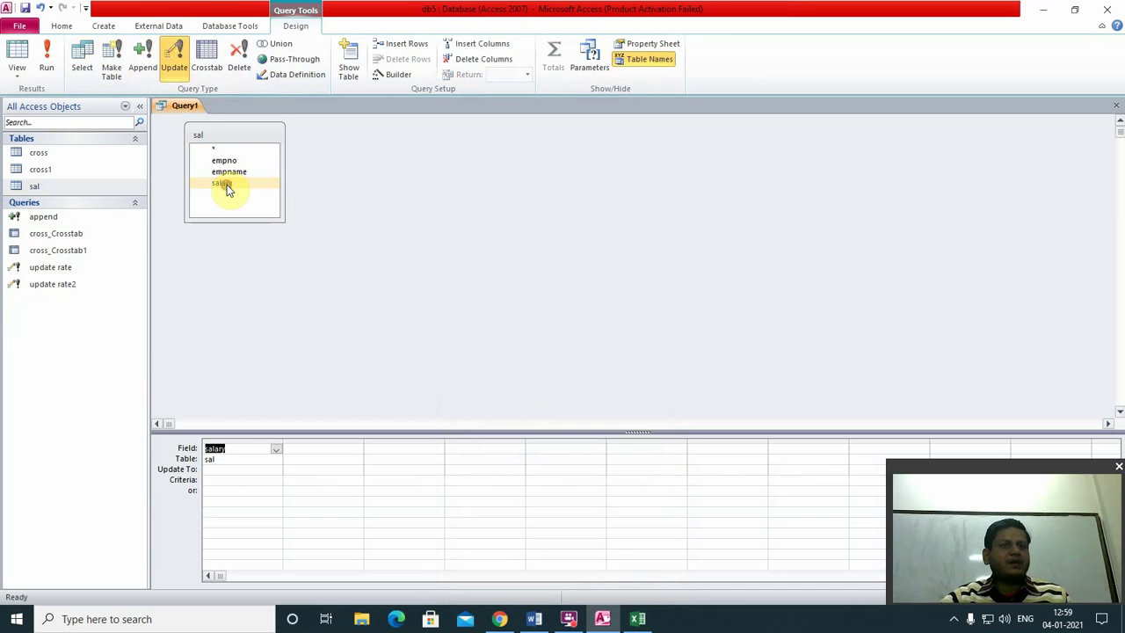
# Set the salary field's Update To expression to [salary]+([salary]*10/100) and widen its column to show the full expression.
pyautogui.click(220, 469)
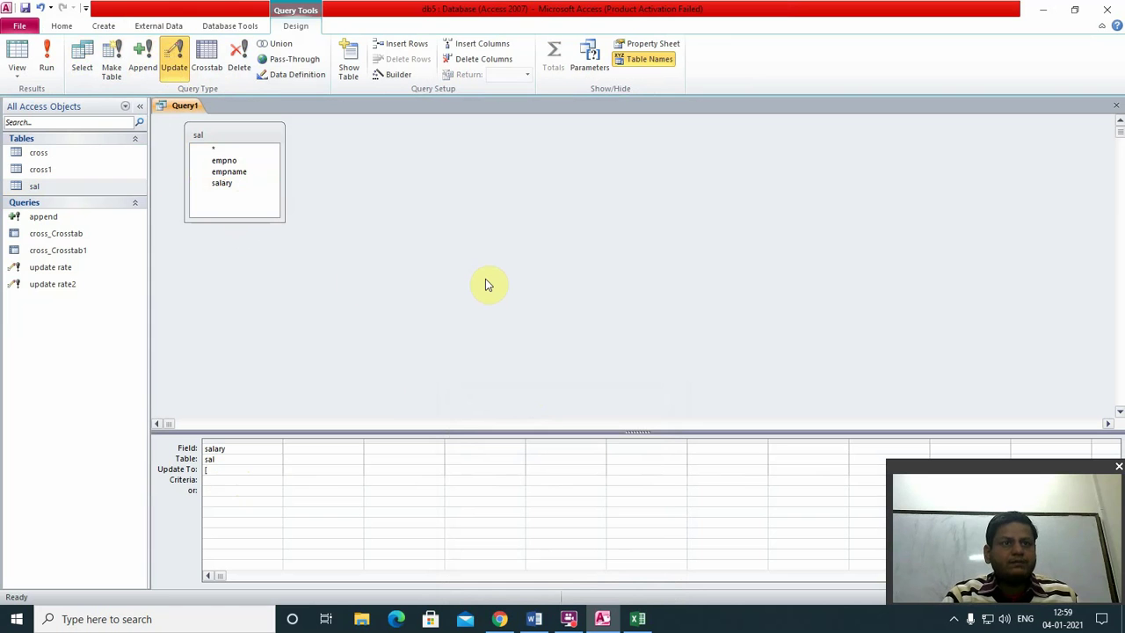
pyautogui.write('[sal')
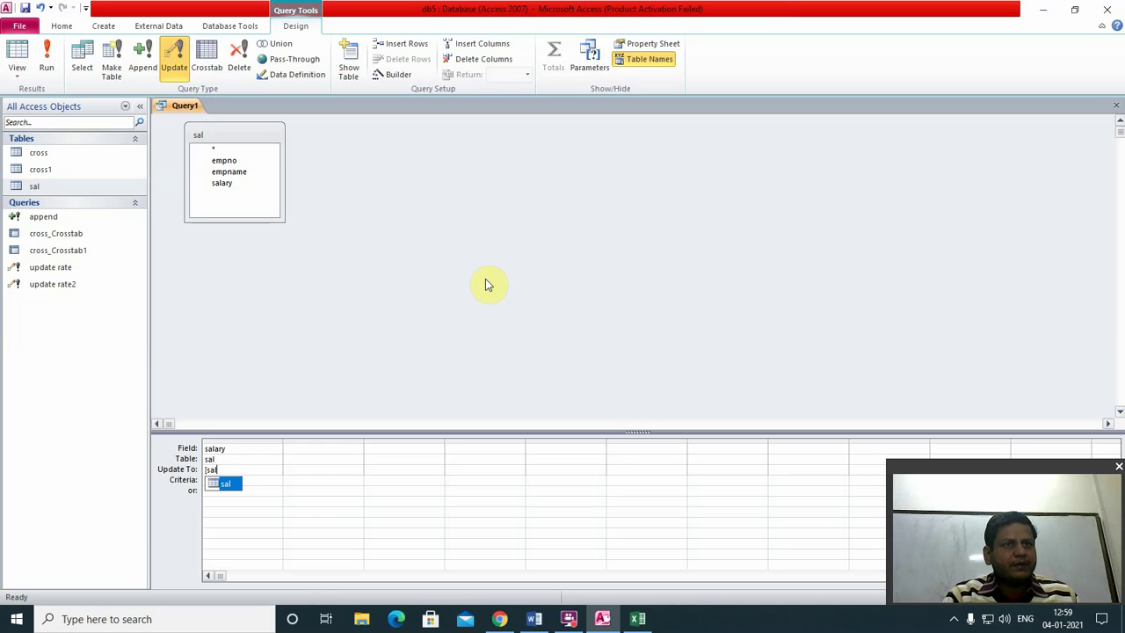
pyautogui.write('ary]+')
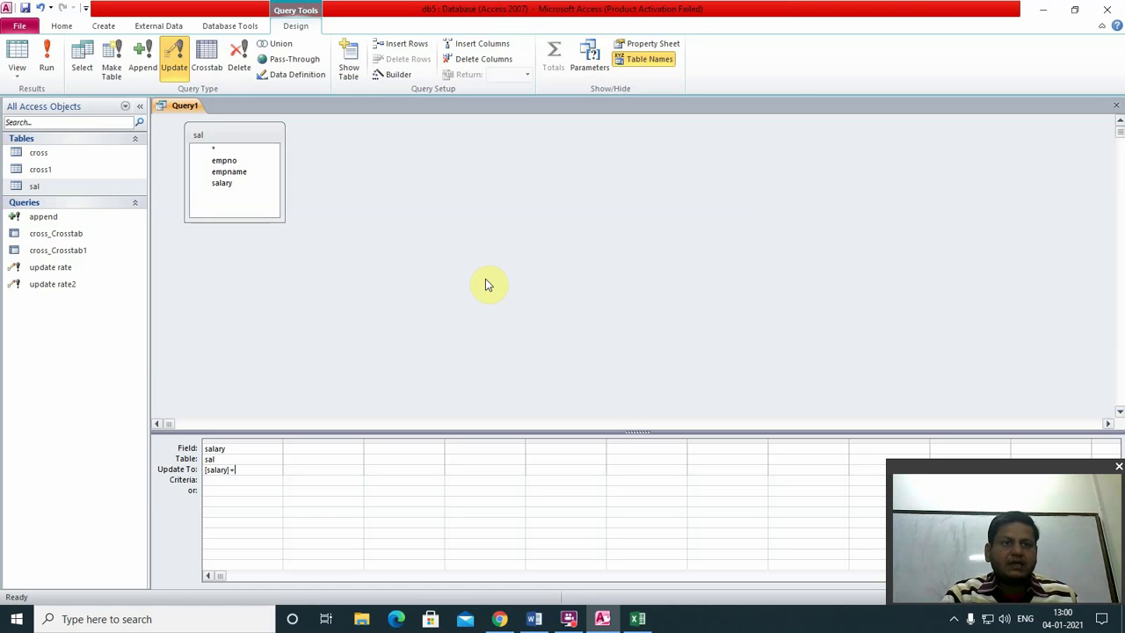
pyautogui.write('(')
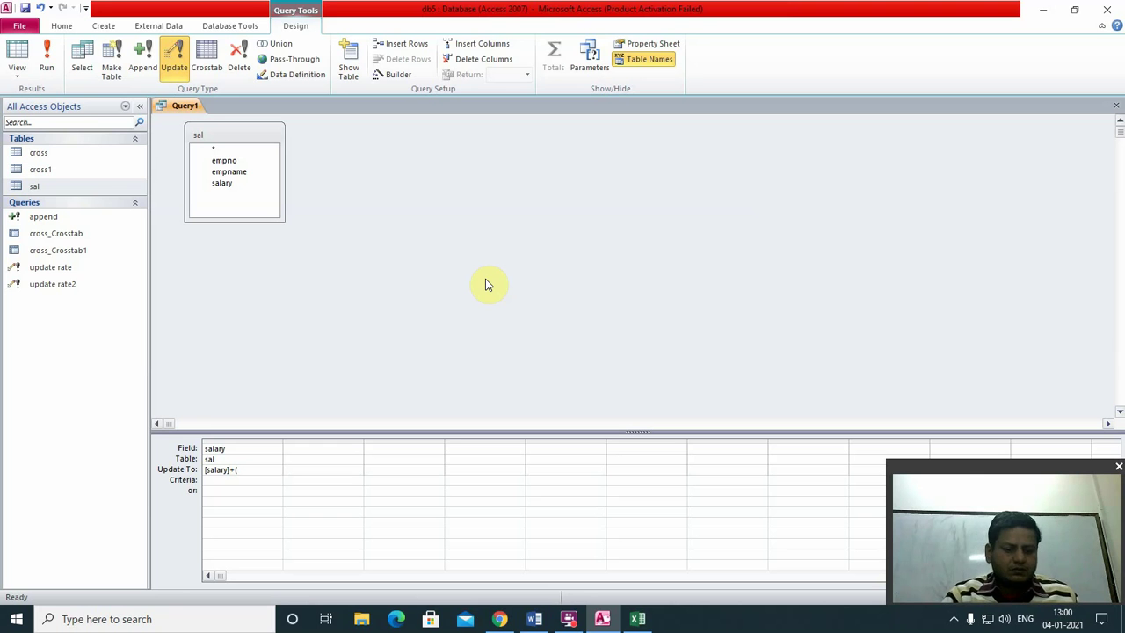
pyautogui.write('[salary')
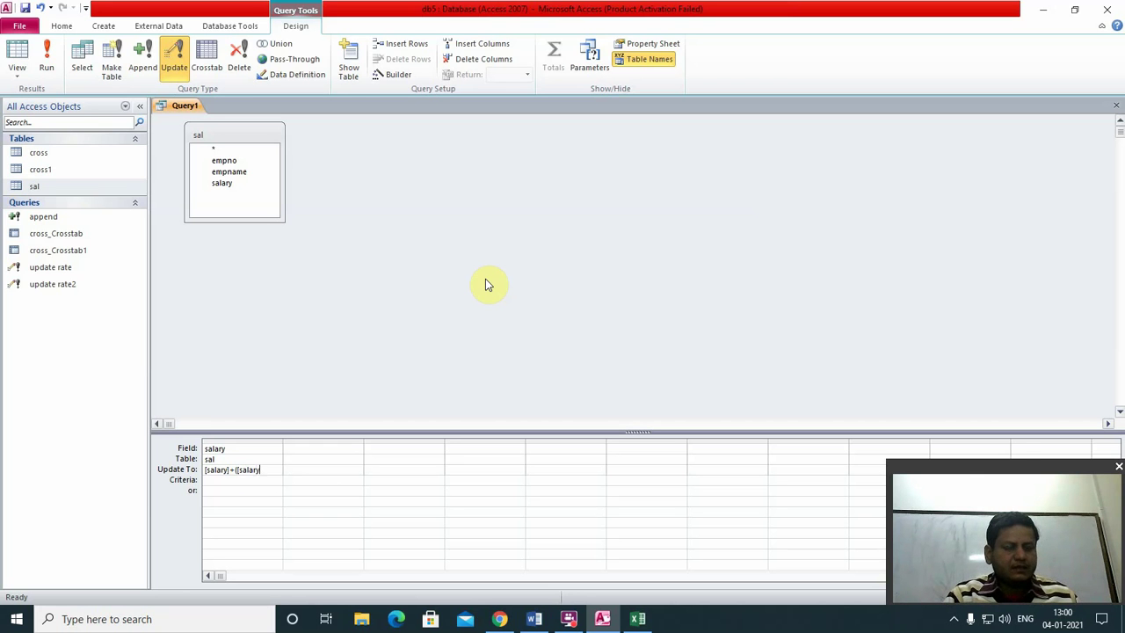
pyautogui.write(']')
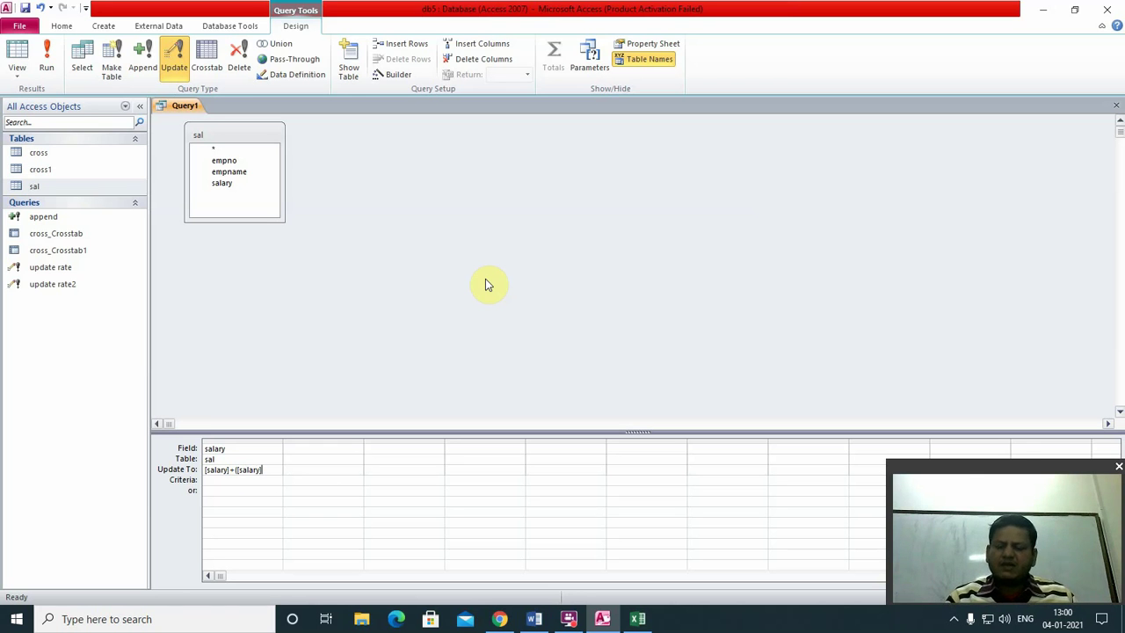
pyautogui.write('*10')
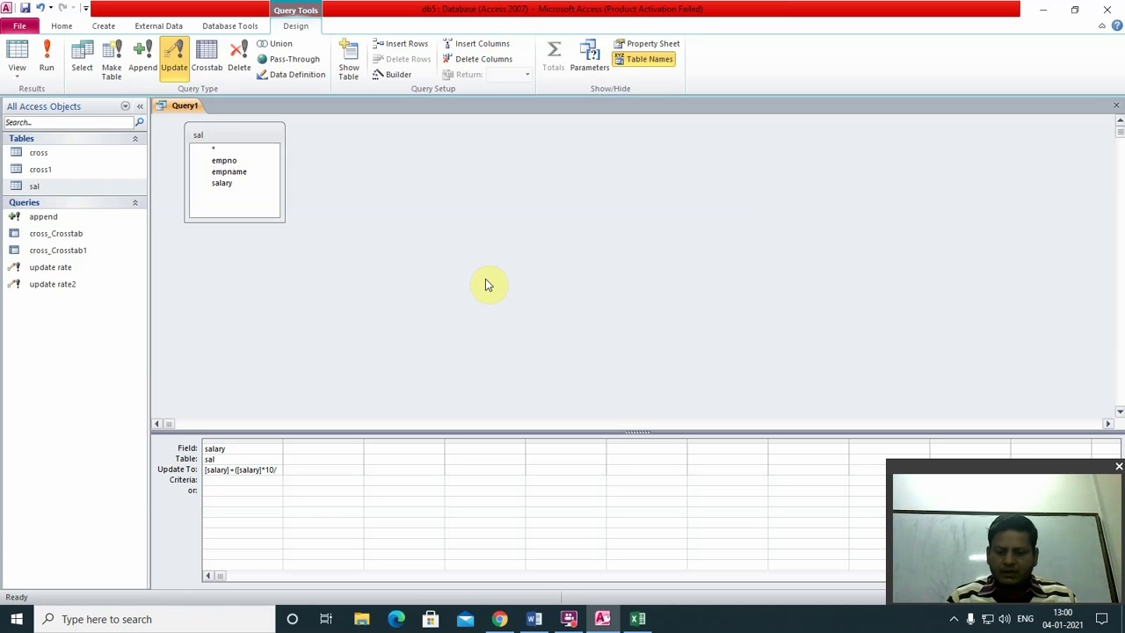
pyautogui.write('/100')
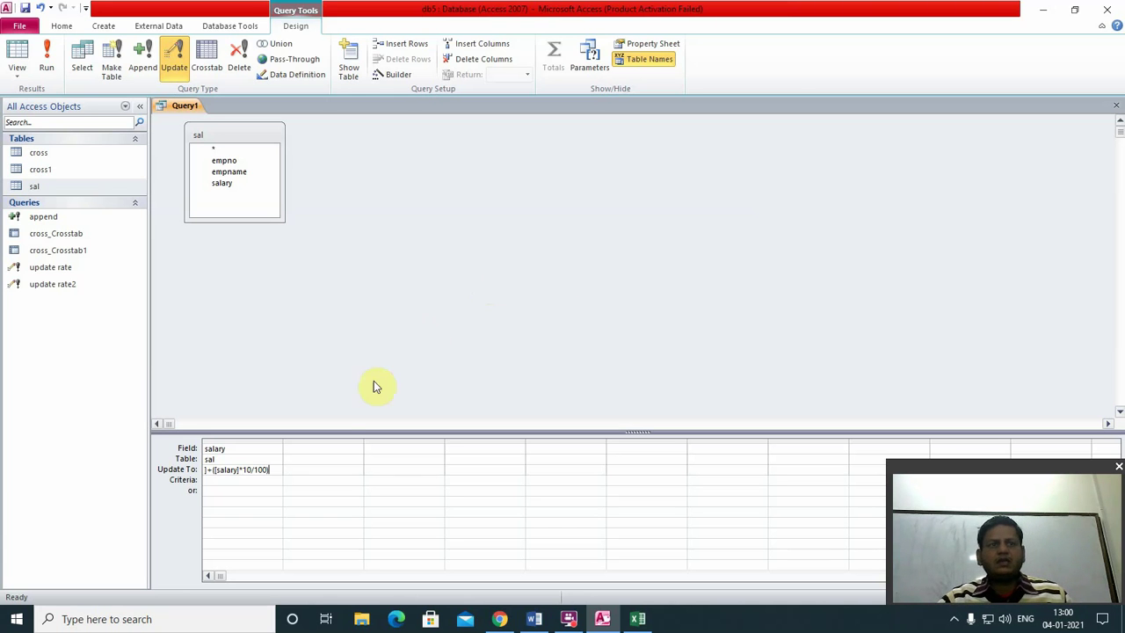
pyautogui.write(')')
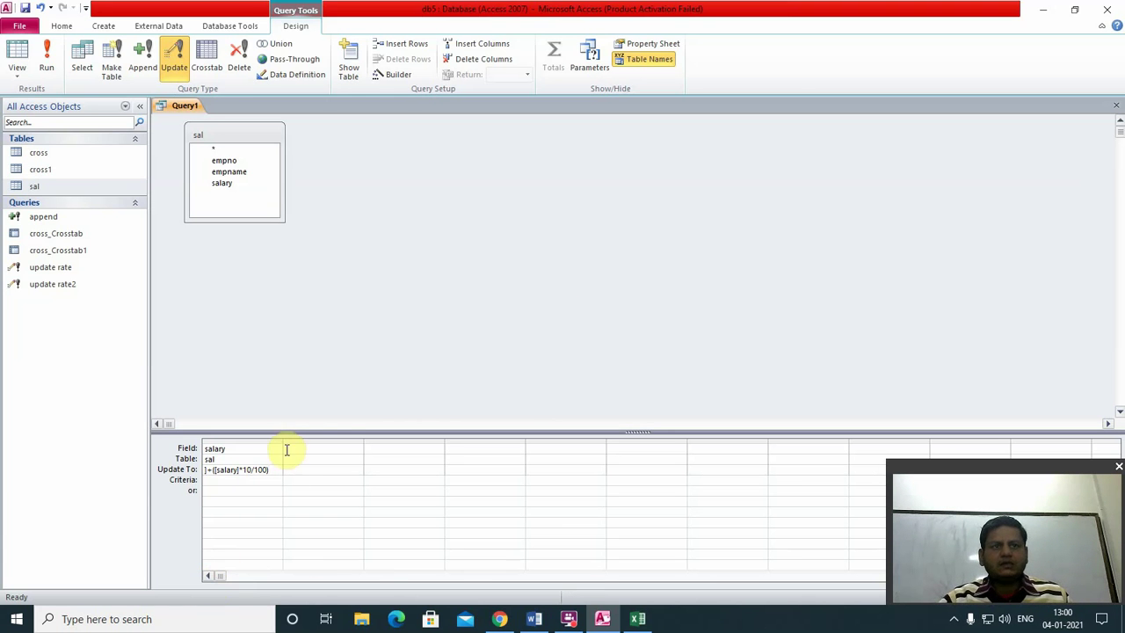
pyautogui.moveTo(283, 441); pyautogui.dragTo(410, 439)
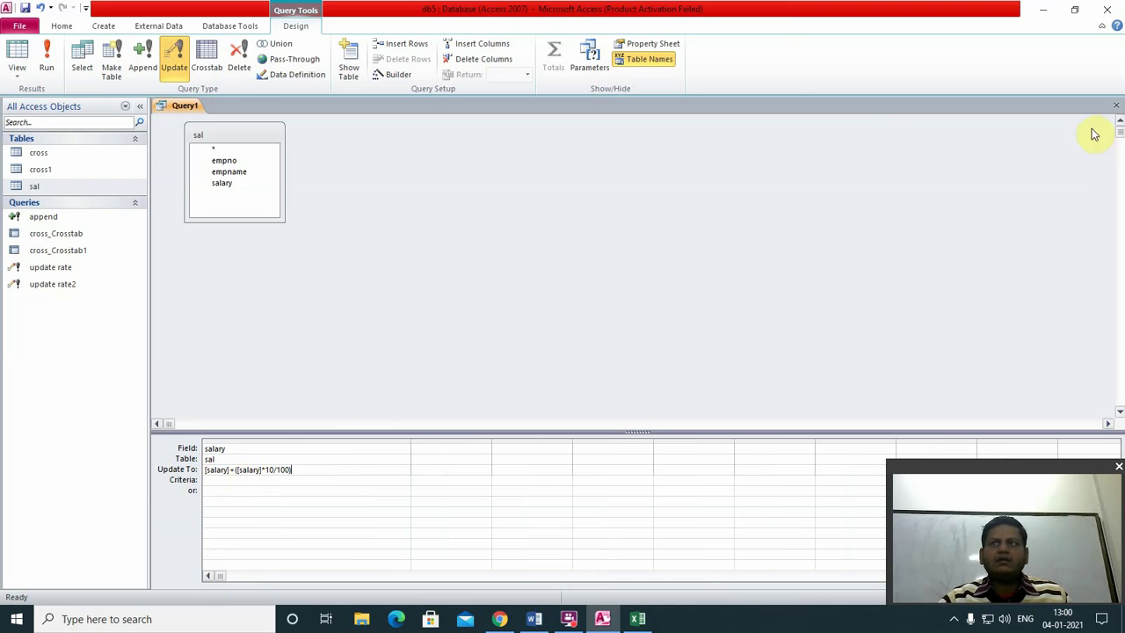
# Close the update query and save it as "increment query".
pyautogui.click(1117, 105)
pyautogui.click(516, 346)
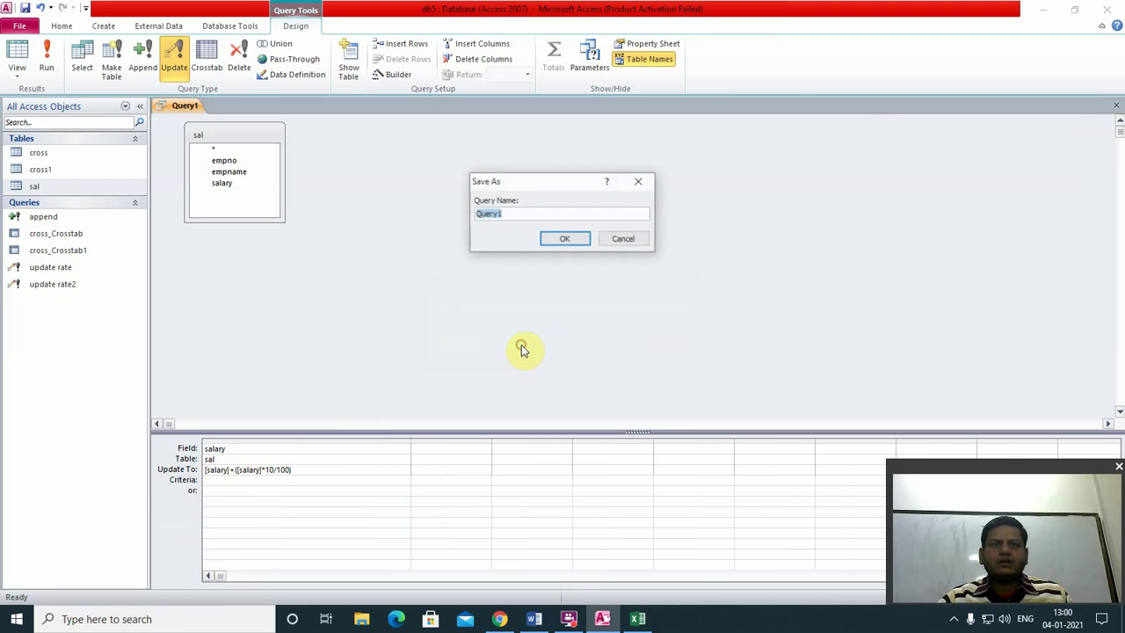
pyautogui.write('i')
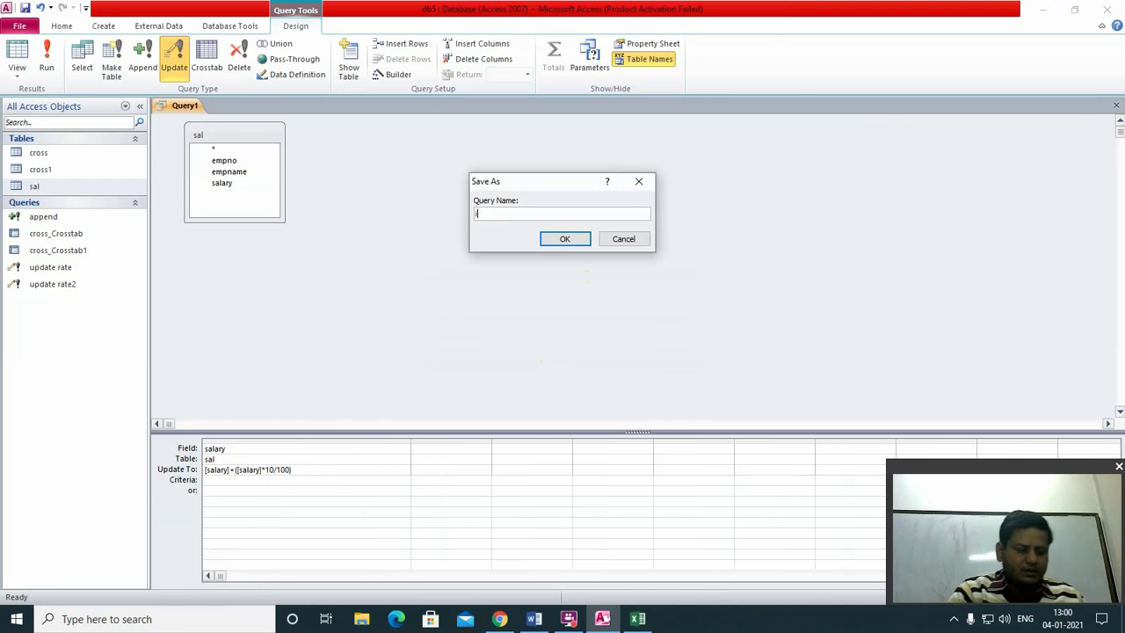
pyautogui.write('ncrement')
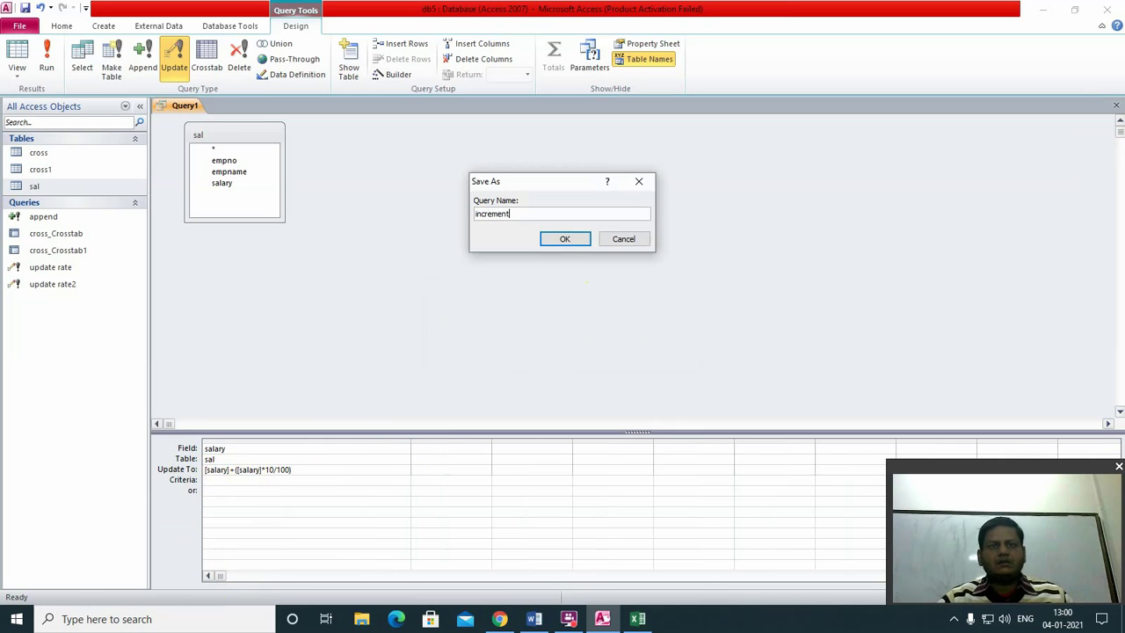
pyautogui.write(' query')
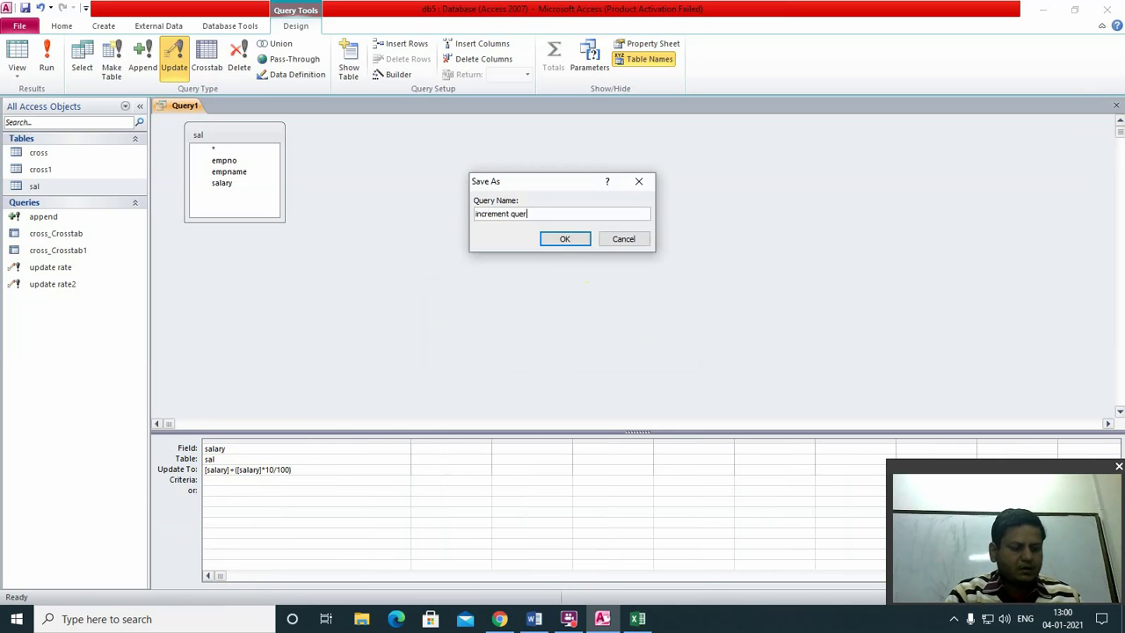
pyautogui.click(559, 239)
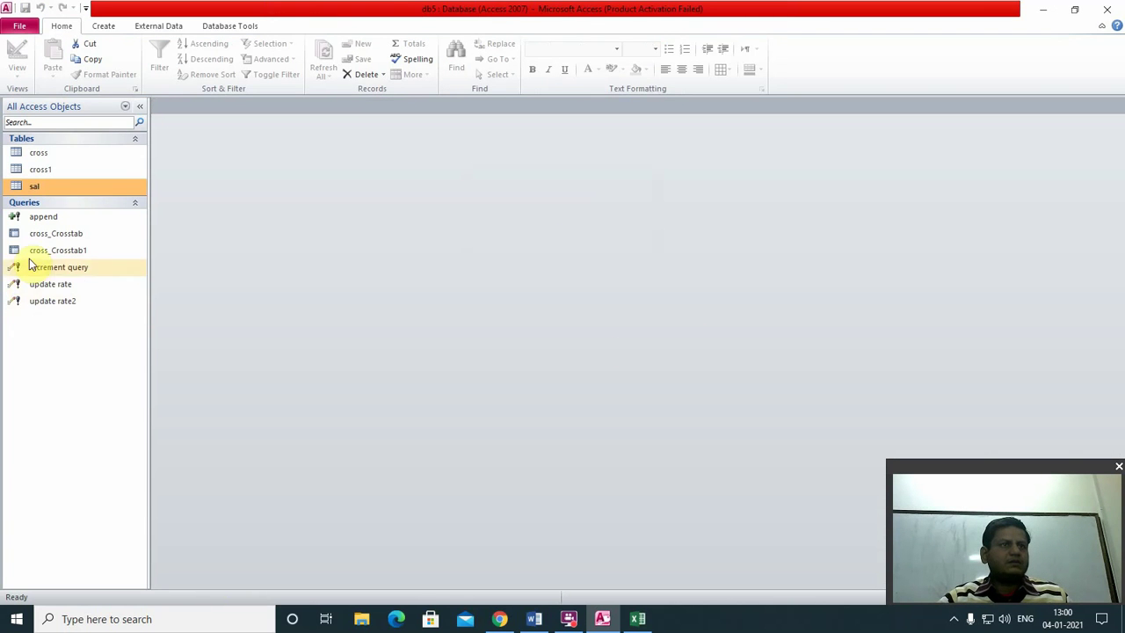
# Check the salaries in the sal table, close it, and run increment query to update all its records.
pyautogui.doubleClick(48, 189)
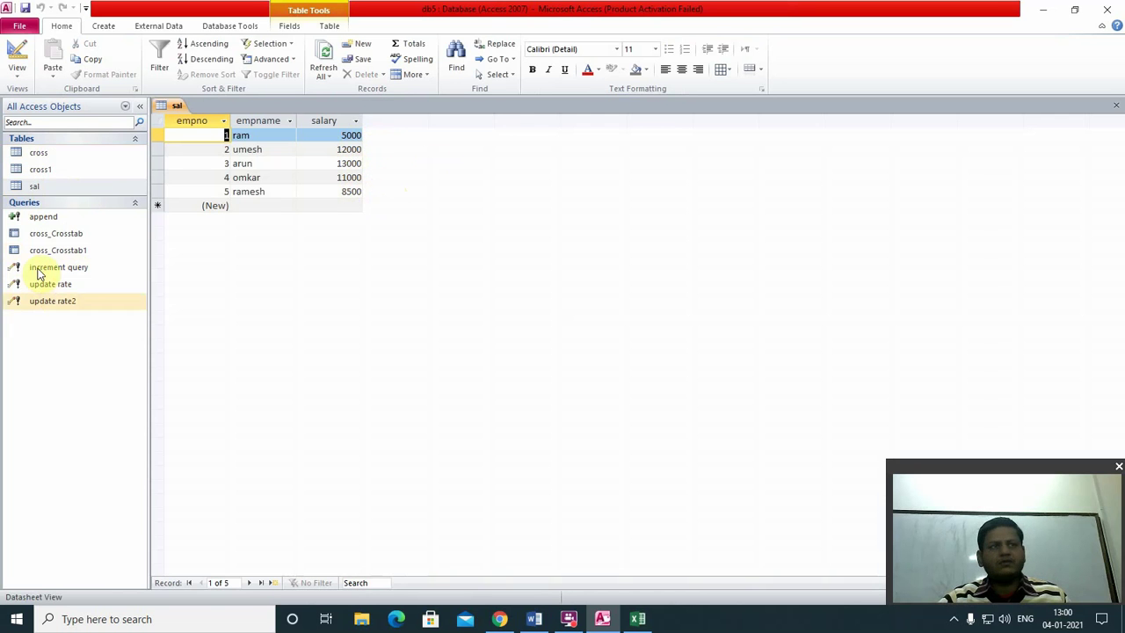
pyautogui.click(1113, 105)
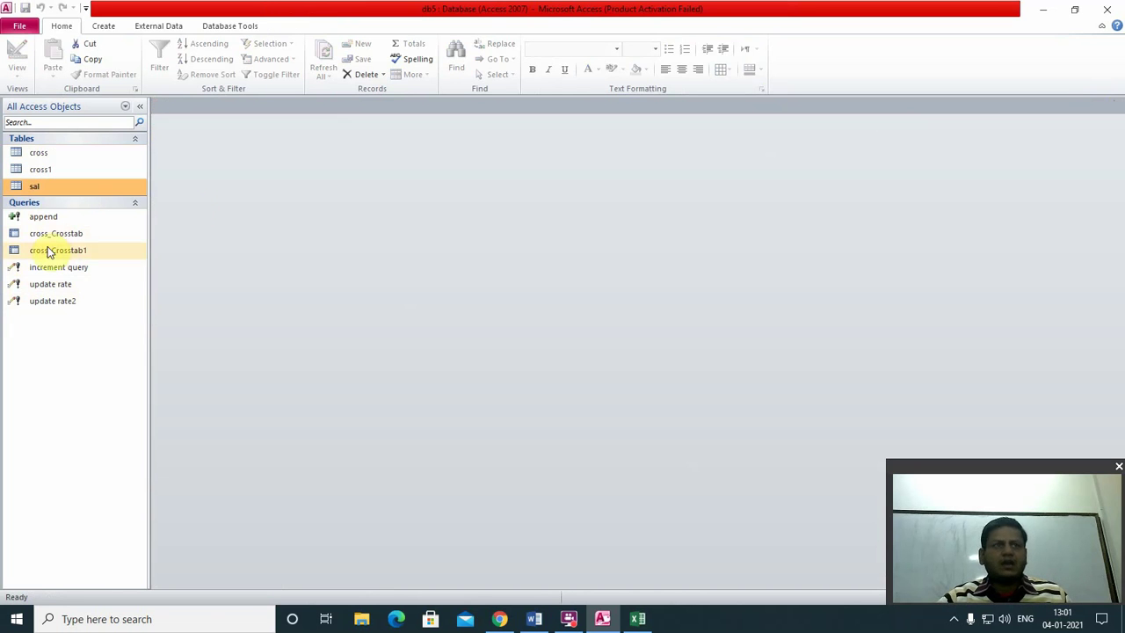
pyautogui.click(61, 275)
pyautogui.doubleClick(62, 274)
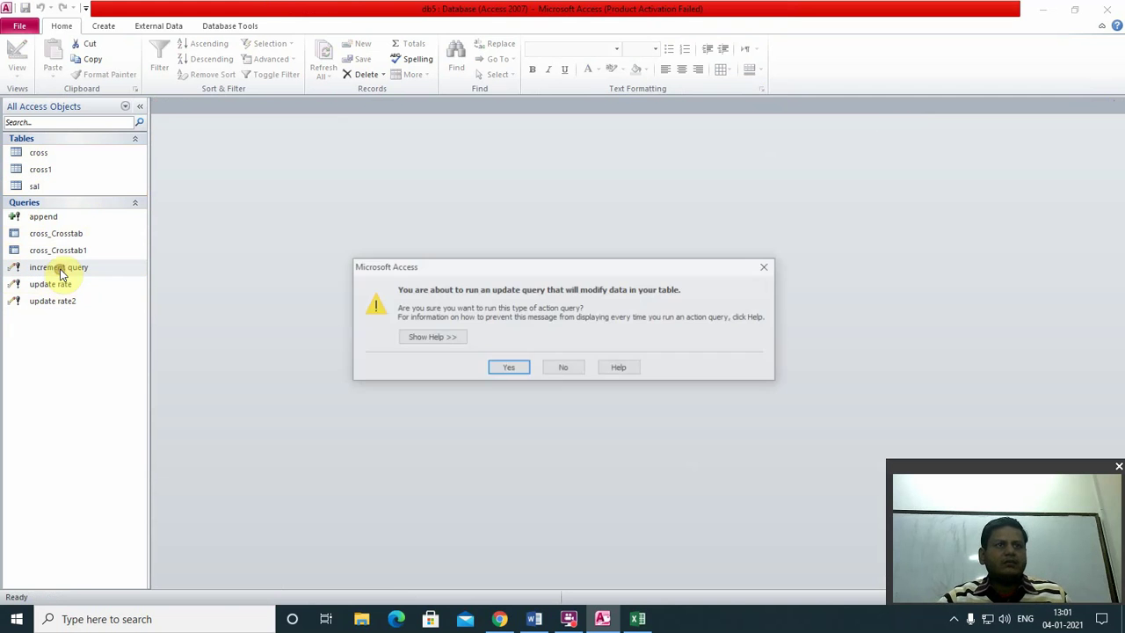
pyautogui.click(514, 368)
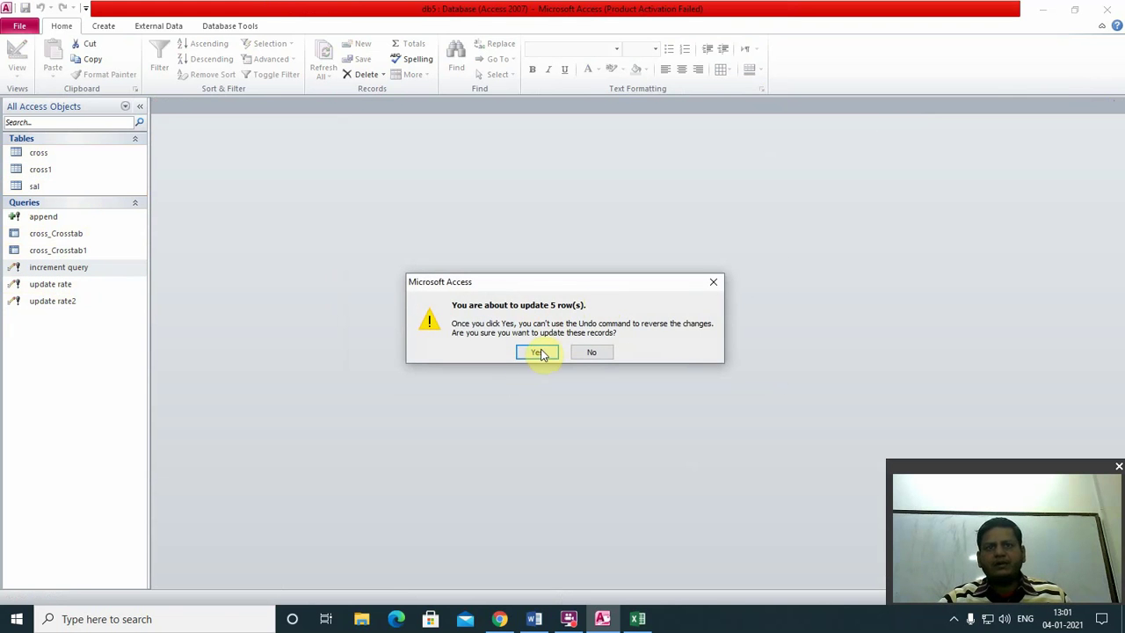
pyautogui.click(538, 352)
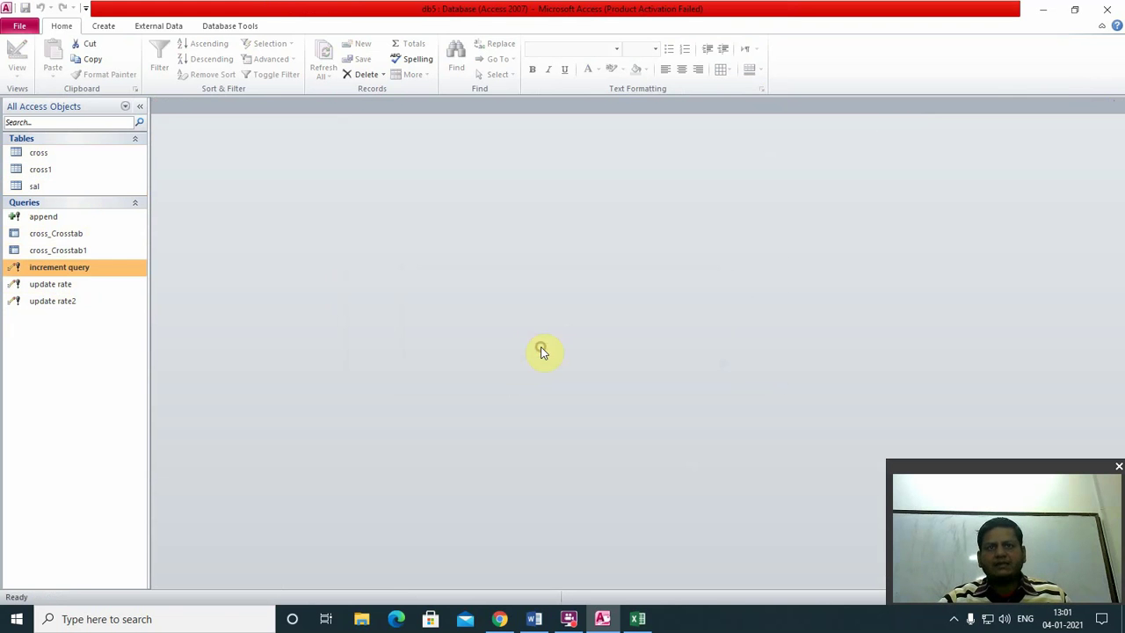
# Open the sal table to review the salaries after the increment, and close it.
pyautogui.doubleClick(33, 188)
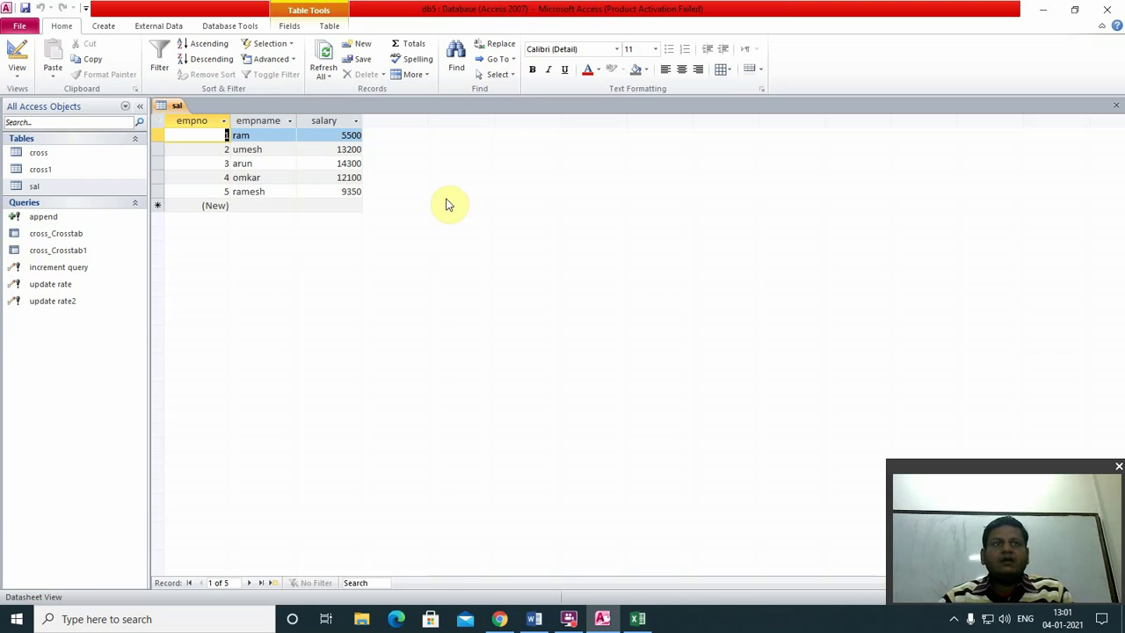
pyautogui.click(244, 206)
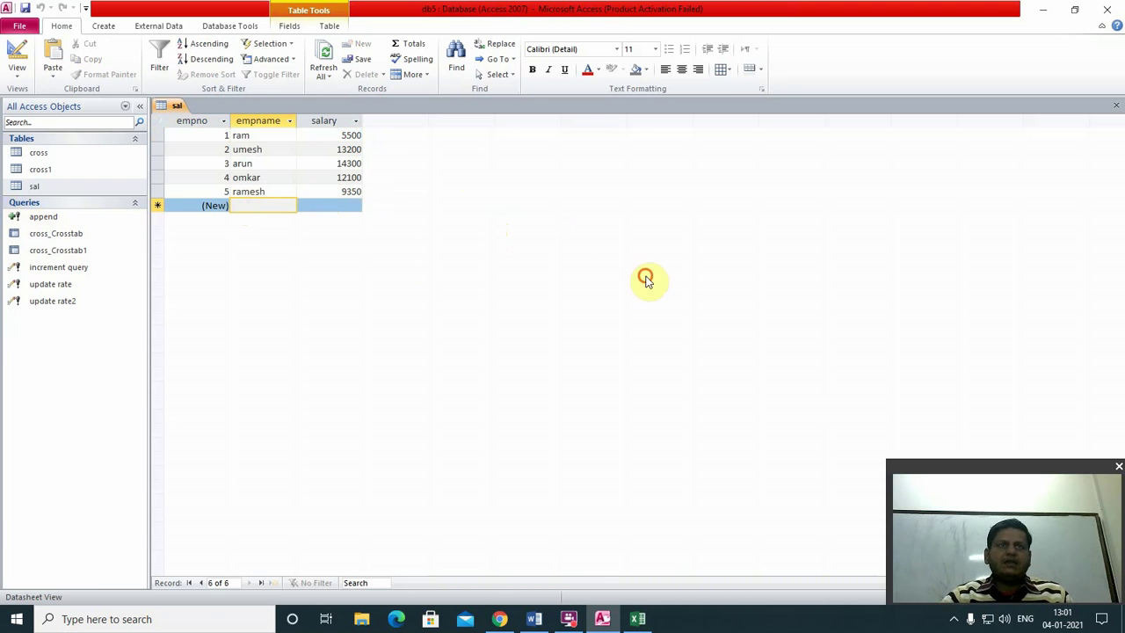
pyautogui.click(1117, 108)
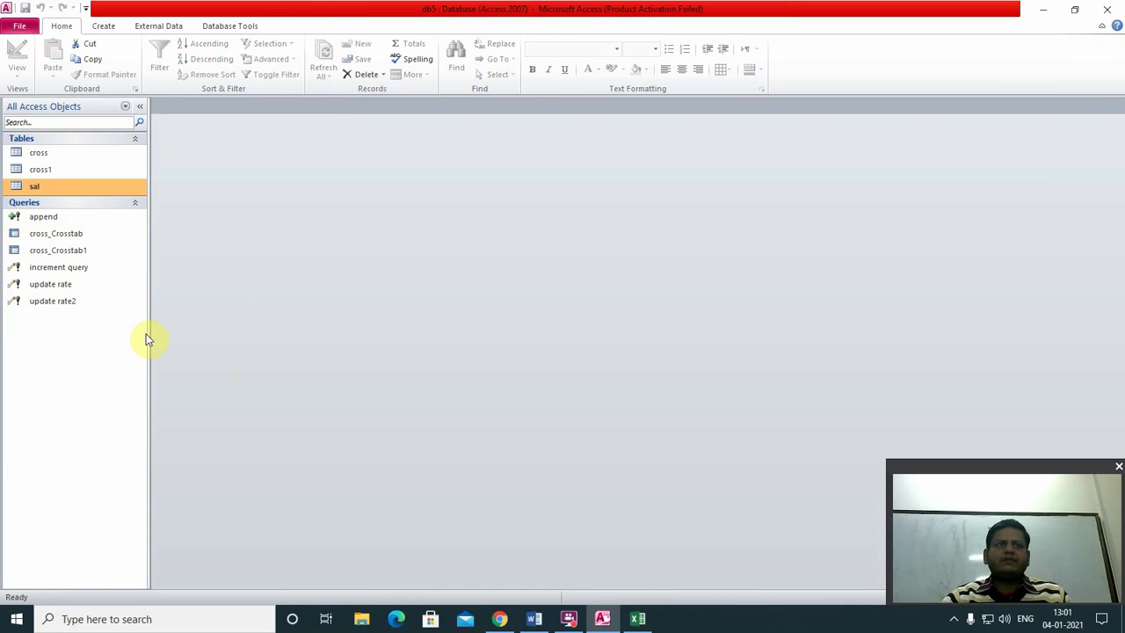
pyautogui.click(64, 268)
pyautogui.rightClick(64, 268)
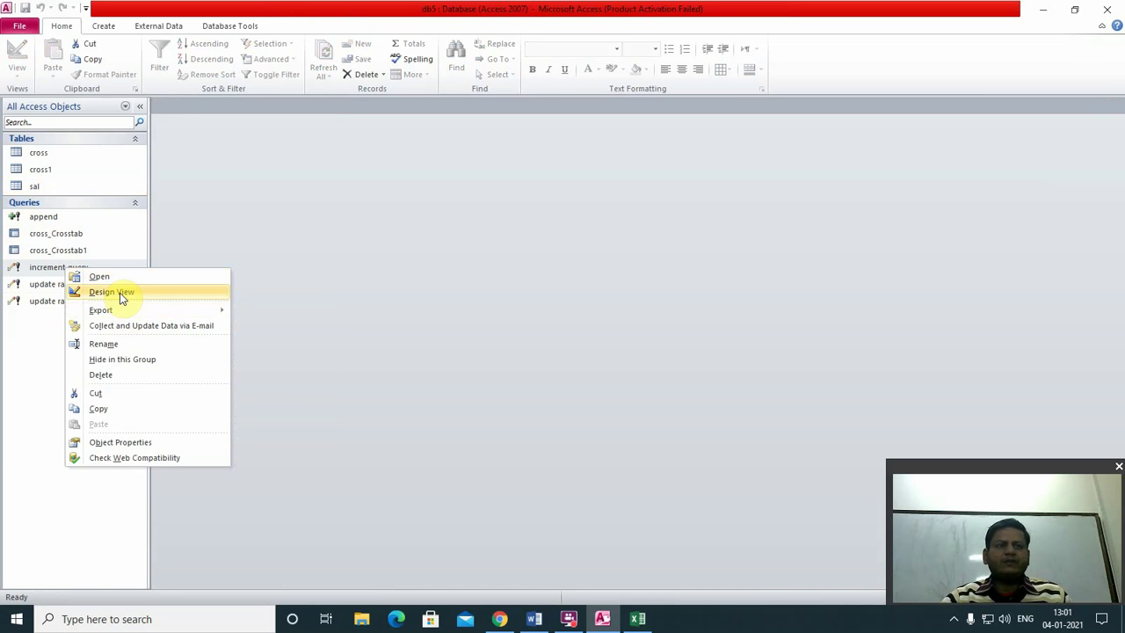
pyautogui.click(352, 265)
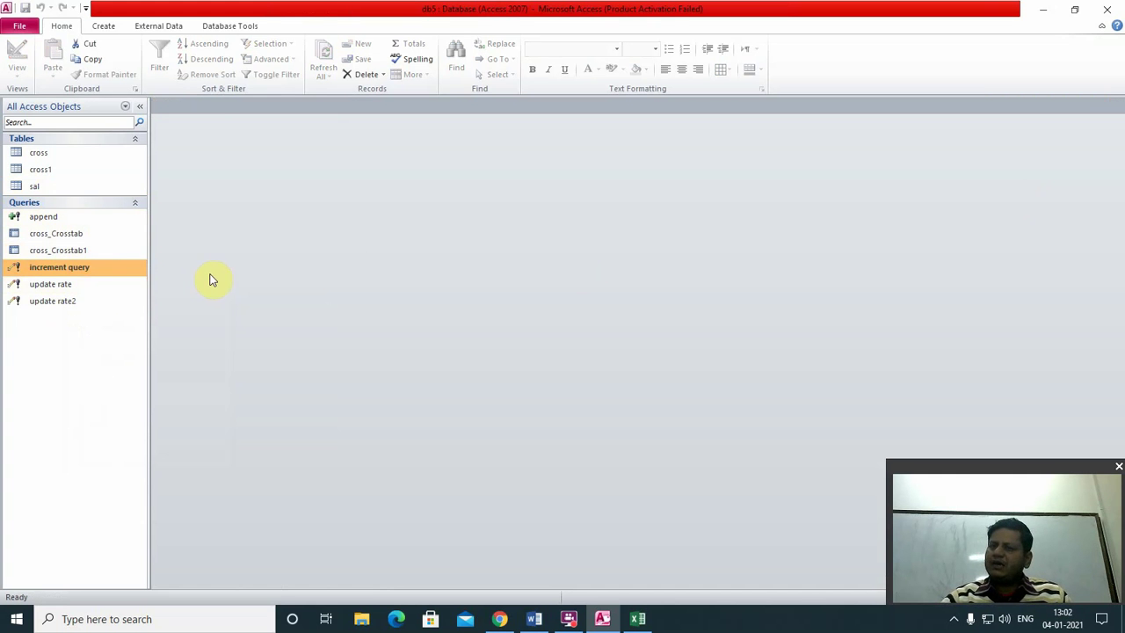
# Change the percentage in increment query's Update To expression to 5, giving [salary]+([salary]*5/100), and save the query on closing.
pyautogui.rightClick(77, 272)
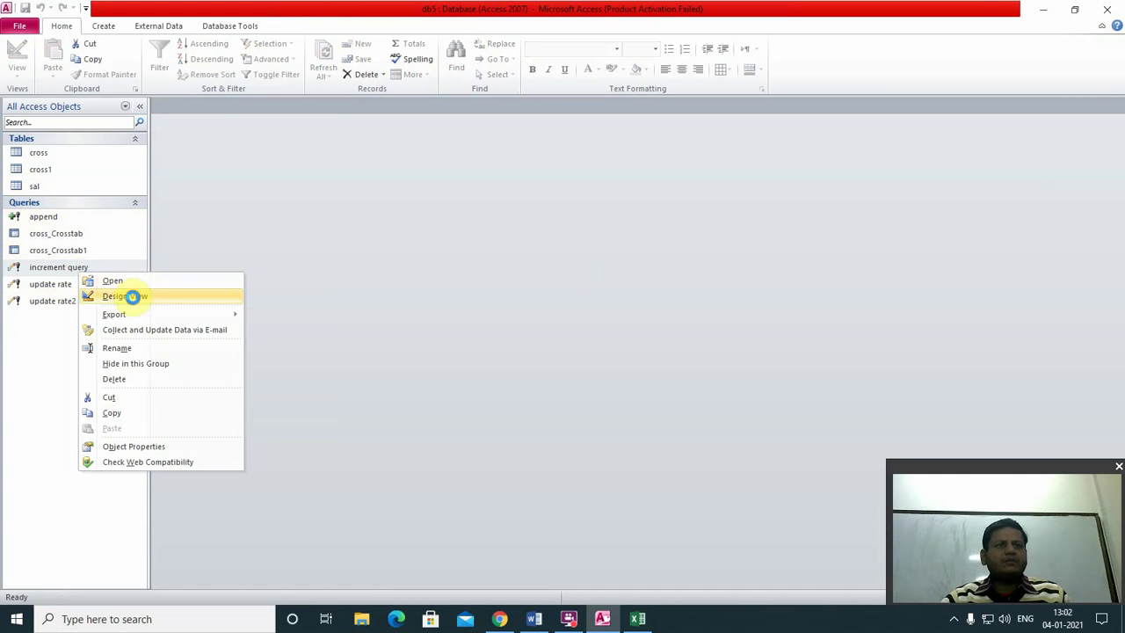
pyautogui.click(131, 296)
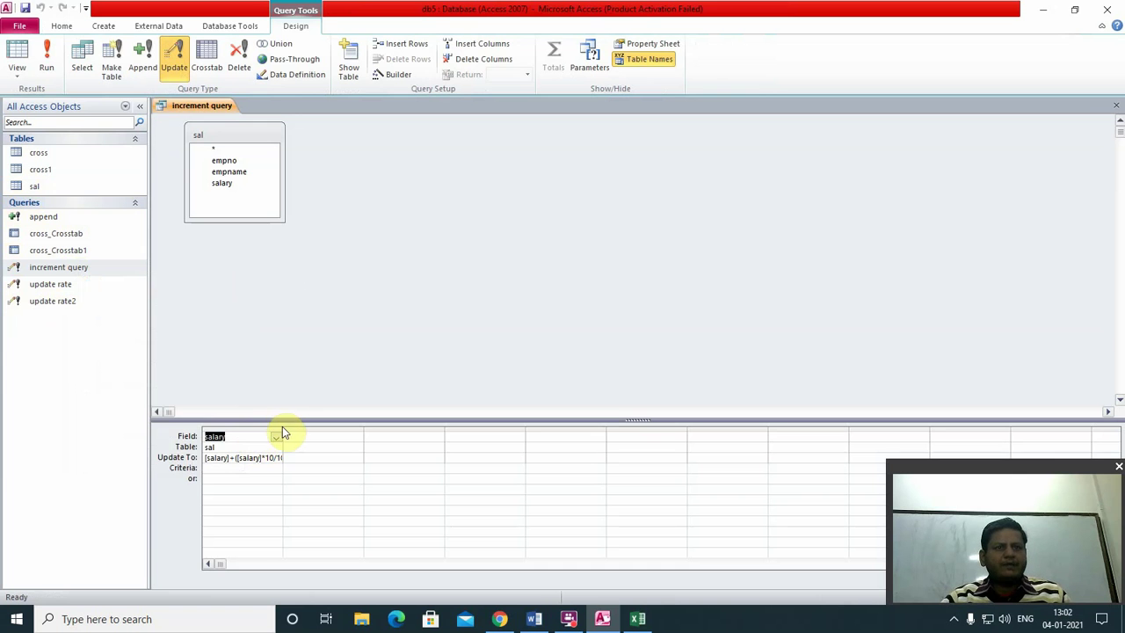
pyautogui.moveTo(283, 429); pyautogui.dragTo(438, 443)
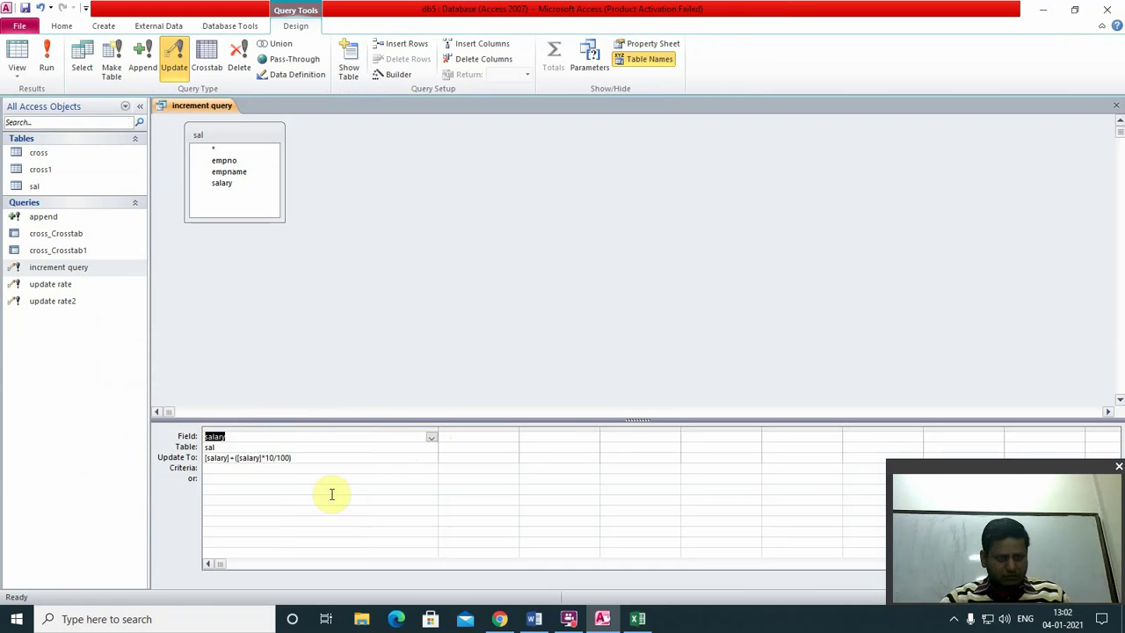
pyautogui.click(275, 458)
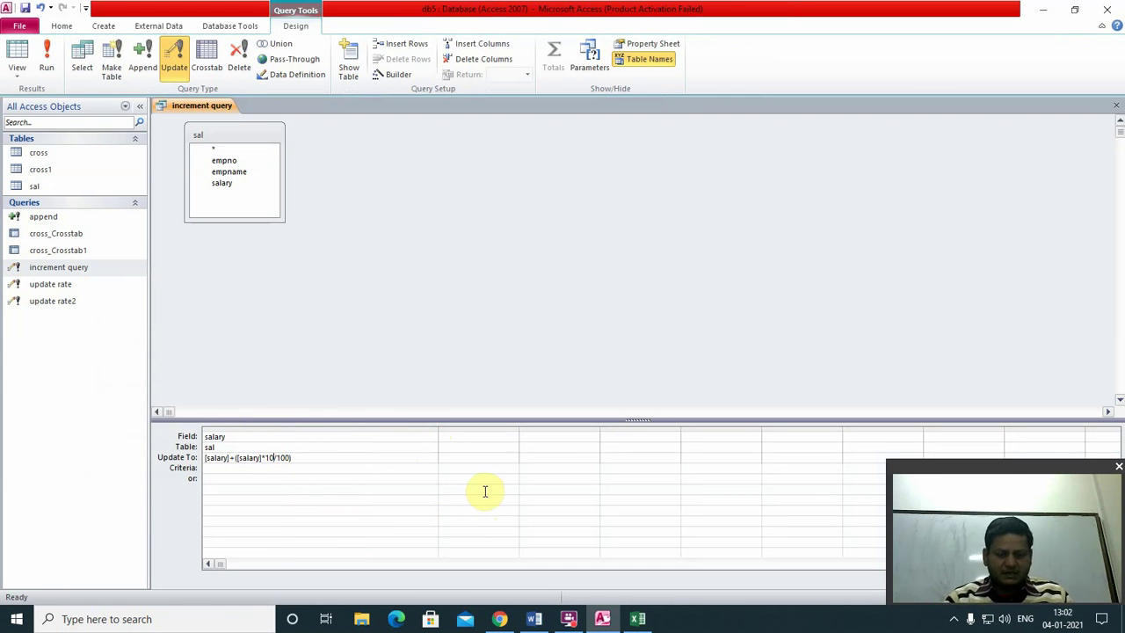
pyautogui.press('BackSpace')
pyautogui.press('BackSpace')
pyautogui.write('5')
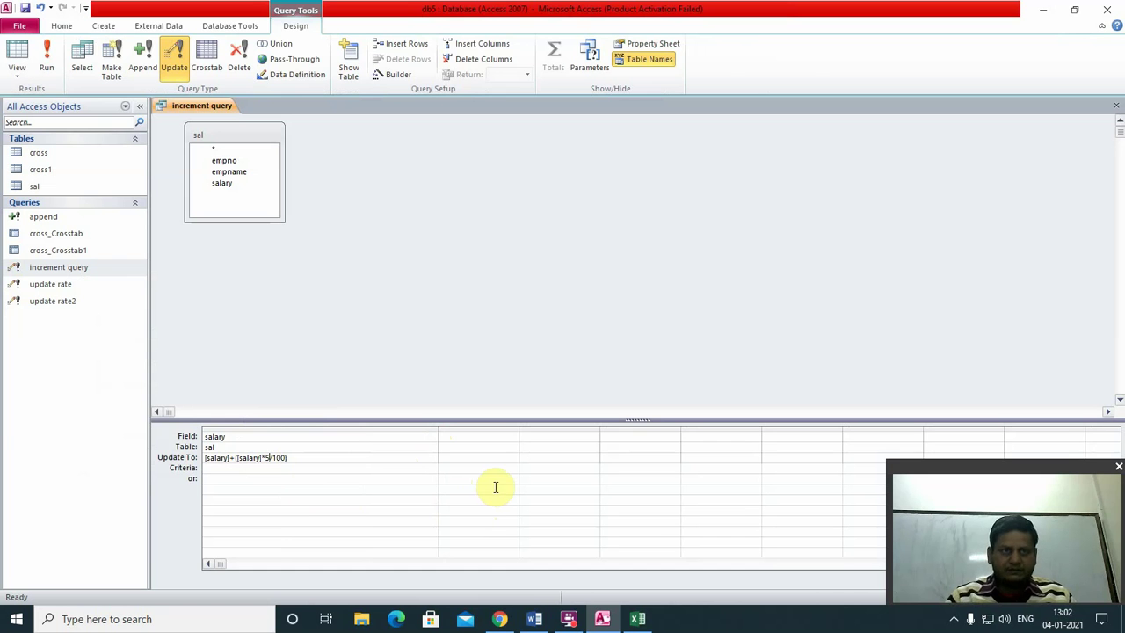
pyautogui.click(1116, 105)
pyautogui.click(513, 345)
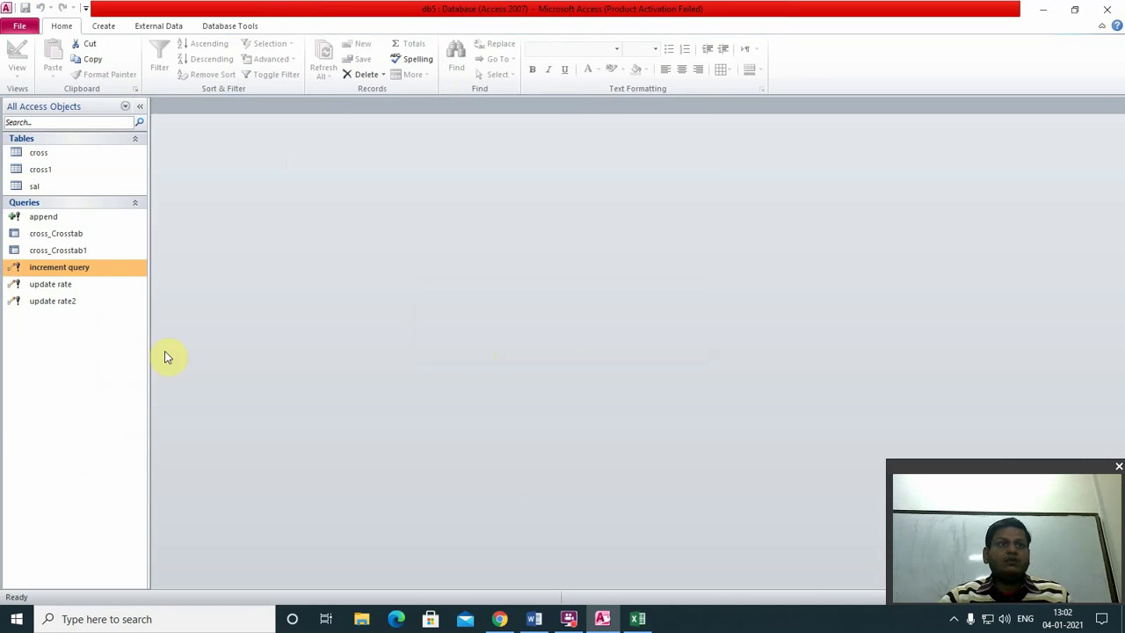
# Run increment query to update the records, and review the salaries in the sal table before closing it.
pyautogui.doubleClick(67, 270)
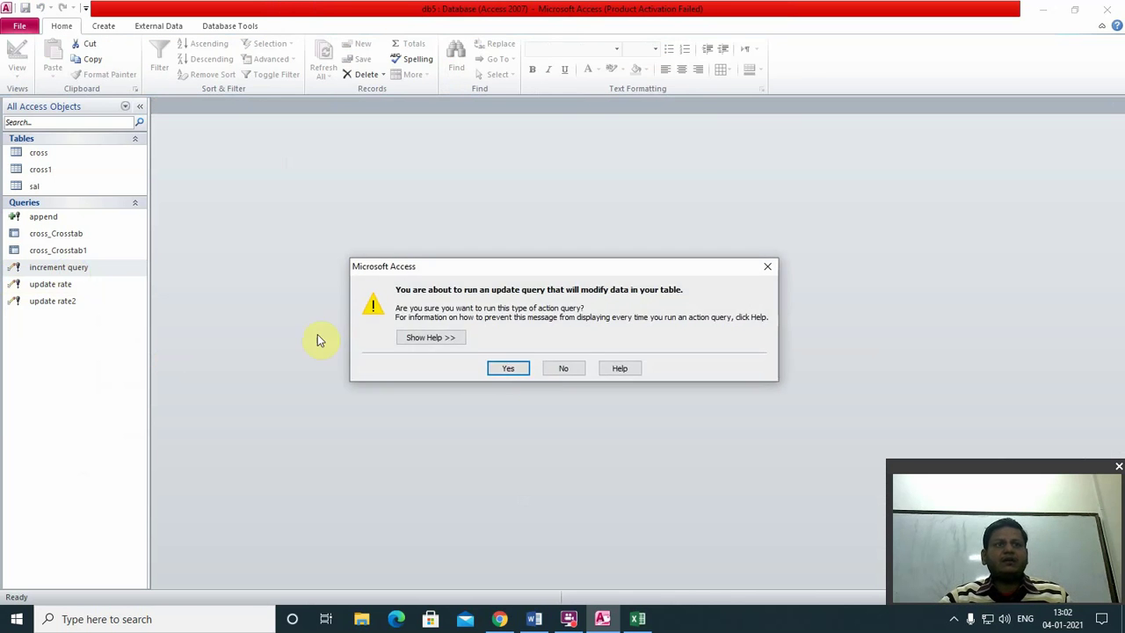
pyautogui.click(509, 369)
pyautogui.click(545, 352)
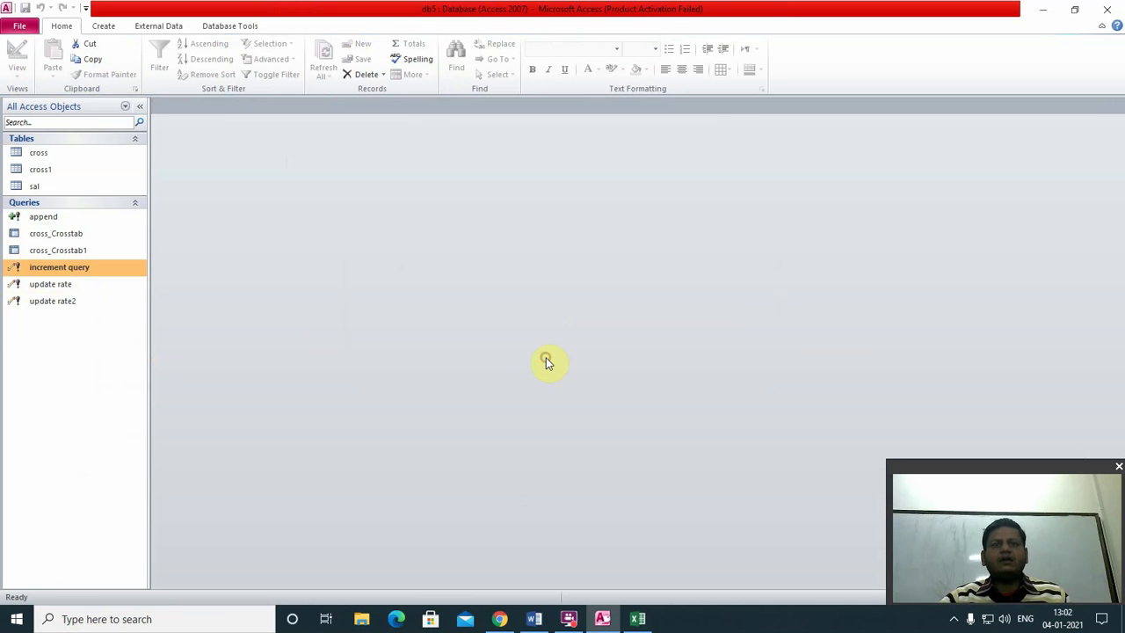
pyautogui.click(39, 186)
pyautogui.doubleClick(40, 186)
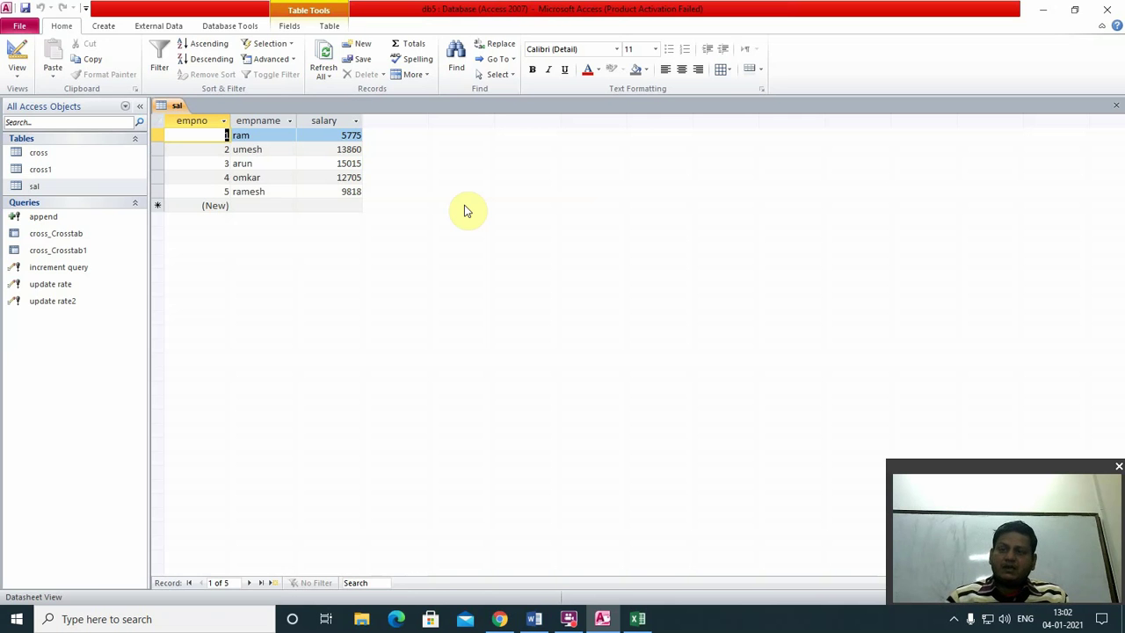
pyautogui.click(1117, 106)
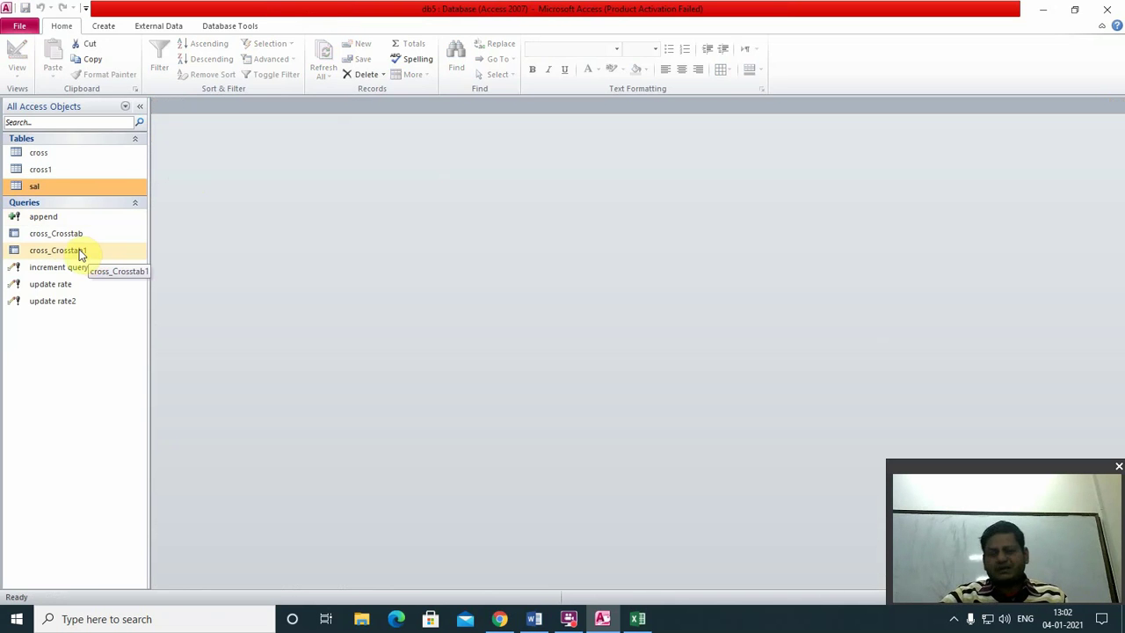
# Add the criteria >=10000 to the salary field in increment query's design and save the query on closing.
pyautogui.rightClick(51, 273)
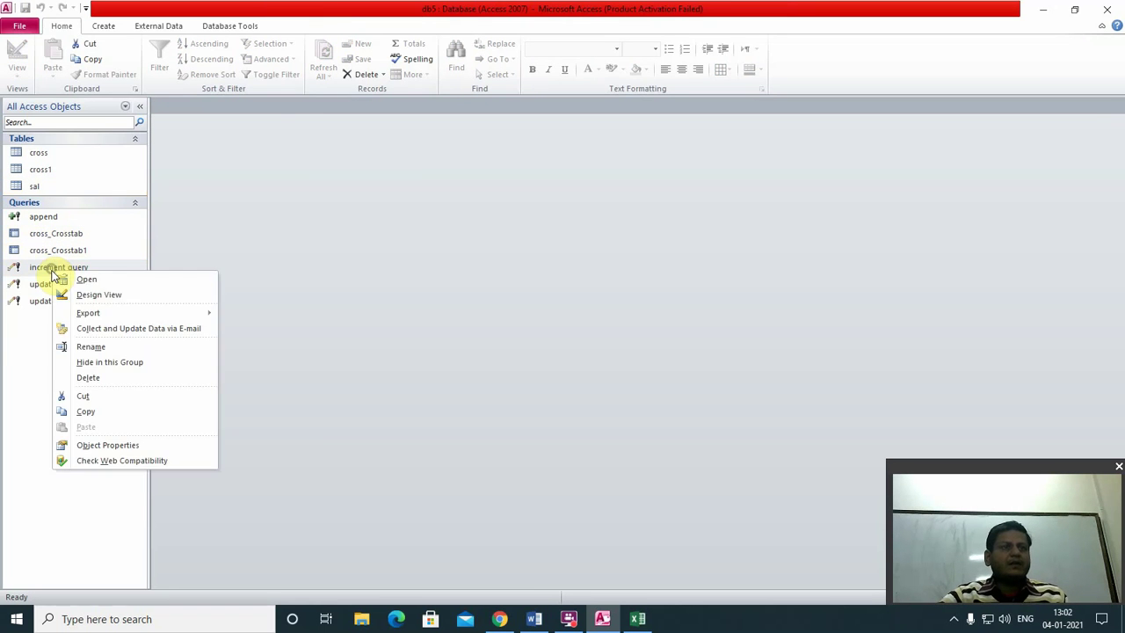
pyautogui.click(96, 295)
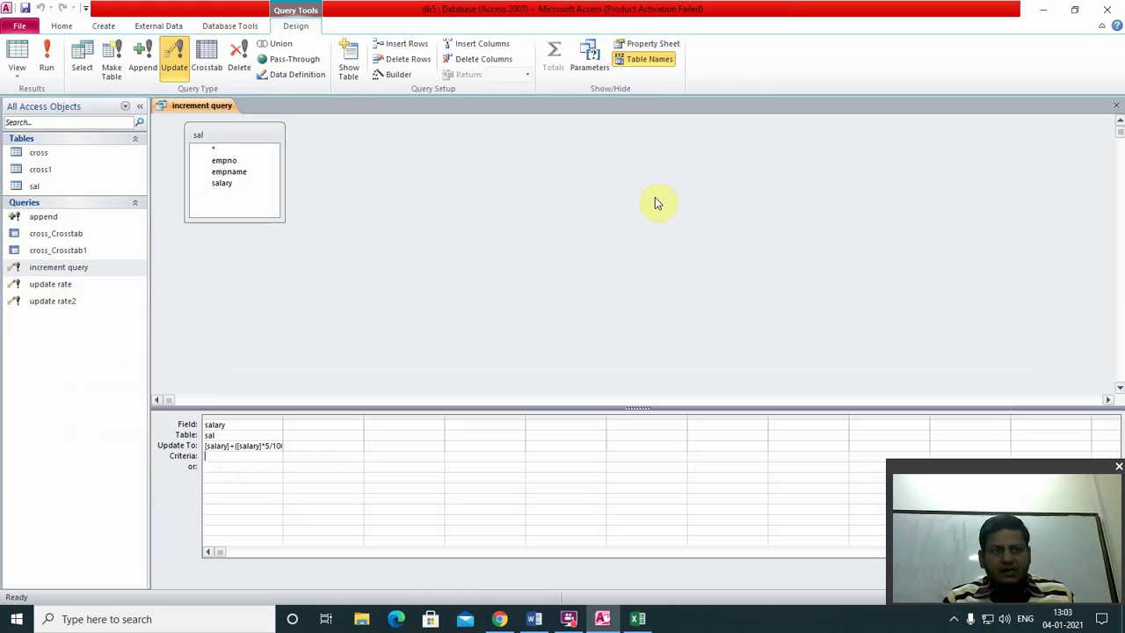
pyautogui.write('>')
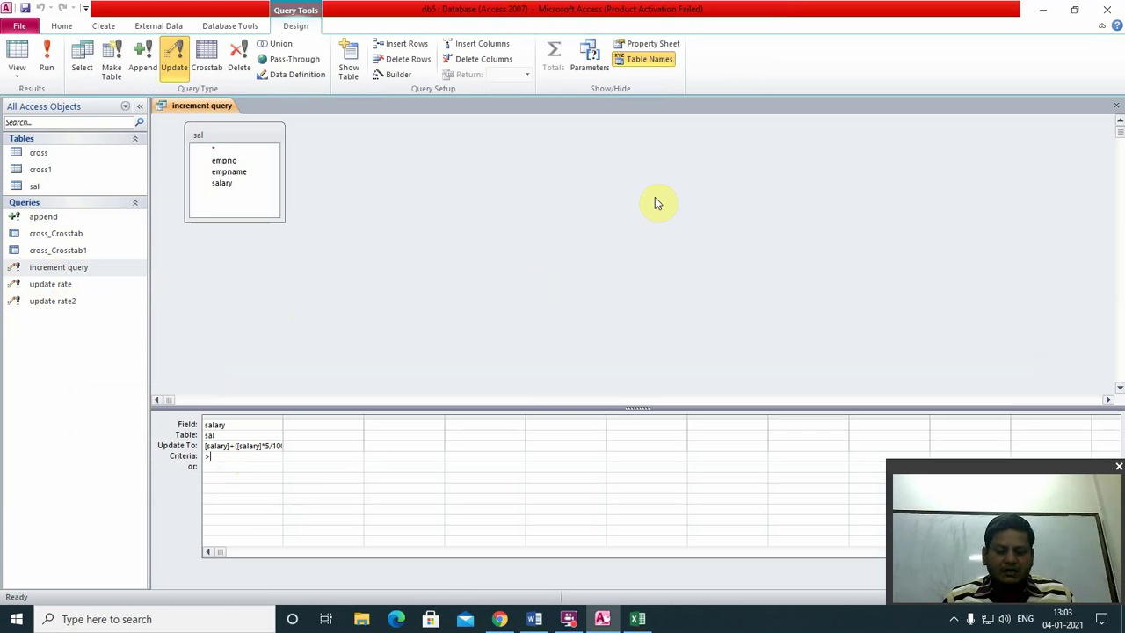
pyautogui.write('=')
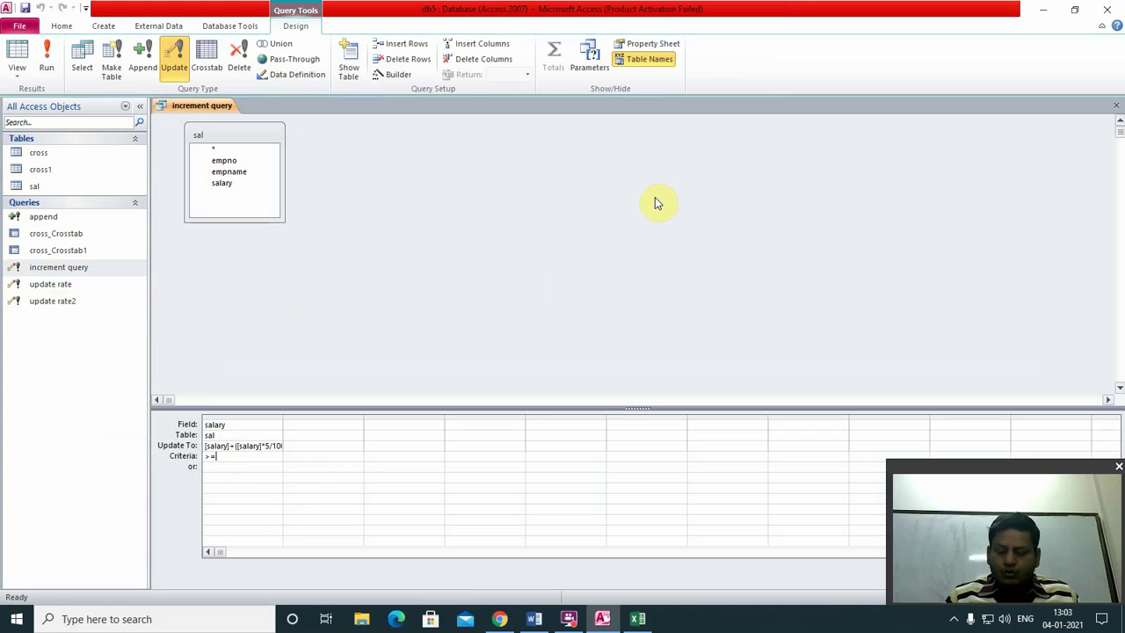
pyautogui.write('10000')
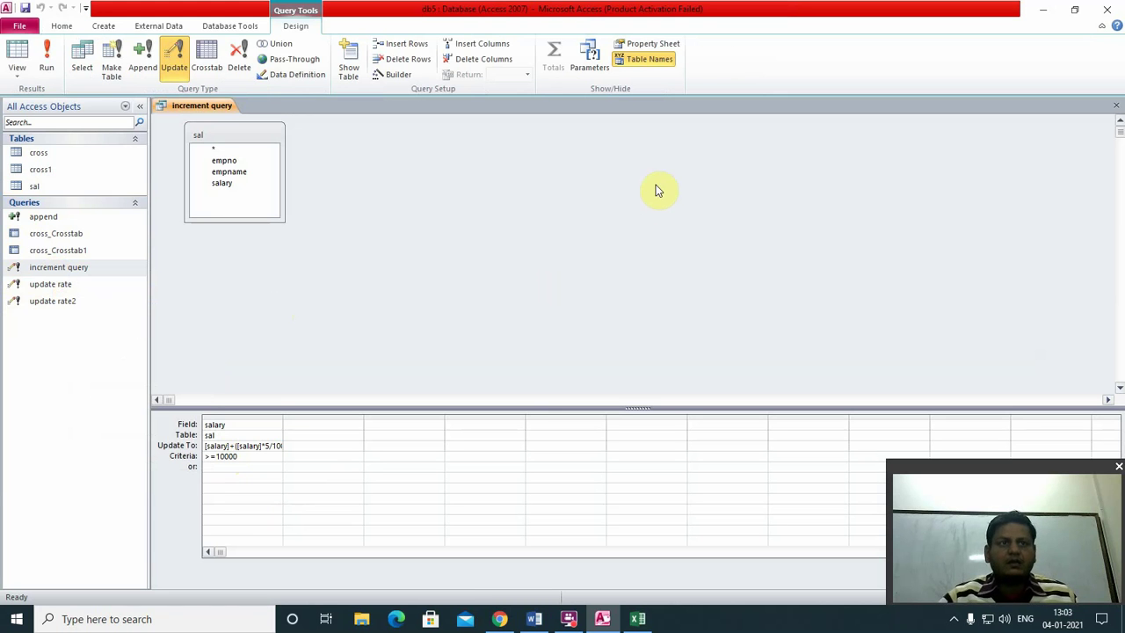
pyautogui.click(1118, 110)
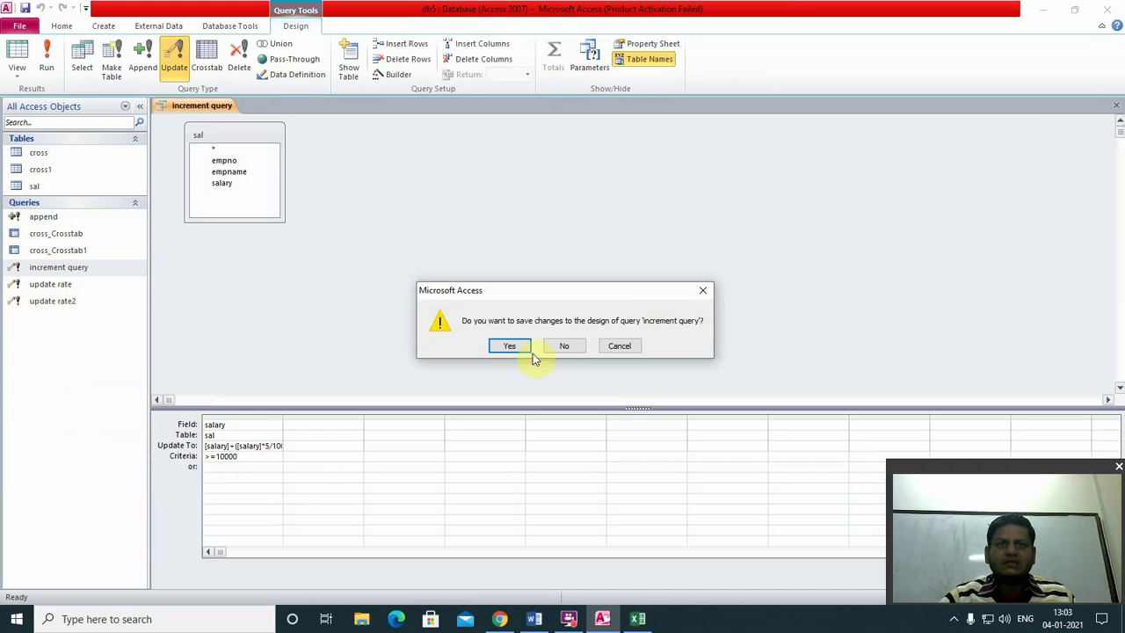
pyautogui.click(504, 348)
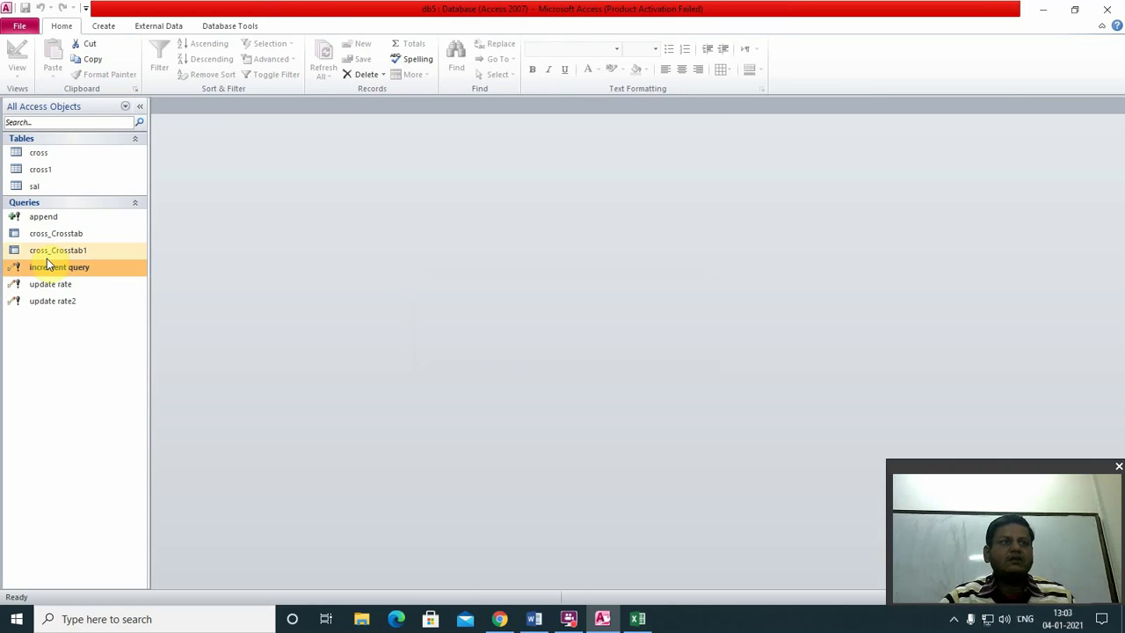
# Run increment query on the matching records, reviewing the salaries in the sal table before and after the update.
pyautogui.doubleClick(37, 187)
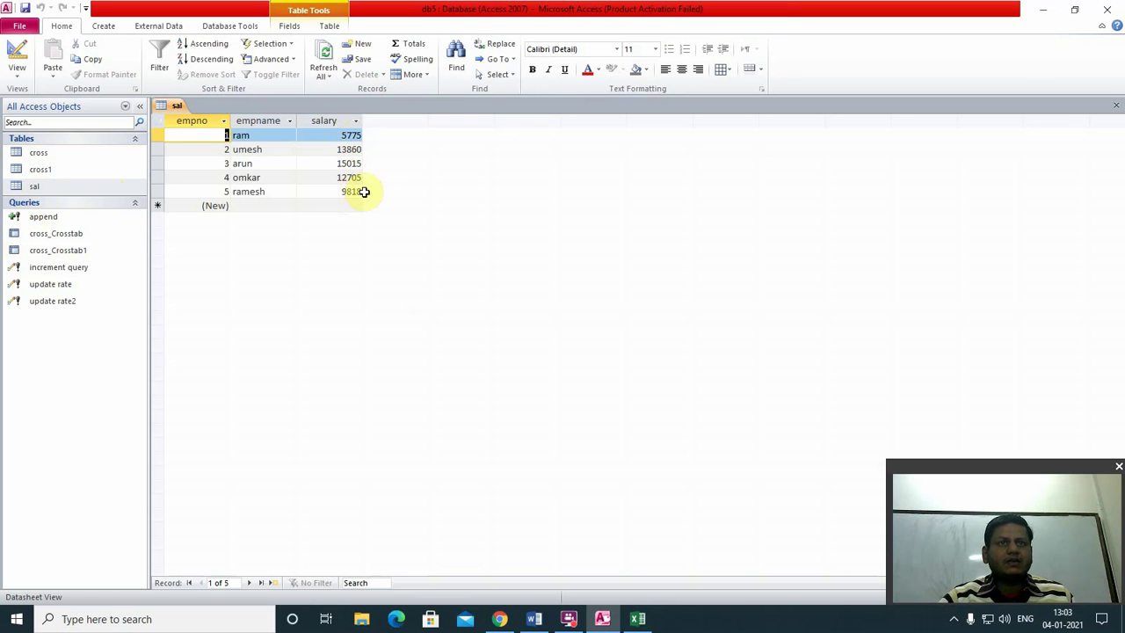
pyautogui.click(1117, 105)
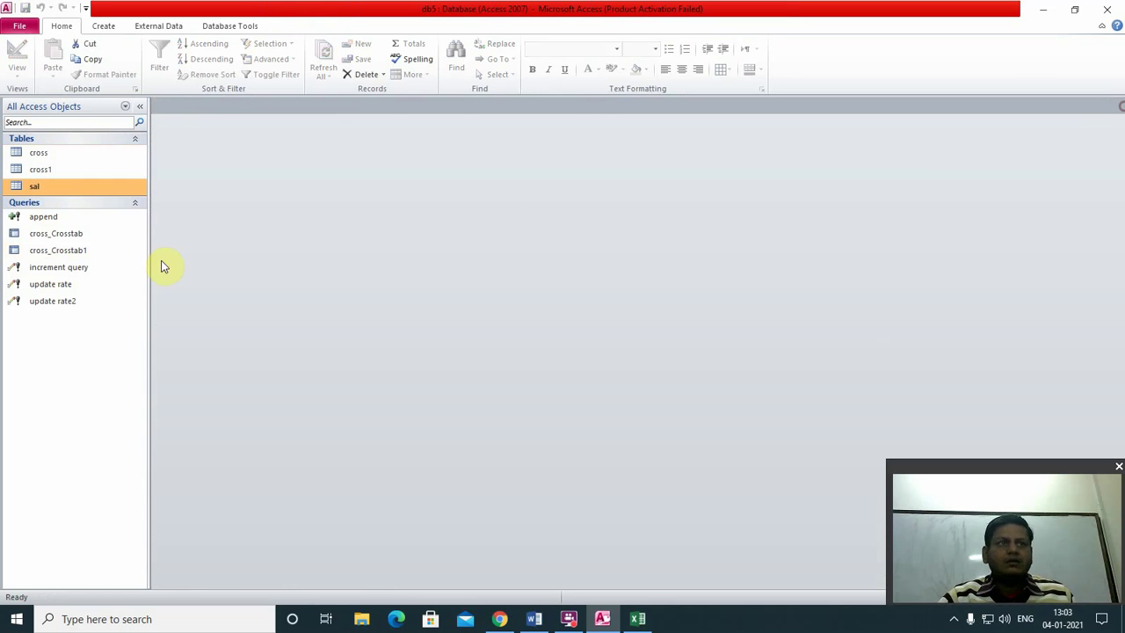
pyautogui.doubleClick(60, 269)
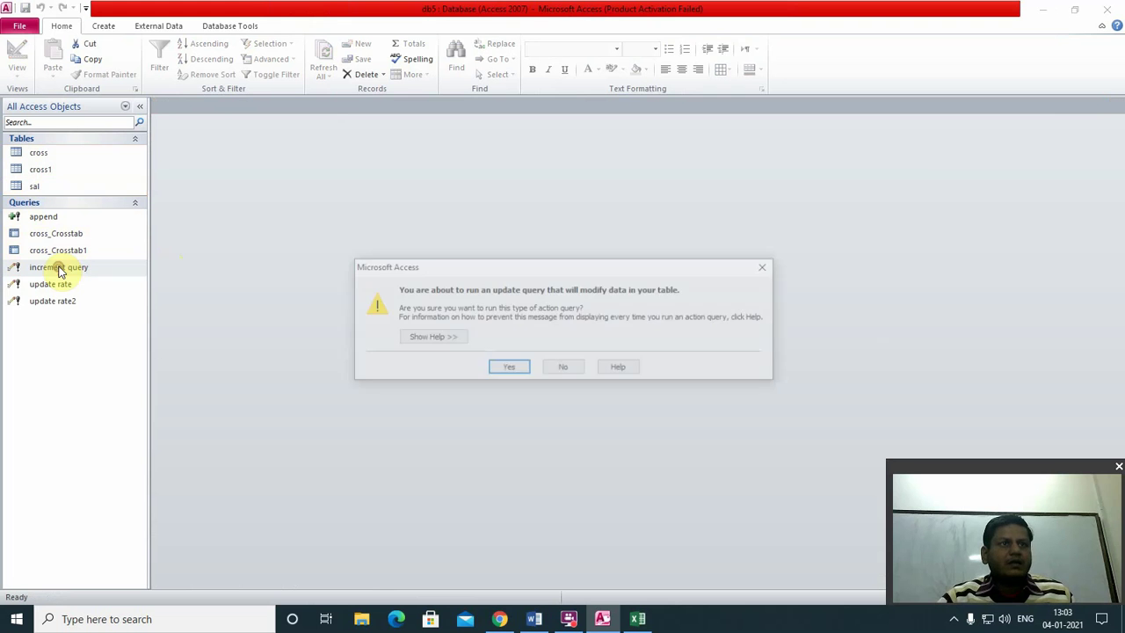
pyautogui.click(510, 370)
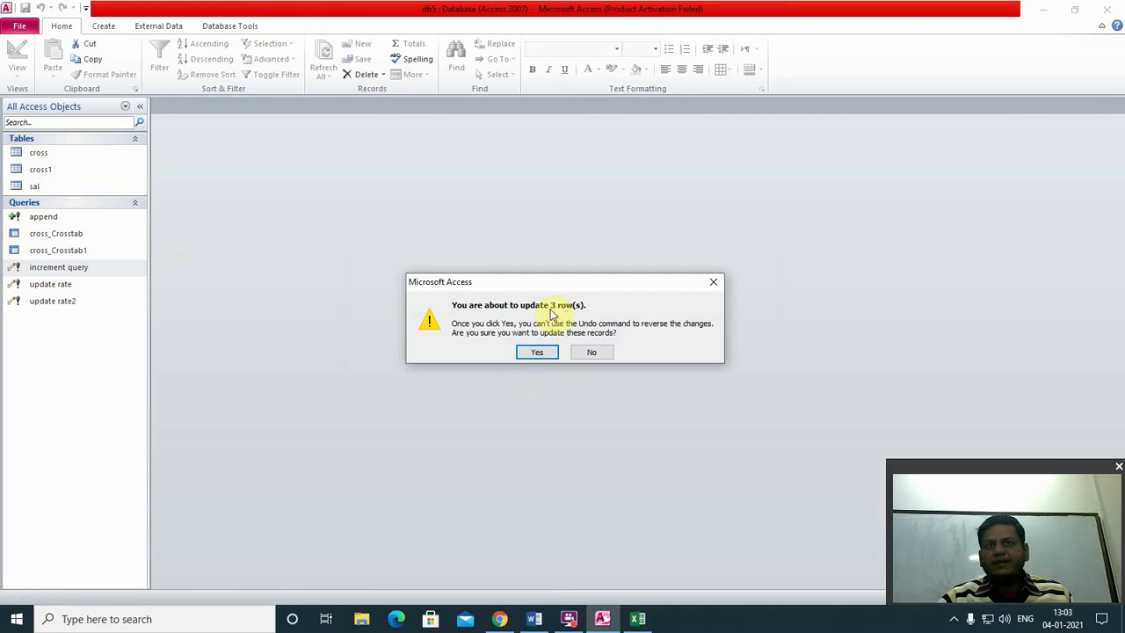
pyautogui.click(534, 354)
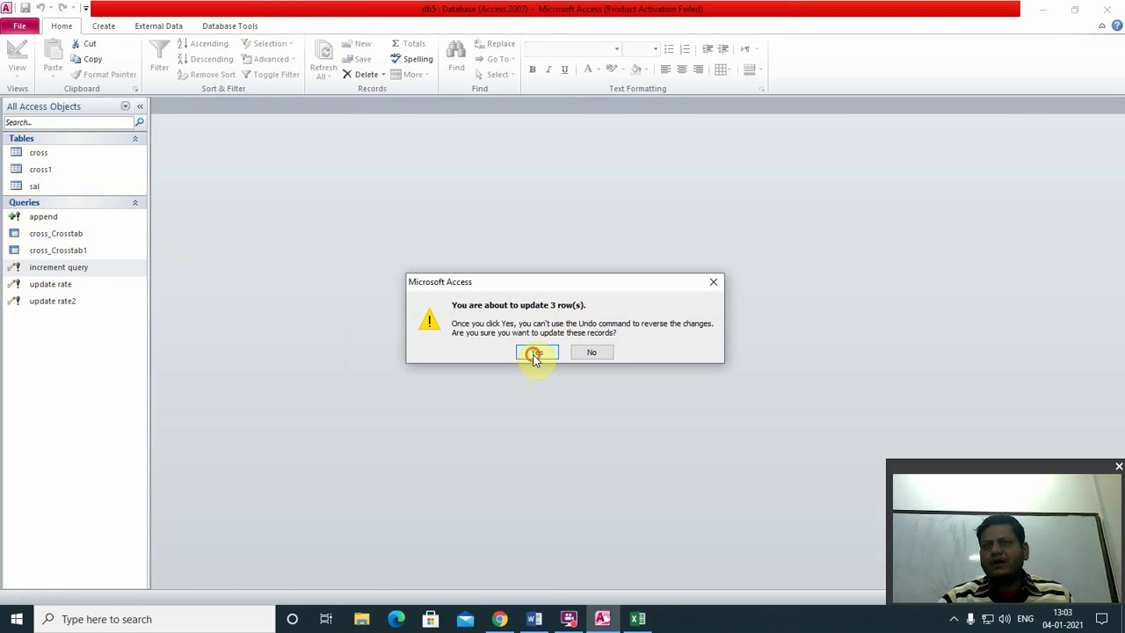
pyautogui.doubleClick(44, 187)
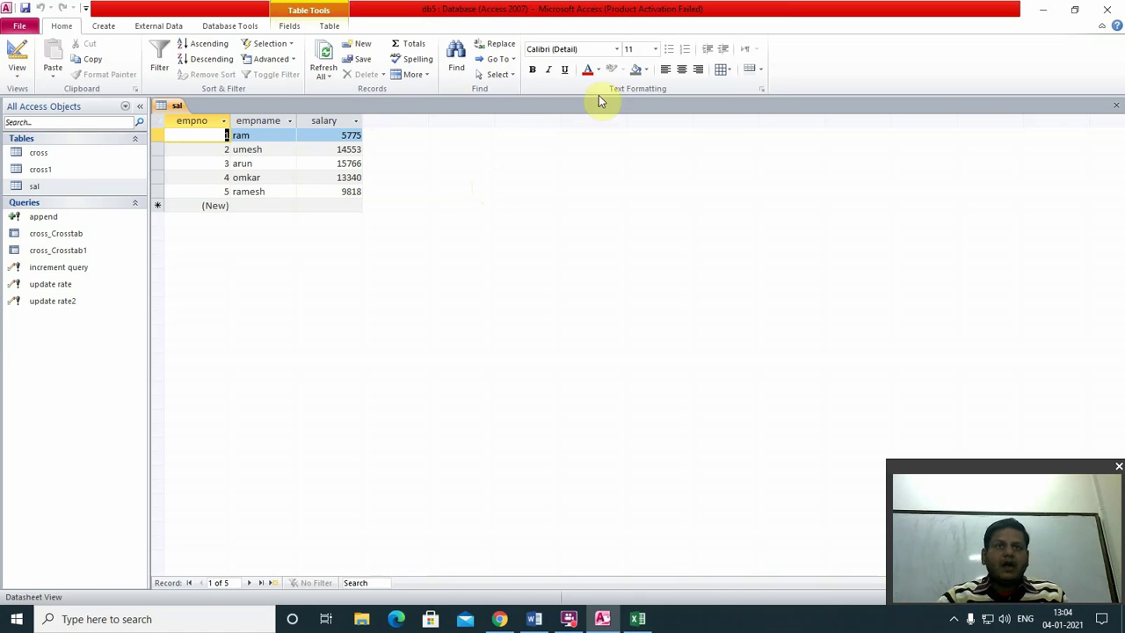
pyautogui.click(1116, 106)
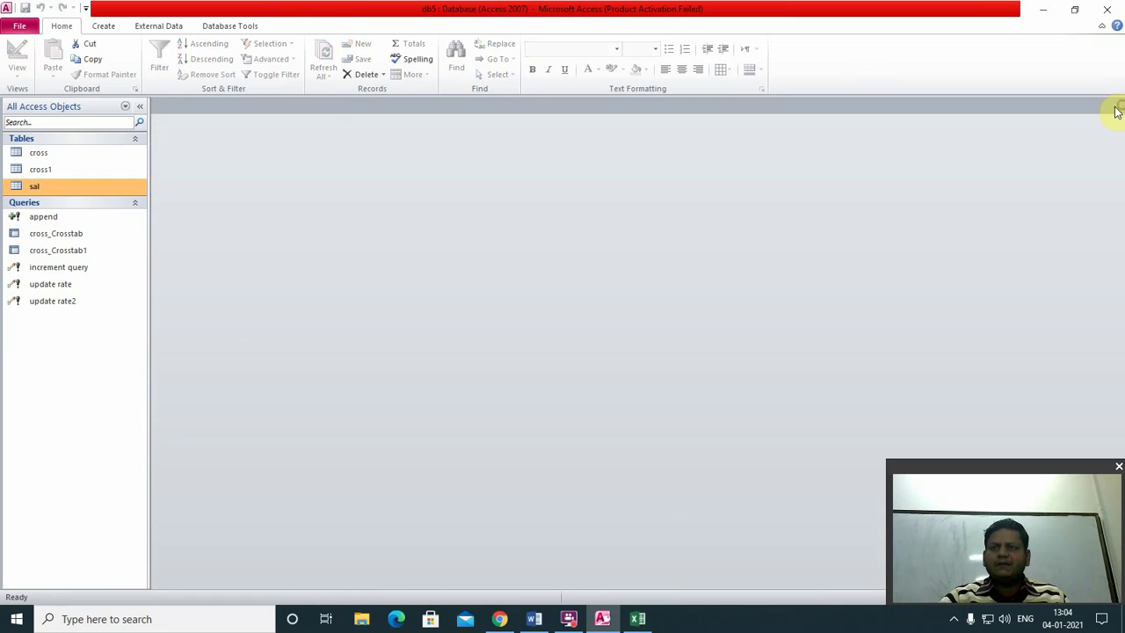
# Create a new update query based on the sal table and add the salary field to its design grid.
pyautogui.click(113, 25)
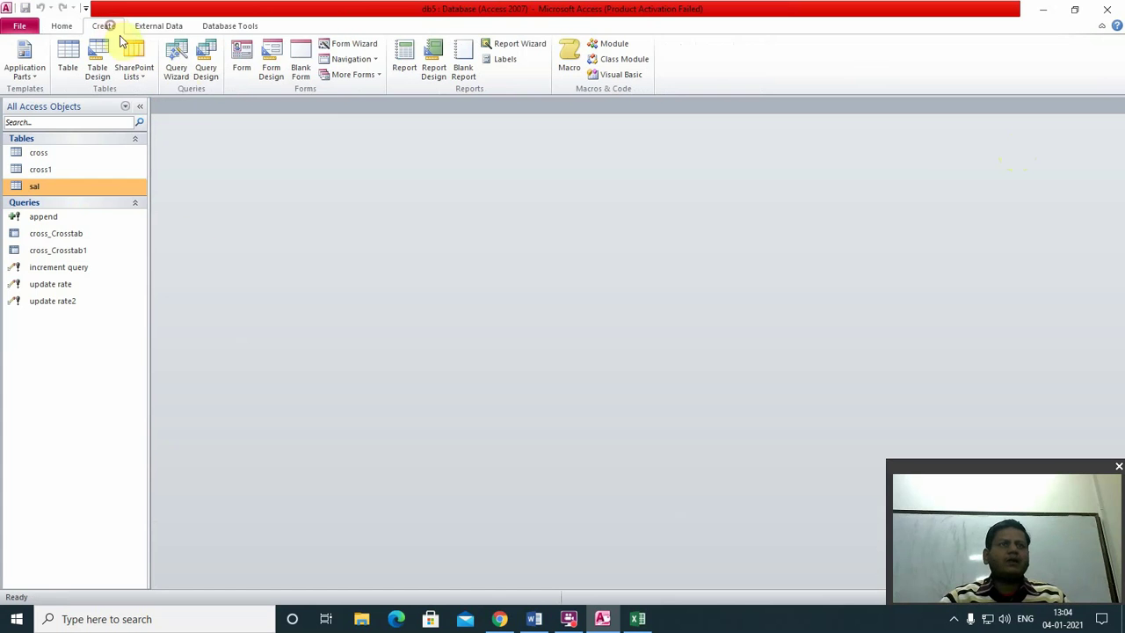
pyautogui.click(208, 72)
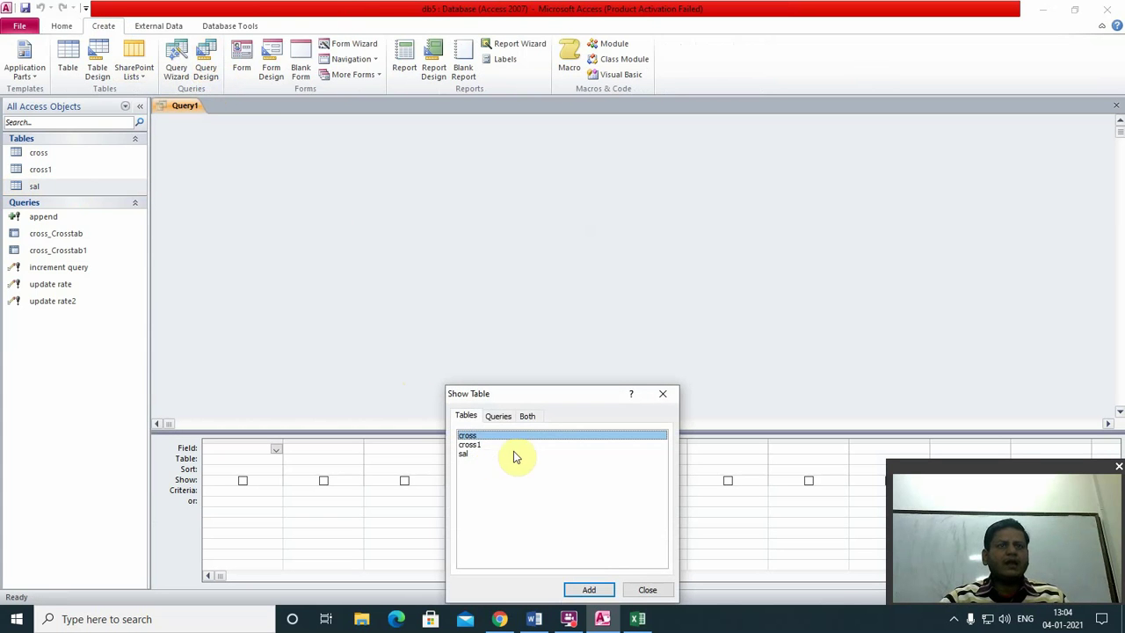
pyautogui.click(463, 453)
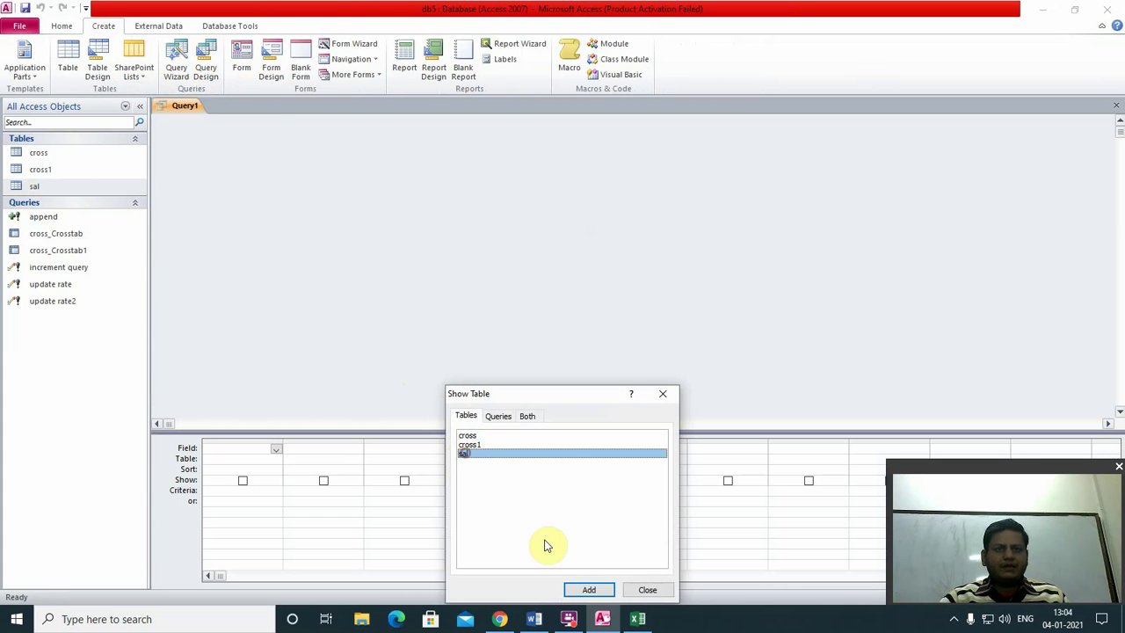
pyautogui.click(587, 591)
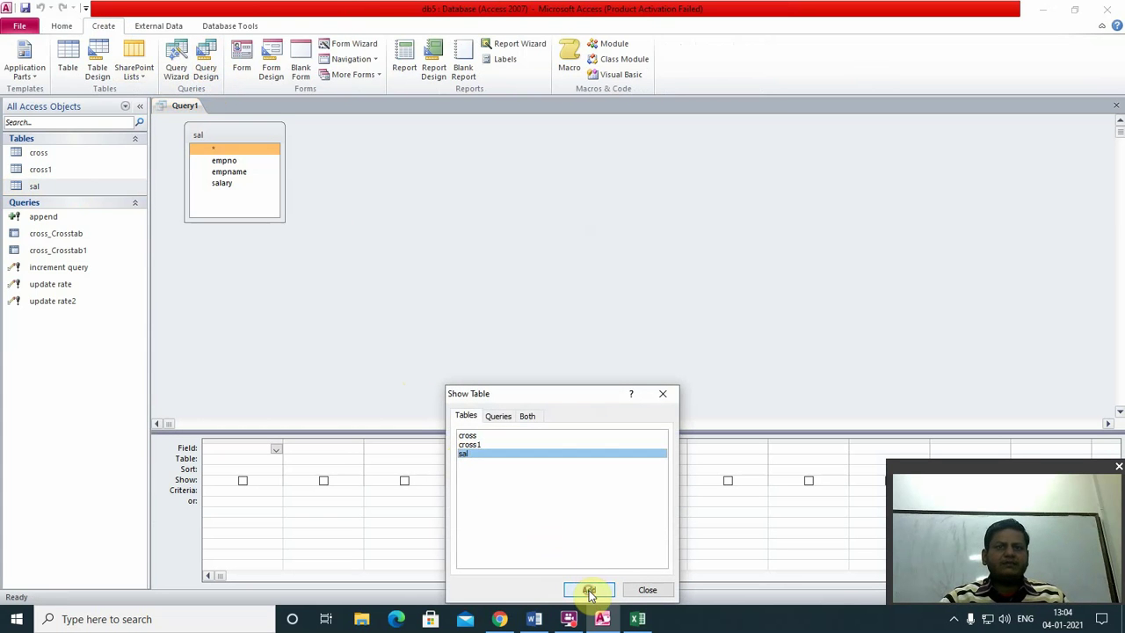
pyautogui.click(647, 590)
pyautogui.click(167, 60)
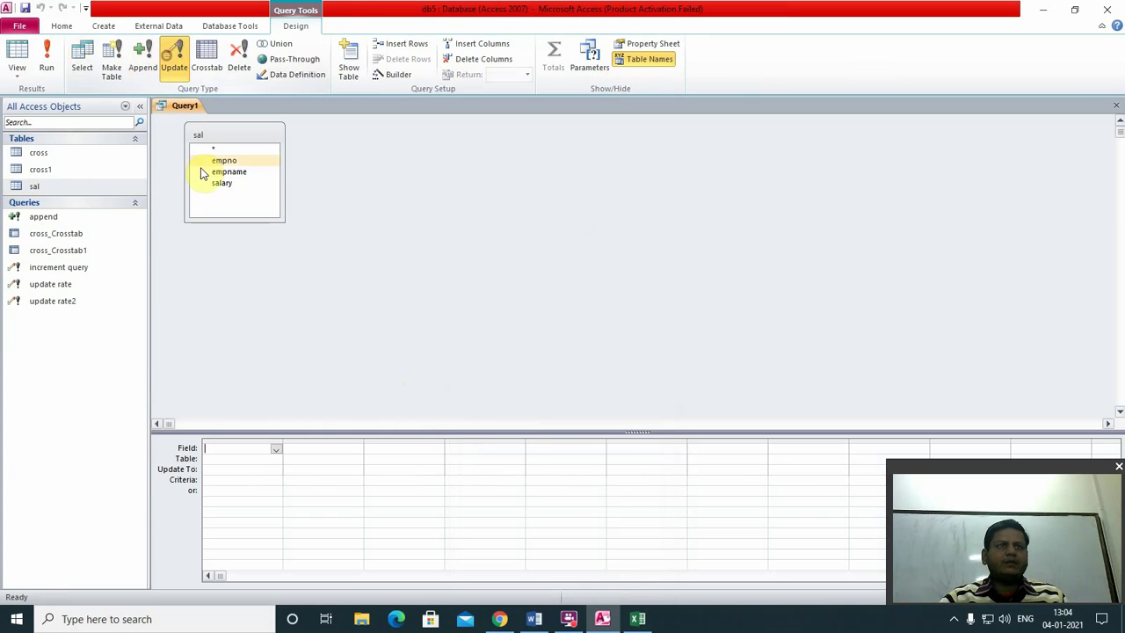
pyautogui.doubleClick(222, 183)
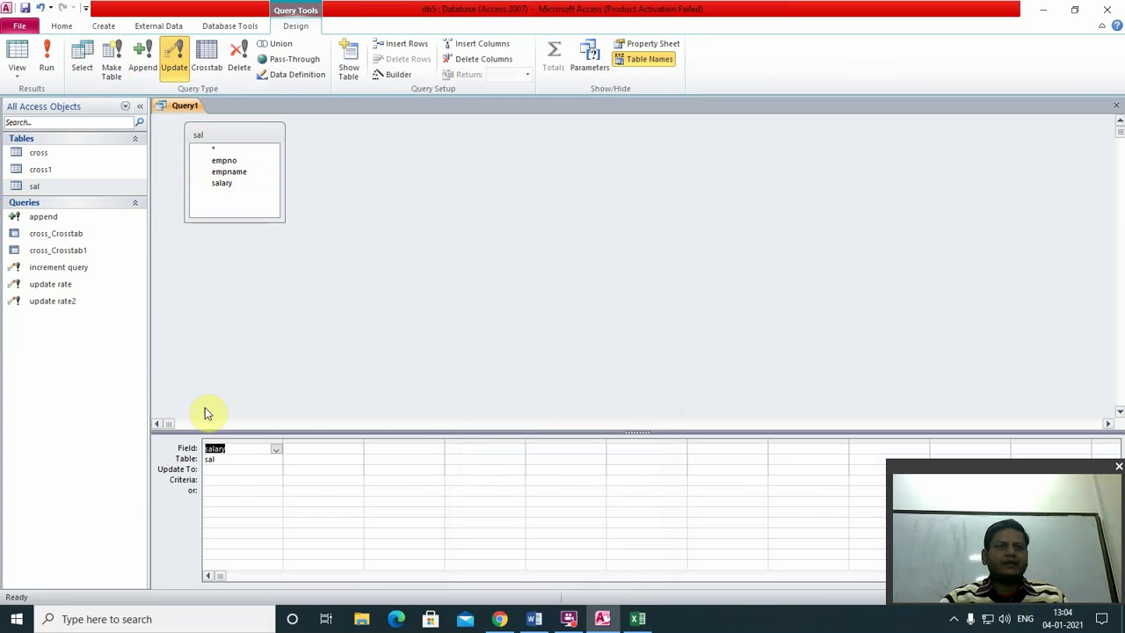
# Set the salary field's update expression to [salary]+([salary]*15/100) in the new query's design grid.
pyautogui.click(224, 469)
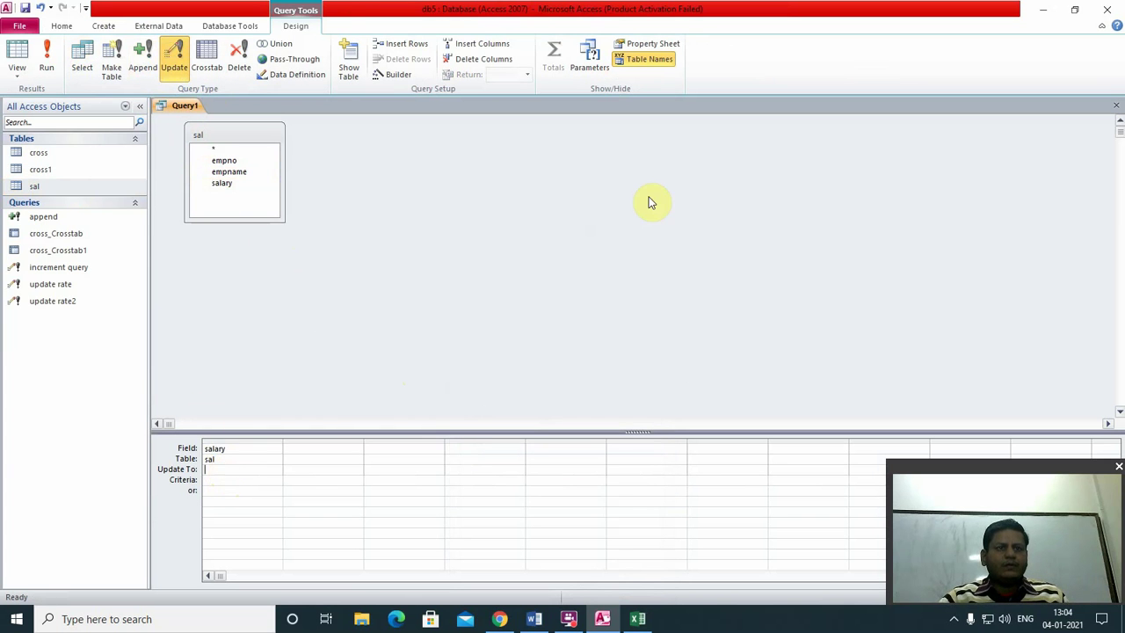
pyautogui.write('[')
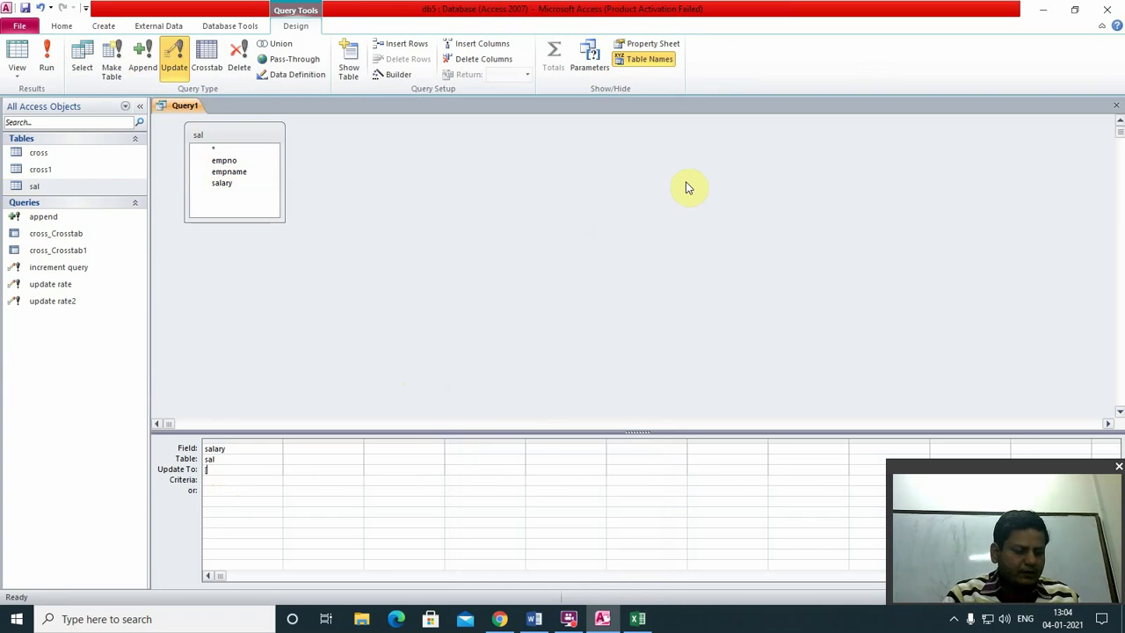
pyautogui.write('salary]')
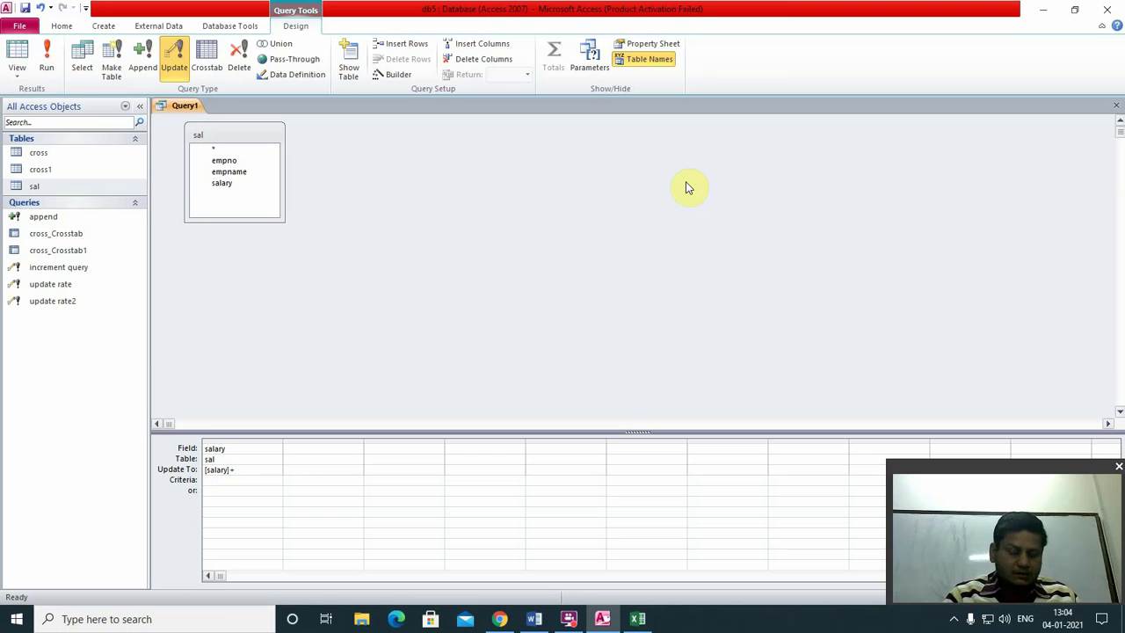
pyautogui.write('+(')
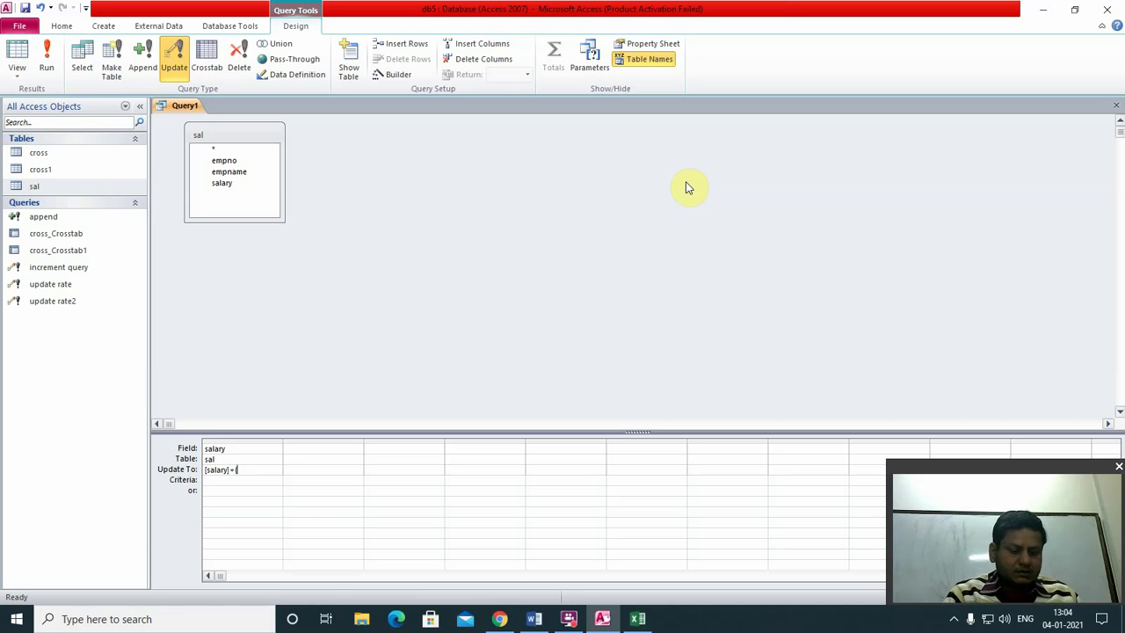
pyautogui.write('[salary]')
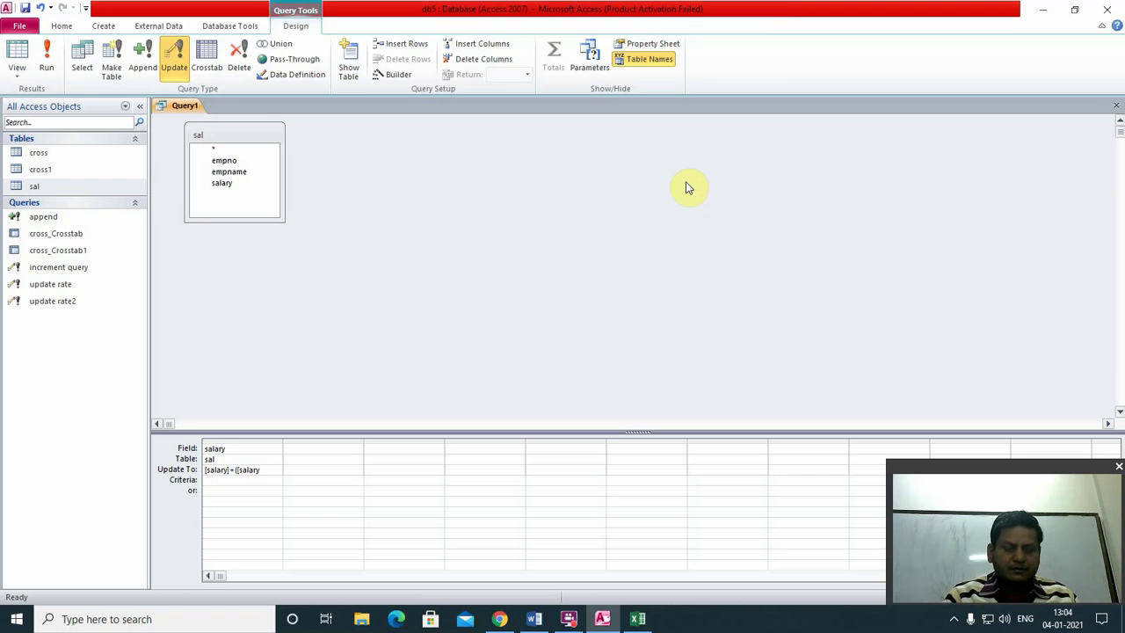
pyautogui.write('*')
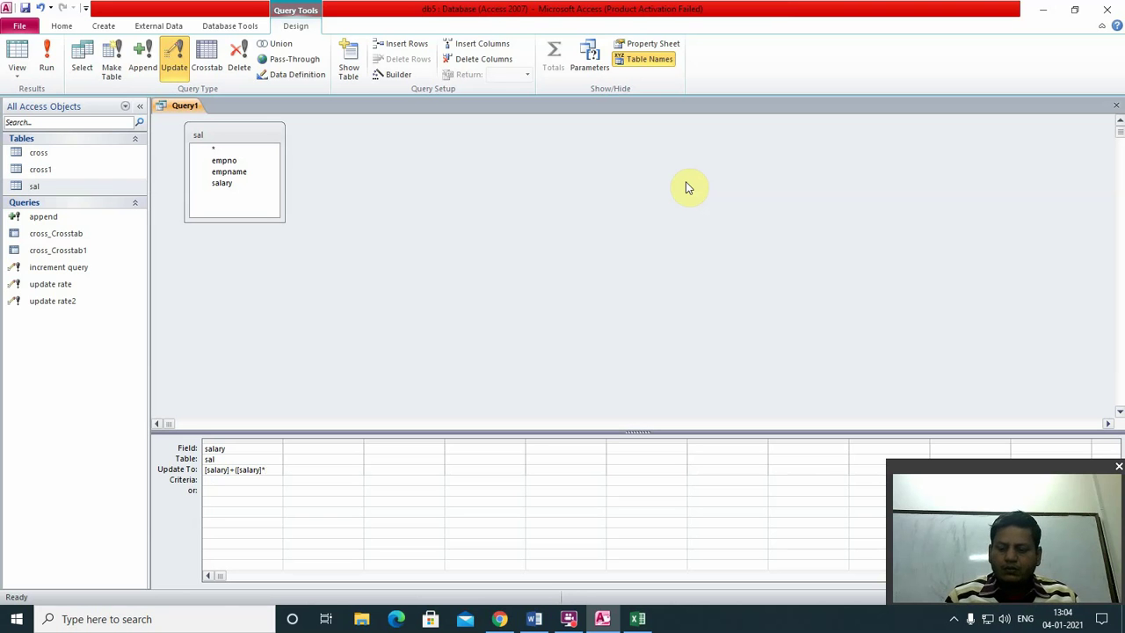
pyautogui.write('15')
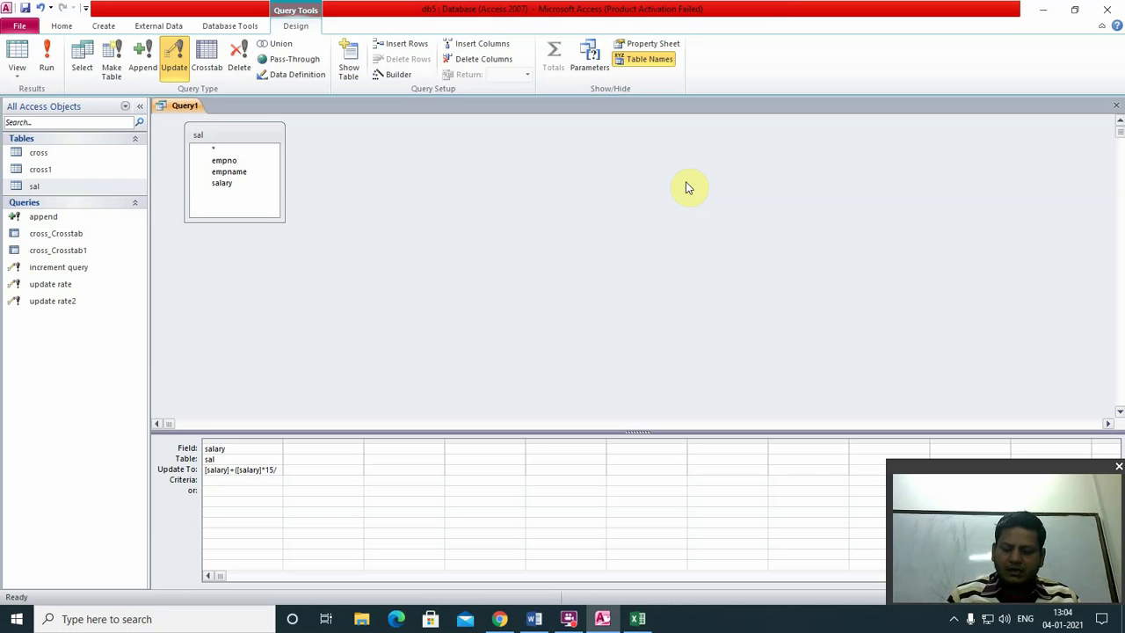
pyautogui.write('/100')
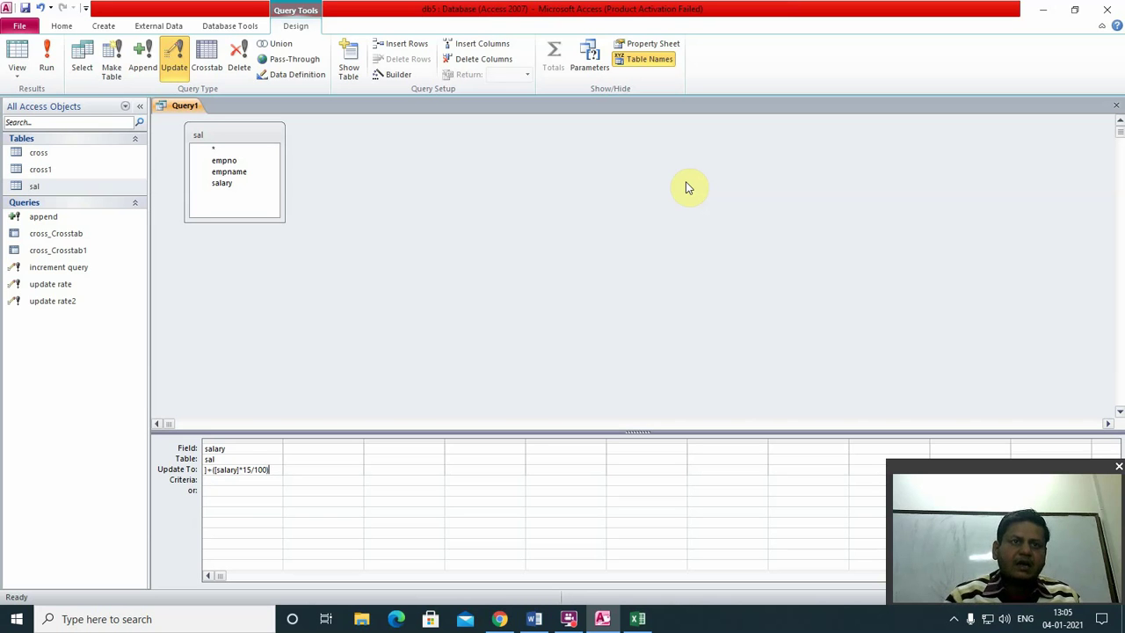
# Add the criteria <=10000 to the salary field of the new update query.
pyautogui.click(227, 482)
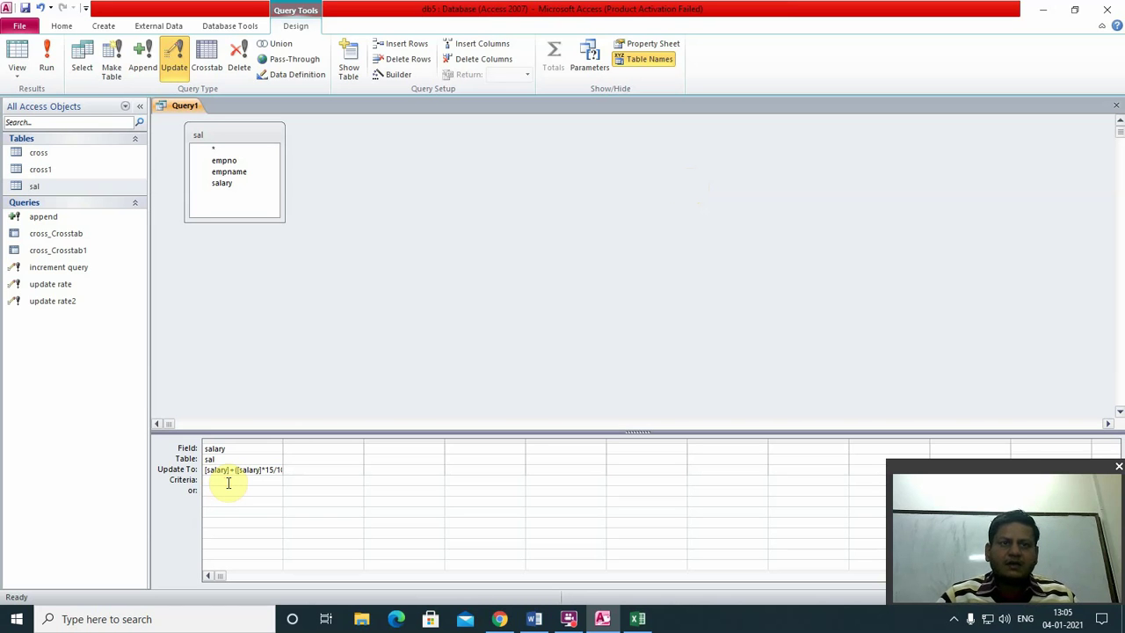
pyautogui.write('<')
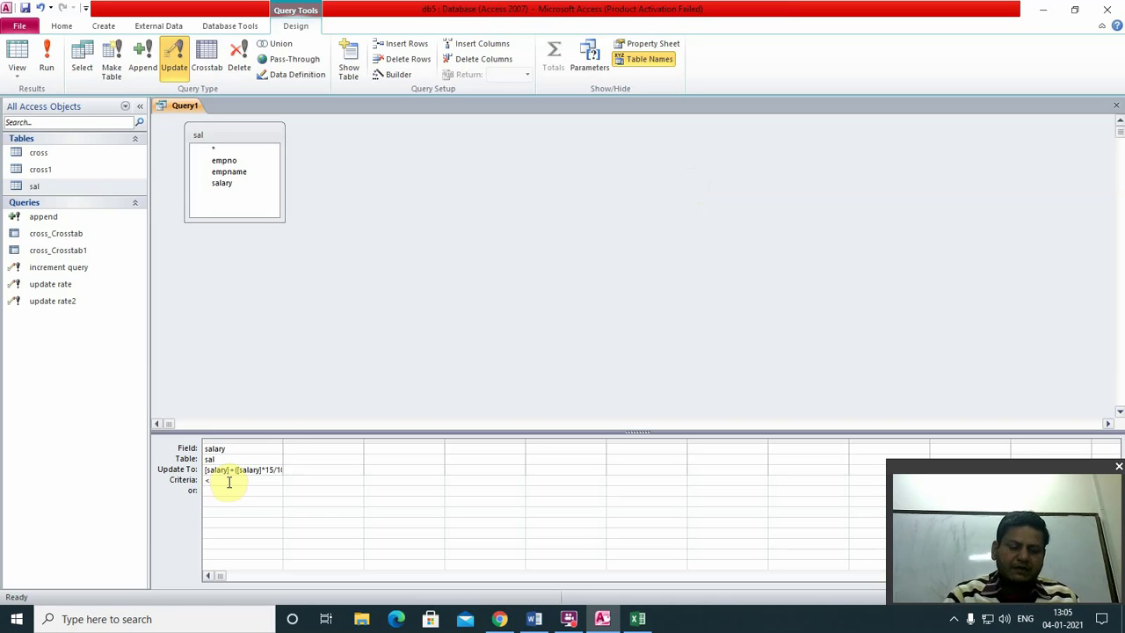
pyautogui.write('=10000')
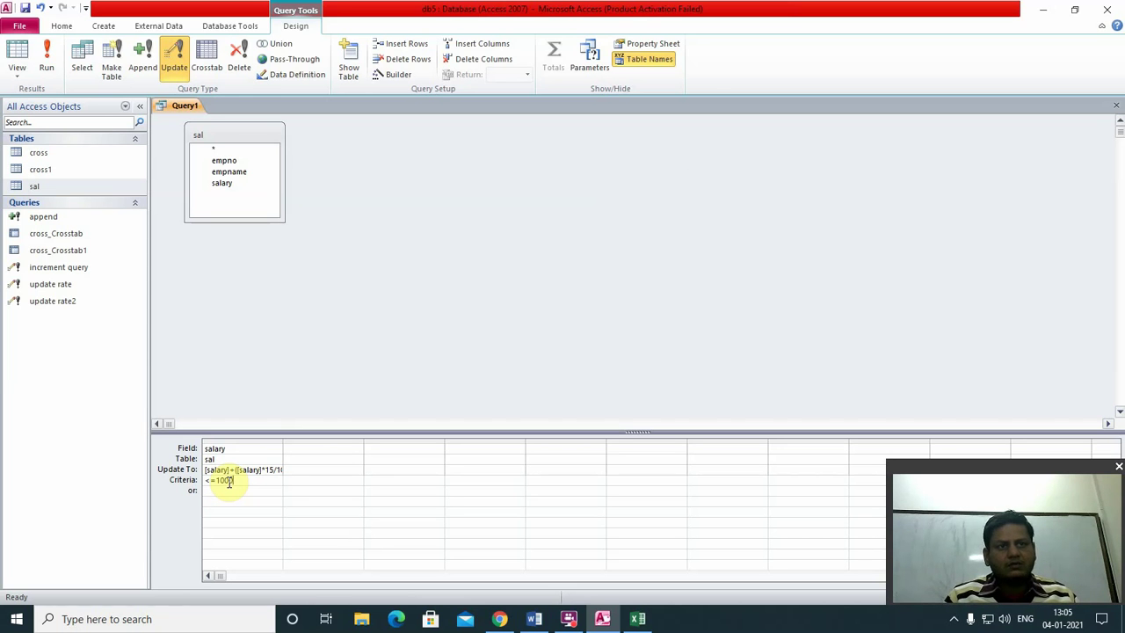
# Close the new update query and save it under the name <=10000.
pyautogui.click(1116, 106)
pyautogui.click(500, 347)
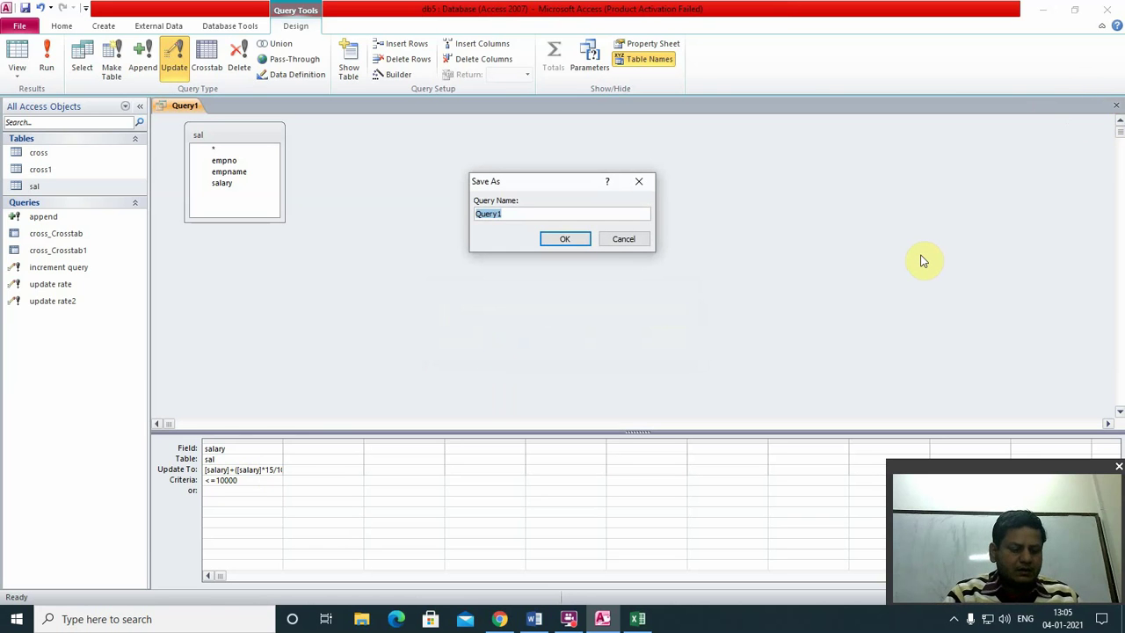
pyautogui.write('c')
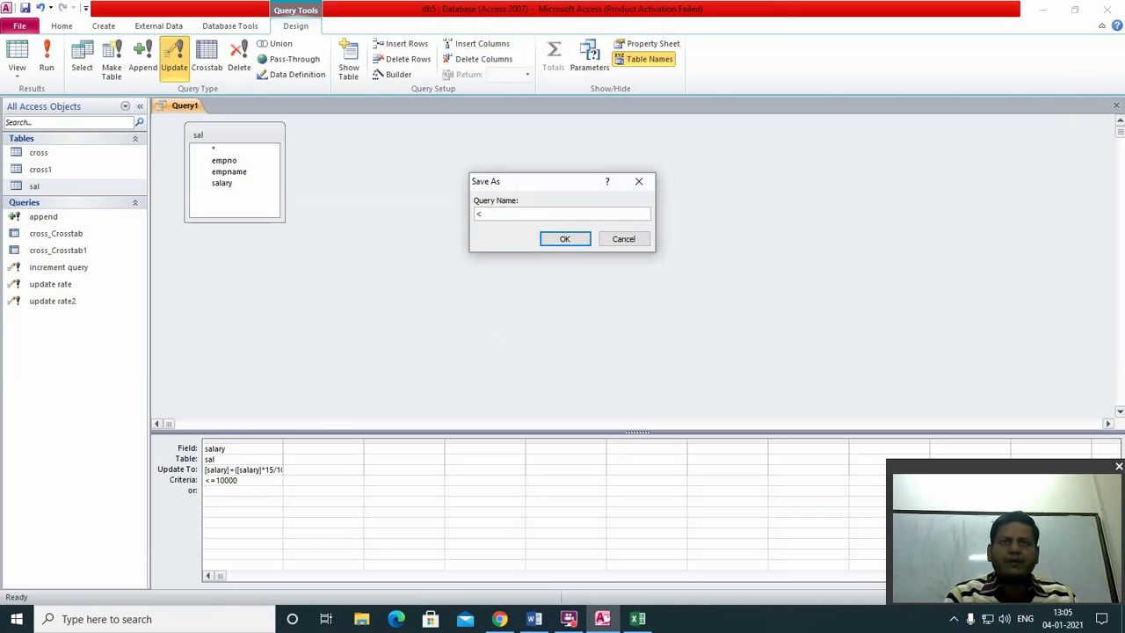
pyautogui.write('=1')
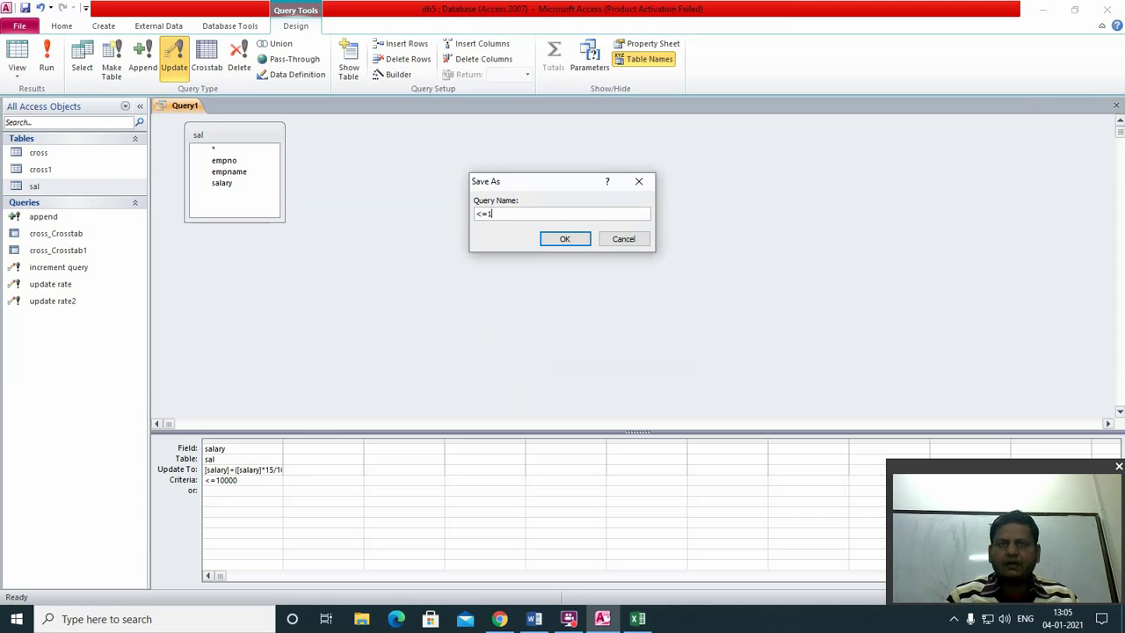
pyautogui.write('0000')
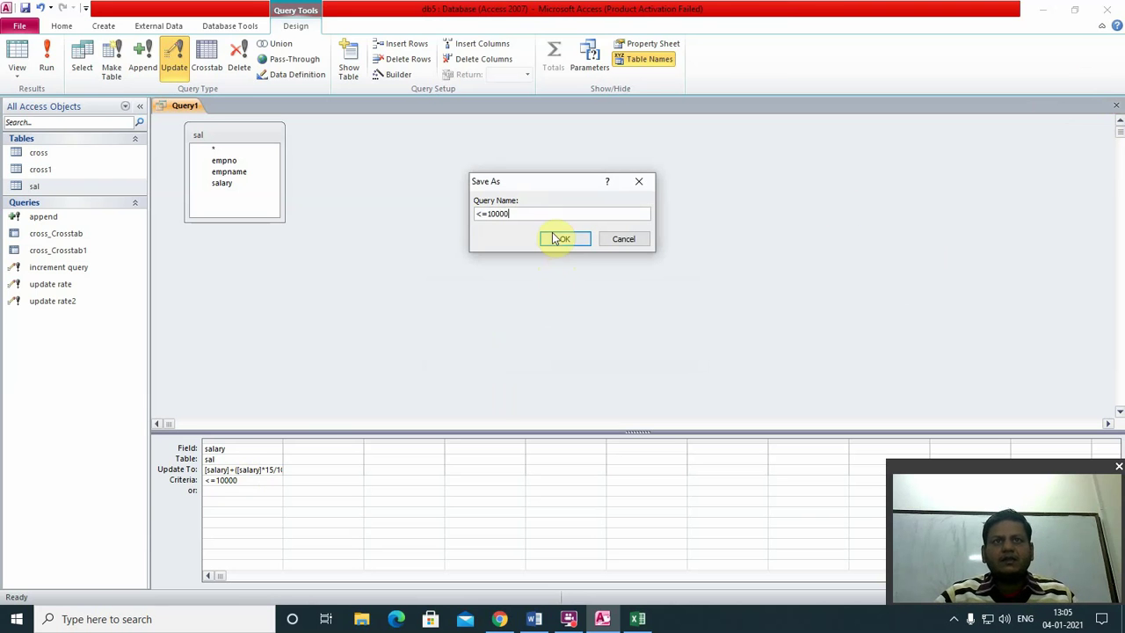
pyautogui.click(559, 239)
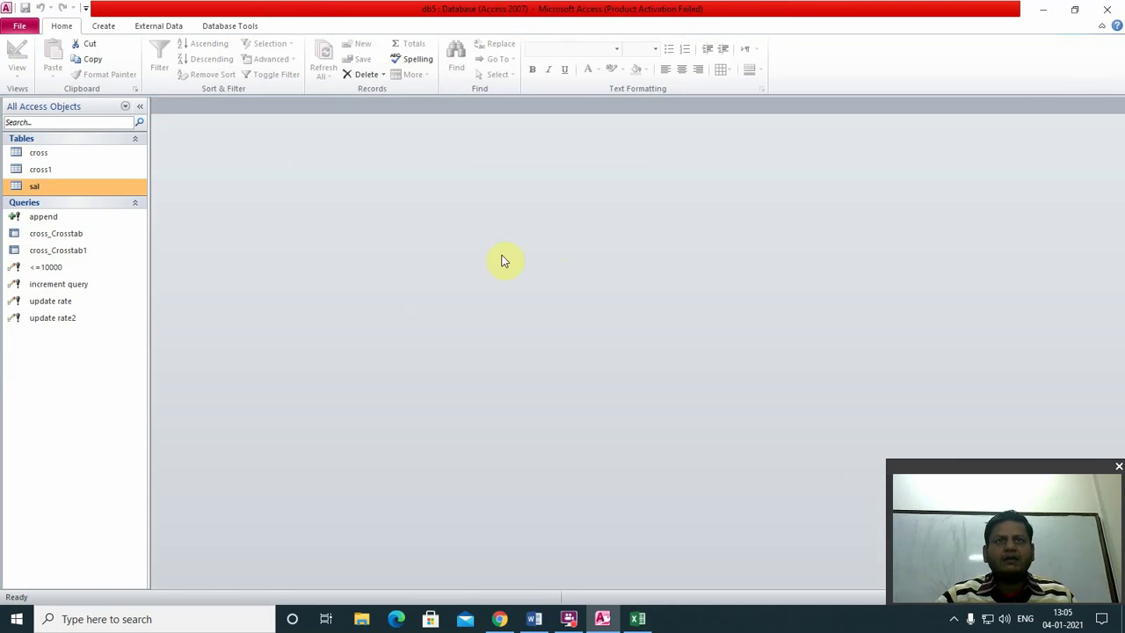
# Rename increment query as >=10000.
pyautogui.rightClick(62, 288)
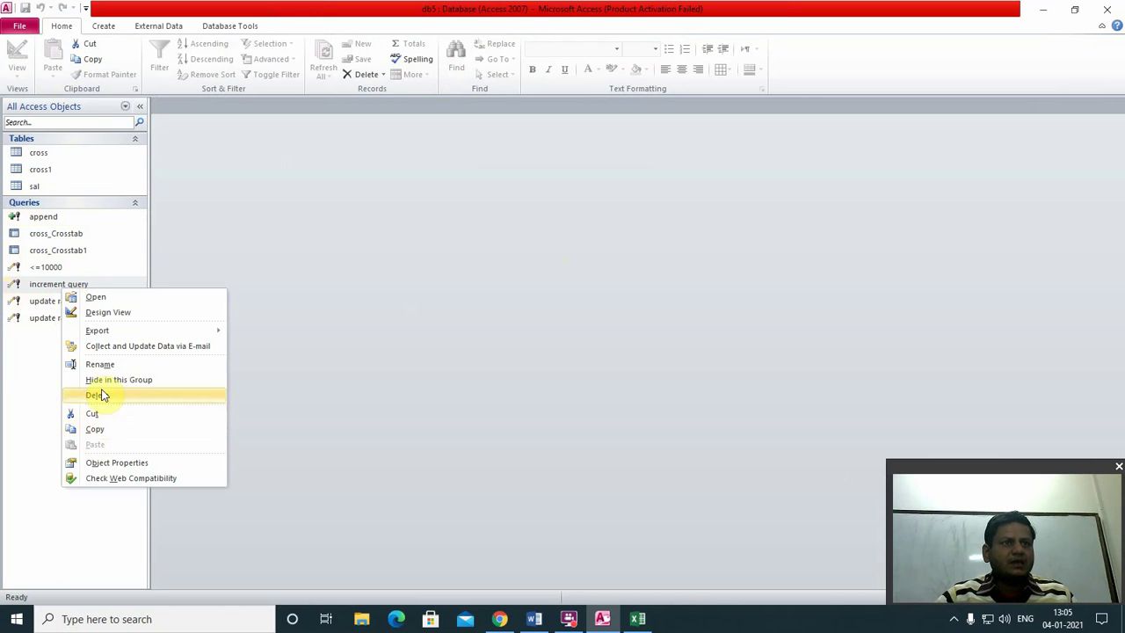
pyautogui.click(101, 364)
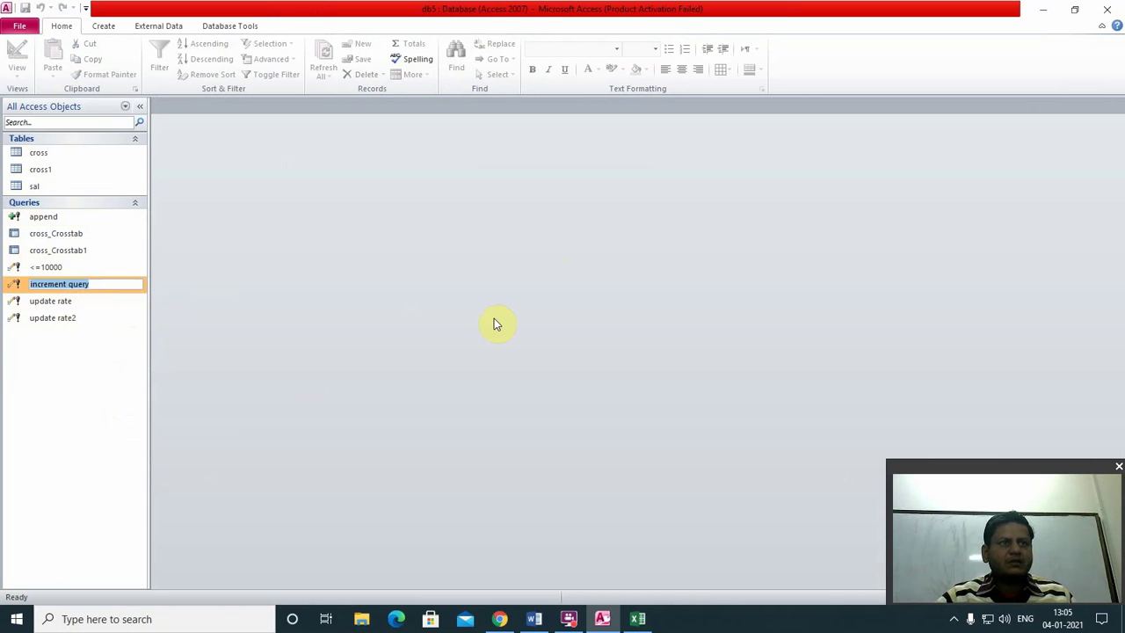
pyautogui.write('>=')
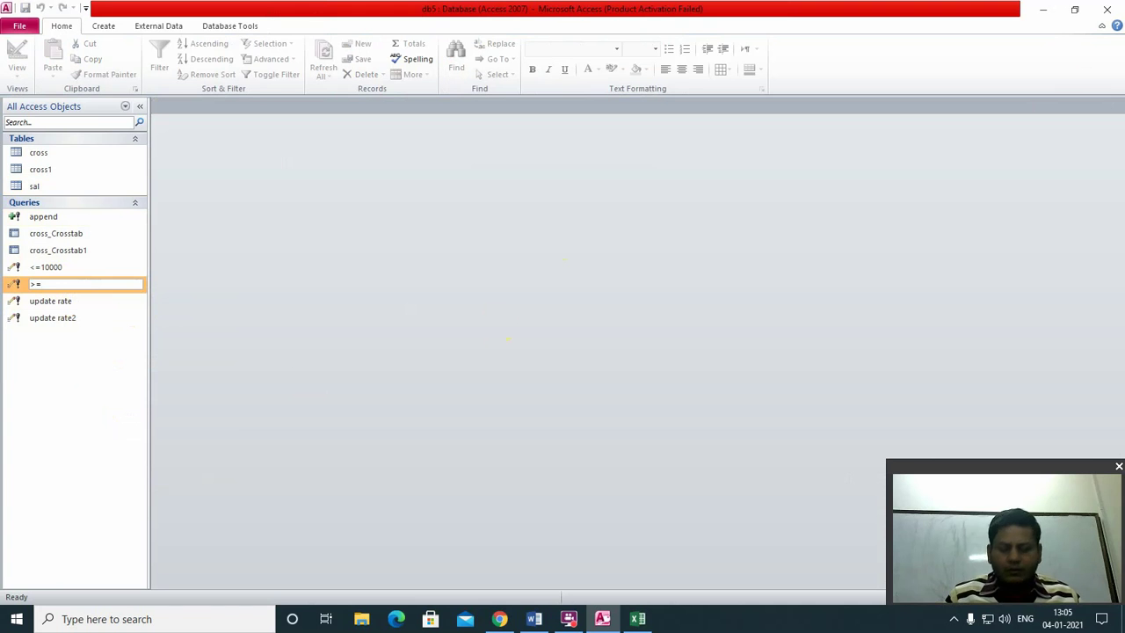
pyautogui.write('10000')
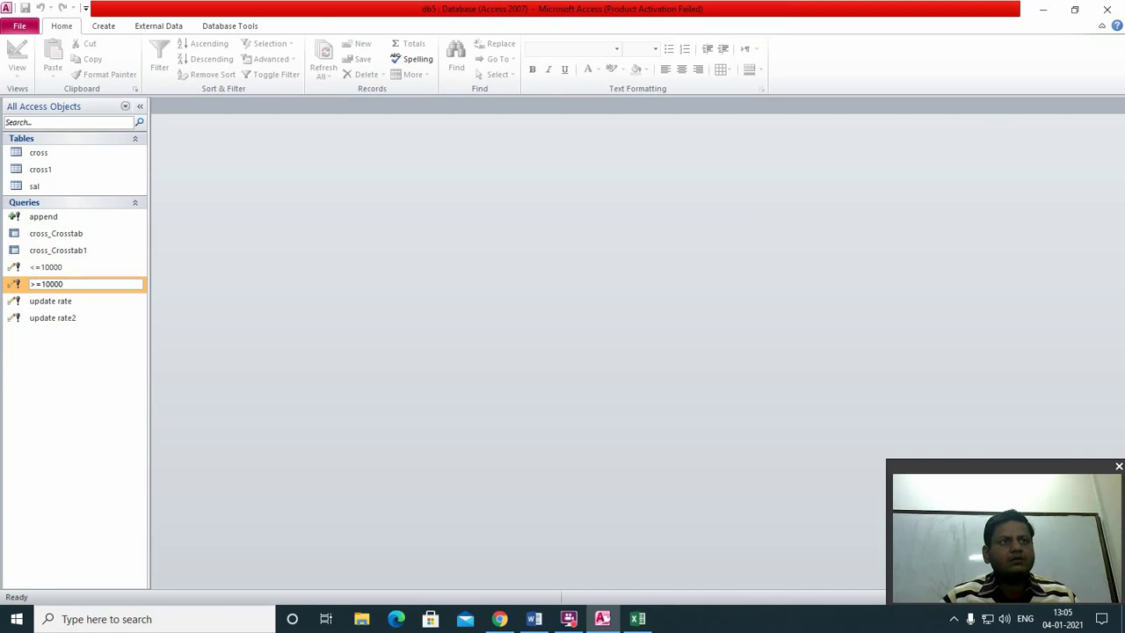
pyautogui.press('Return')
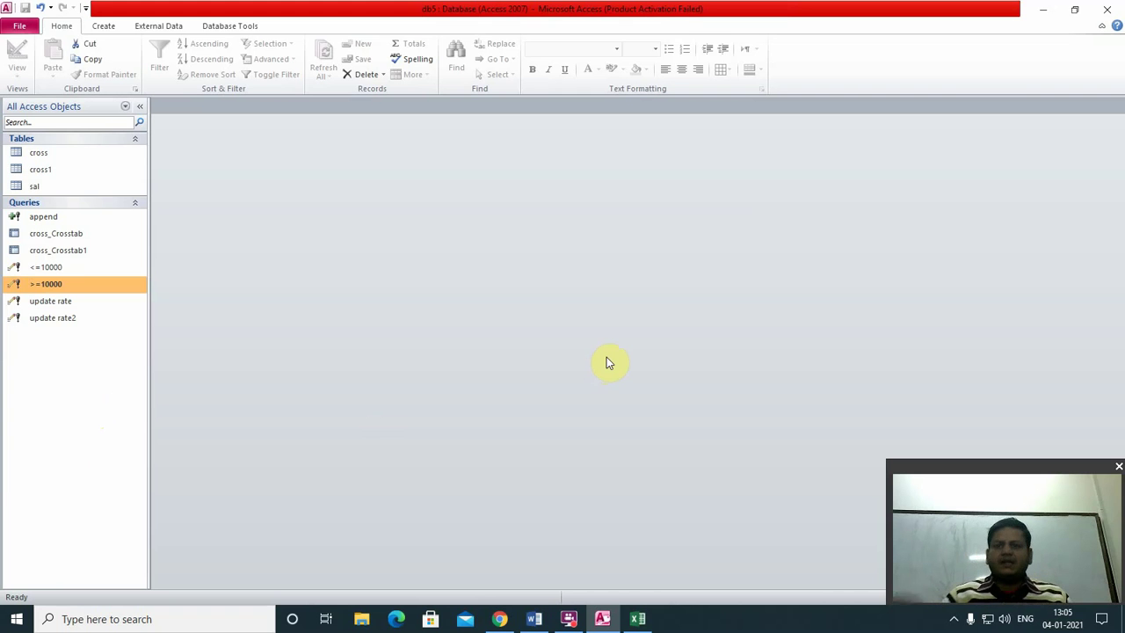
# Run the <=10000 update query on its matching records and open the sal table to review the salaries.
pyautogui.doubleClick(41, 269)
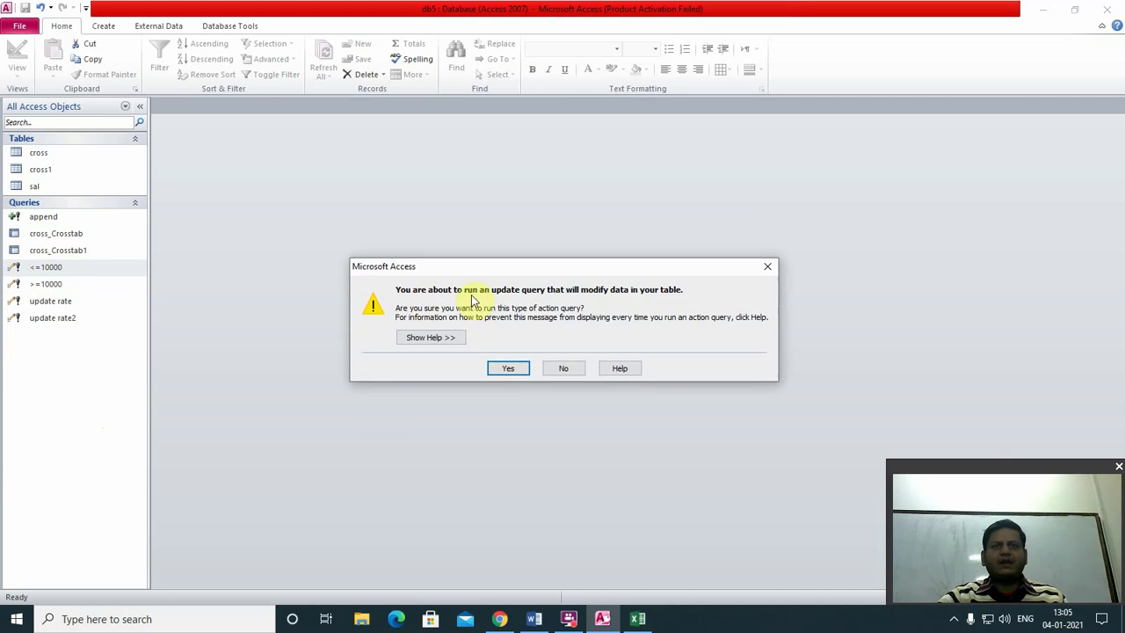
pyautogui.click(508, 368)
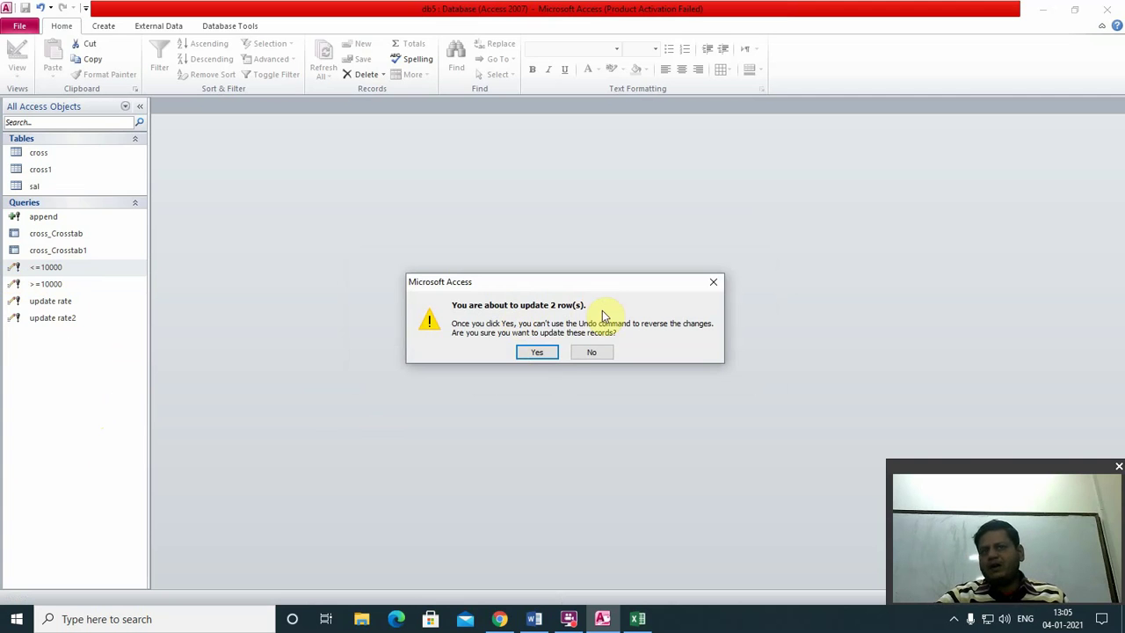
pyautogui.click(536, 353)
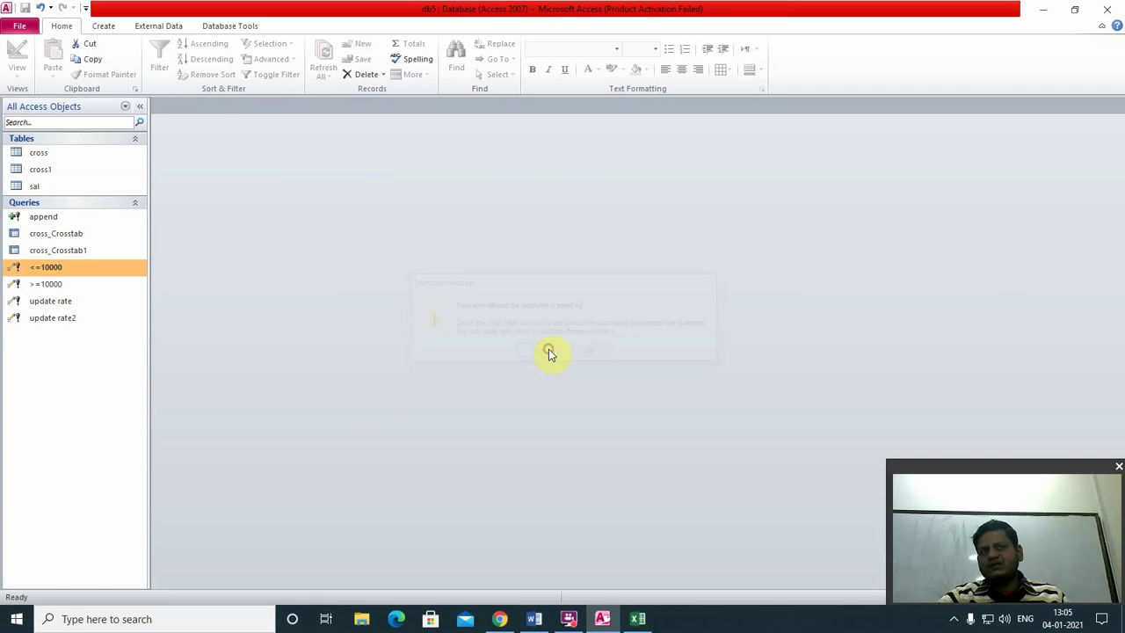
pyautogui.doubleClick(36, 187)
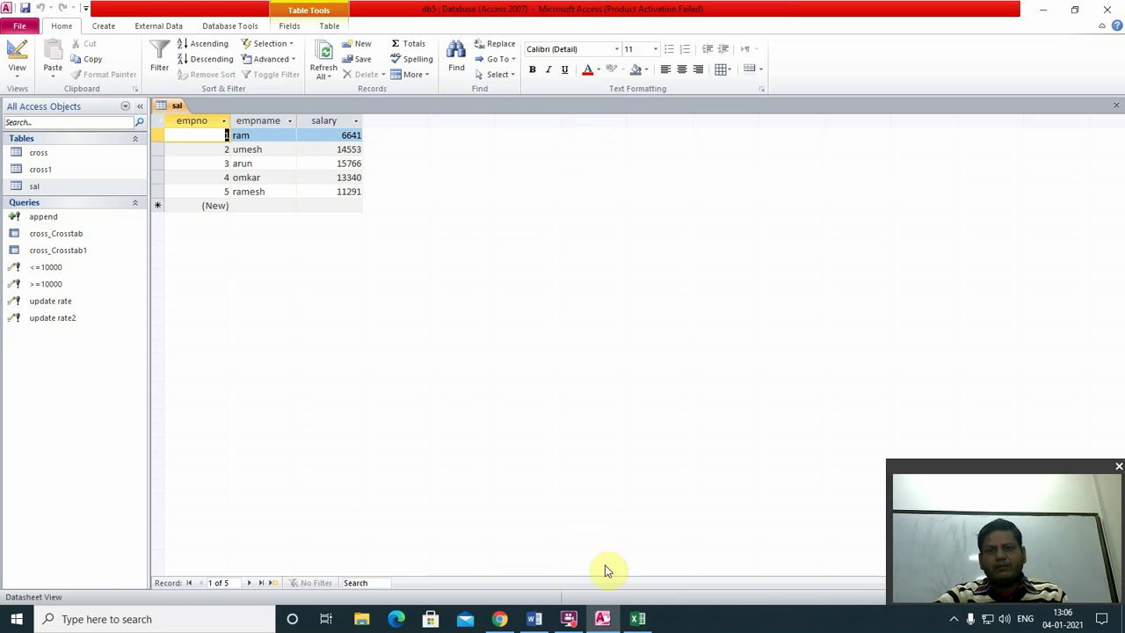
# Switch to the MS Access document in Word and highlight Delete in yellow in the list of action query types.
pyautogui.click(536, 619)
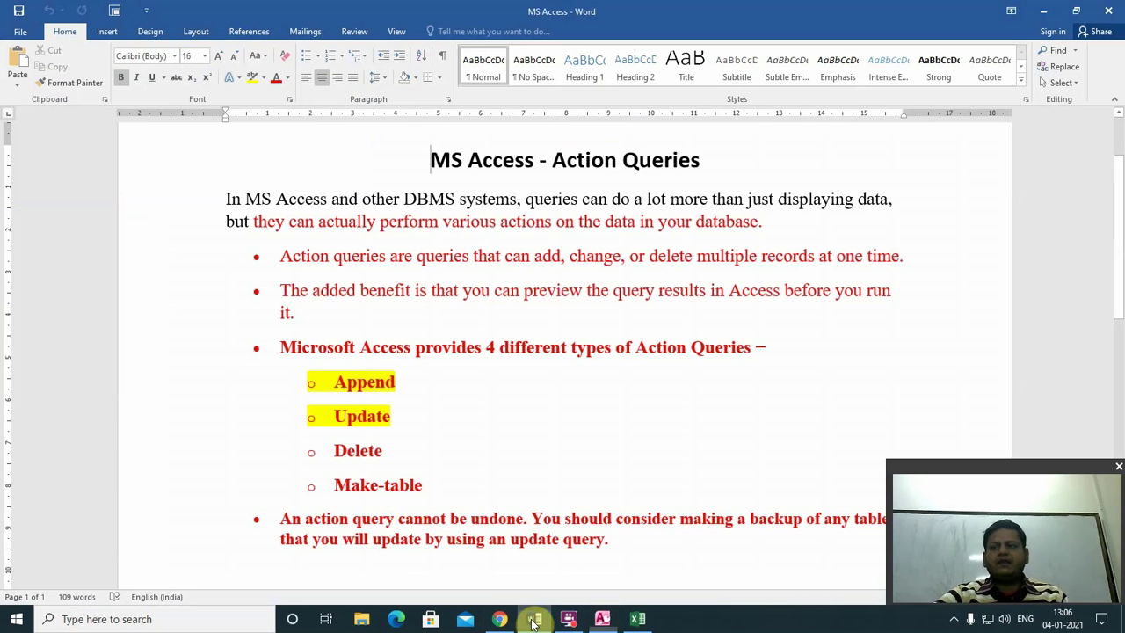
pyautogui.scroll(-1, 398, 310)
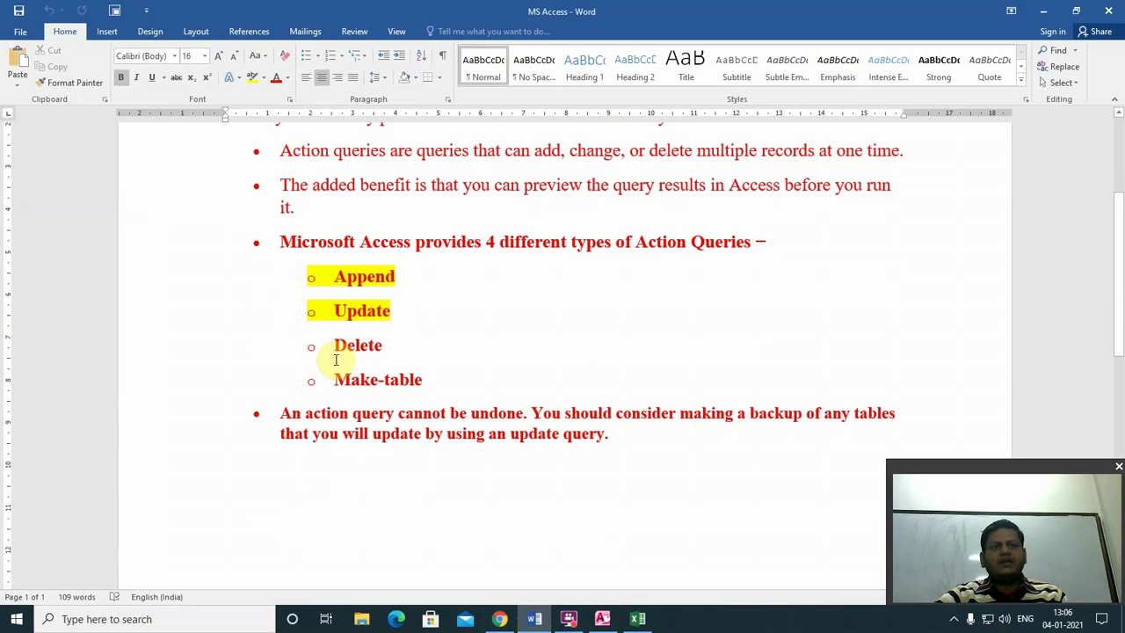
pyautogui.moveTo(334, 348); pyautogui.dragTo(403, 349)
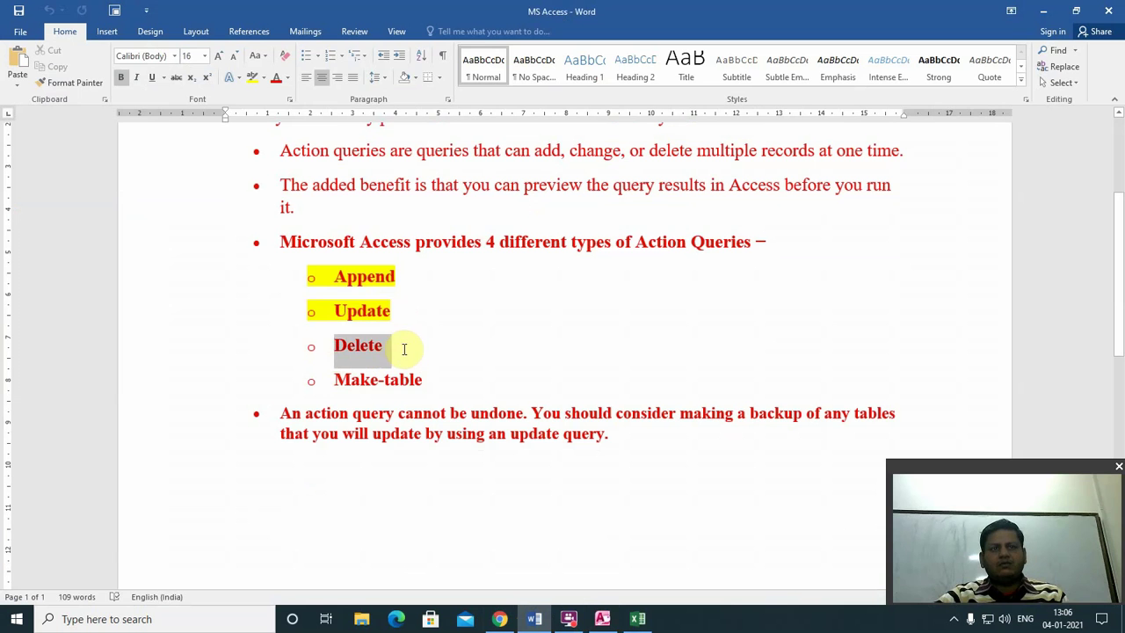
pyautogui.click(252, 77)
pyautogui.click(378, 370)
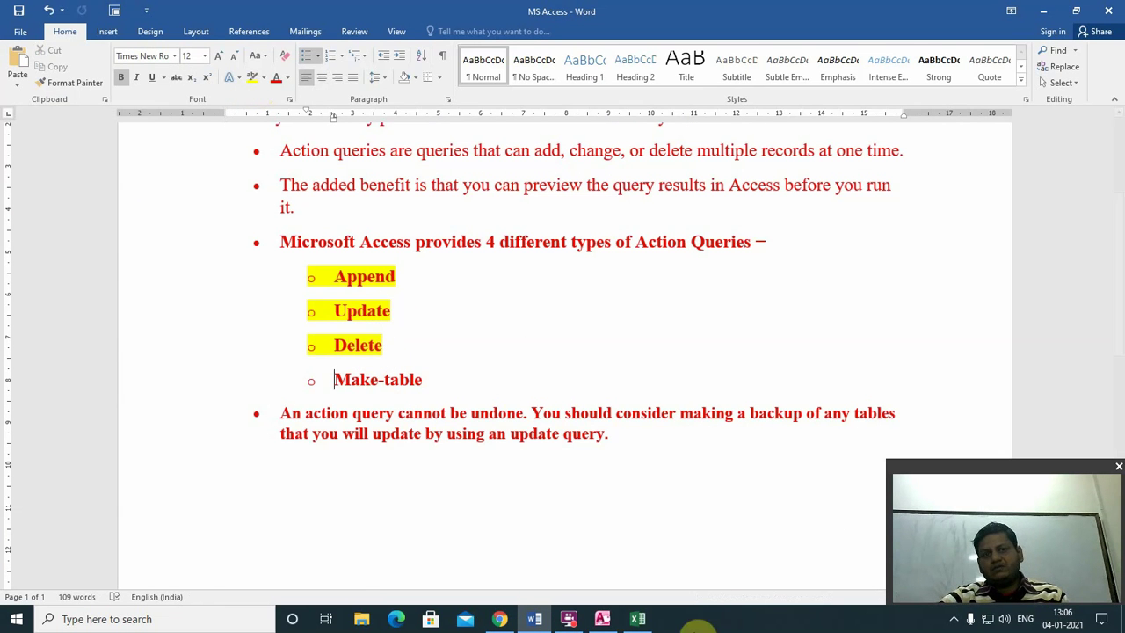
# Switch back to Access, close the sal table, and create a new query in design view based on the sal table.
pyautogui.click(603, 619)
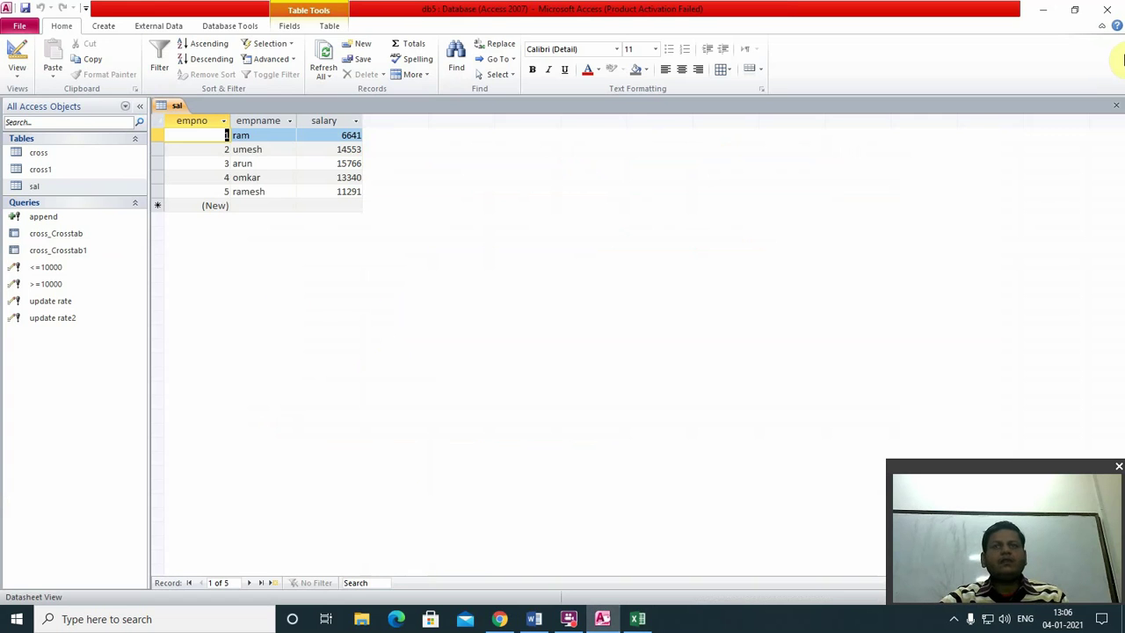
pyautogui.click(1116, 104)
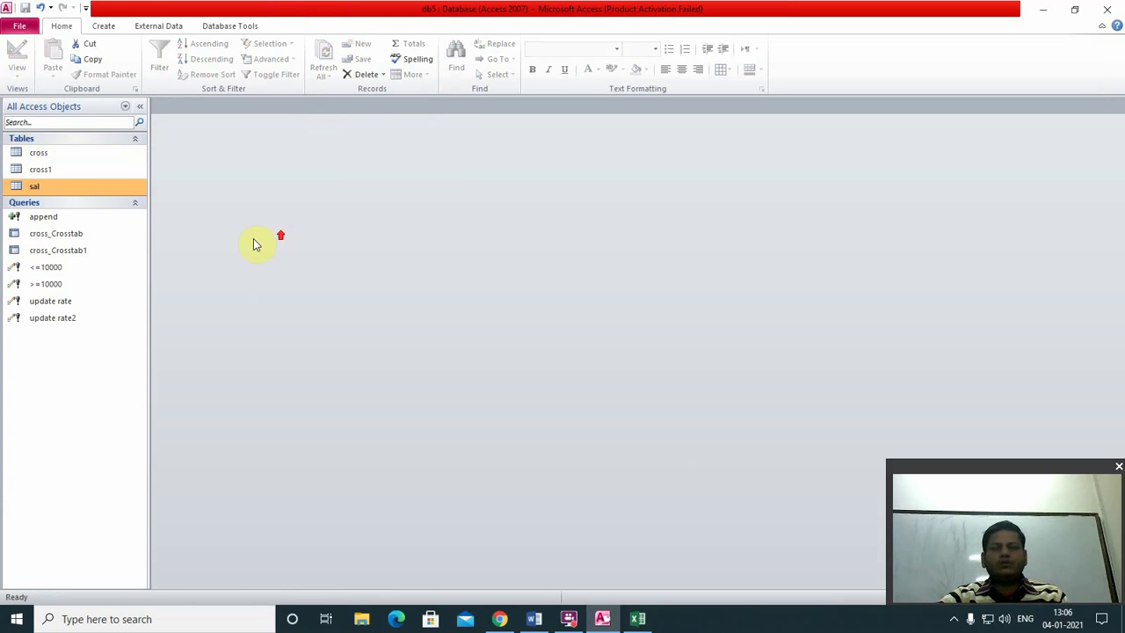
pyautogui.click(103, 26)
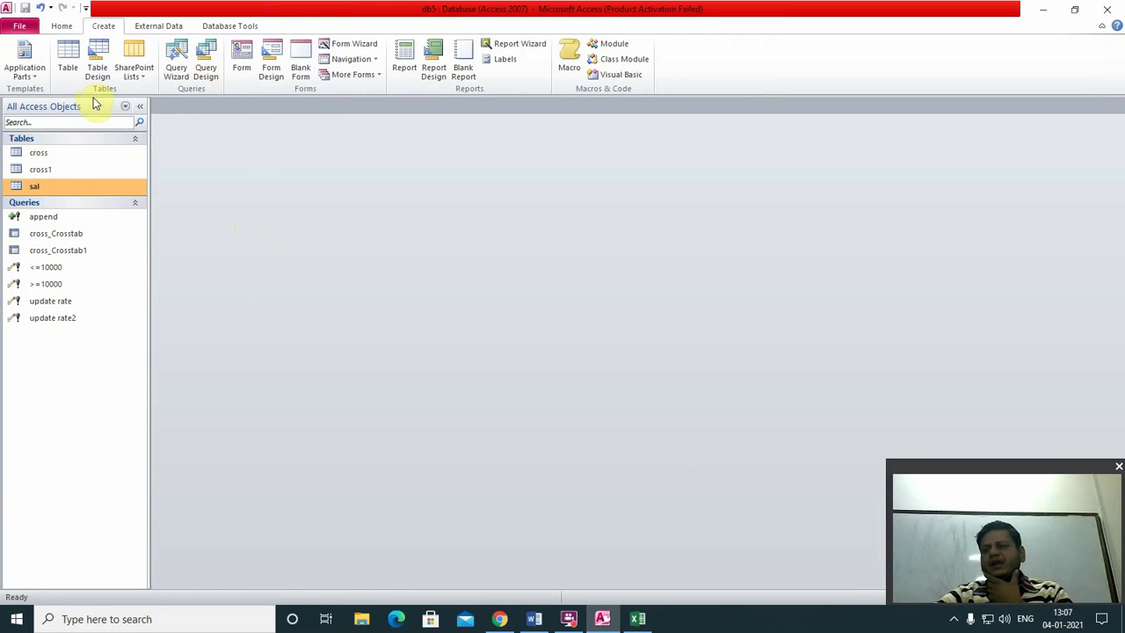
pyautogui.click(208, 70)
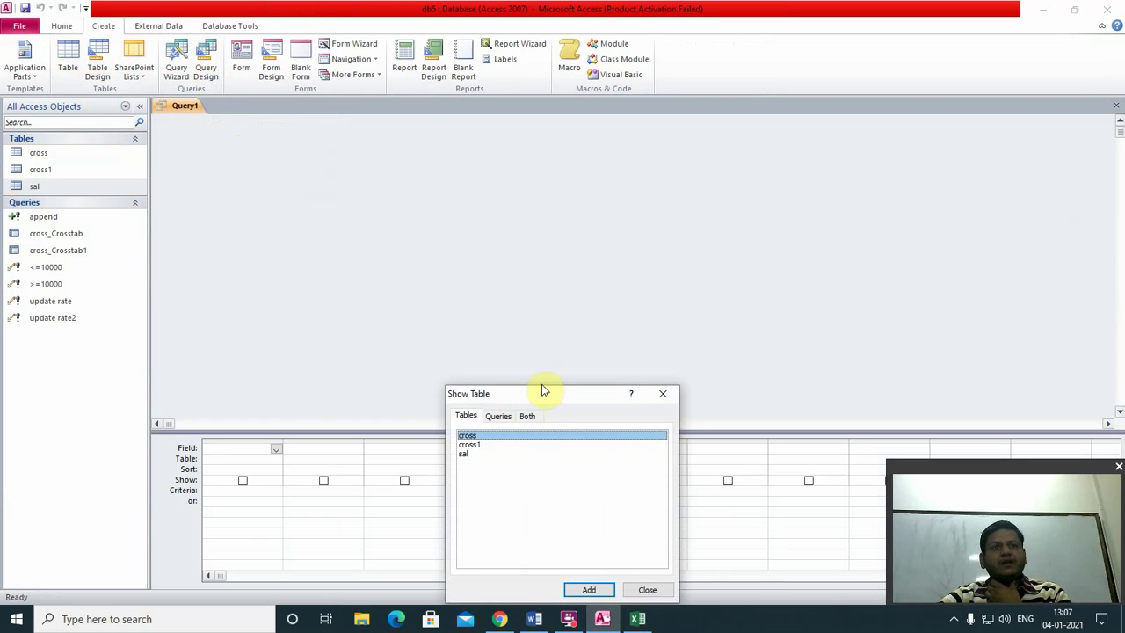
pyautogui.moveTo(543, 394); pyautogui.dragTo(581, 185)
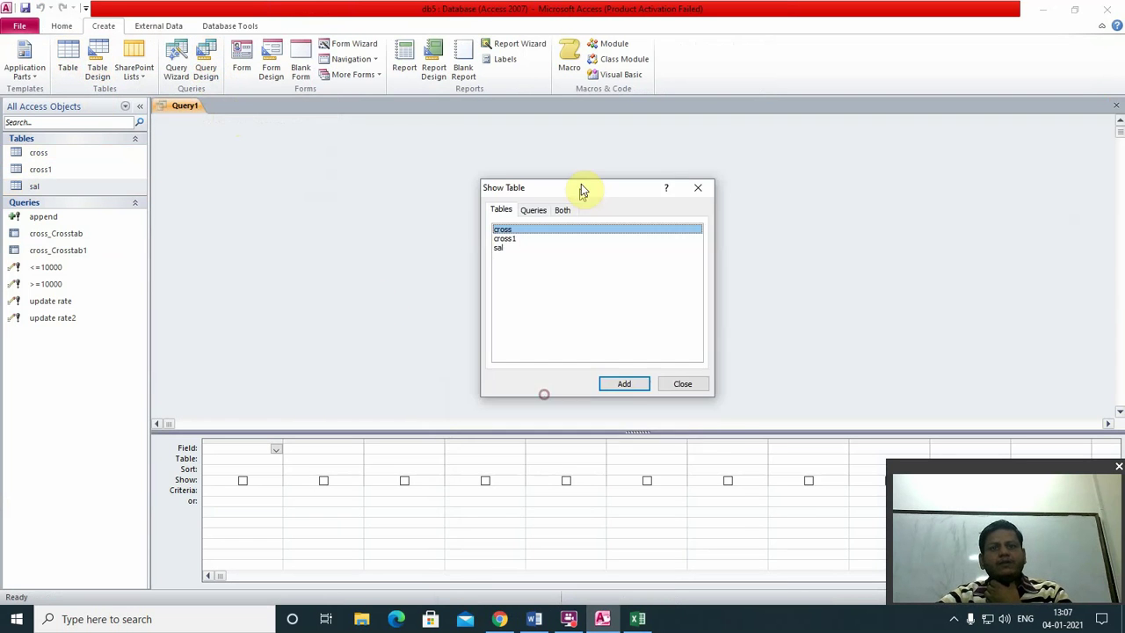
pyautogui.click(499, 243)
pyautogui.click(616, 379)
pyautogui.click(670, 384)
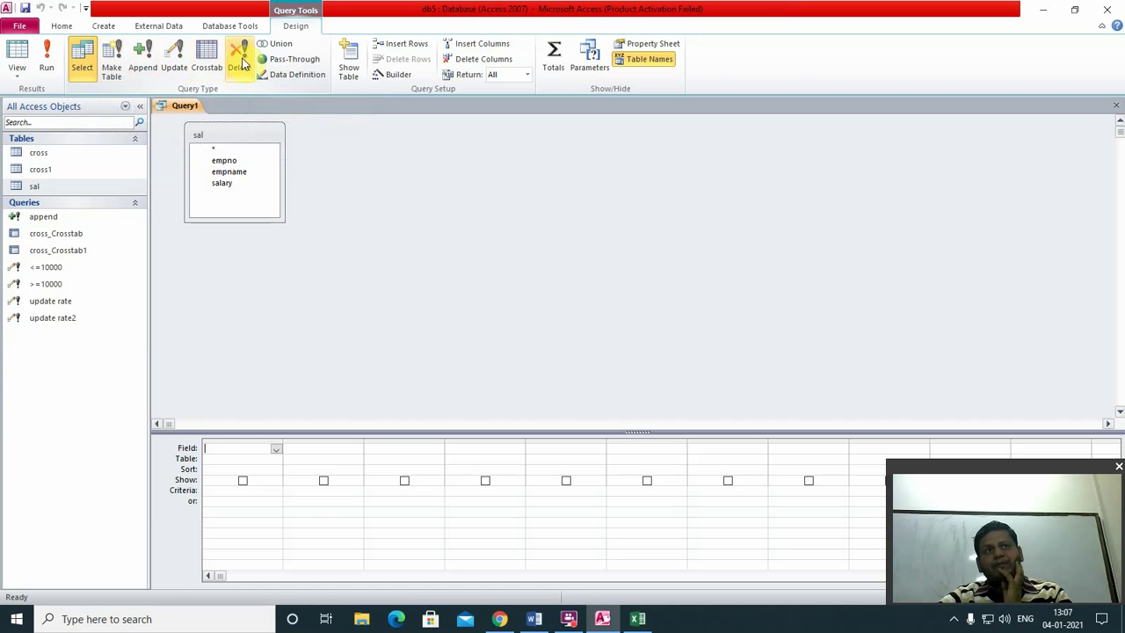
# Turn the new query into a delete query on the salary field with the criteria <=10000.
pyautogui.click(243, 64)
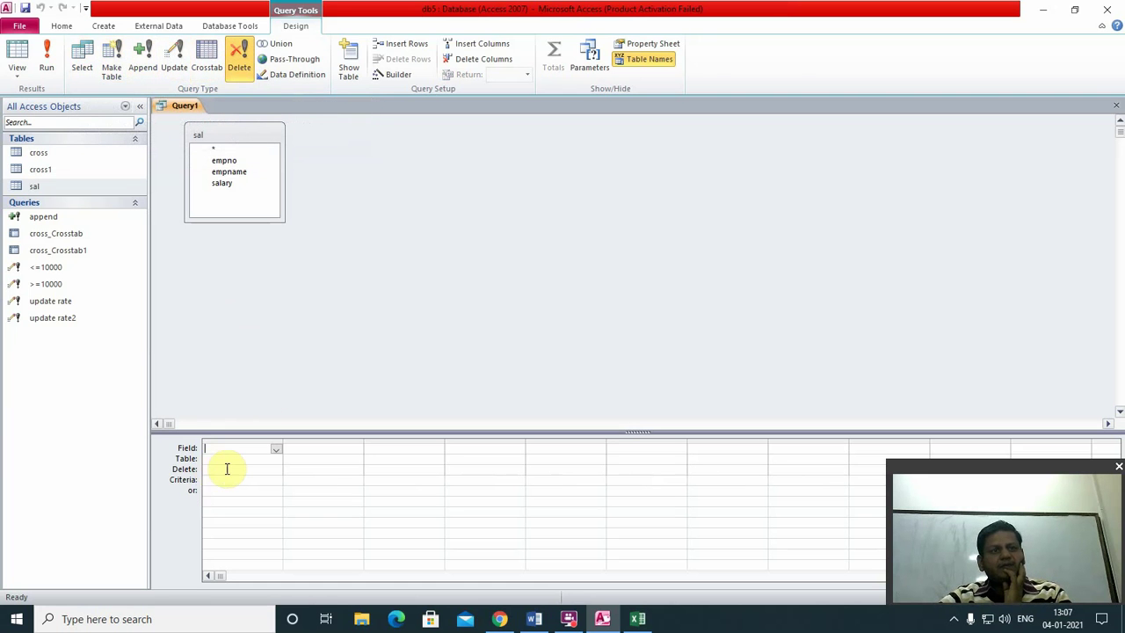
pyautogui.click(276, 449)
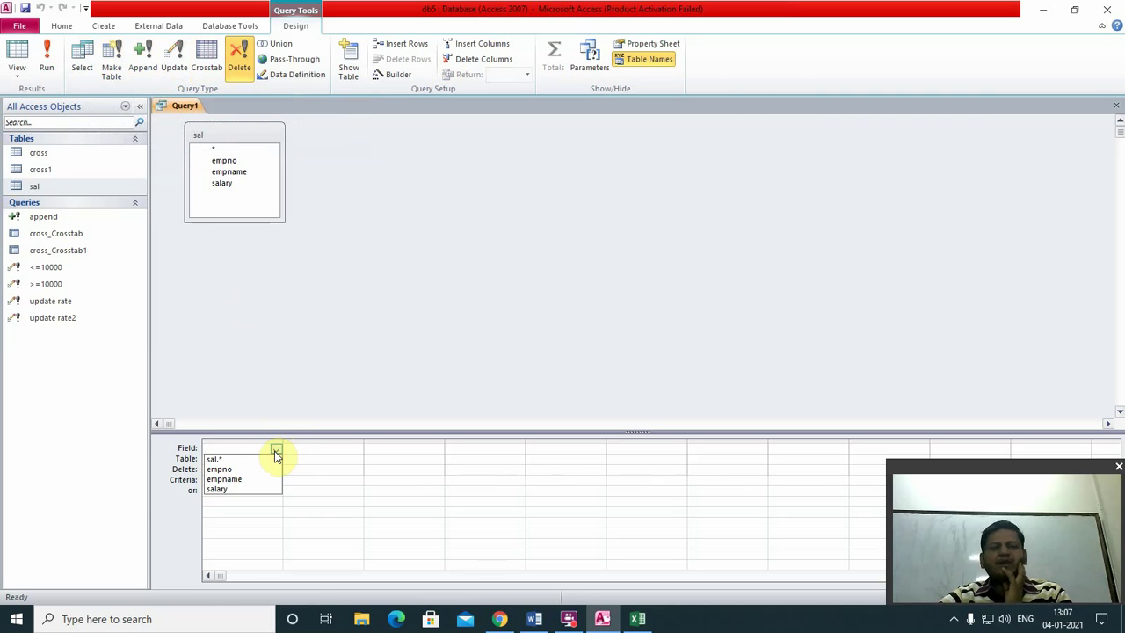
pyautogui.click(247, 490)
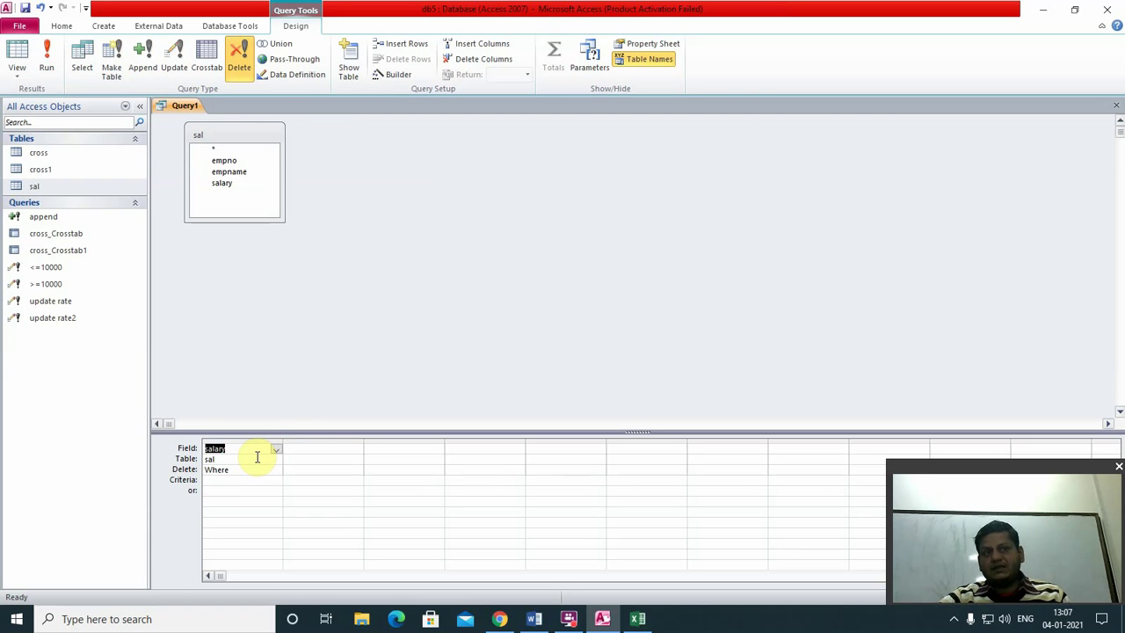
pyautogui.click(220, 481)
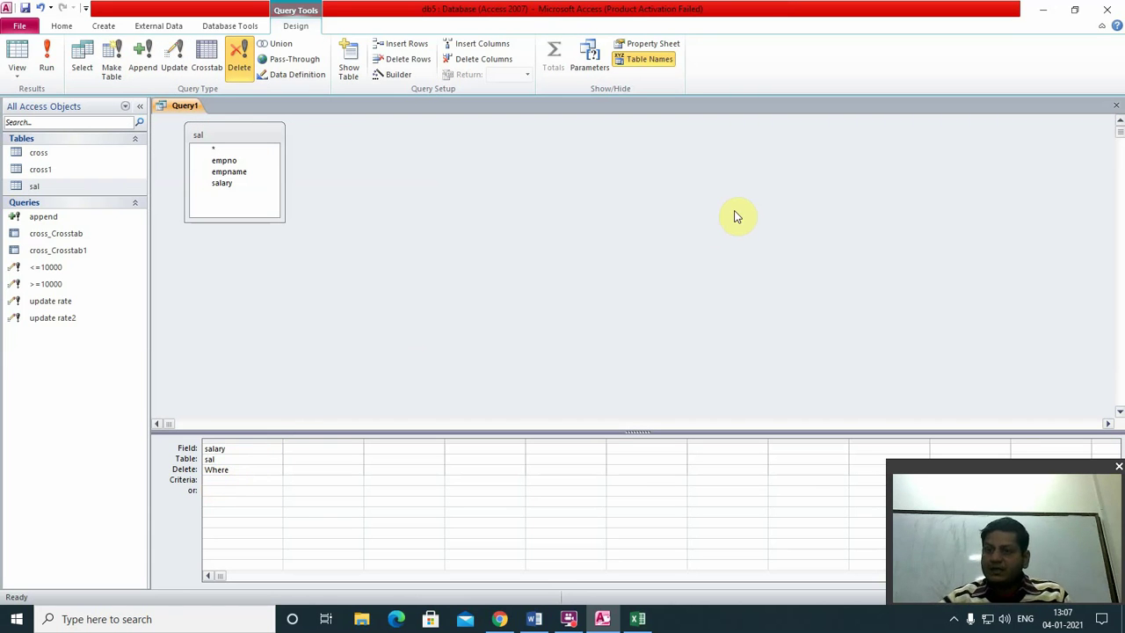
pyautogui.write('<')
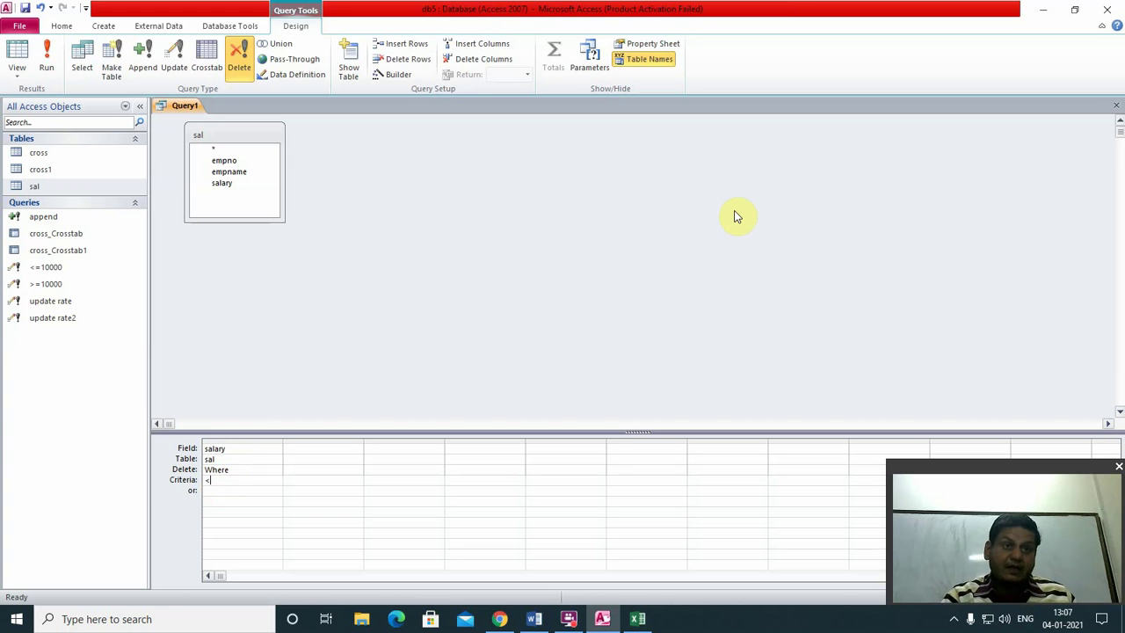
pyautogui.write('=10')
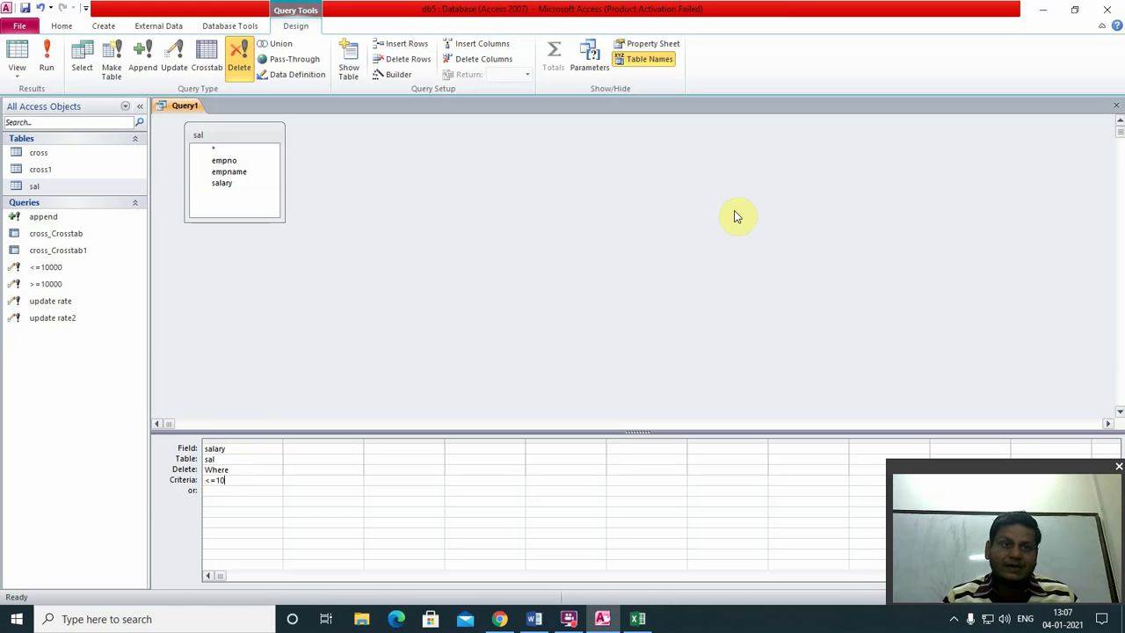
pyautogui.write('000')
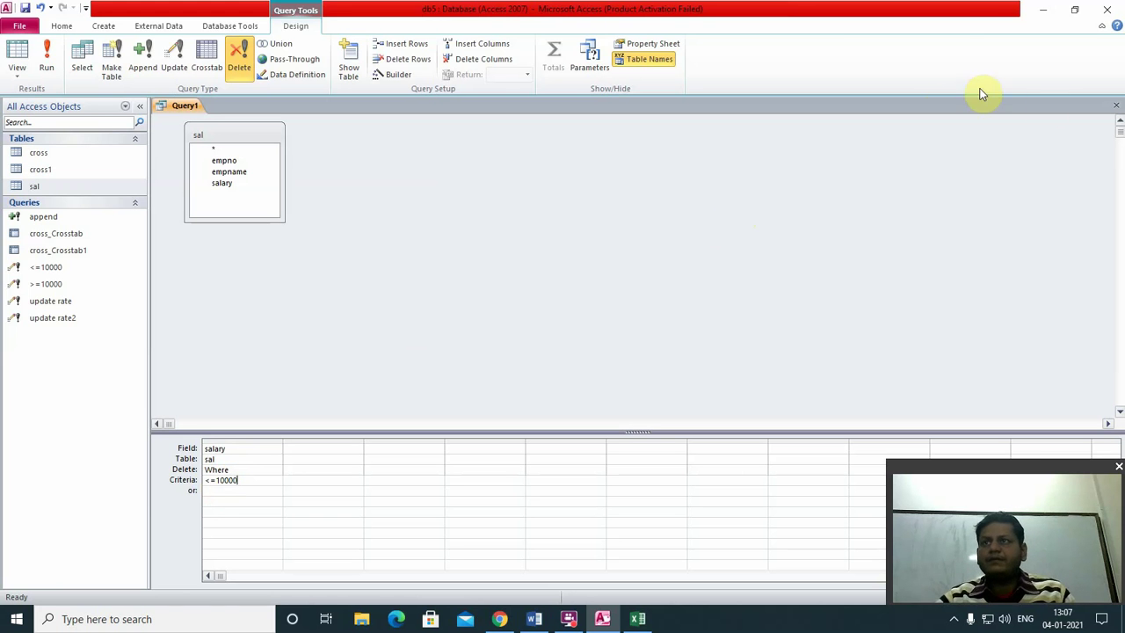
# Close the query and save it under the name "<=10000 record deleted".
pyautogui.click(1117, 106)
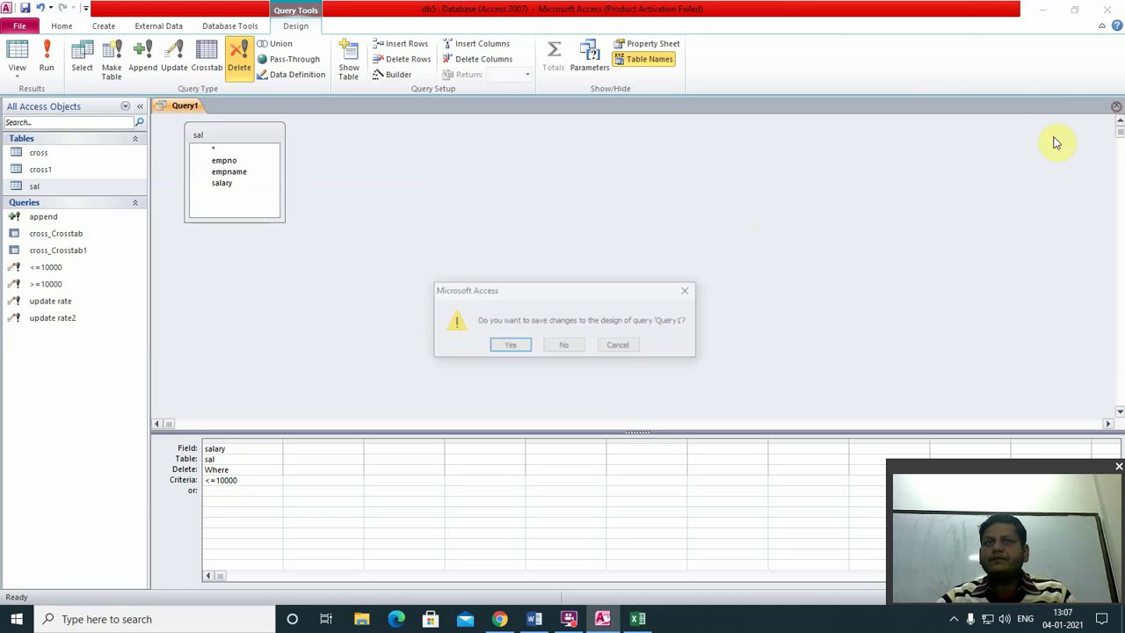
pyautogui.click(516, 348)
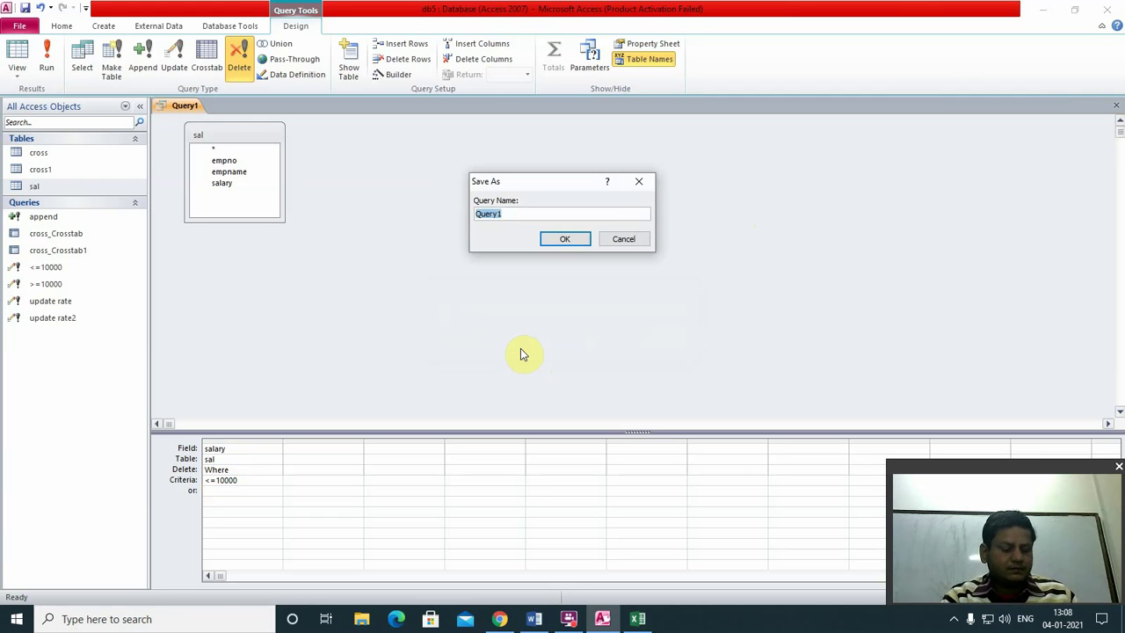
pyautogui.write('<')
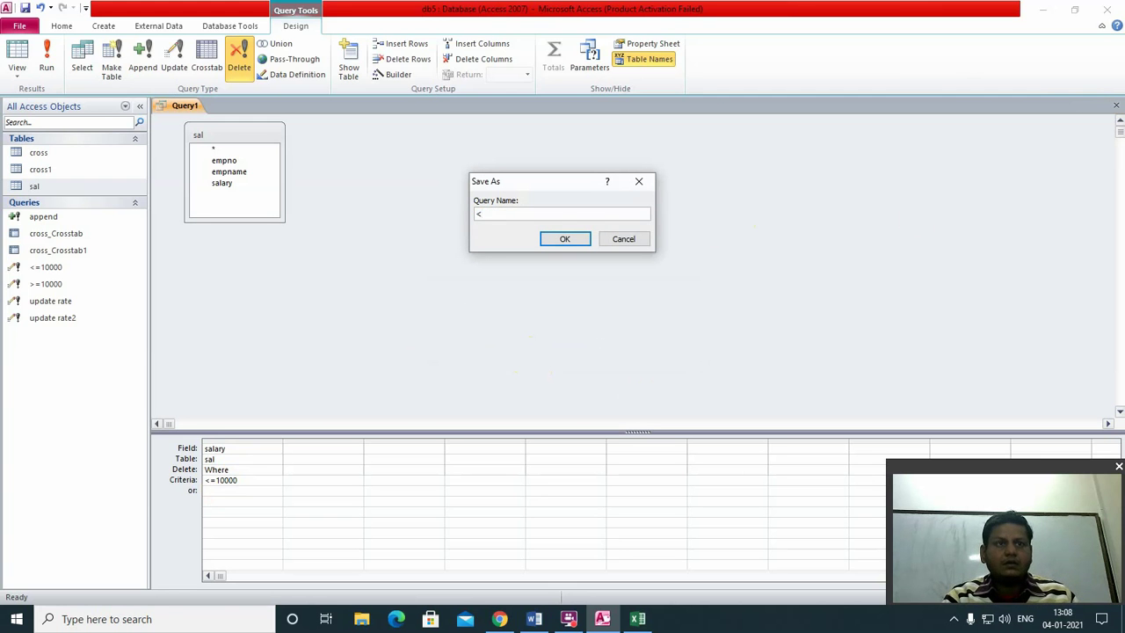
pyautogui.write('=')
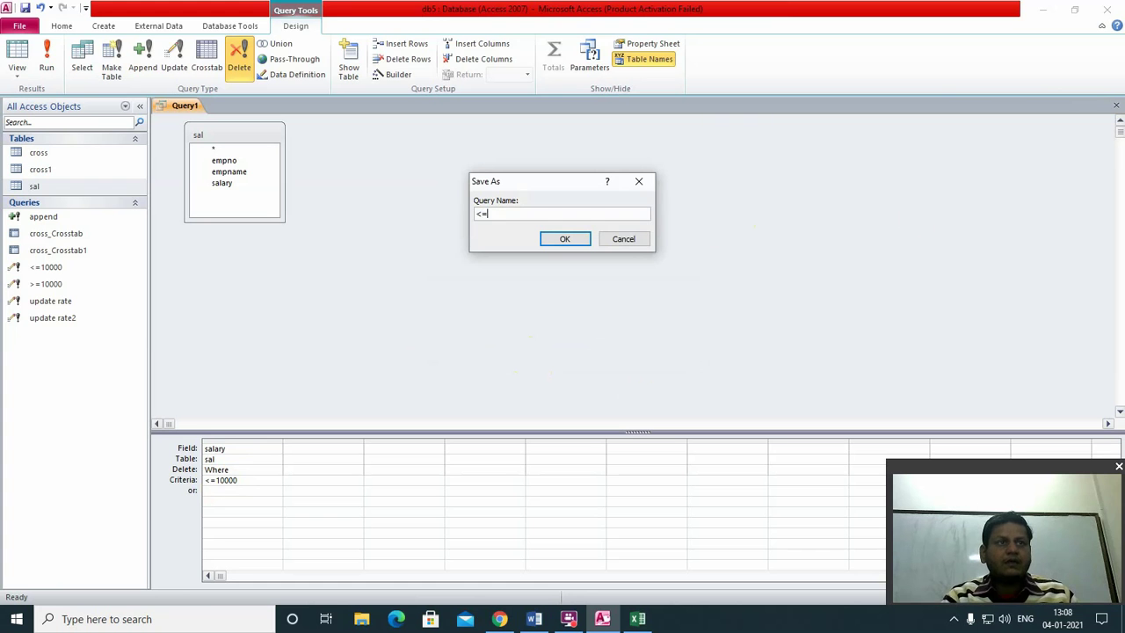
pyautogui.write('1')
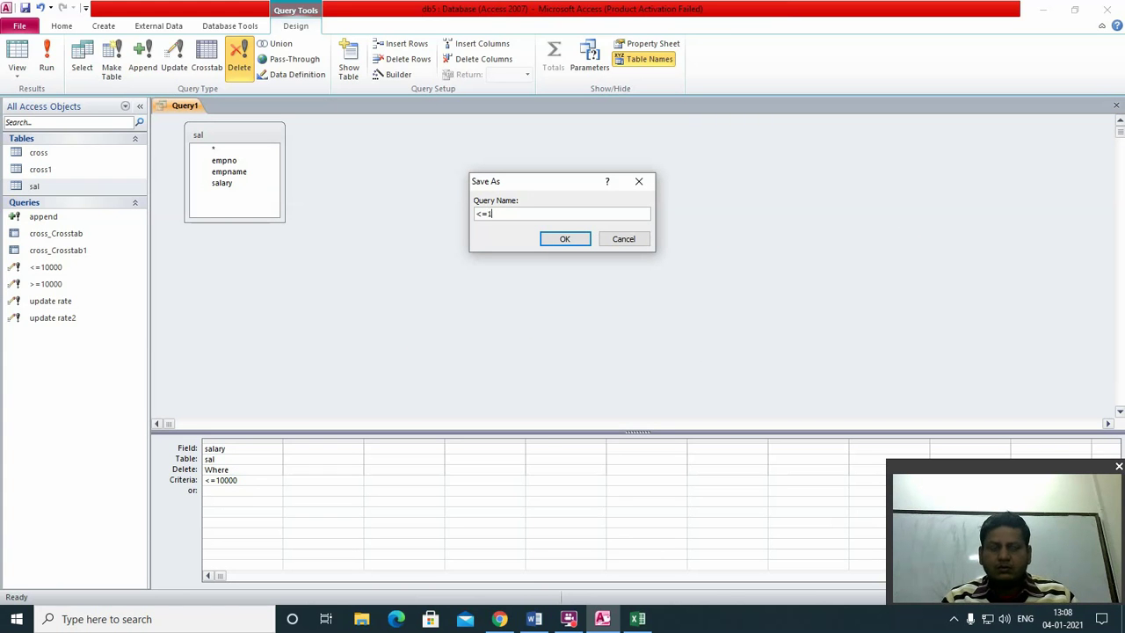
pyautogui.write('0000 ')
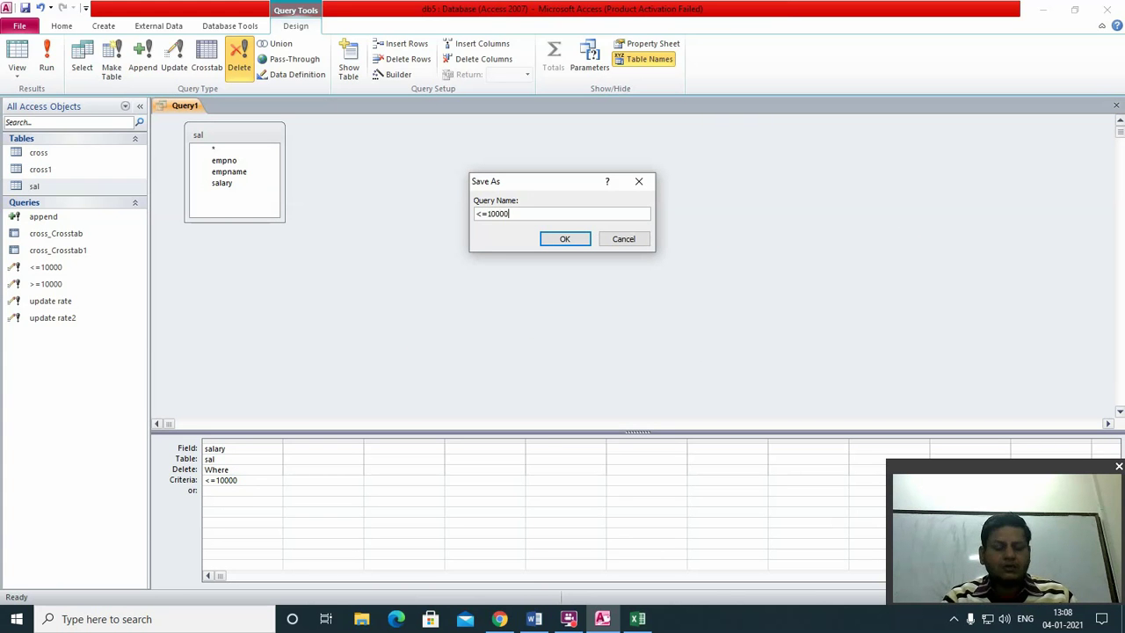
pyautogui.write('delete')
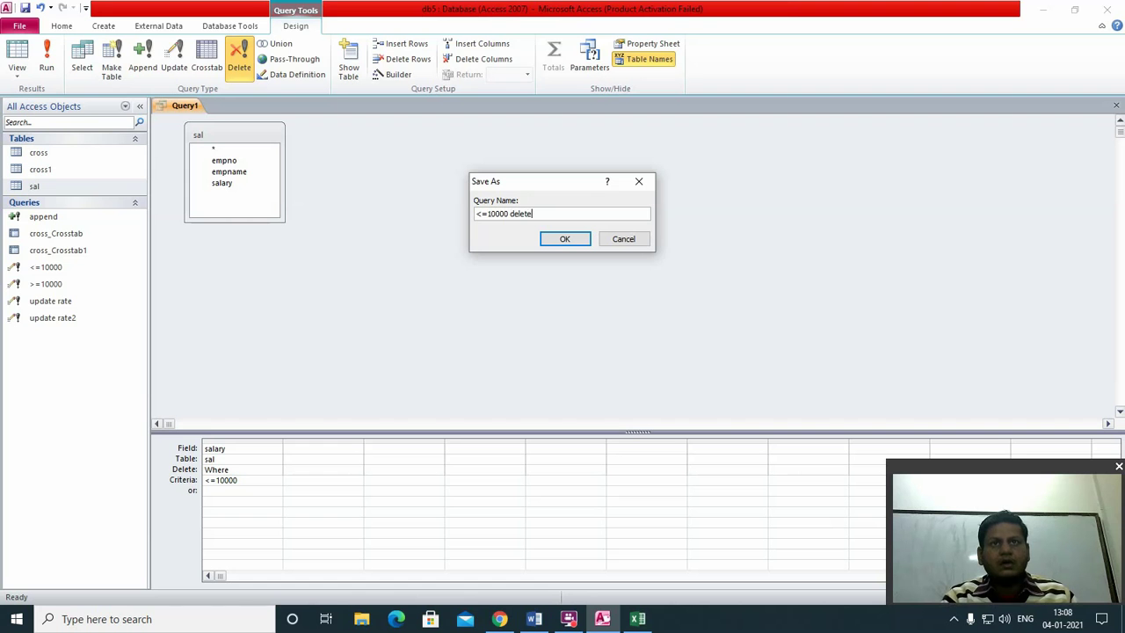
pyautogui.press('BackSpace')
pyautogui.press('BackSpace')
pyautogui.press('BackSpace')
pyautogui.press('BackSpace')
pyautogui.press('BackSpace')
pyautogui.press('BackSpace')
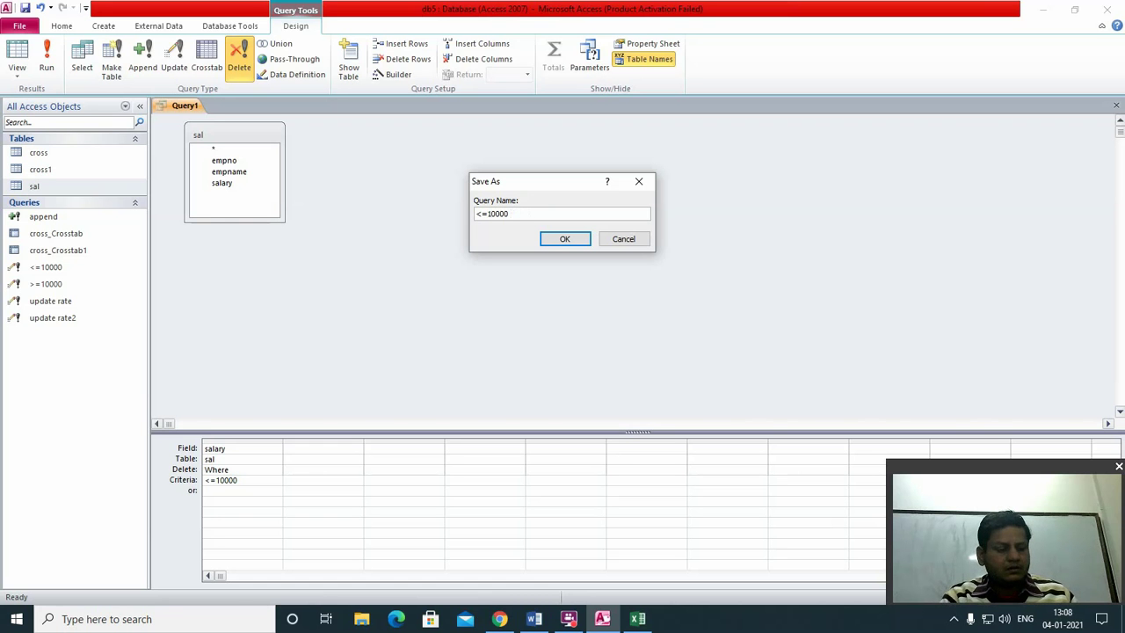
pyautogui.write('record ')
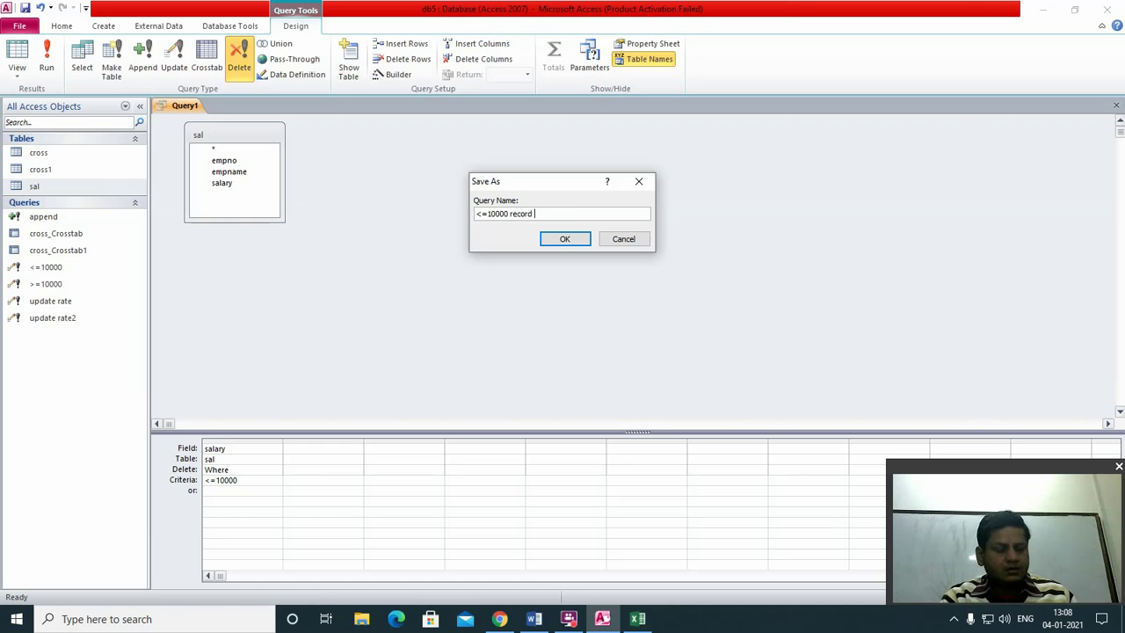
pyautogui.write('deleted')
pyautogui.press('Return')
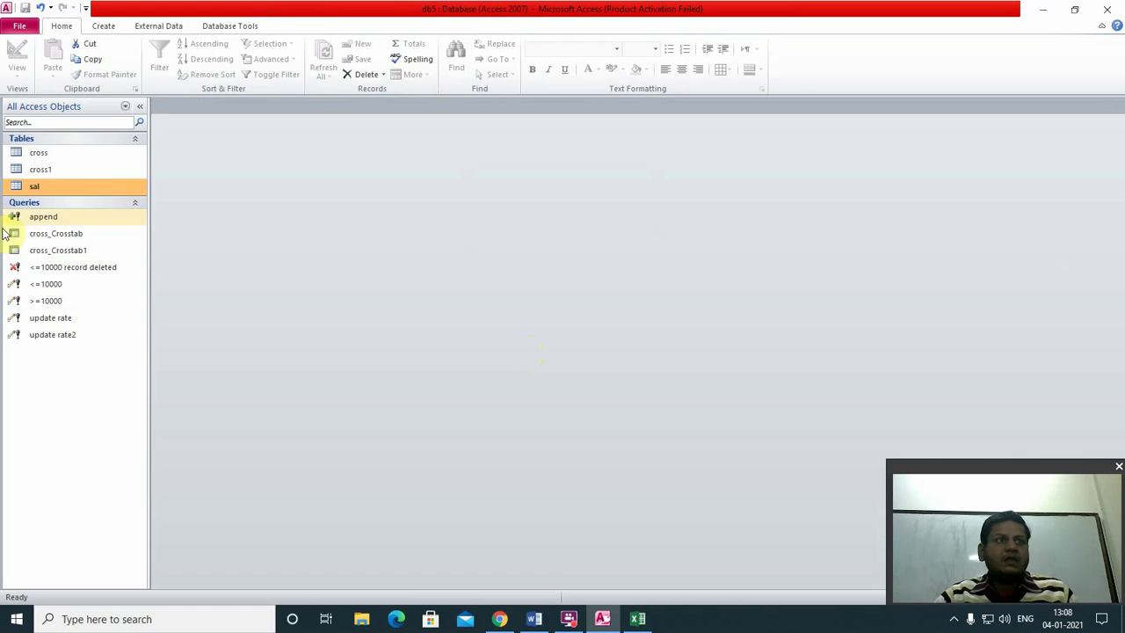
# Run the <=10000 record deleted query, accepting the deletion, and open the sal table to review the remaining records before closing it.
pyautogui.doubleClick(108, 270)
pyautogui.click(507, 359)
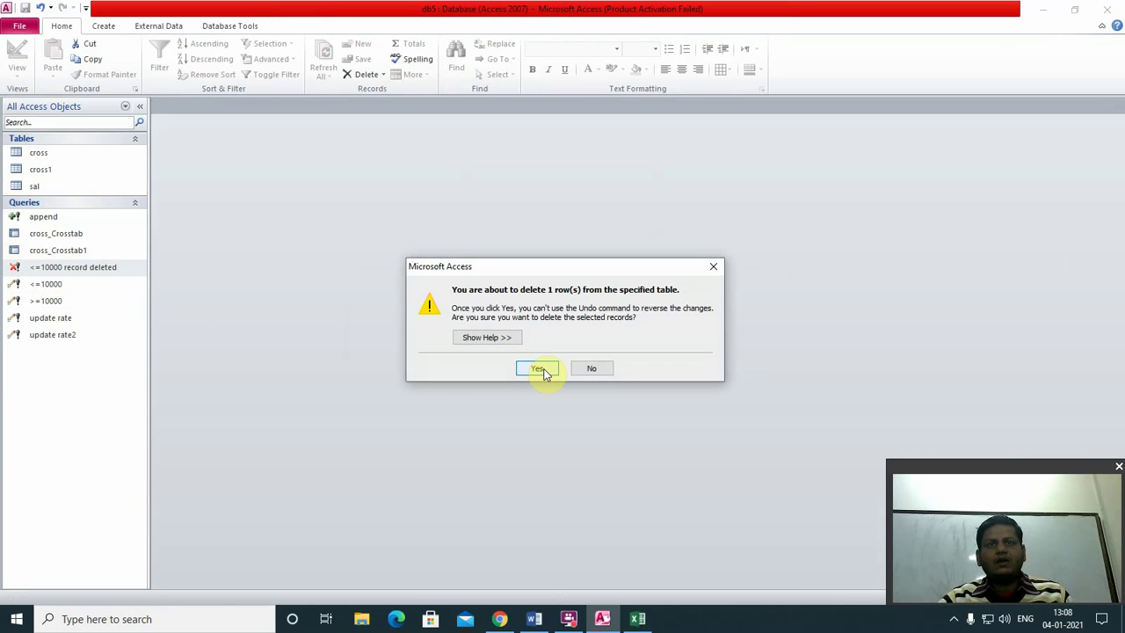
pyautogui.click(545, 370)
pyautogui.click(41, 186)
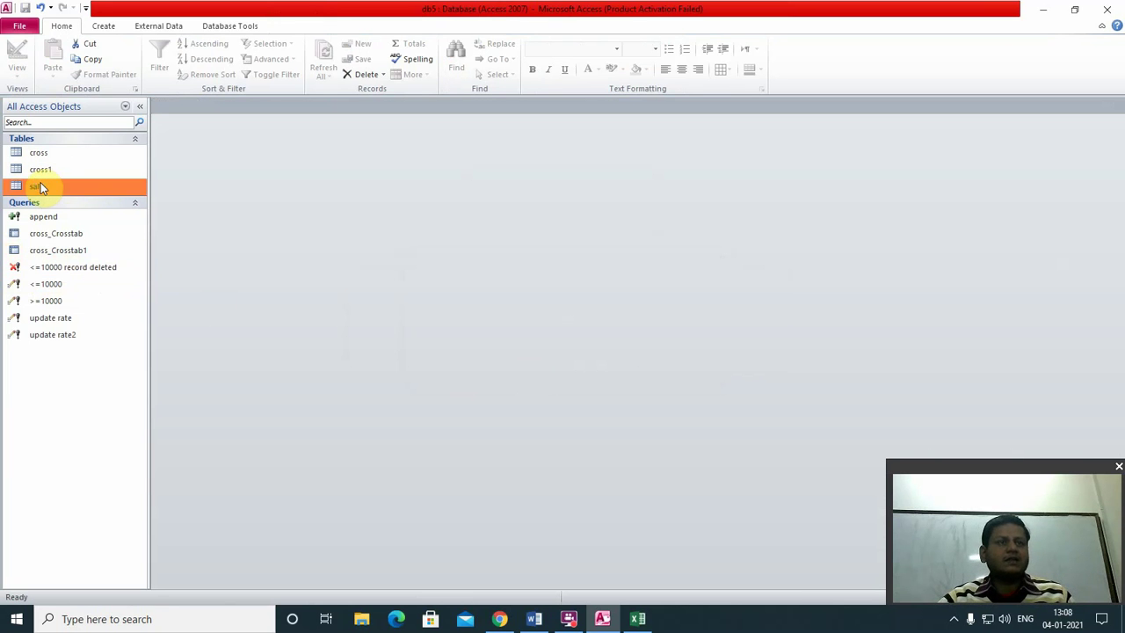
pyautogui.doubleClick(40, 186)
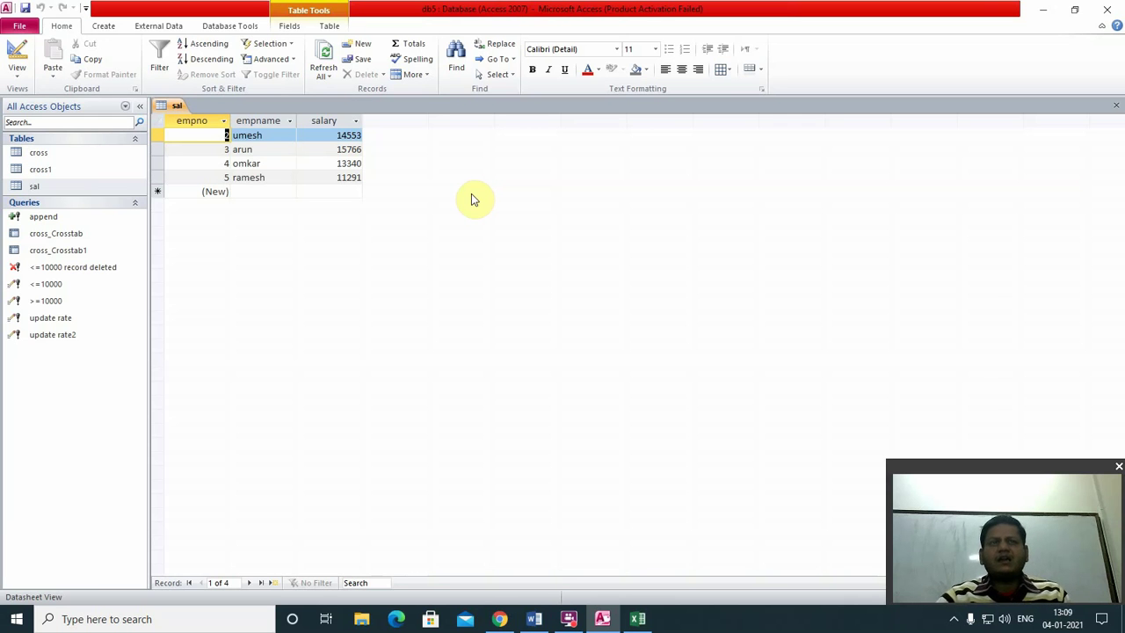
pyautogui.click(1116, 105)
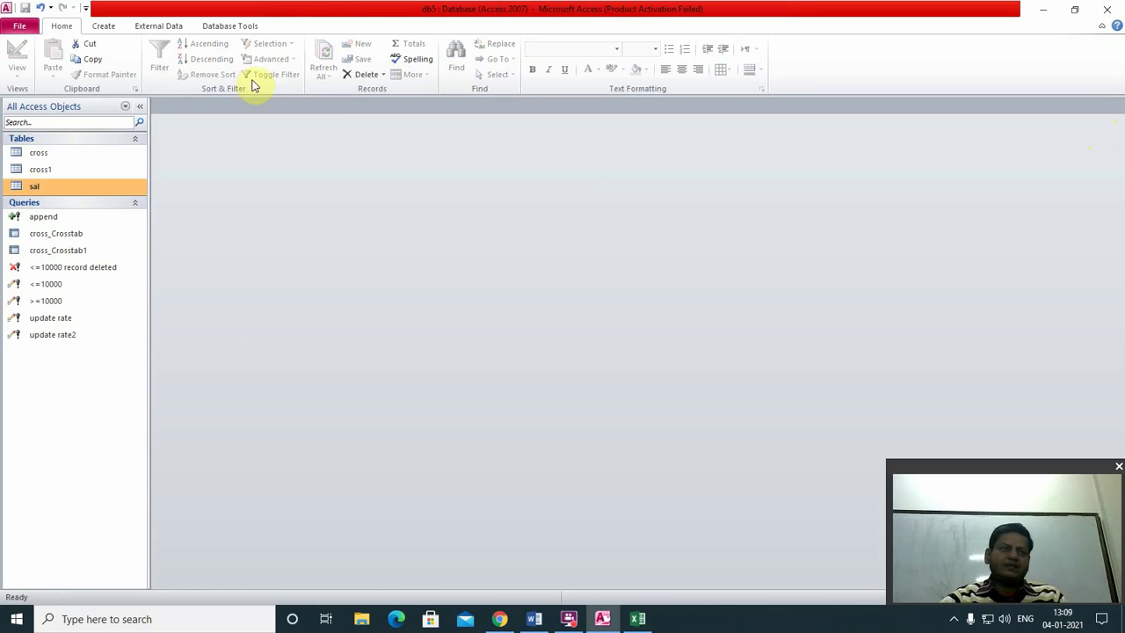
# Create a new query in design view with the cross1 and sal tables, and remove cross1 so only sal is used.
pyautogui.click(104, 26)
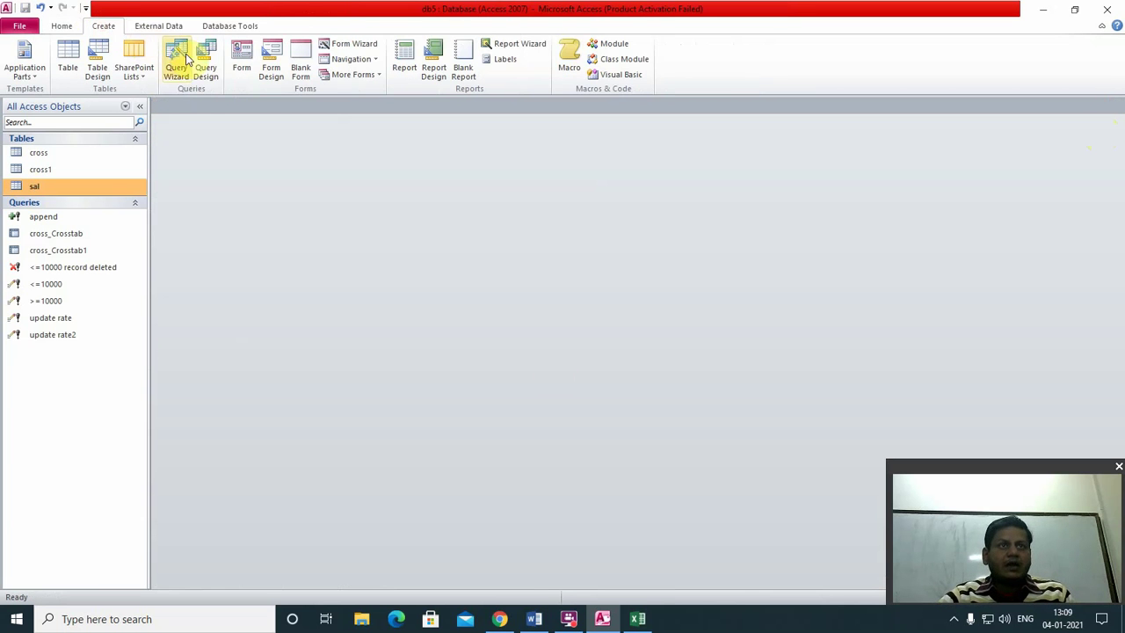
pyautogui.click(206, 67)
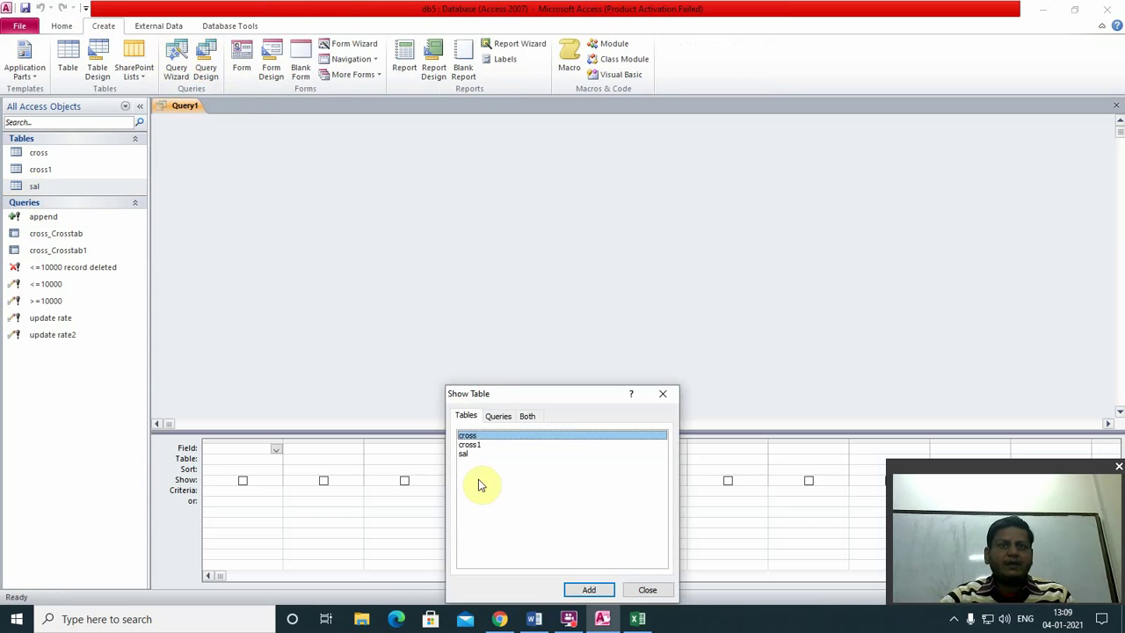
pyautogui.click(467, 444)
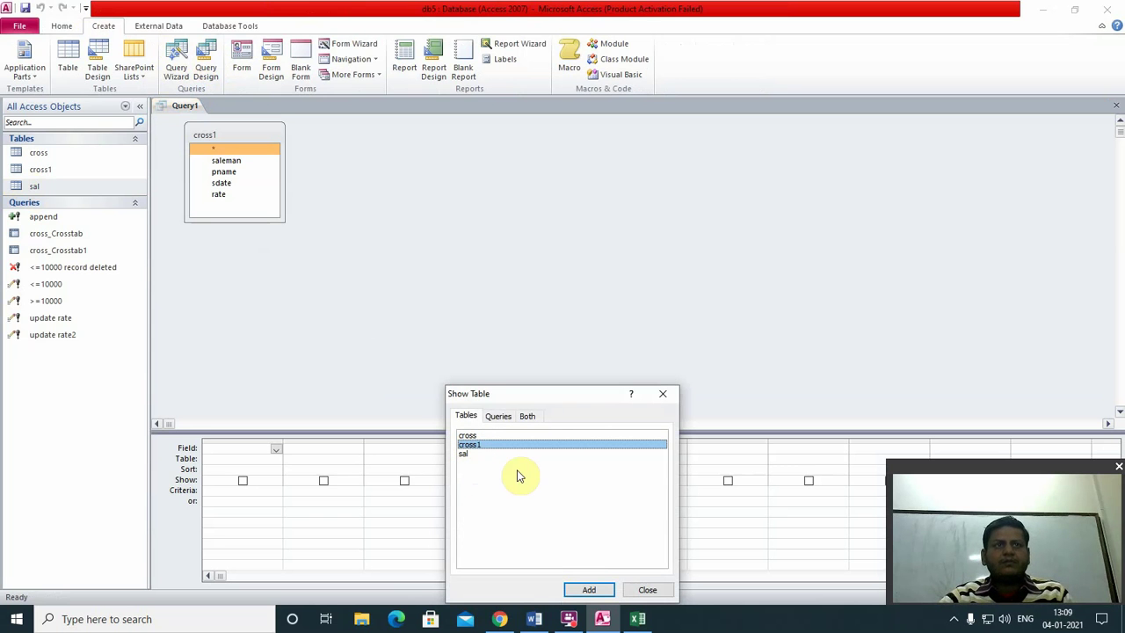
pyautogui.click(464, 454)
pyautogui.click(589, 590)
pyautogui.click(644, 590)
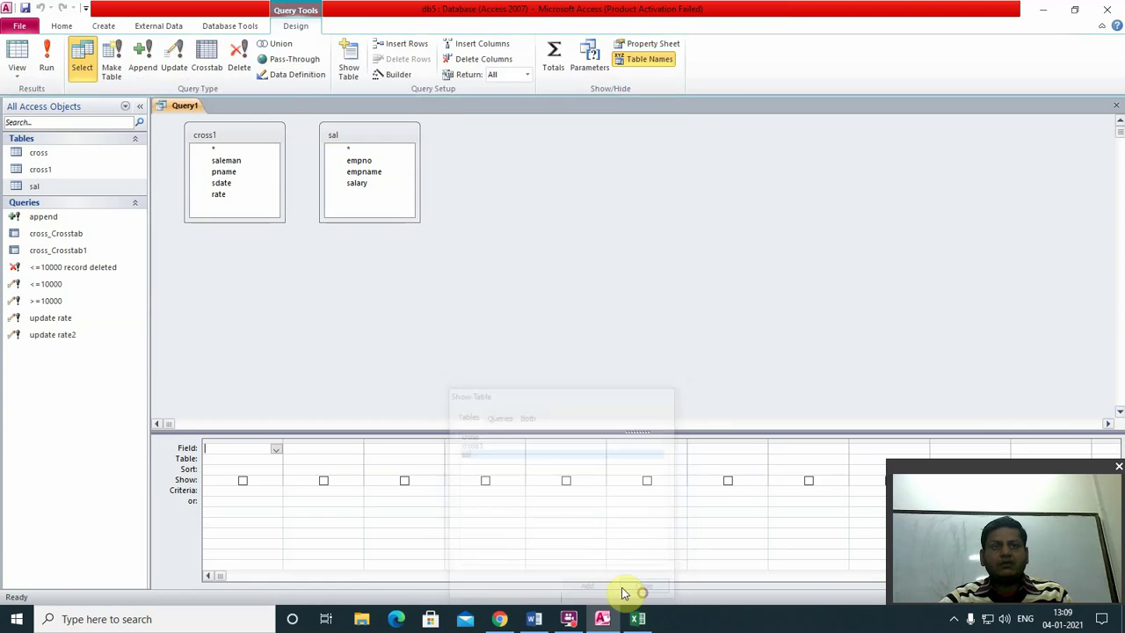
pyautogui.click(255, 140)
pyautogui.press('Delete')
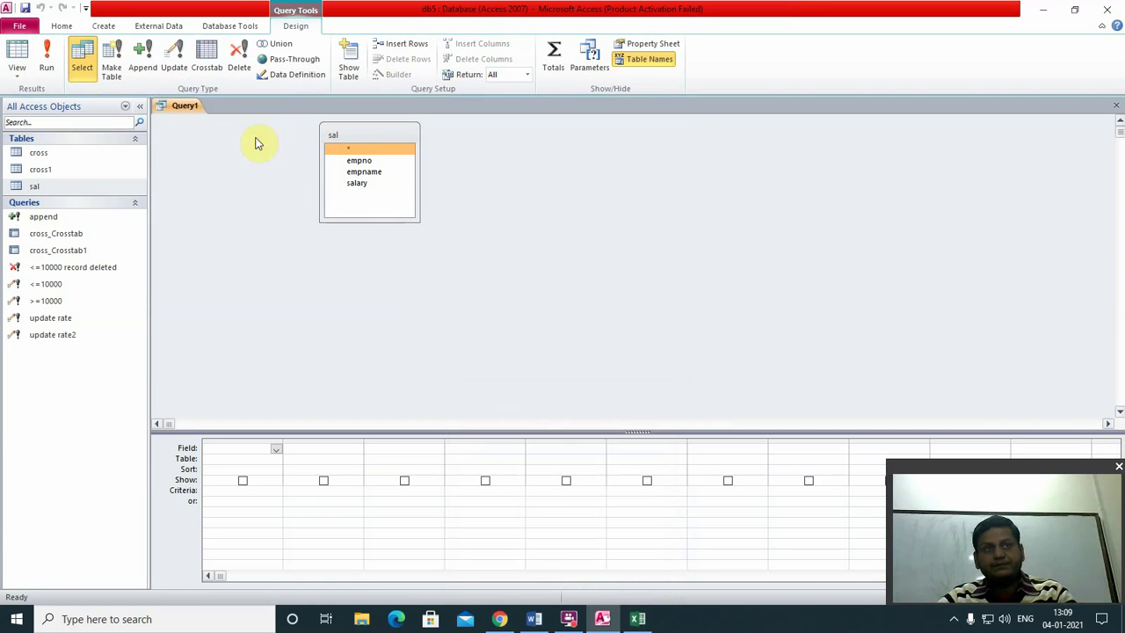
pyautogui.moveTo(362, 132); pyautogui.dragTo(279, 115)
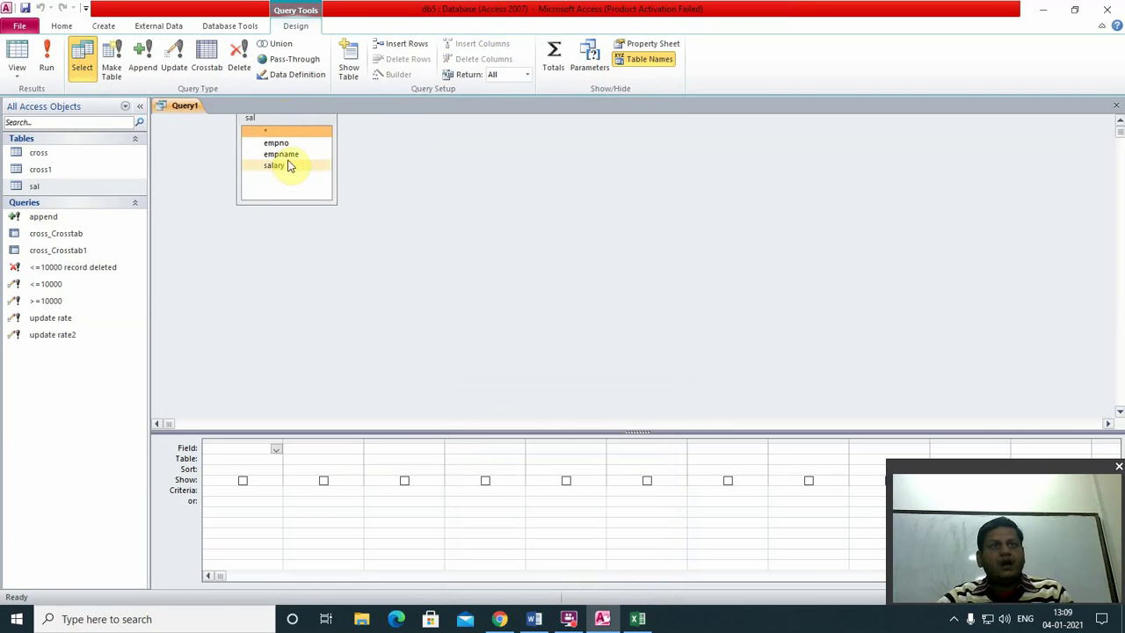
# Add the empname field, make the query a delete query, and enter the employee's first name as the criteria.
pyautogui.doubleClick(289, 154)
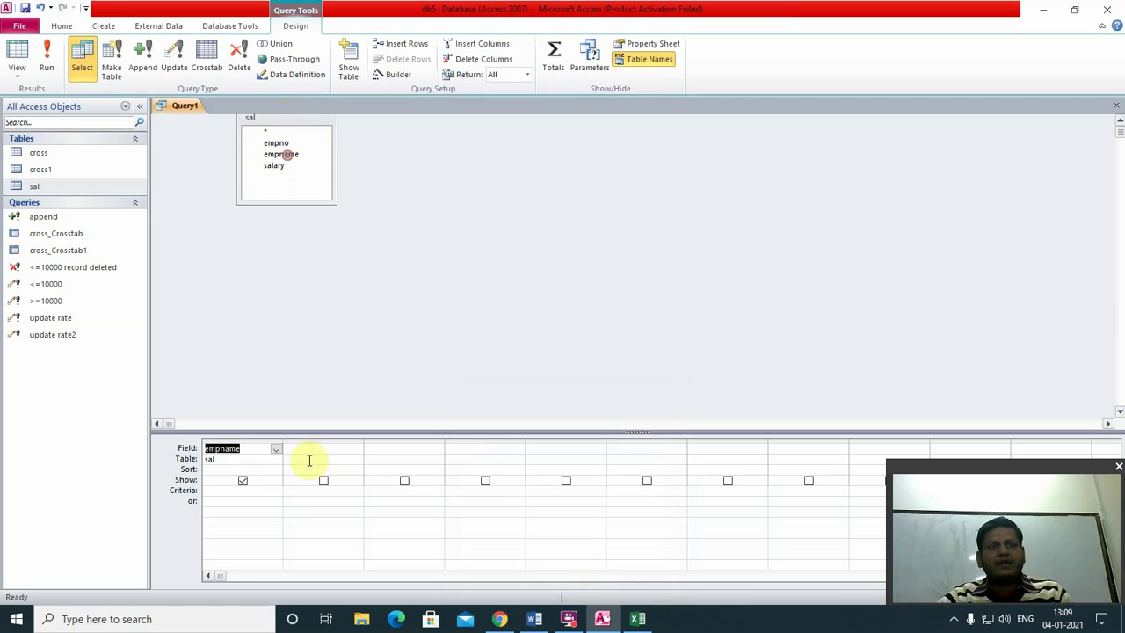
pyautogui.click(221, 490)
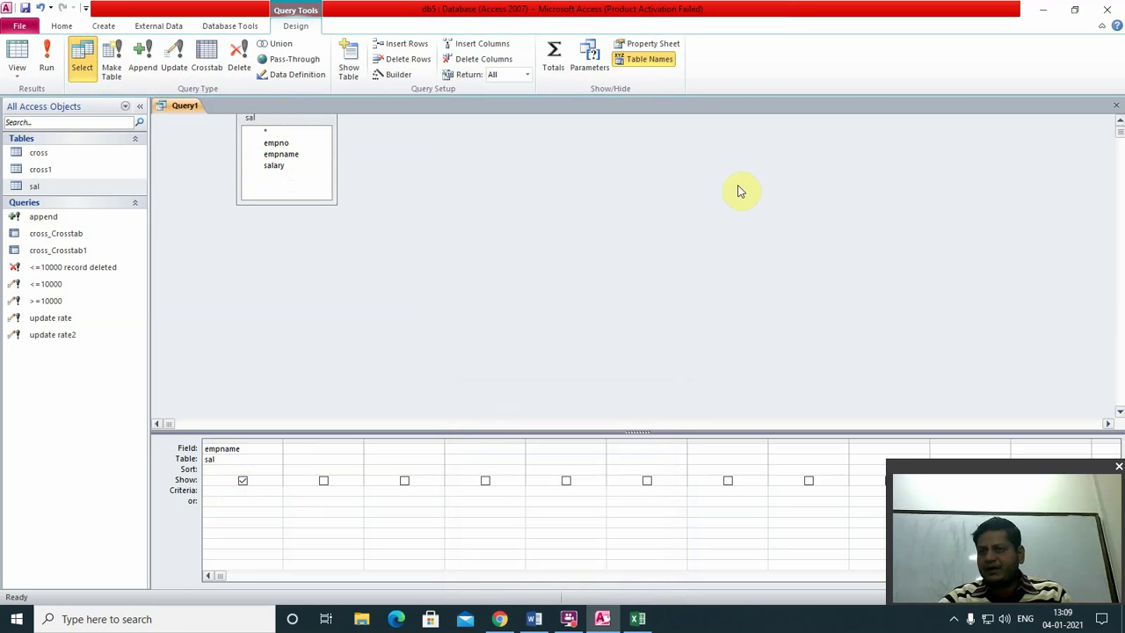
pyautogui.click(239, 60)
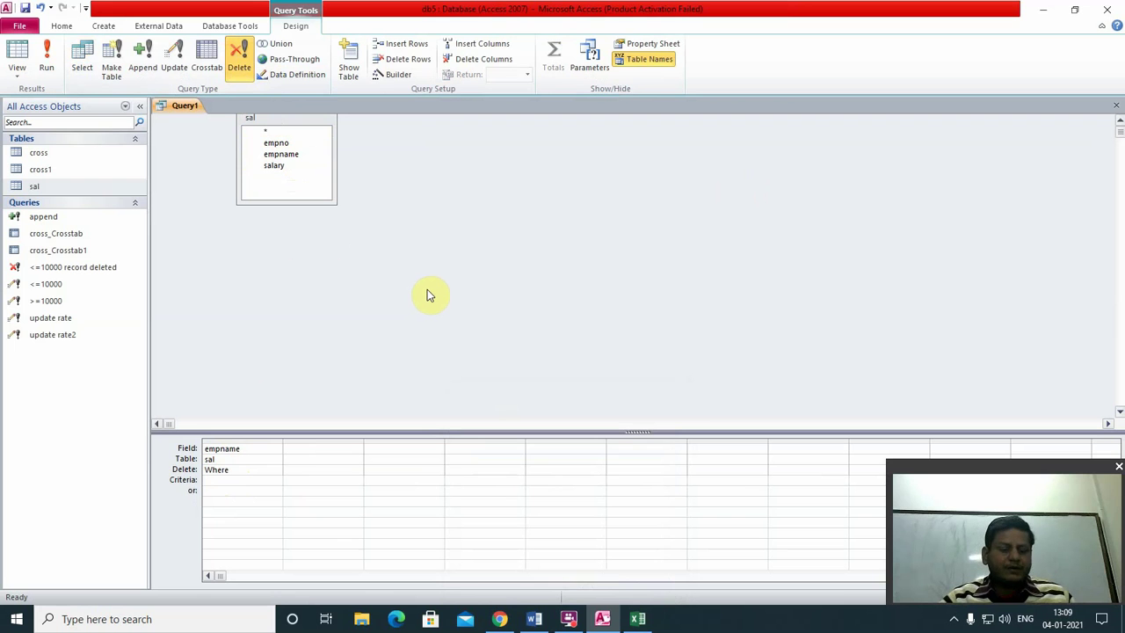
pyautogui.write('omkar')
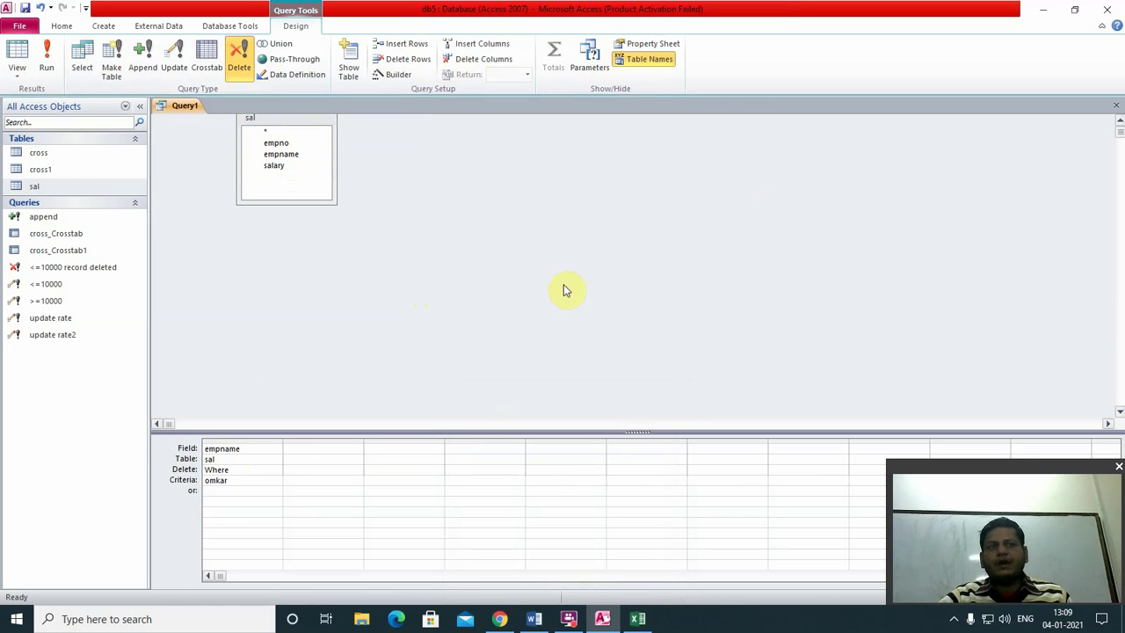
# Close the new query and save it under the name "delete query".
pyautogui.click(1117, 106)
pyautogui.click(515, 346)
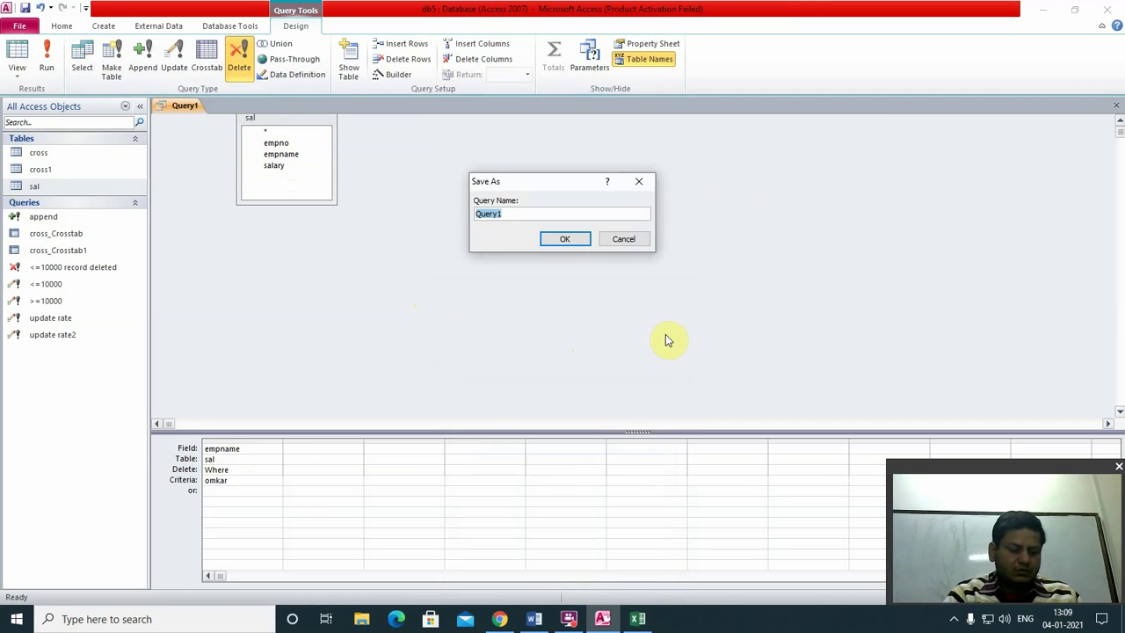
pyautogui.write('d')
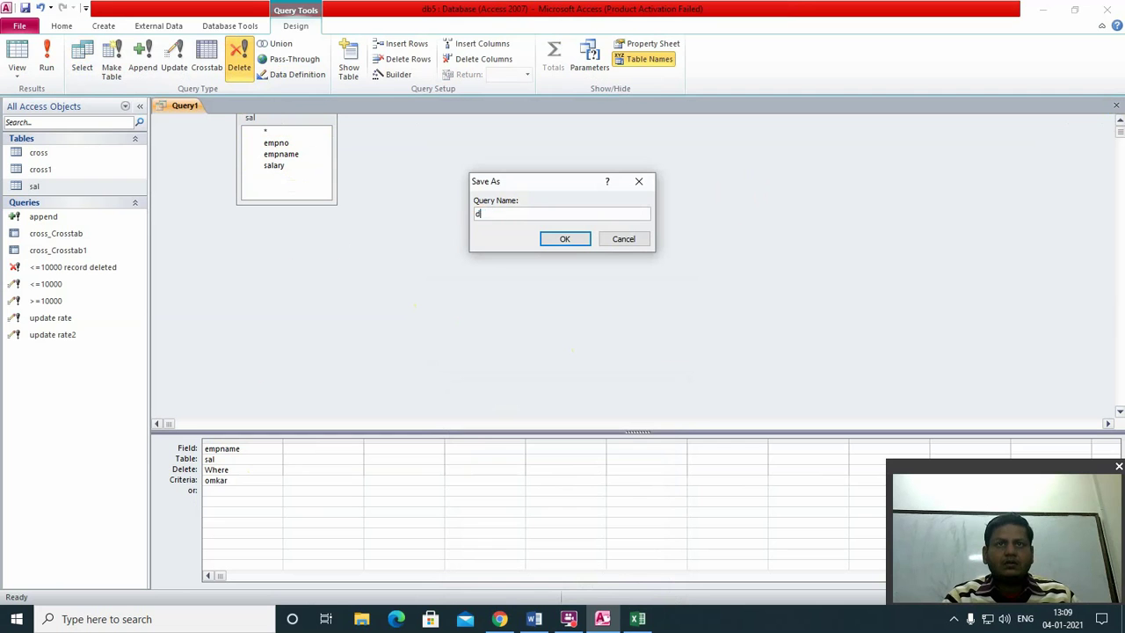
pyautogui.write('elete')
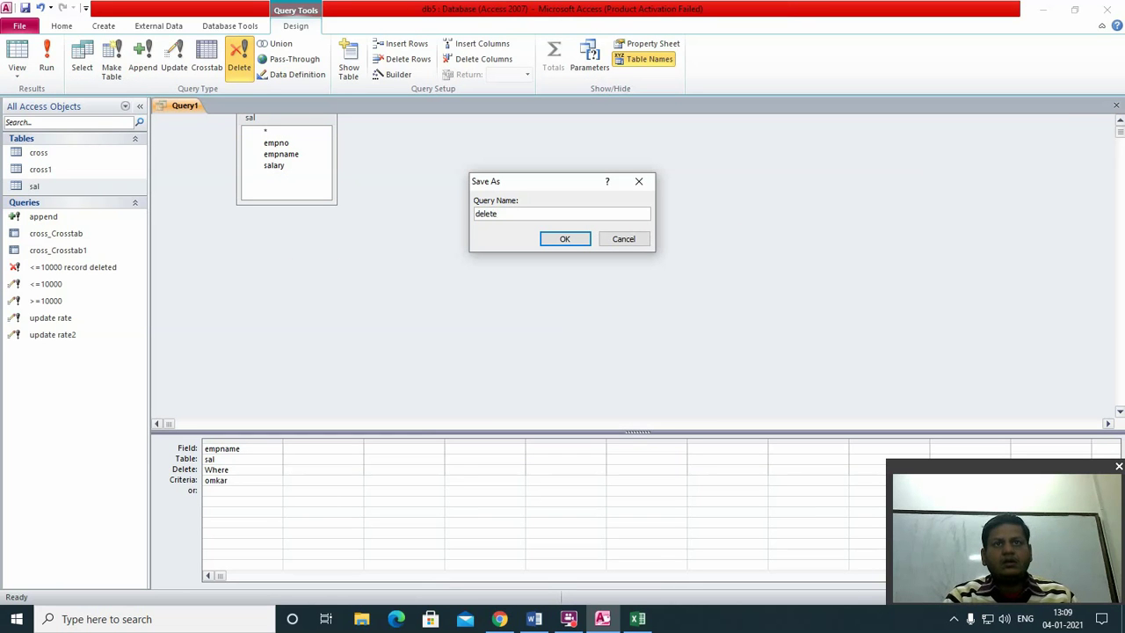
pyautogui.write(' query')
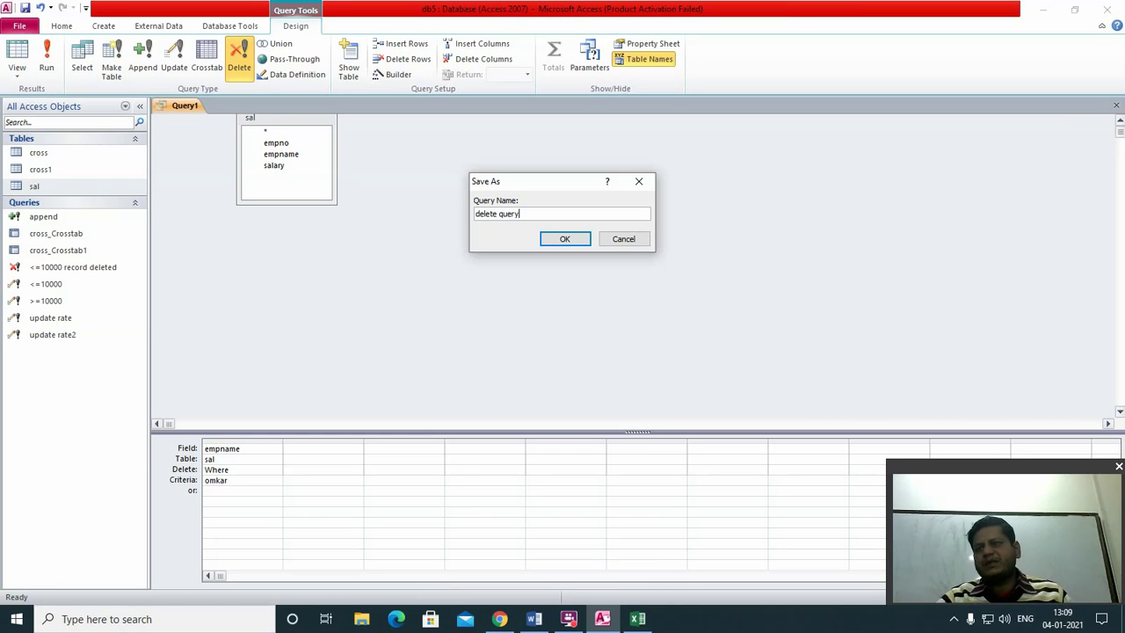
pyautogui.click(578, 236)
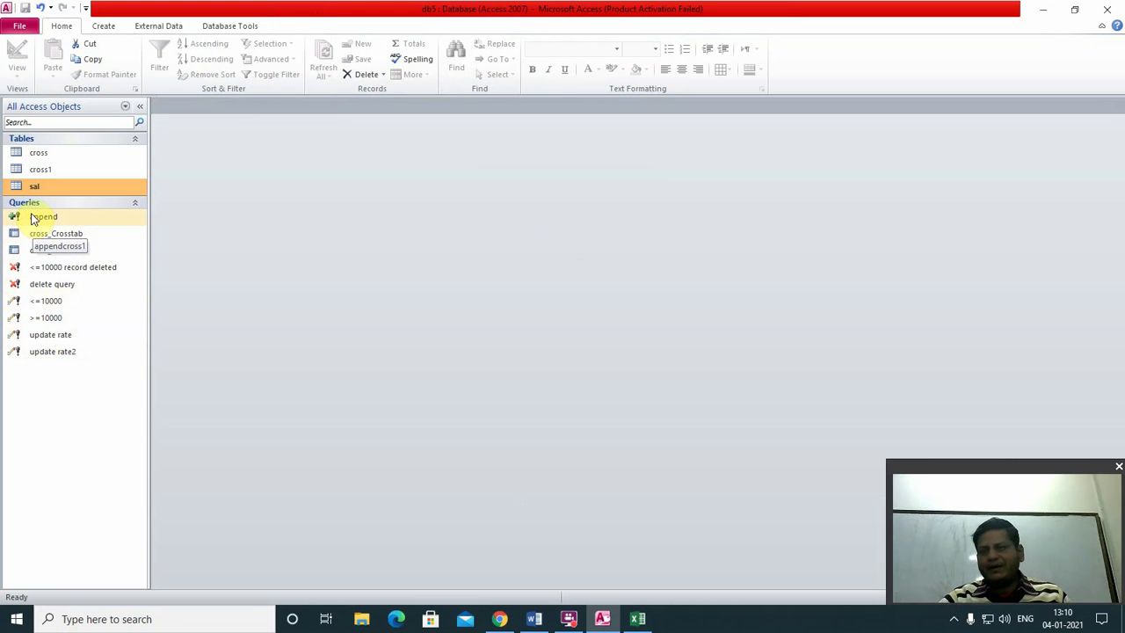
# Run delete query, accepting the deletion, and open the sal table to review the remaining records before closing it.
pyautogui.click(47, 289)
pyautogui.doubleClick(47, 290)
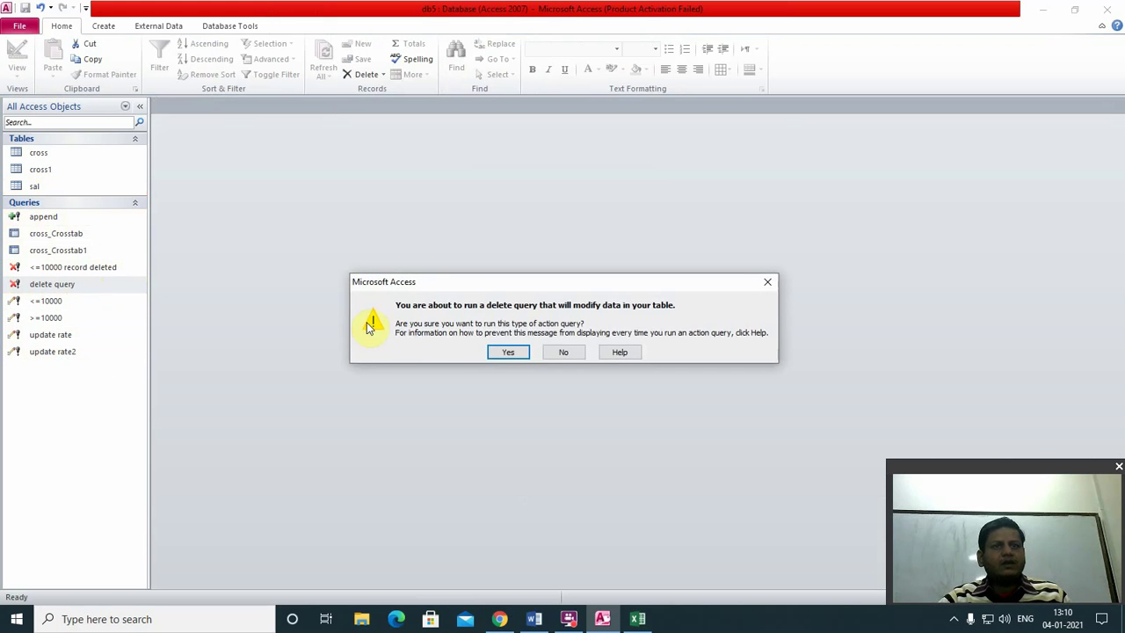
pyautogui.click(517, 353)
pyautogui.click(546, 370)
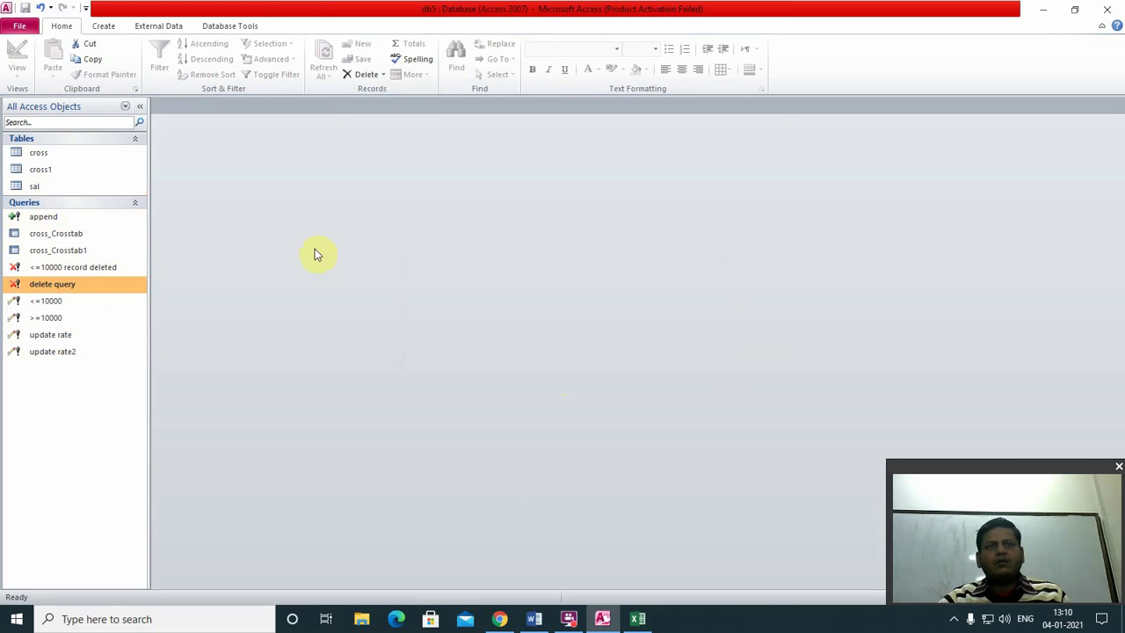
pyautogui.doubleClick(53, 189)
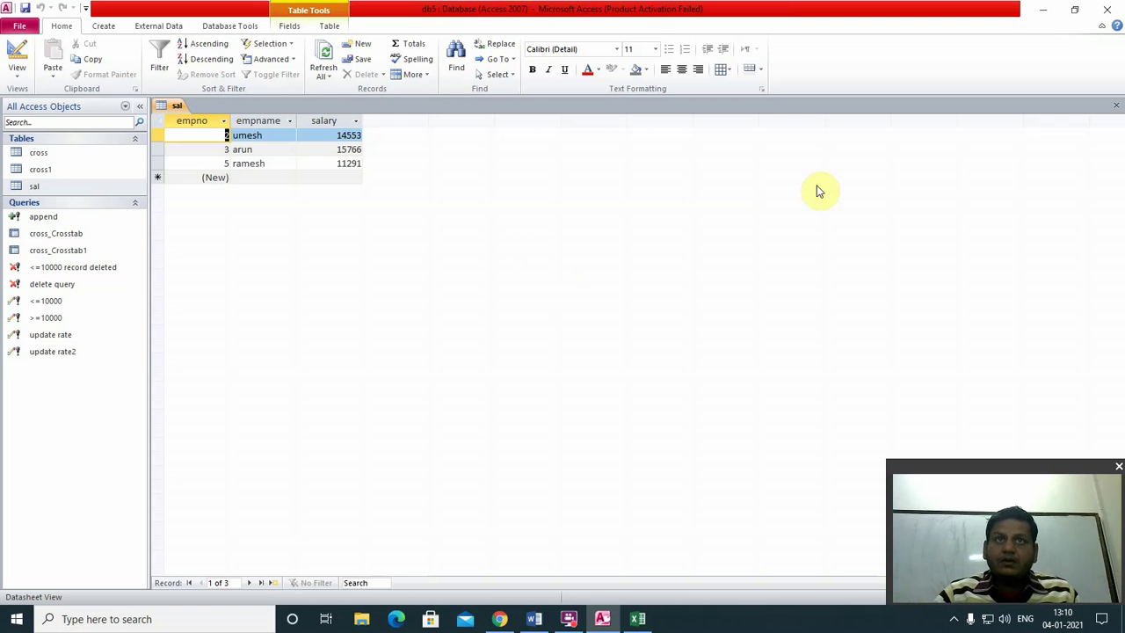
pyautogui.click(1115, 108)
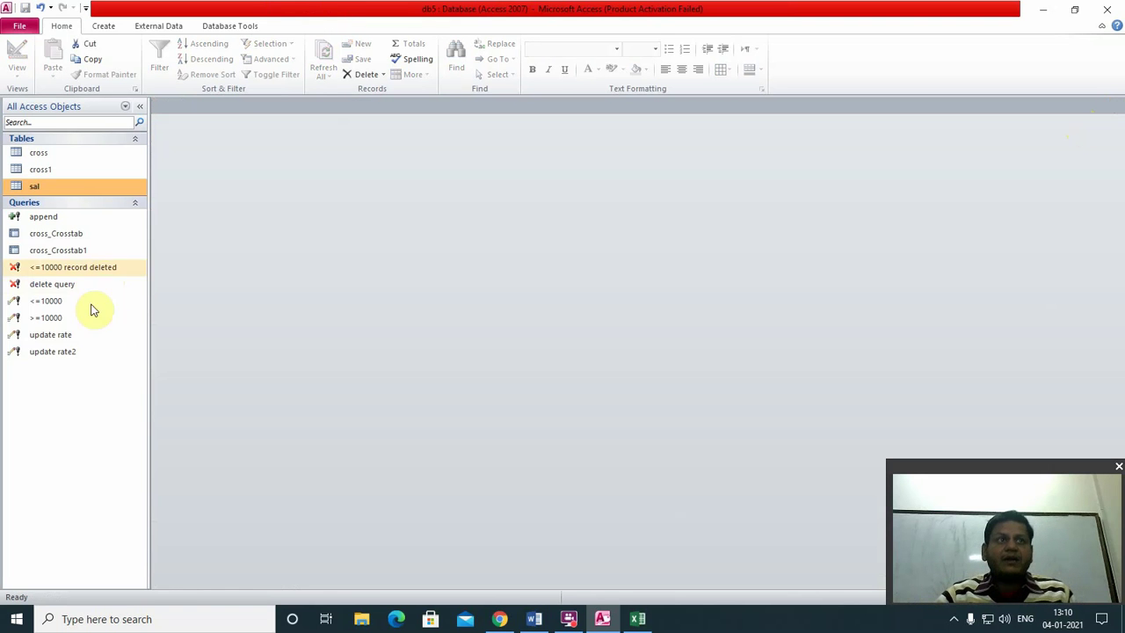
# Replace the empname criteria in delete query's design with the parameter [Enter Name], and close the query with its changes saved.
pyautogui.rightClick(64, 294)
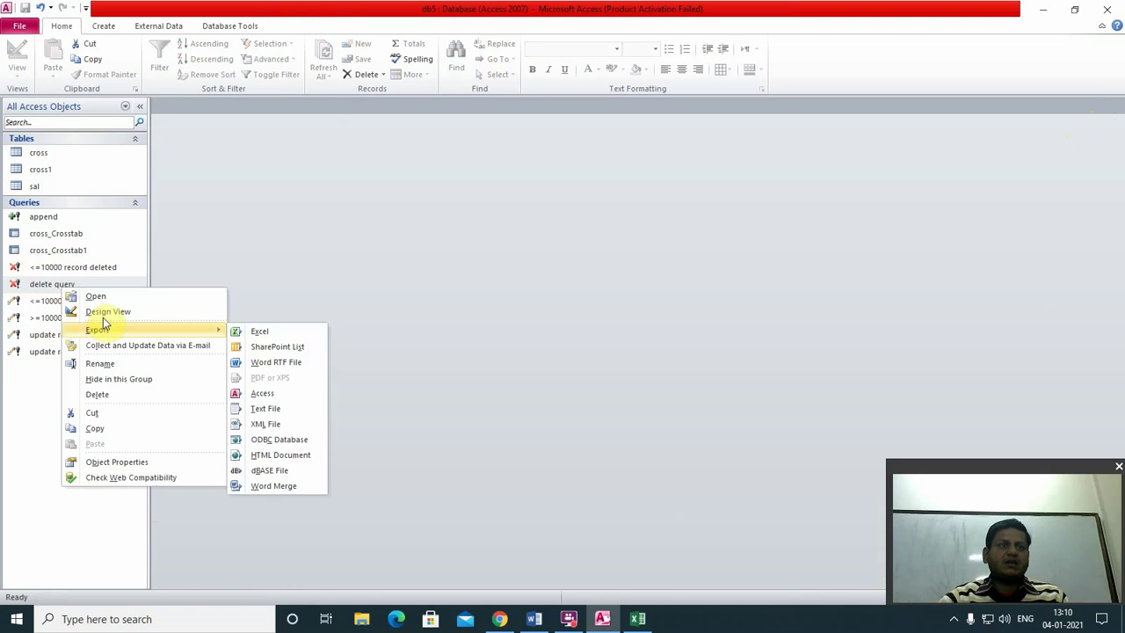
pyautogui.click(139, 313)
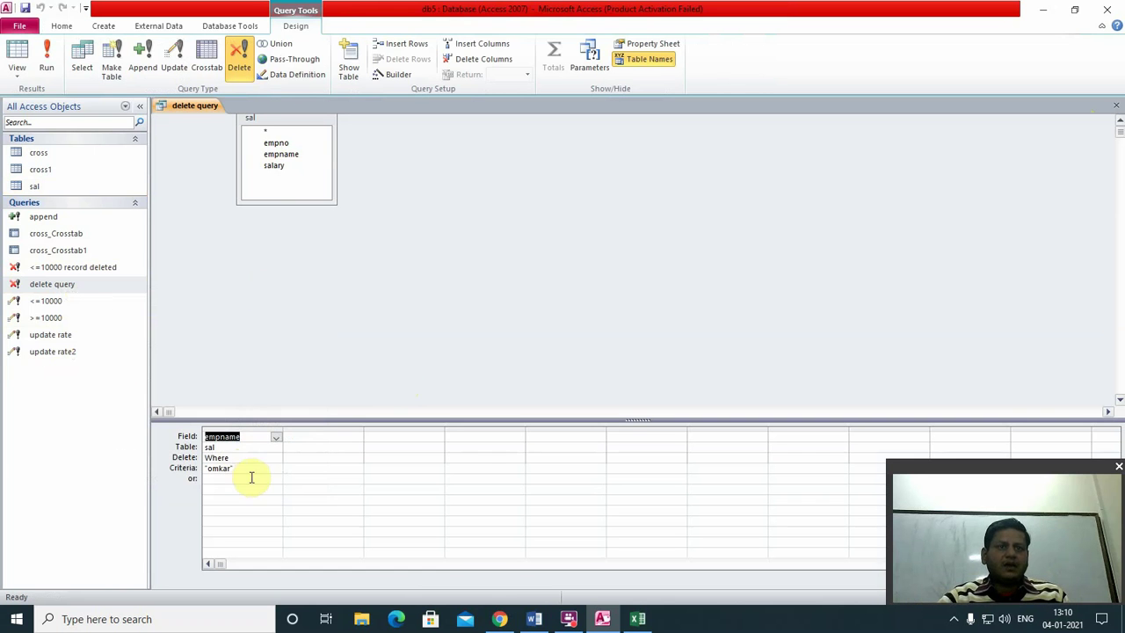
pyautogui.moveTo(252, 471); pyautogui.dragTo(150, 477)
pyautogui.press('Delete')
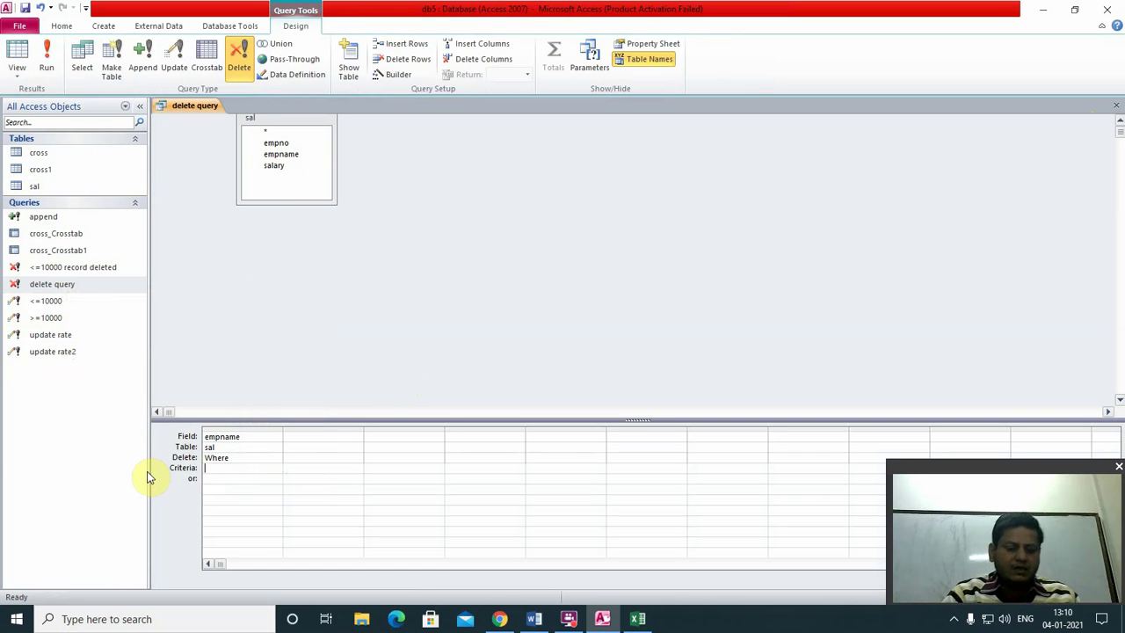
pyautogui.write('[E')
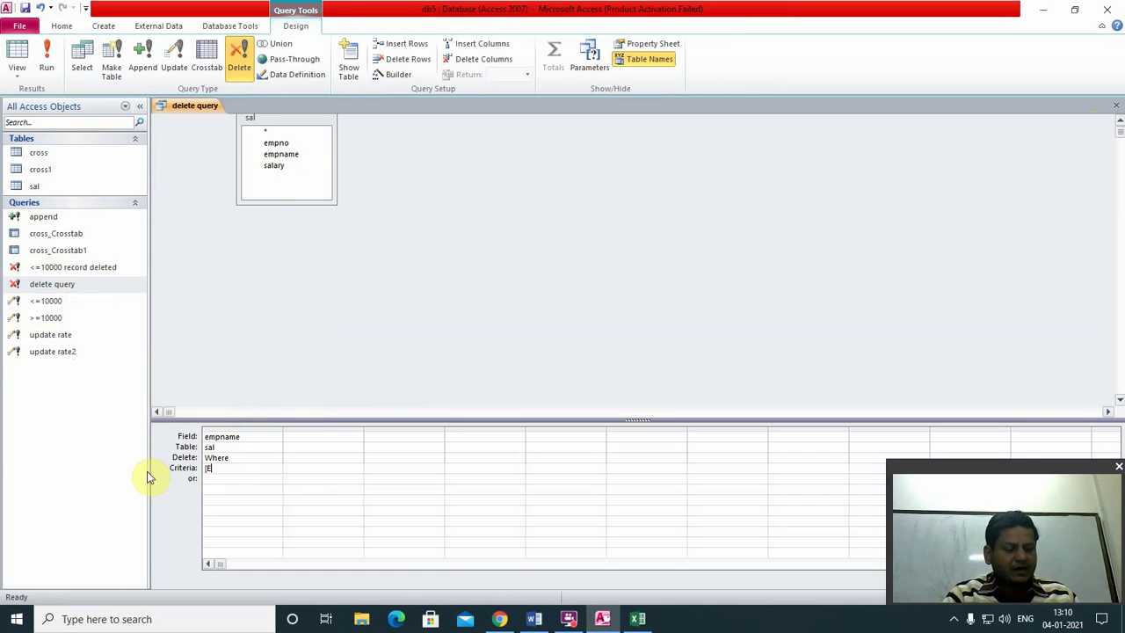
pyautogui.write('nter Name')
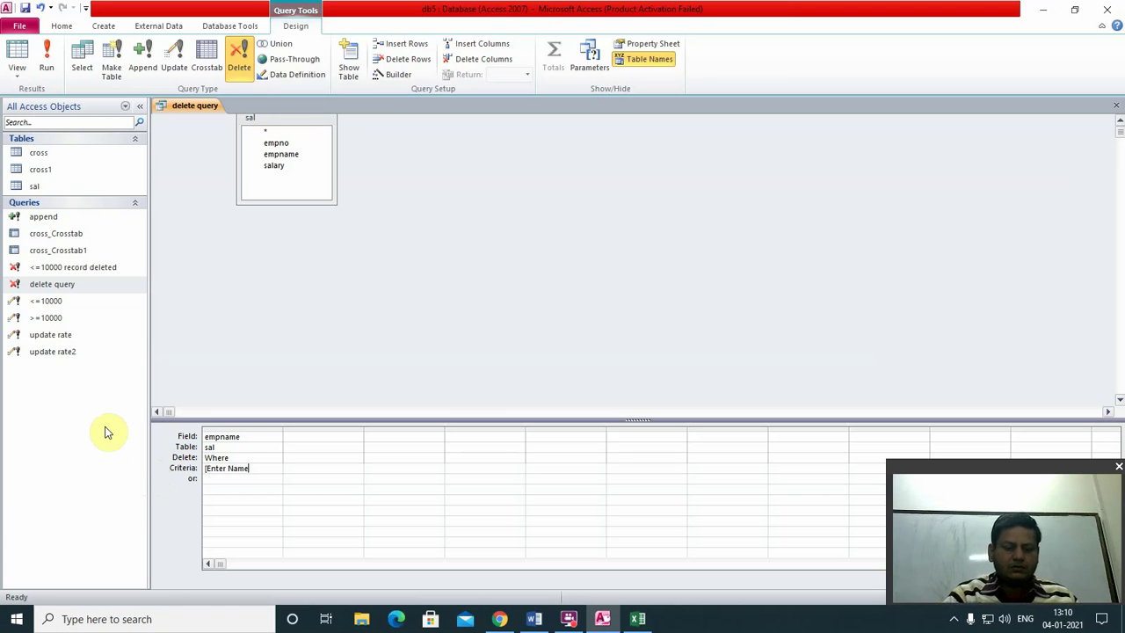
pyautogui.click(204, 481)
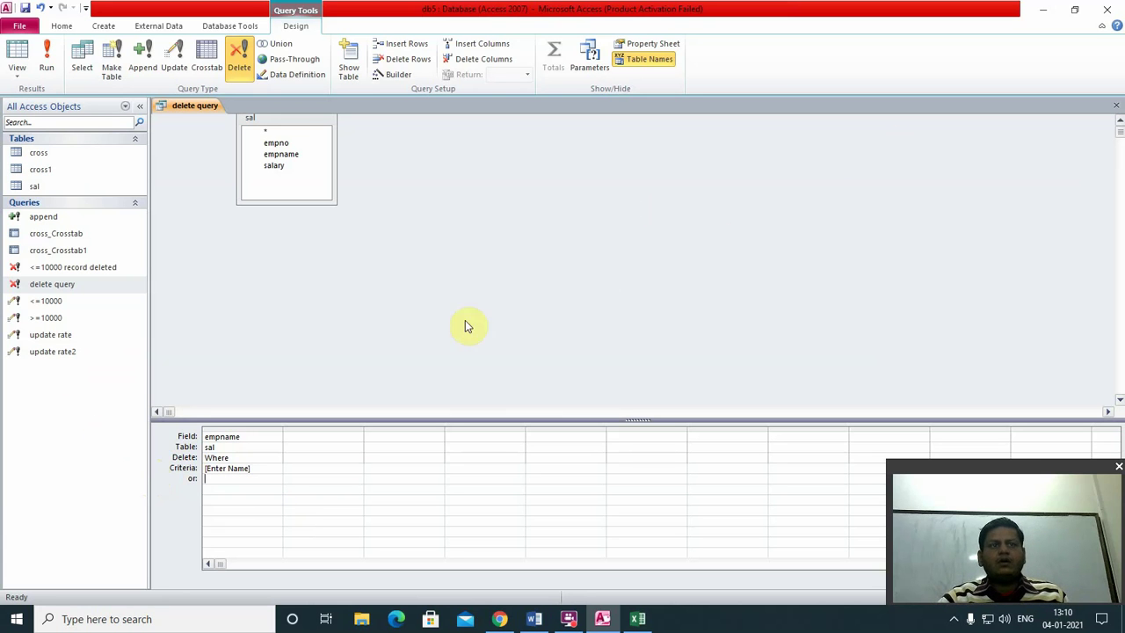
pyautogui.click(1116, 105)
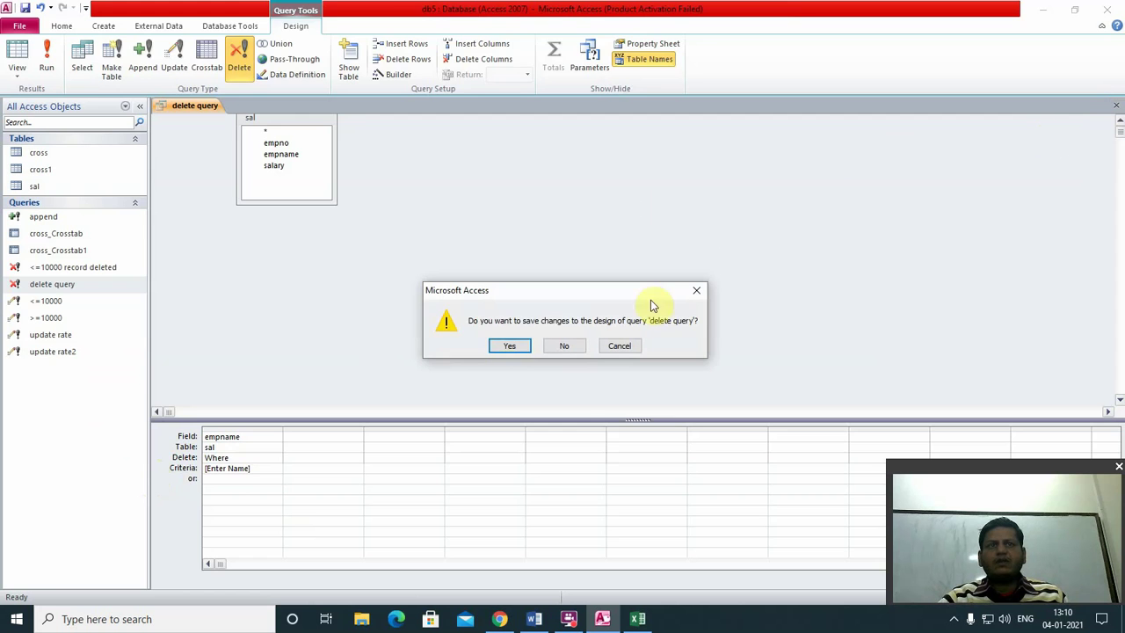
pyautogui.click(510, 348)
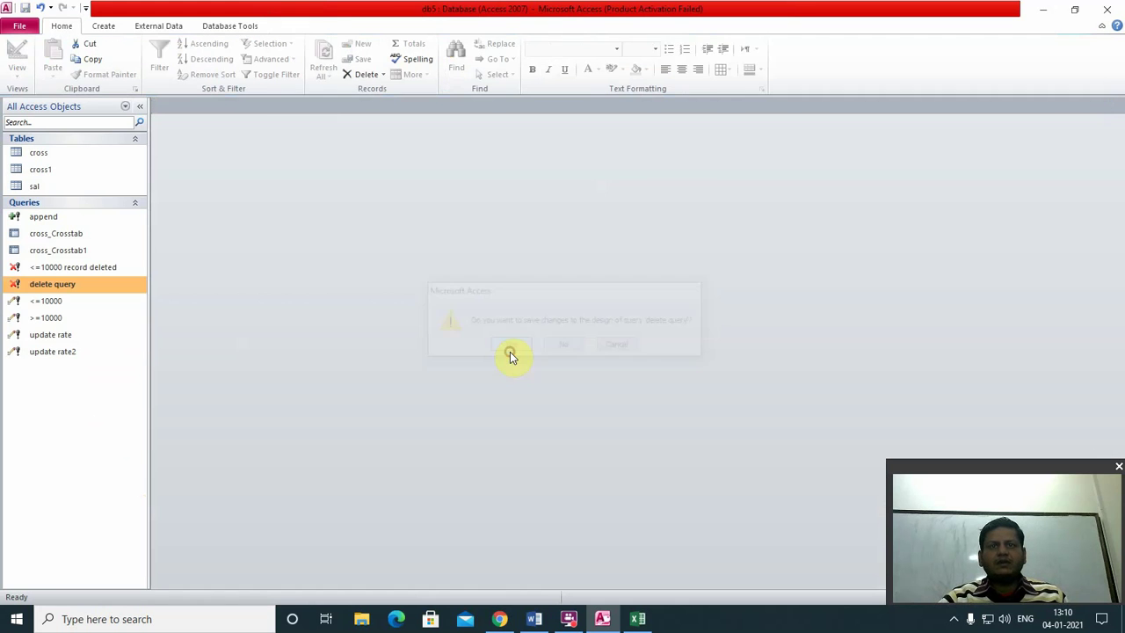
# Run delete query with an employee's first name as the parameter, accept the deletion, and open the sal table to check the records.
pyautogui.doubleClick(52, 285)
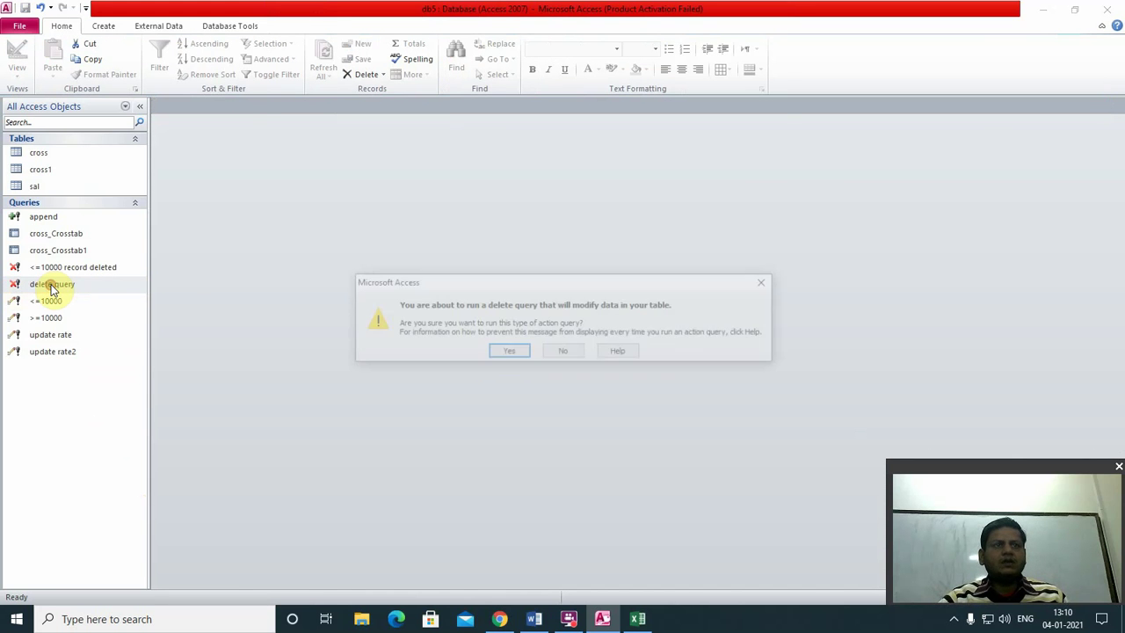
pyautogui.click(510, 352)
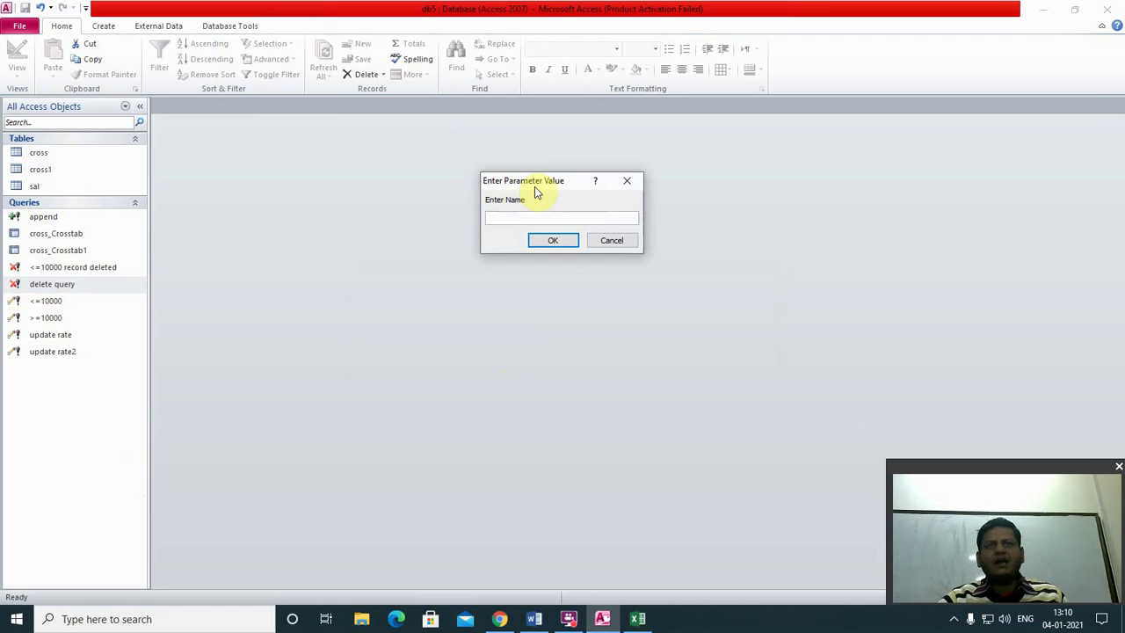
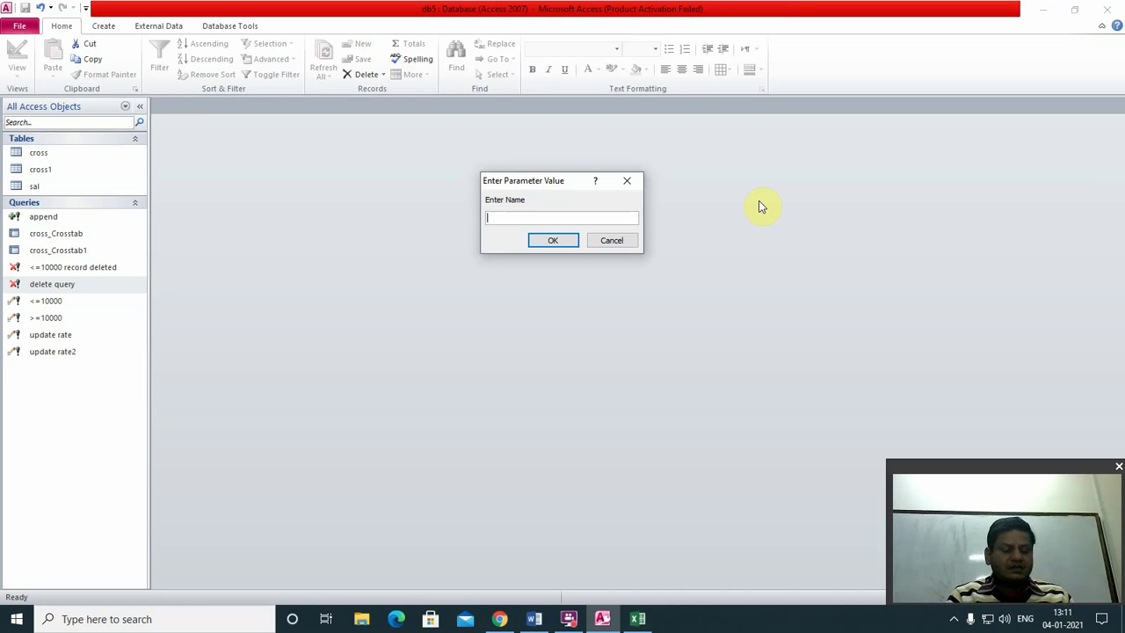
pyautogui.write('arun')
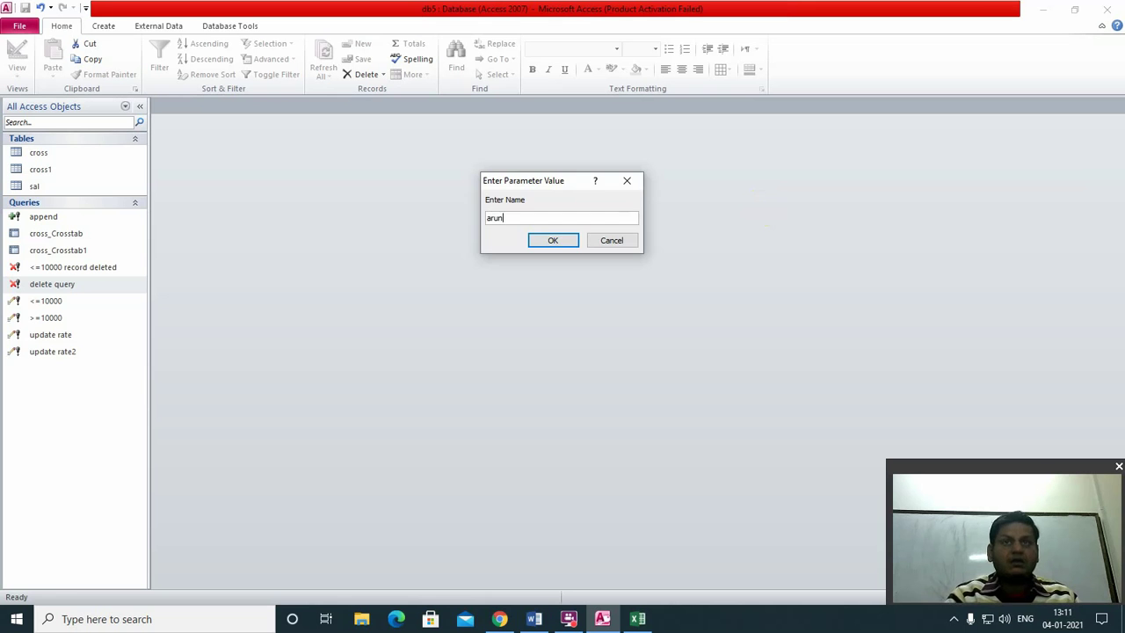
pyautogui.press('Return')
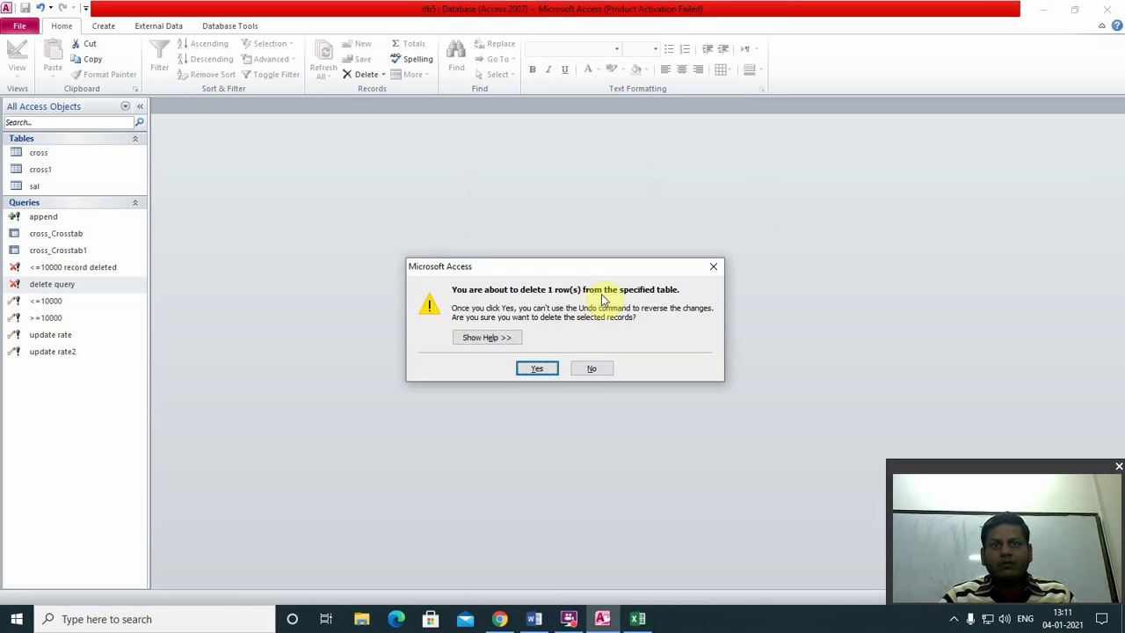
pyautogui.click(555, 372)
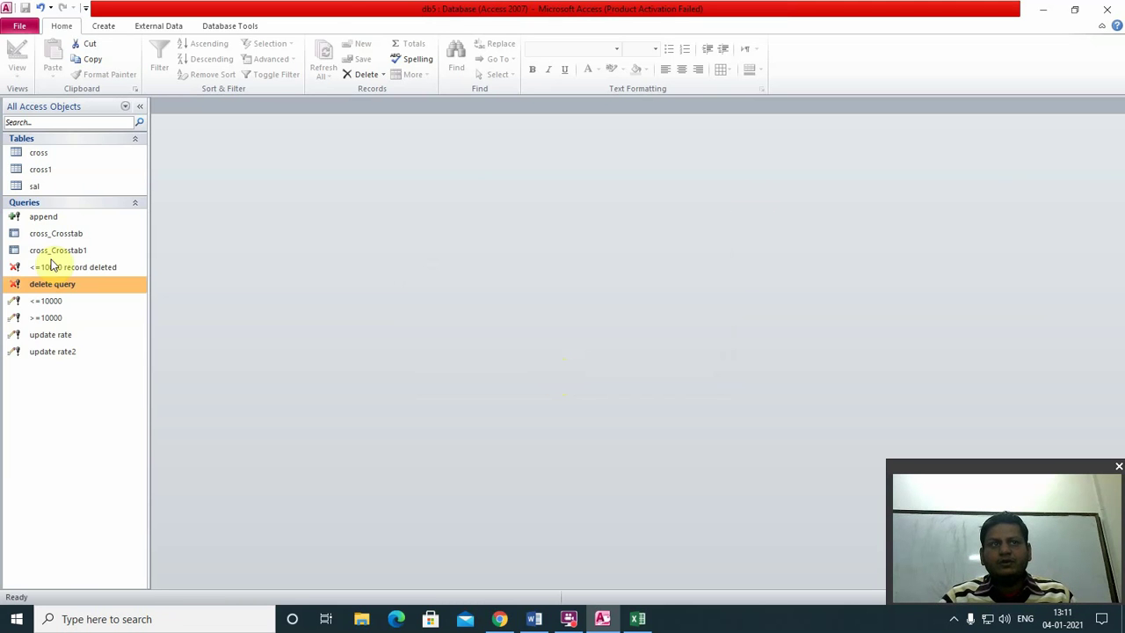
pyautogui.doubleClick(33, 186)
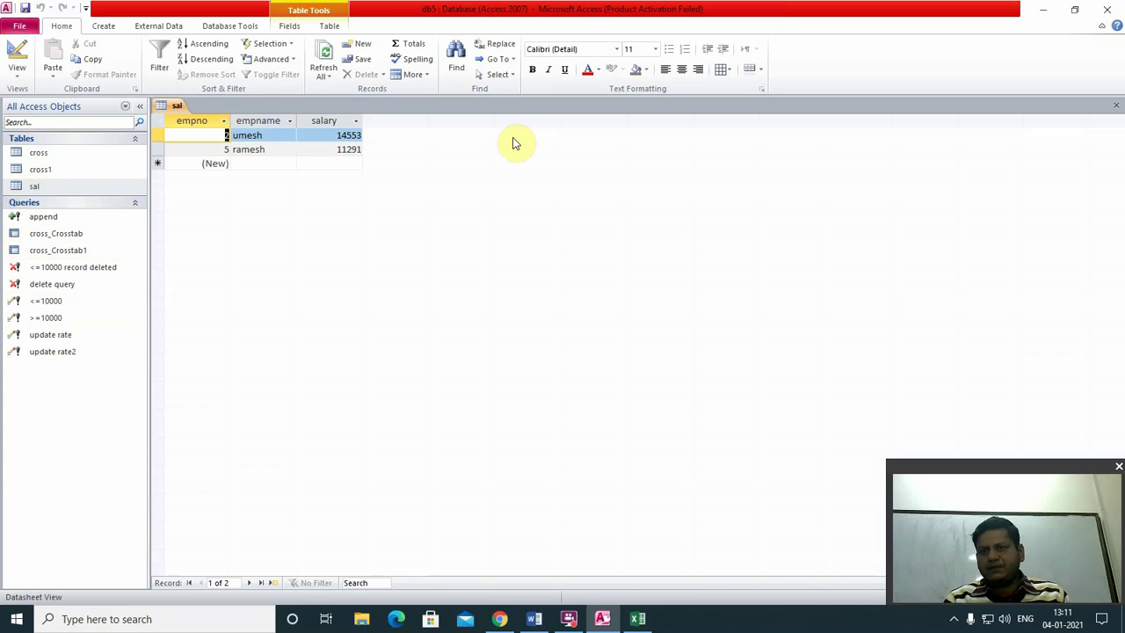
# Open the cross1 table and create a new query in design view with the cross table.
pyautogui.doubleClick(44, 168)
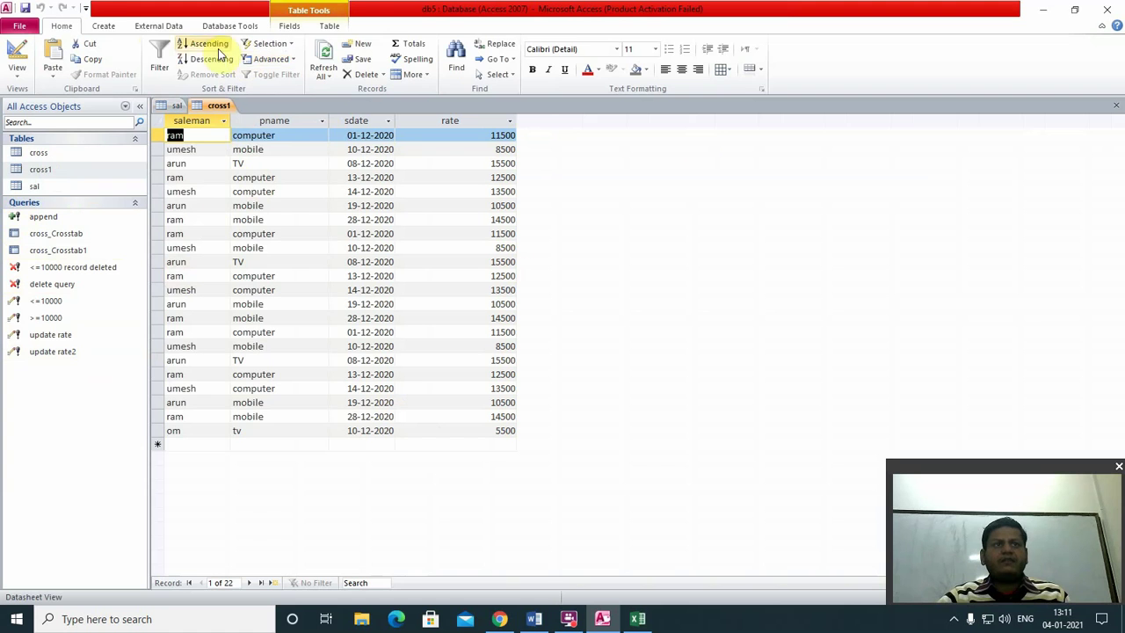
pyautogui.click(107, 26)
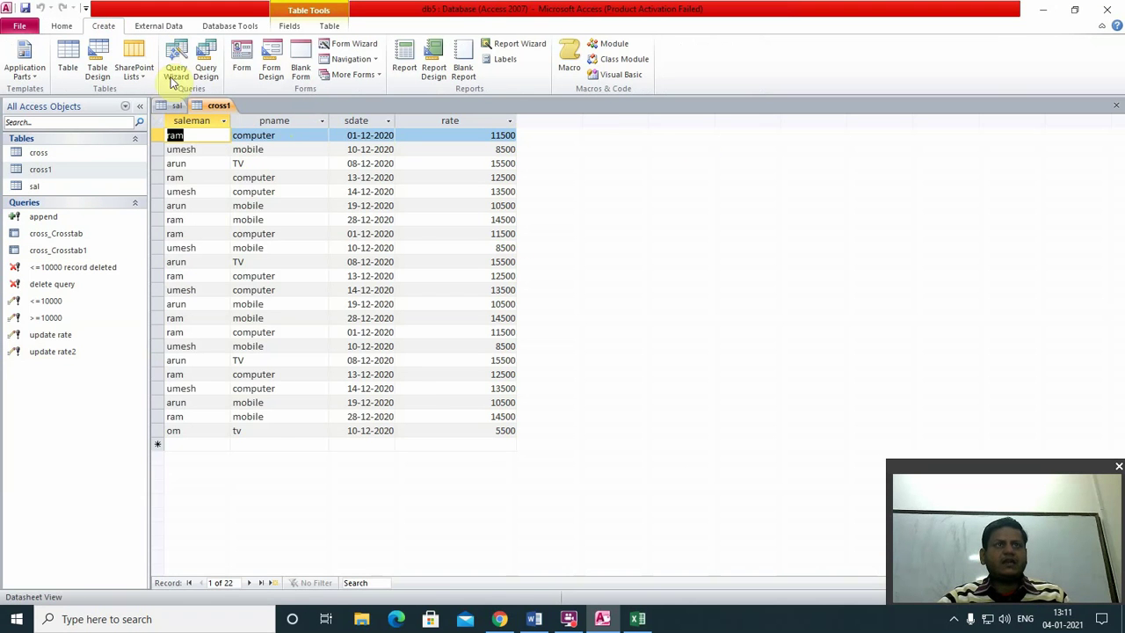
pyautogui.click(204, 64)
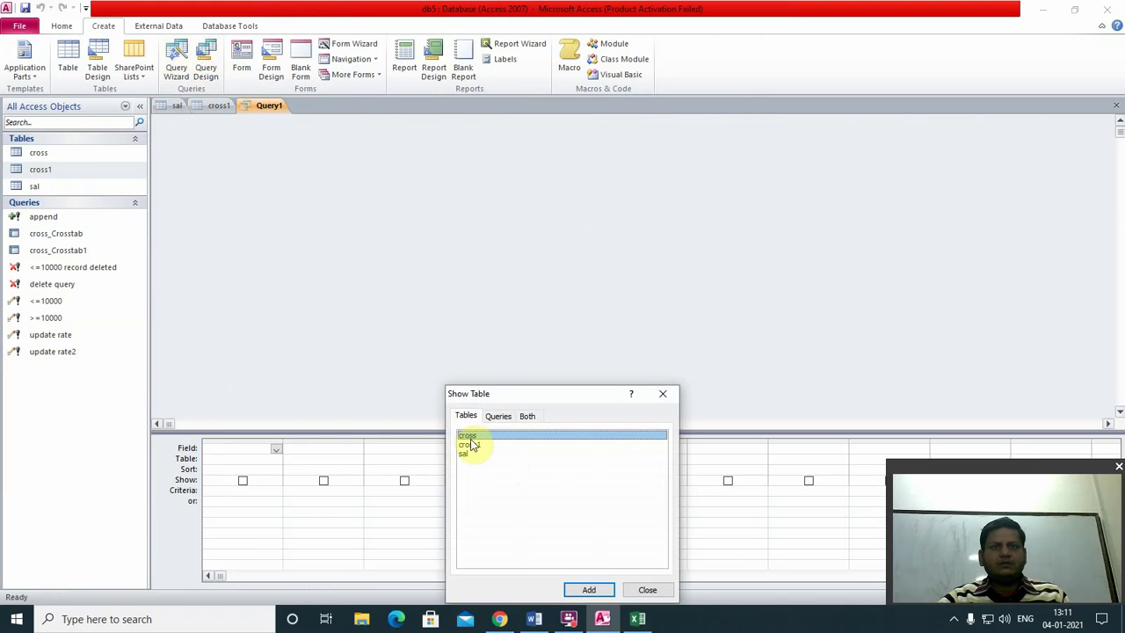
pyautogui.click(589, 589)
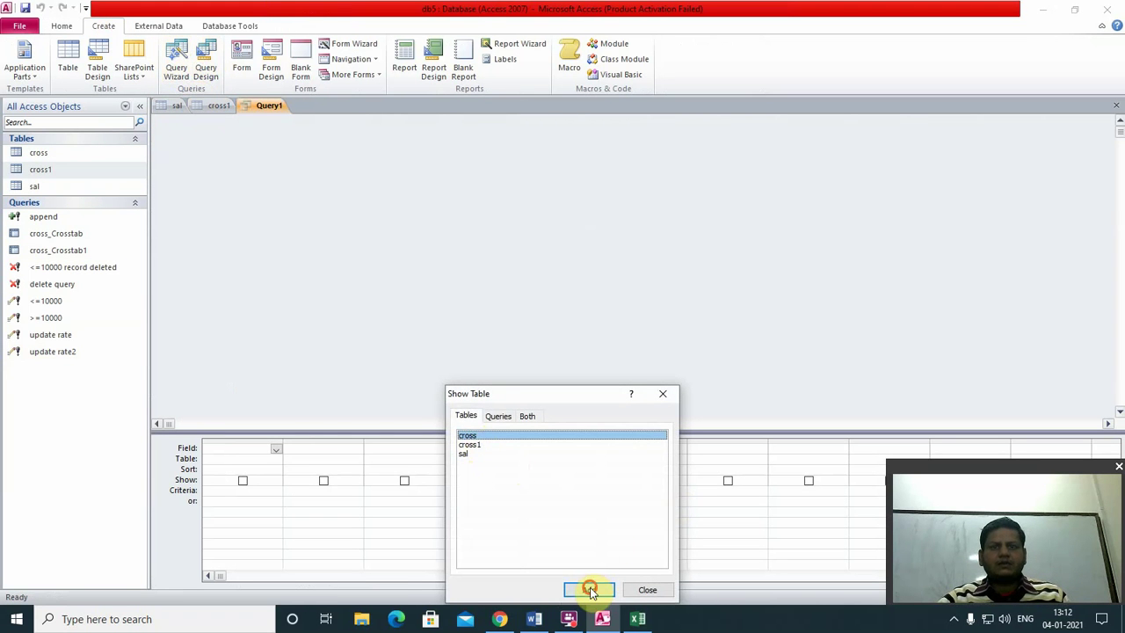
pyautogui.click(648, 590)
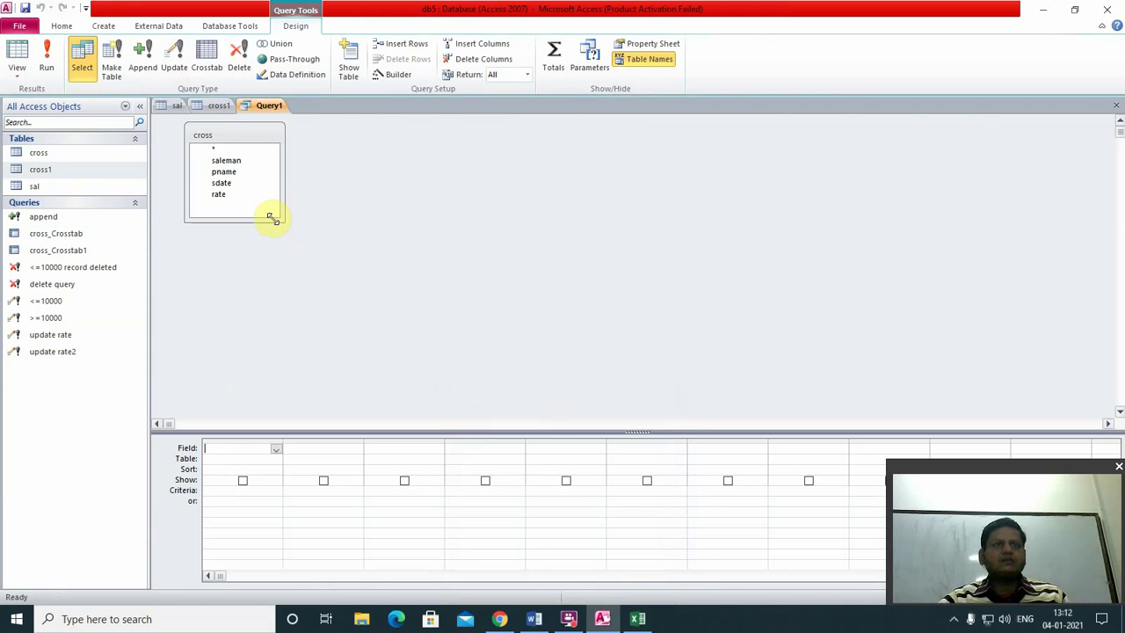
# Replace the cross table with cross1 in the query design and add its pname field to the grid.
pyautogui.click(258, 141)
pyautogui.press('Delete')
pyautogui.click(216, 106)
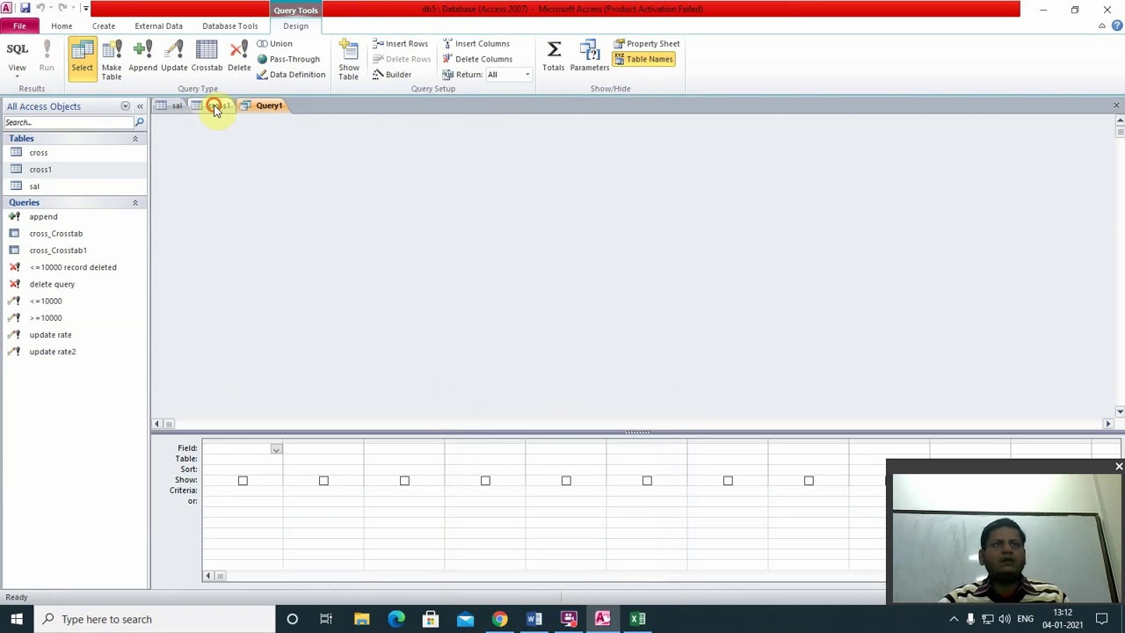
pyautogui.click(269, 106)
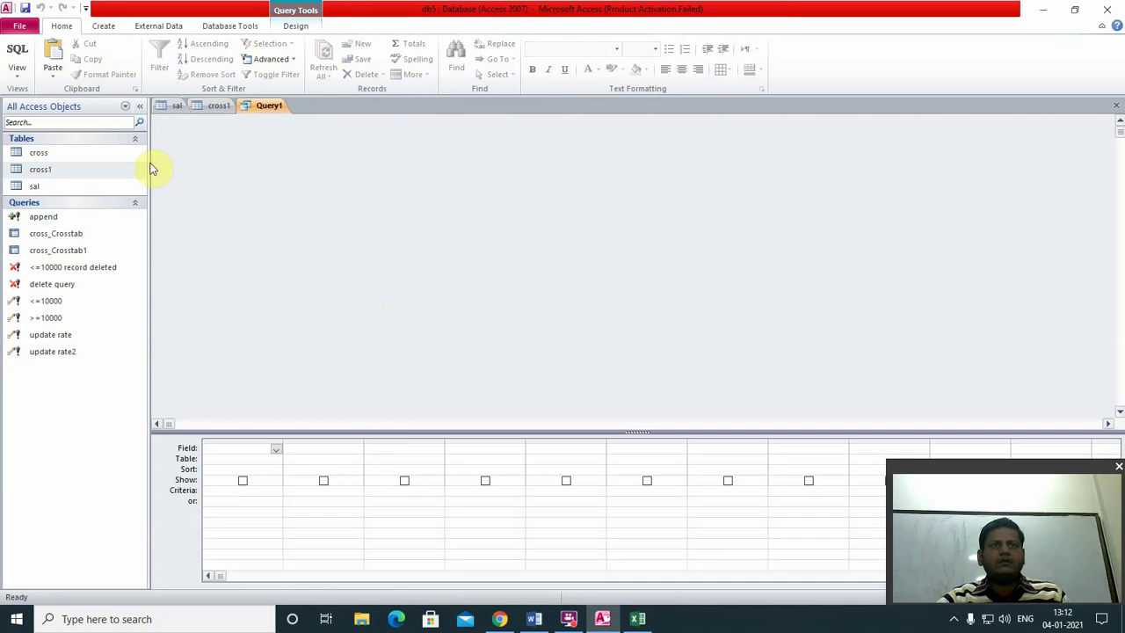
pyautogui.rightClick(461, 217)
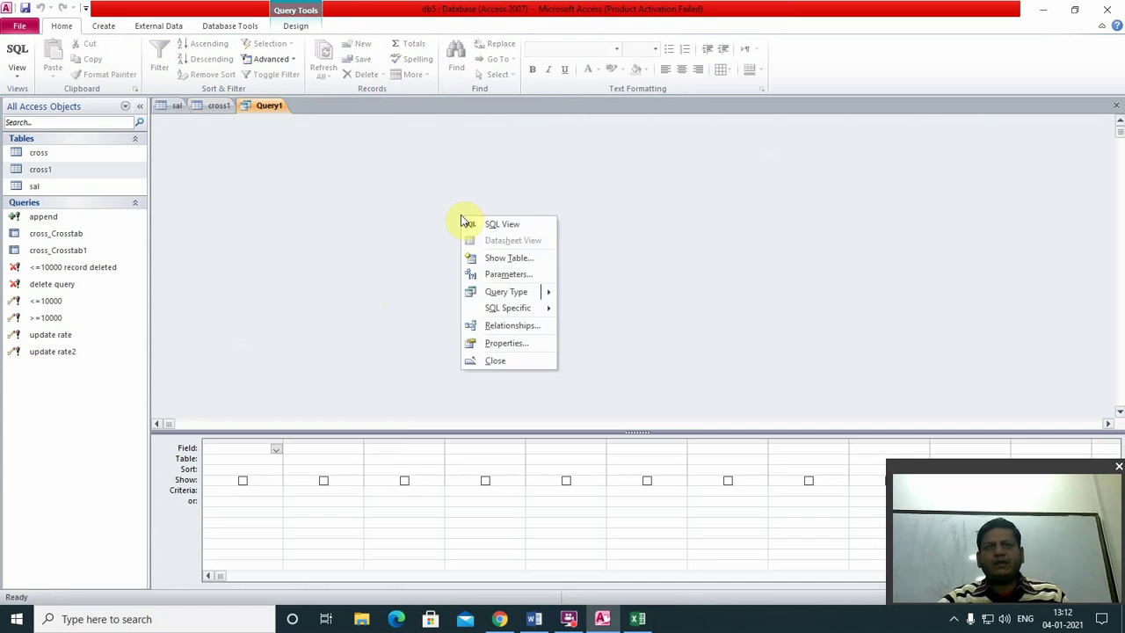
pyautogui.click(502, 258)
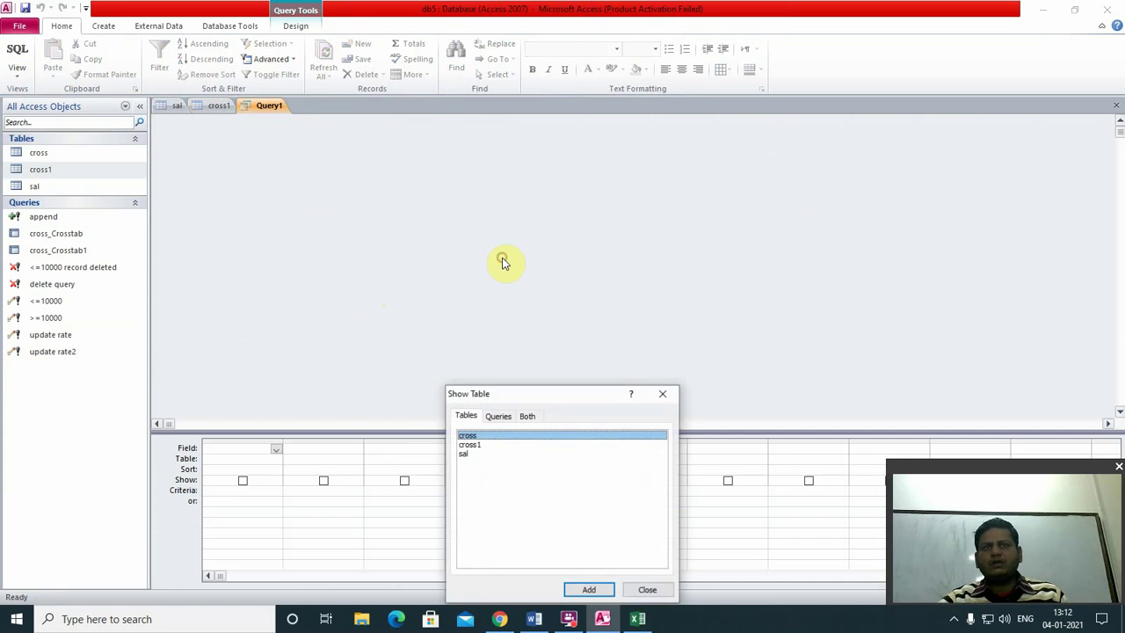
pyautogui.click(478, 447)
pyautogui.click(587, 590)
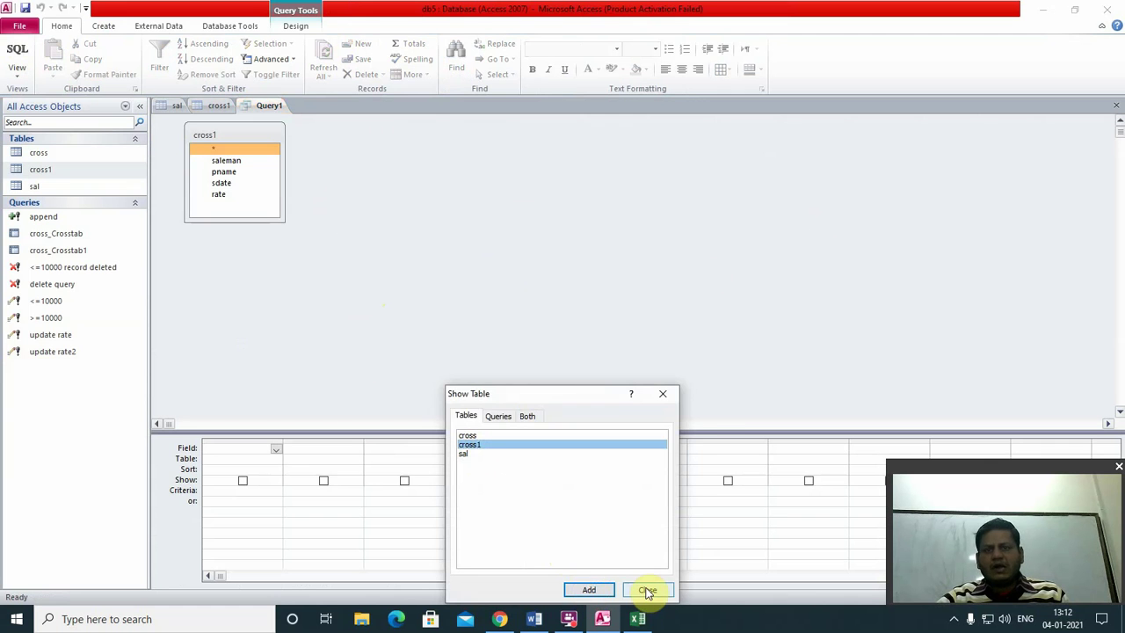
pyautogui.click(648, 590)
pyautogui.doubleClick(226, 174)
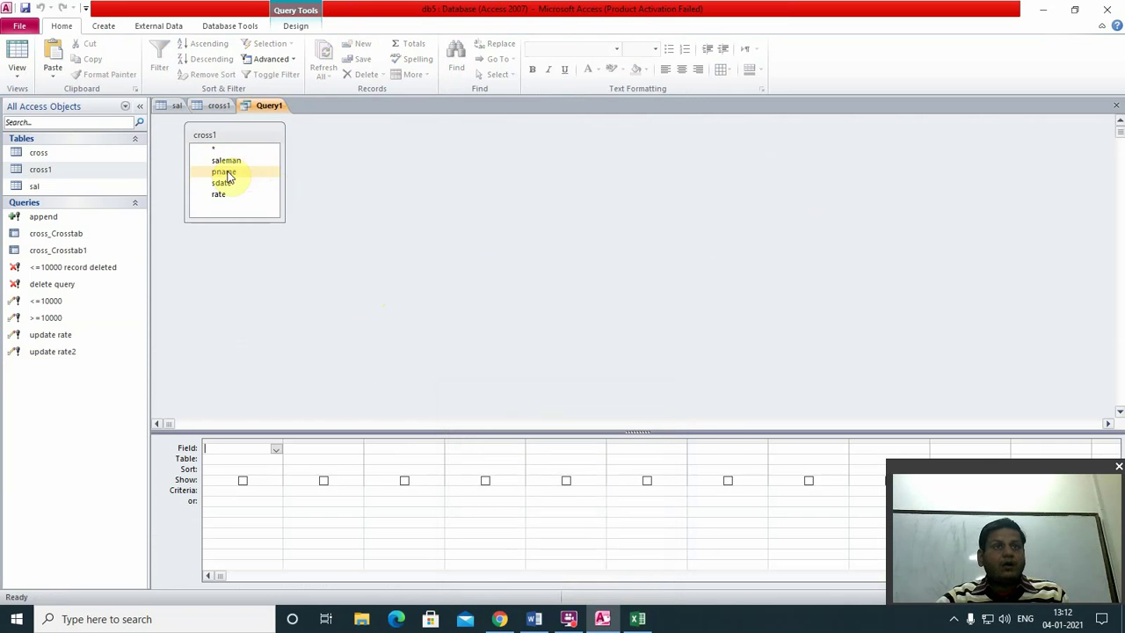
# Set the criteria of the pname field to the parameter prompt [Enter Product Name:].
pyautogui.click(230, 495)
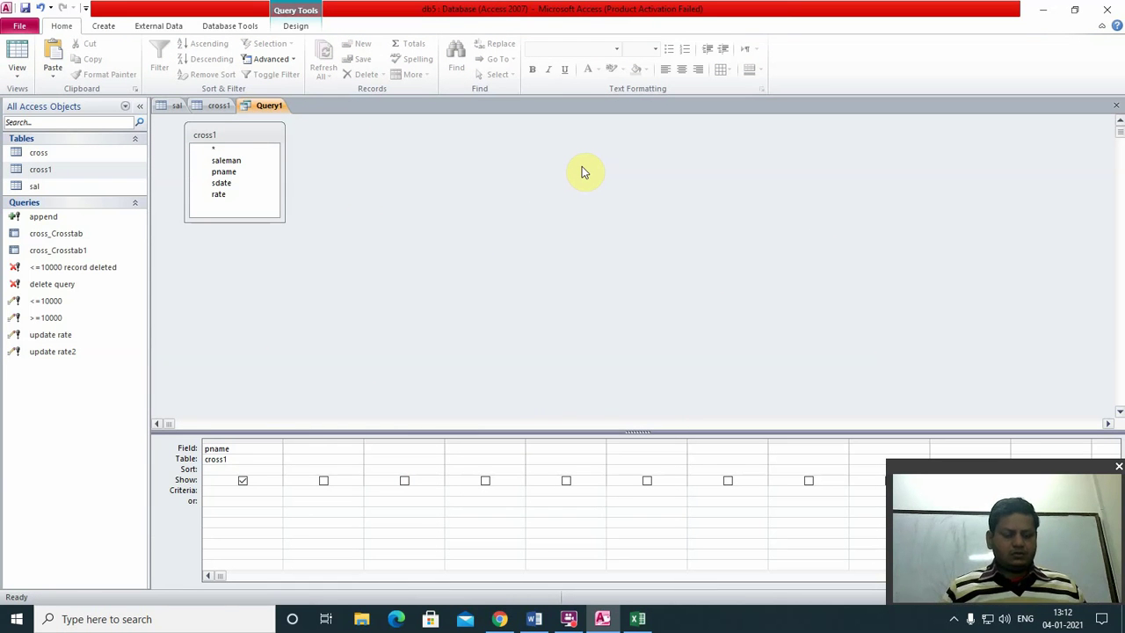
pyautogui.write('[Enter ')
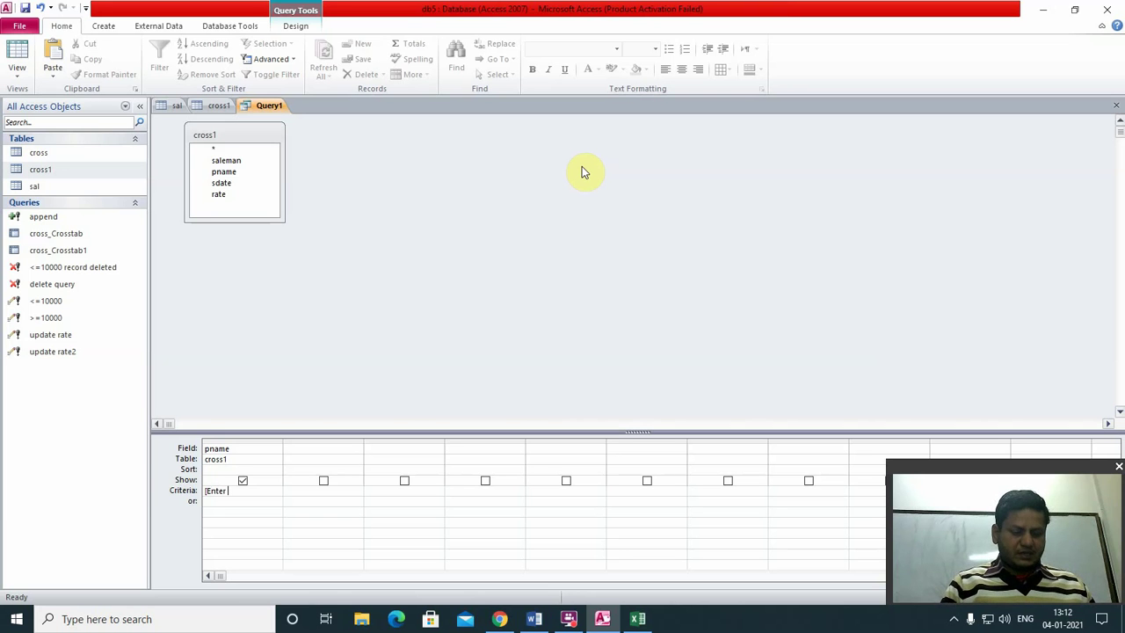
pyautogui.write('Pro')
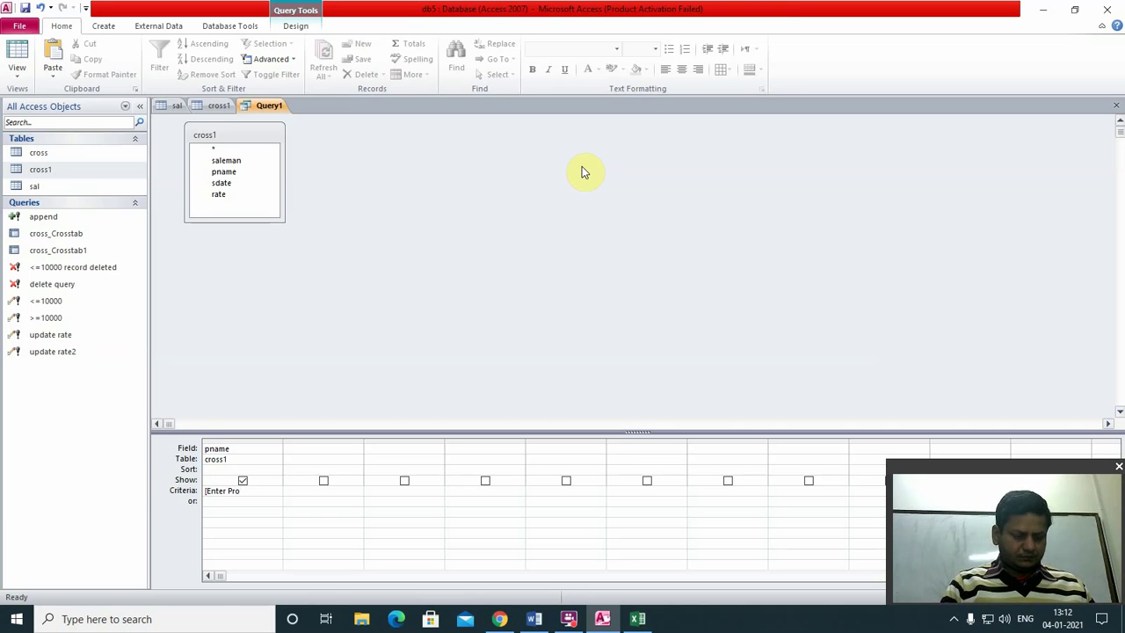
pyautogui.write('duct')
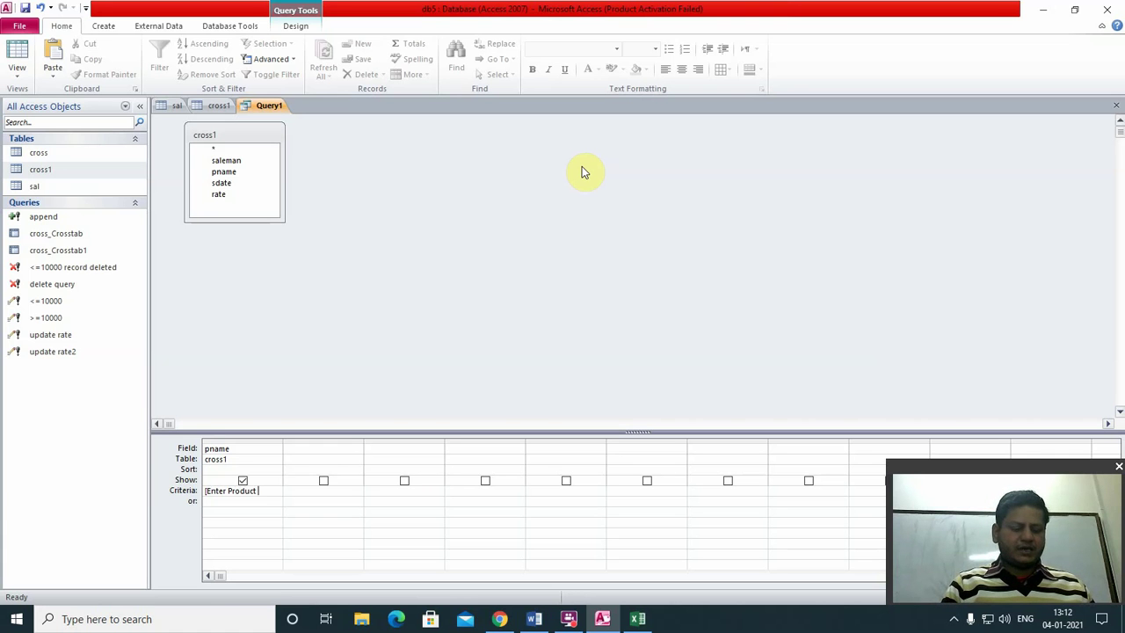
pyautogui.write('Name')
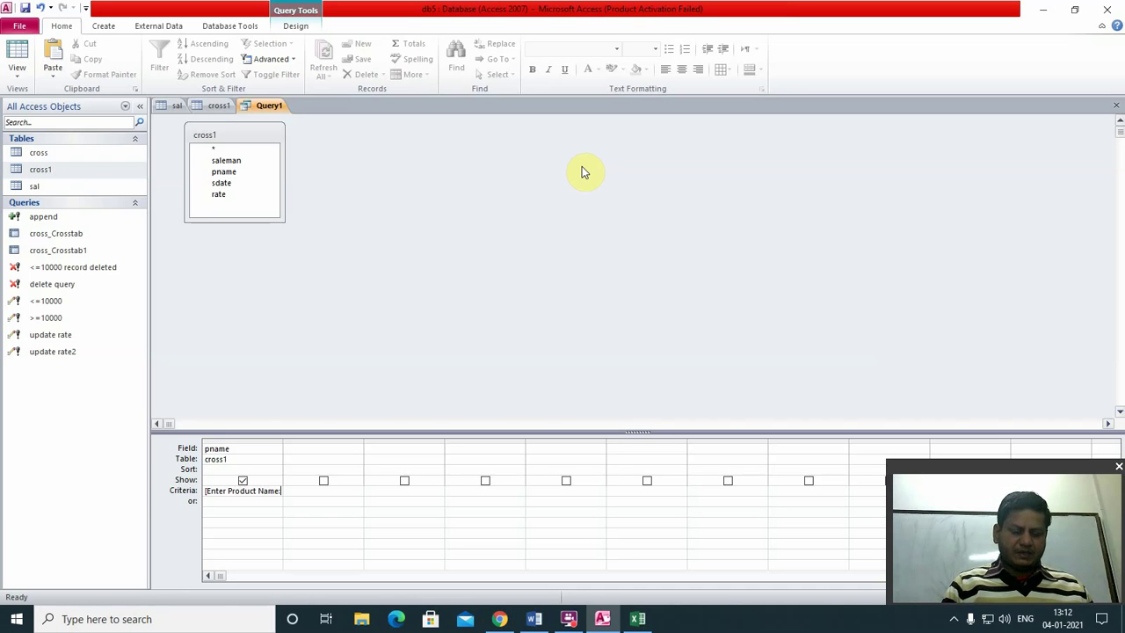
pyautogui.write(':]')
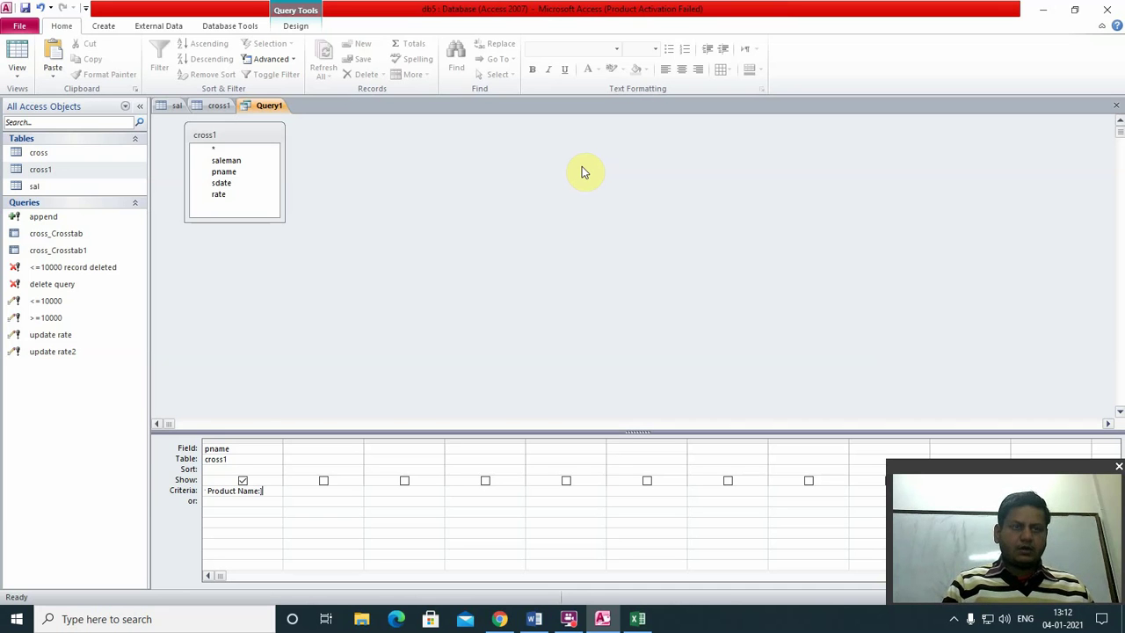
# Close the query design and save it under the name parameter query.
pyautogui.click(1117, 105)
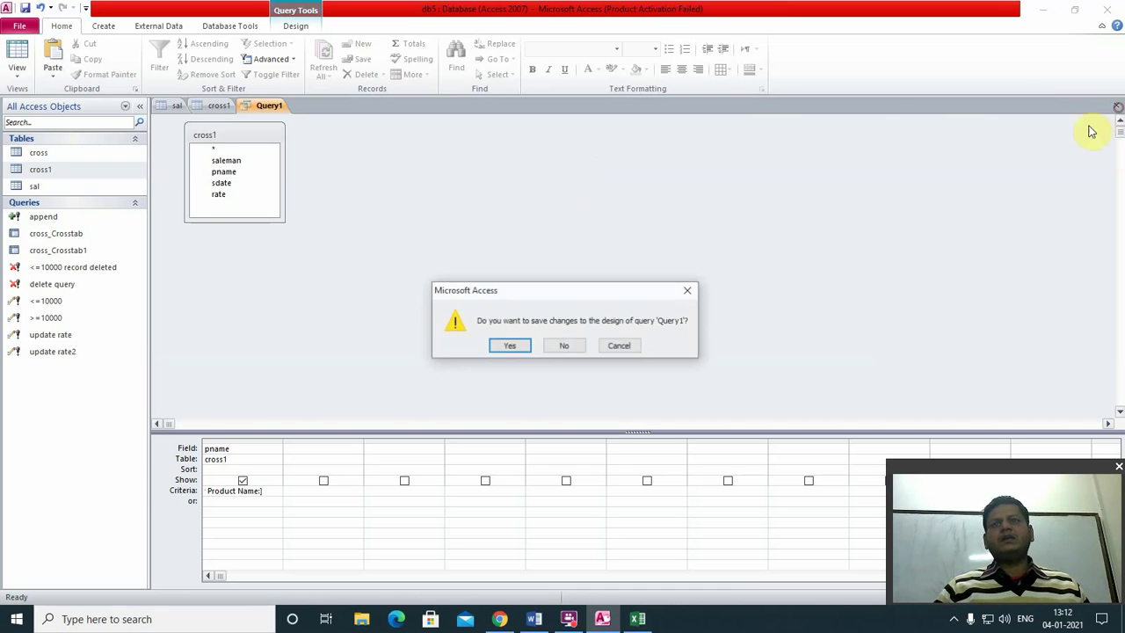
pyautogui.click(526, 345)
pyautogui.write('p')
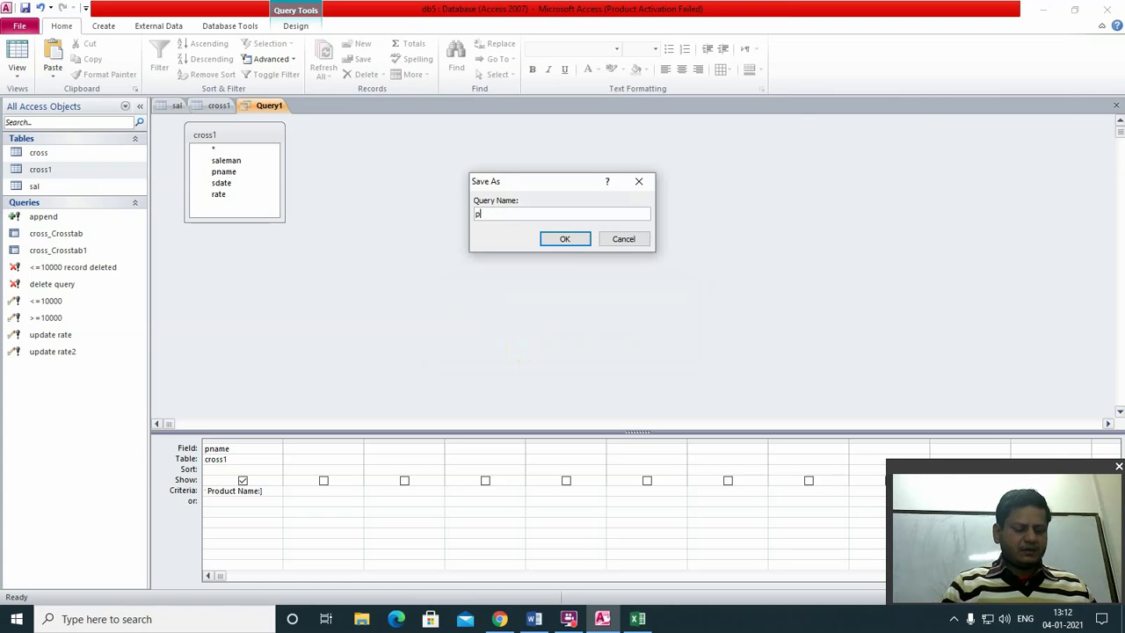
pyautogui.write('aramet')
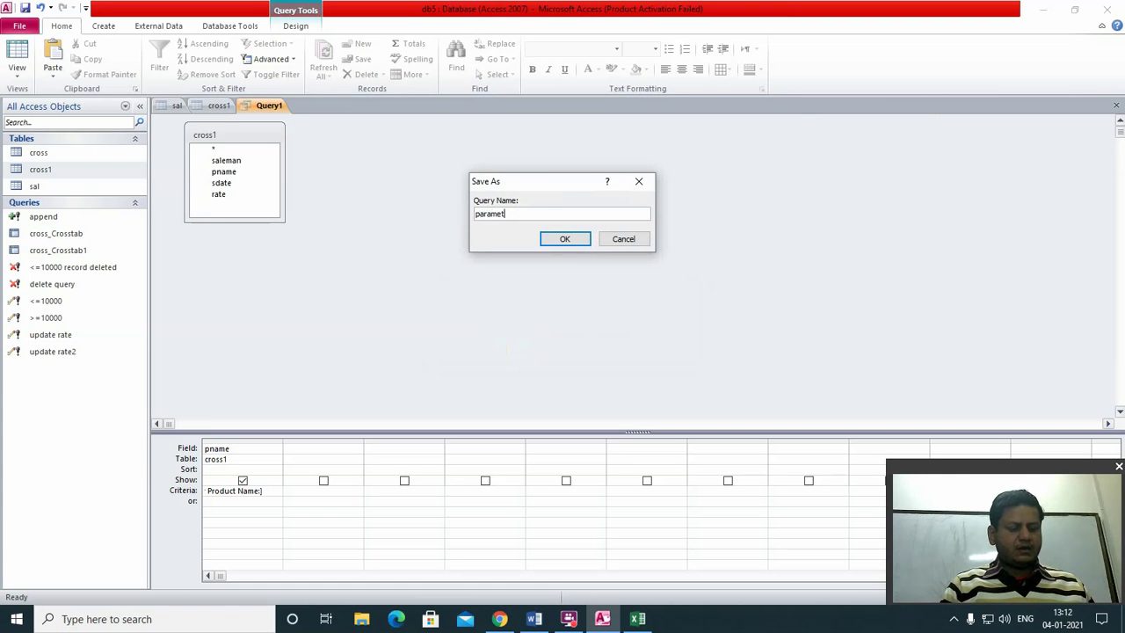
pyautogui.write('er query')
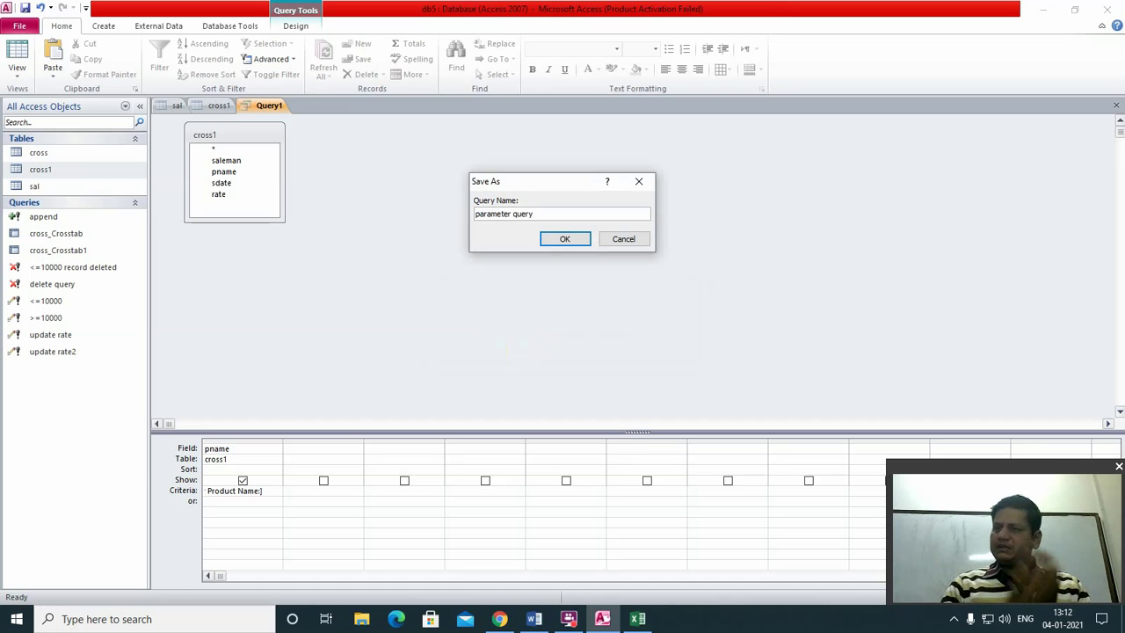
pyautogui.click(564, 240)
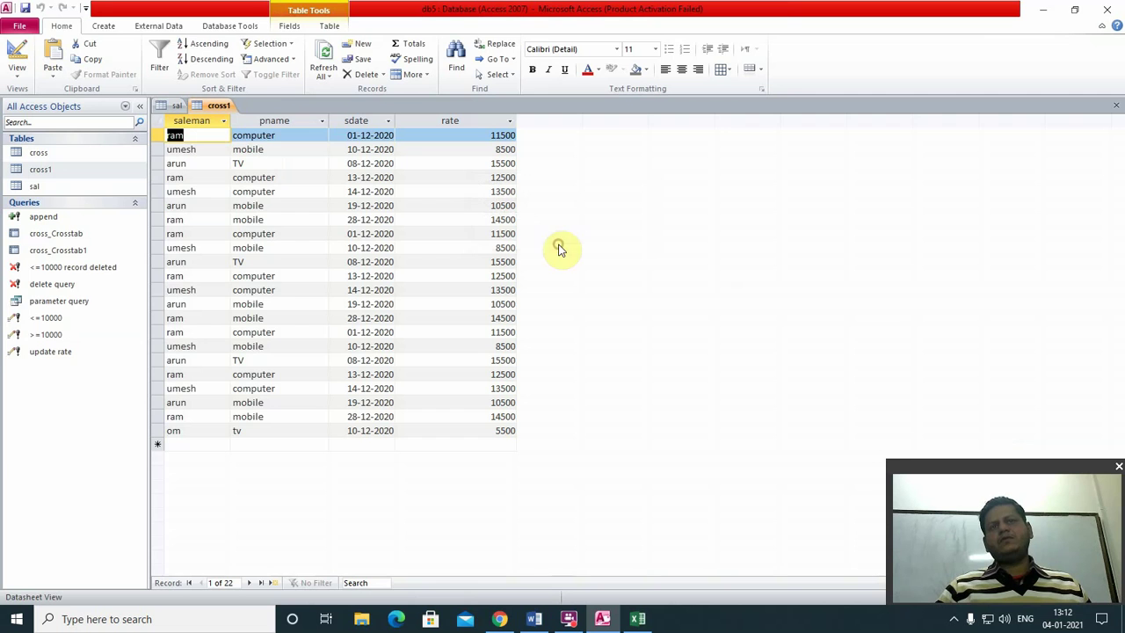
# Close the cross1 and sal tables, run parameter query for the product mobile, and close its datasheet.
pyautogui.click(1117, 105)
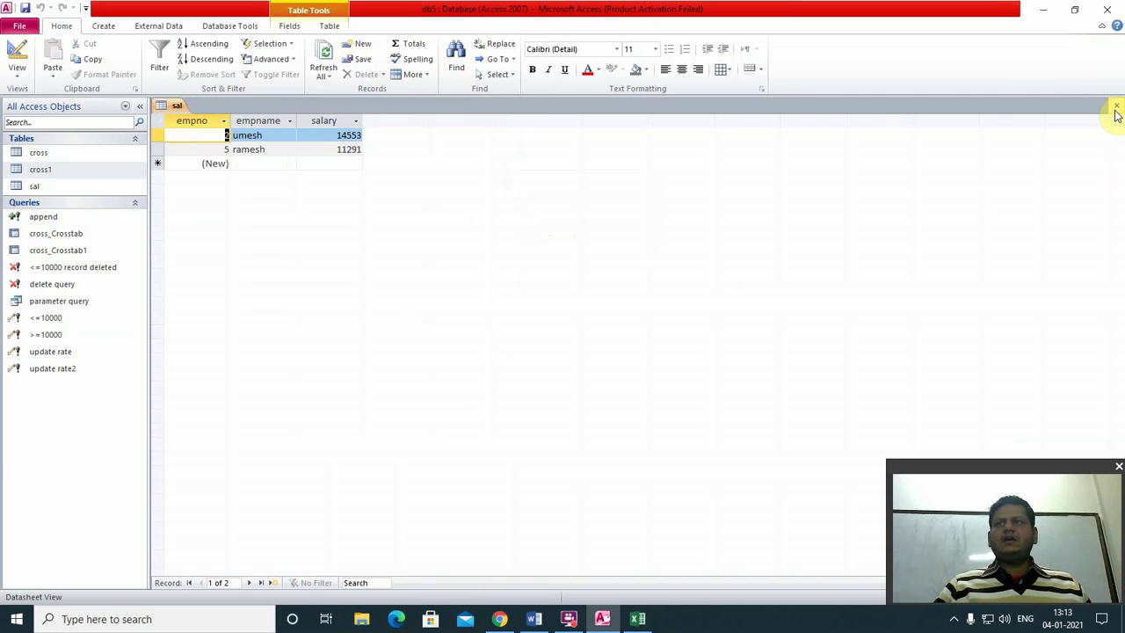
pyautogui.click(1117, 105)
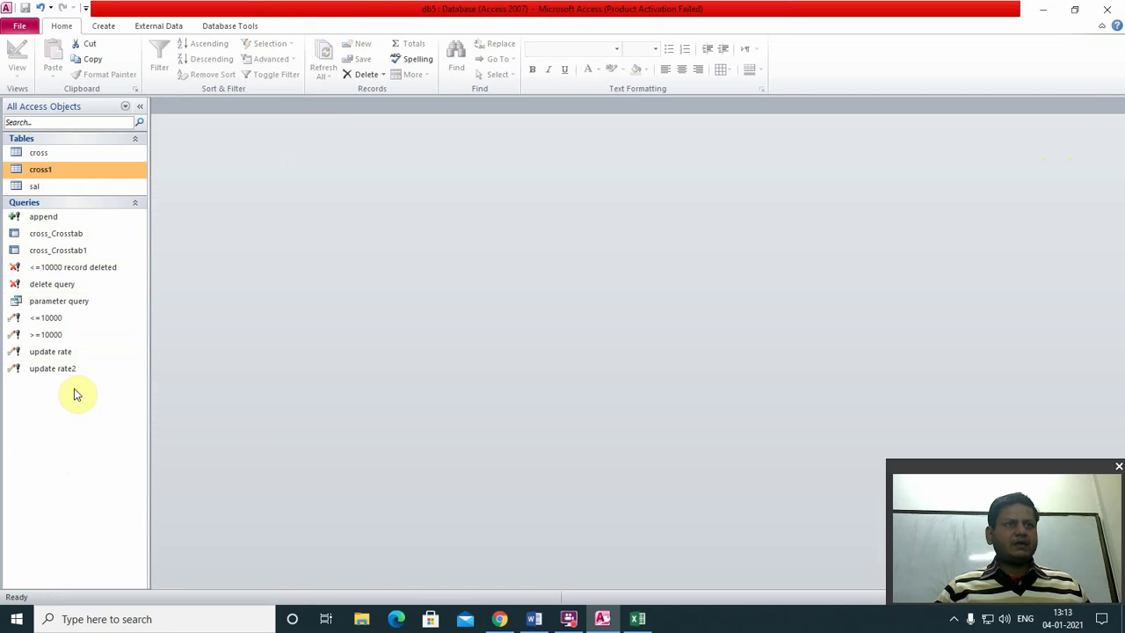
pyautogui.doubleClick(78, 303)
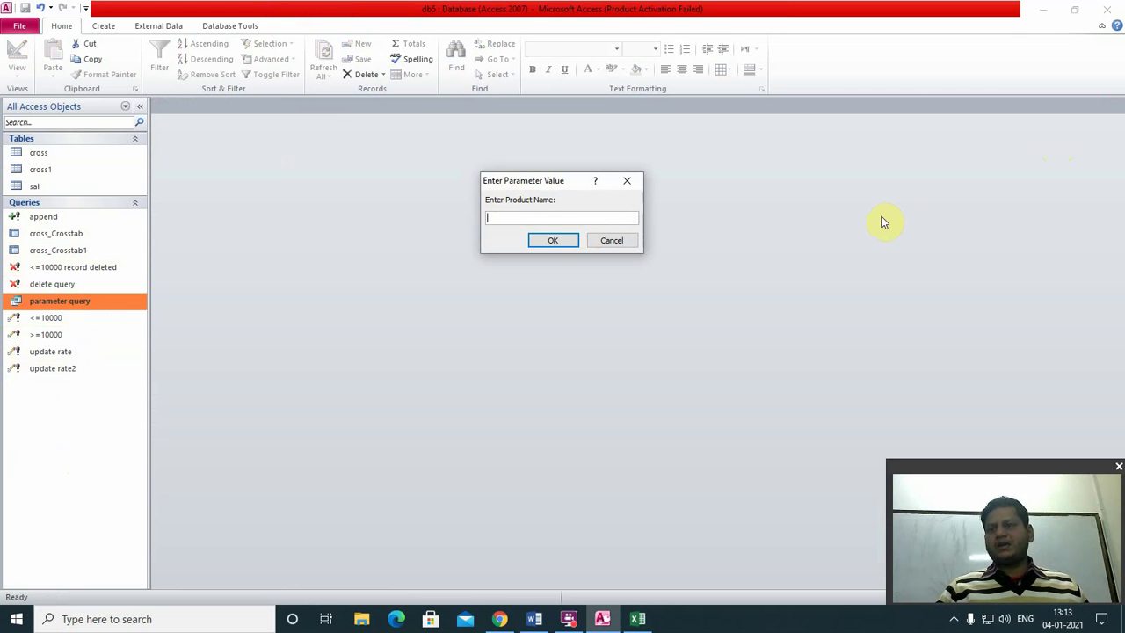
pyautogui.write('mobile')
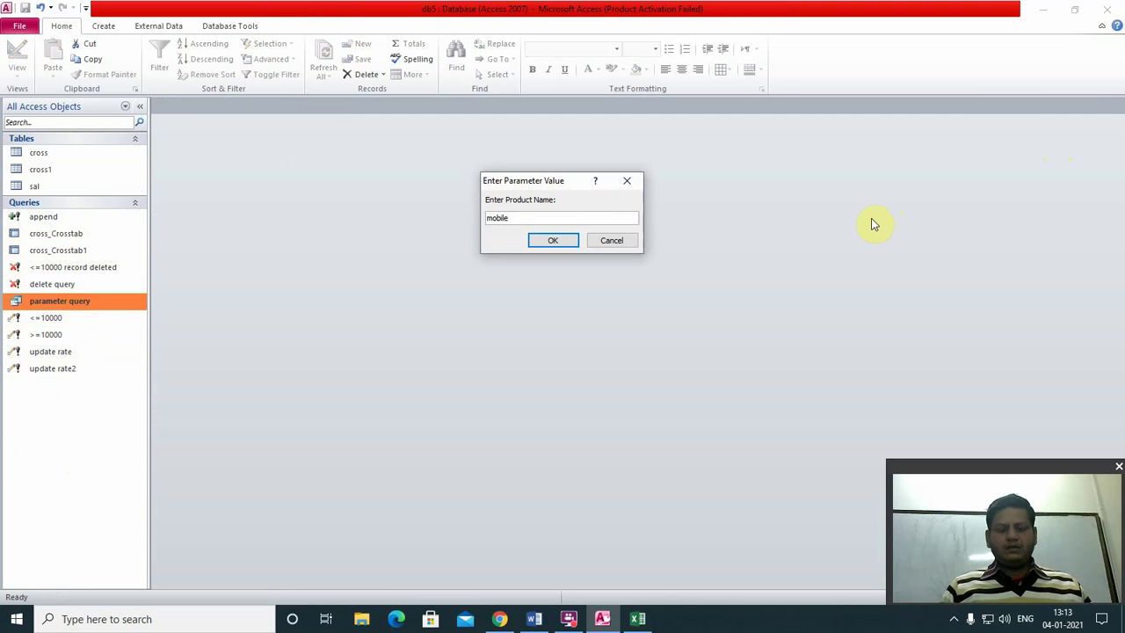
pyautogui.press('Return')
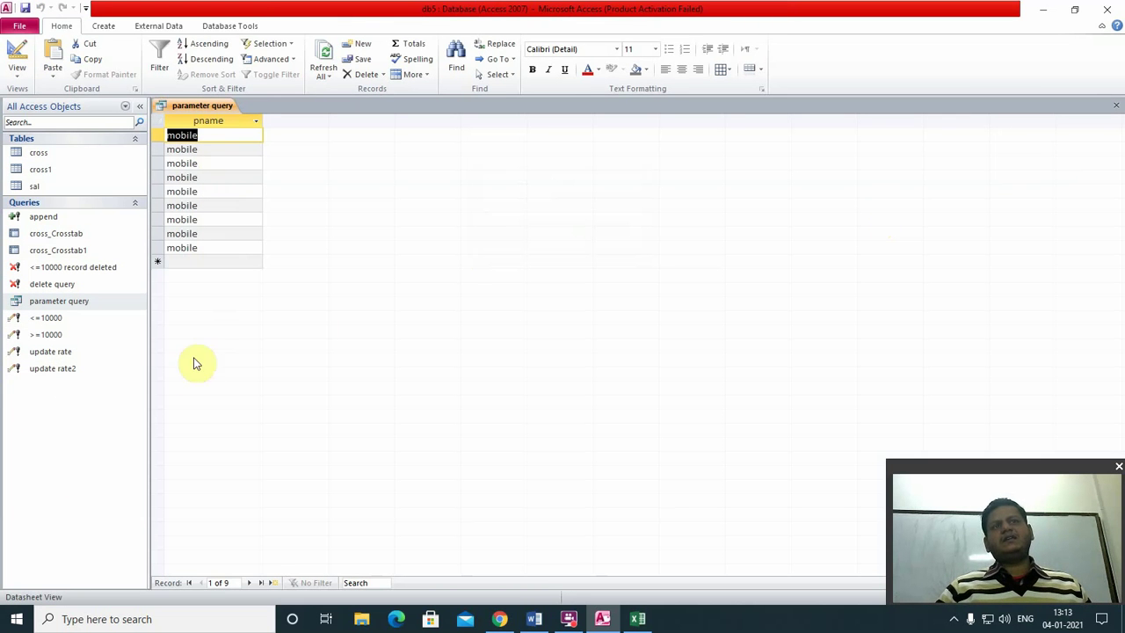
pyautogui.click(1116, 106)
# Add the saleman, sdate and rate fields to parameter query's design and close it with the changes saved.
pyautogui.rightClick(55, 300)
pyautogui.click(104, 323)
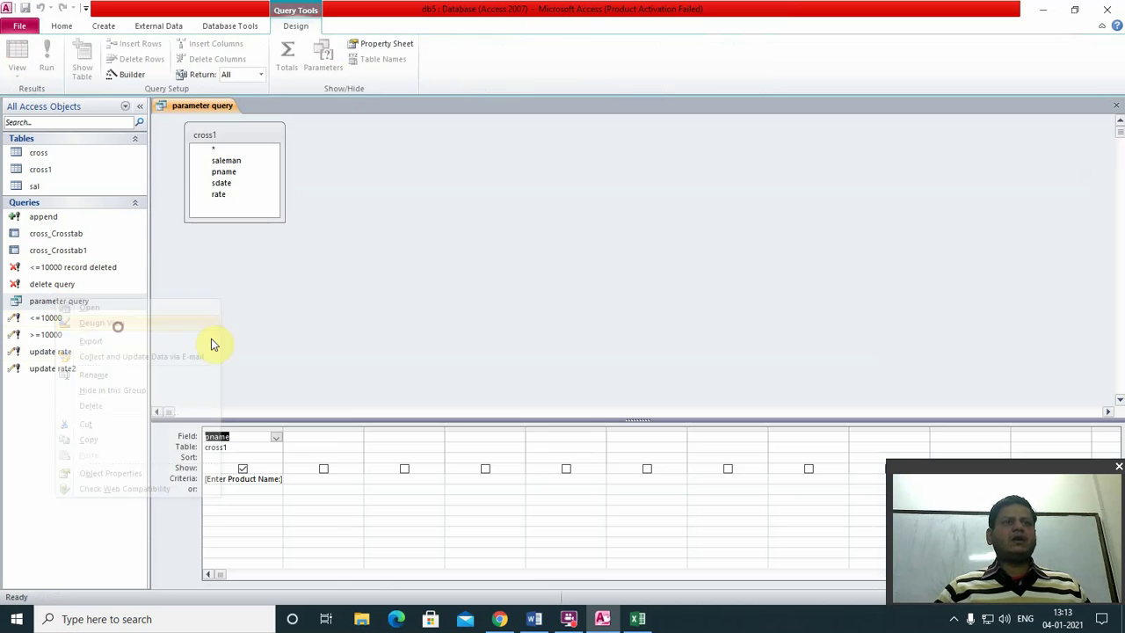
pyautogui.click(314, 435)
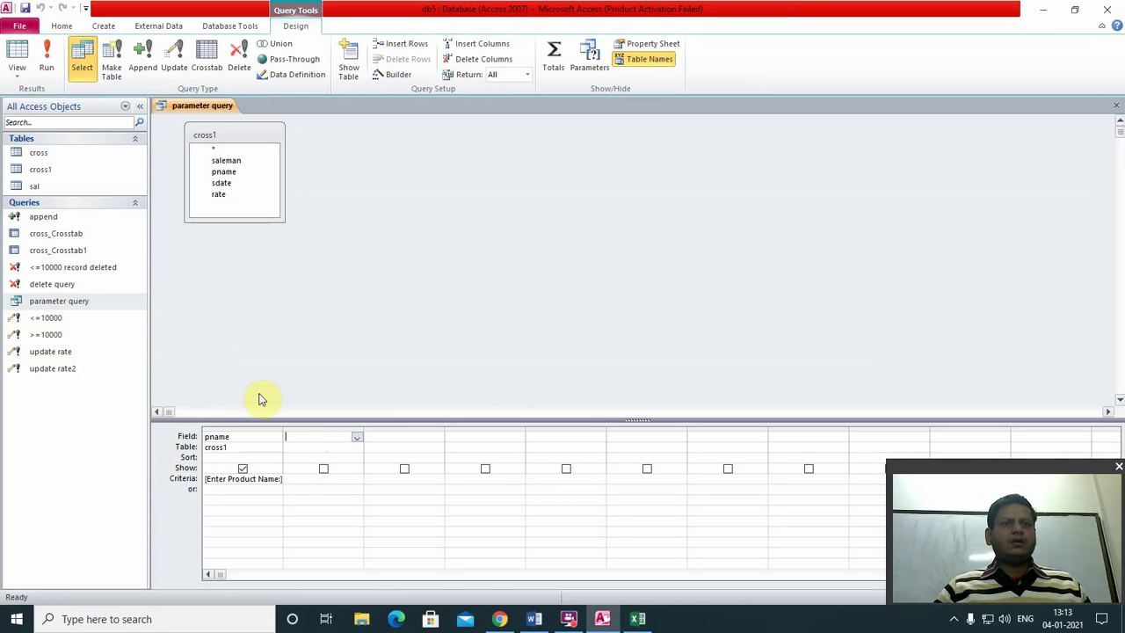
pyautogui.click(355, 437)
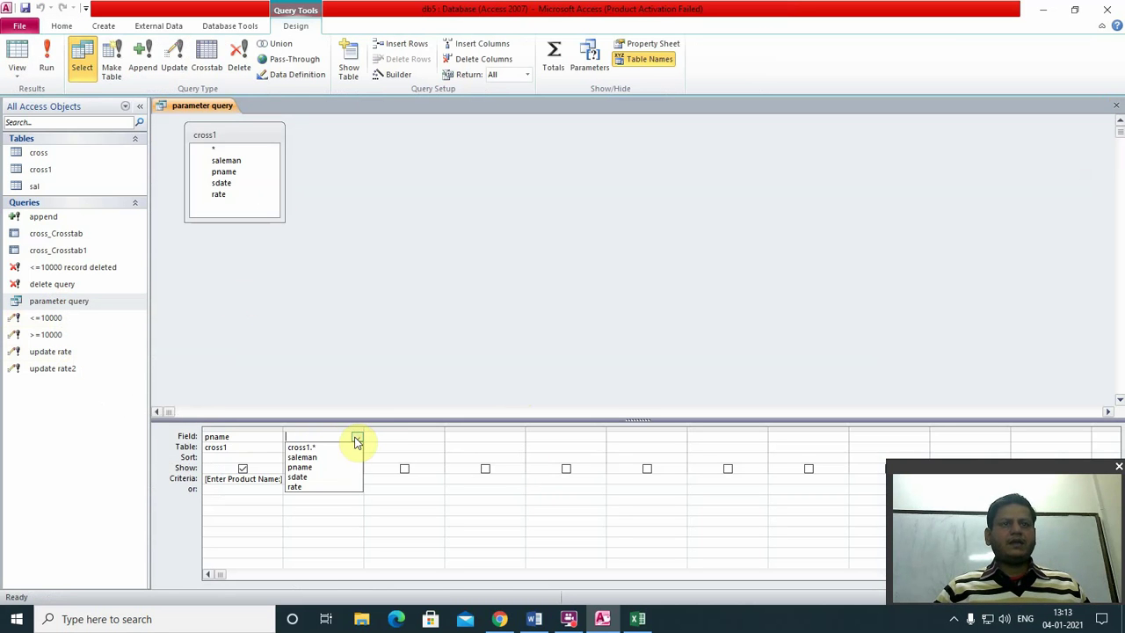
pyautogui.click(319, 458)
pyautogui.click(400, 435)
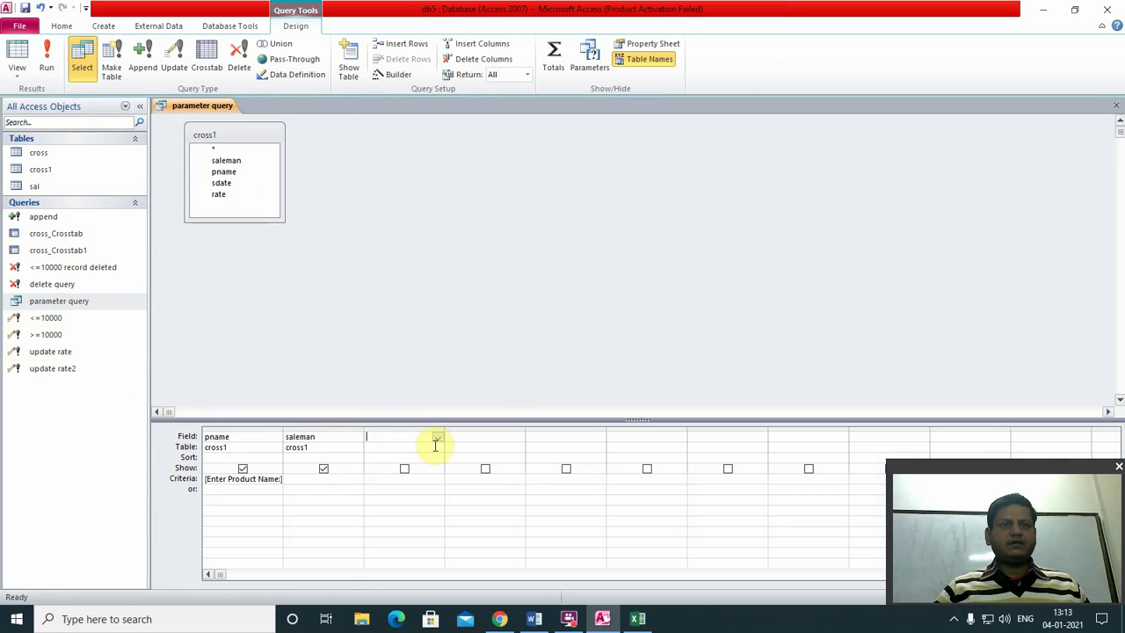
pyautogui.click(437, 437)
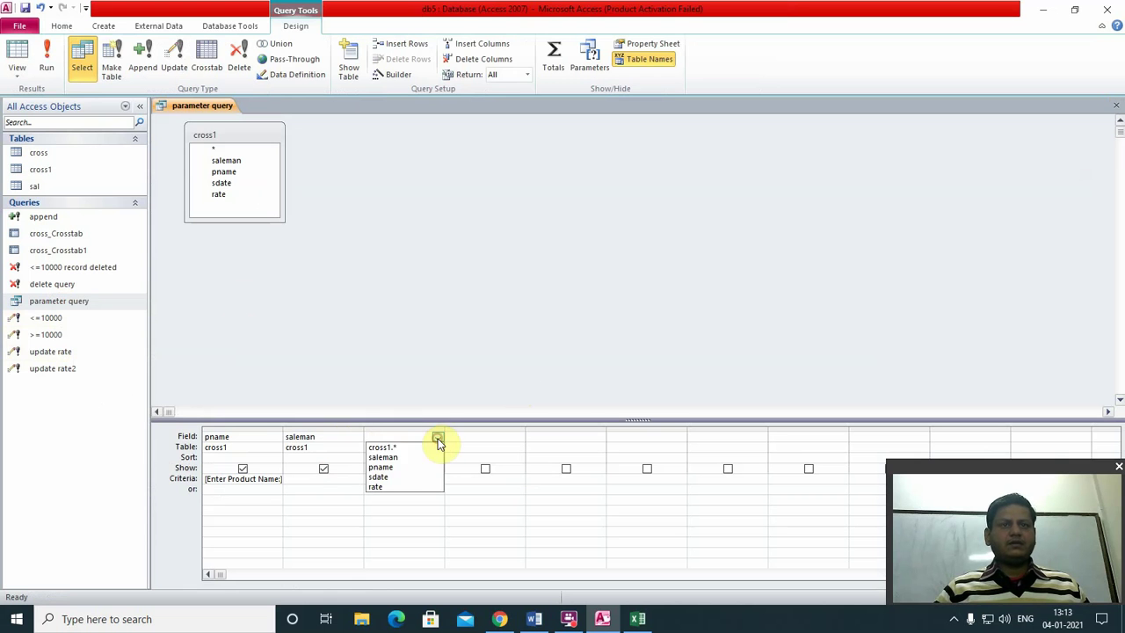
pyautogui.click(396, 476)
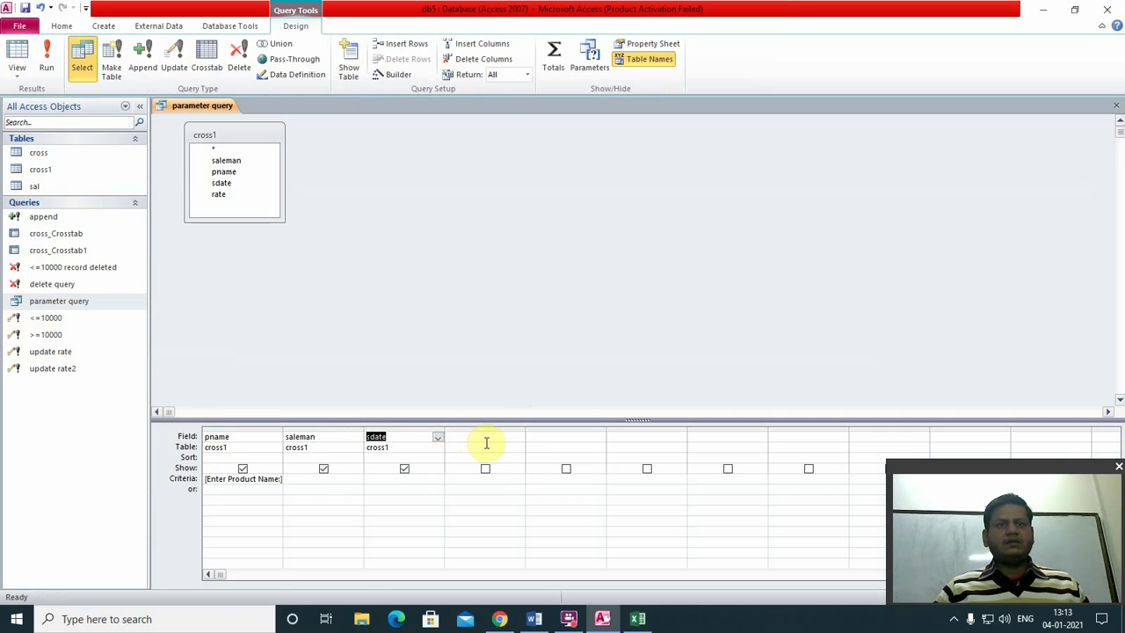
pyautogui.click(486, 440)
pyautogui.click(520, 437)
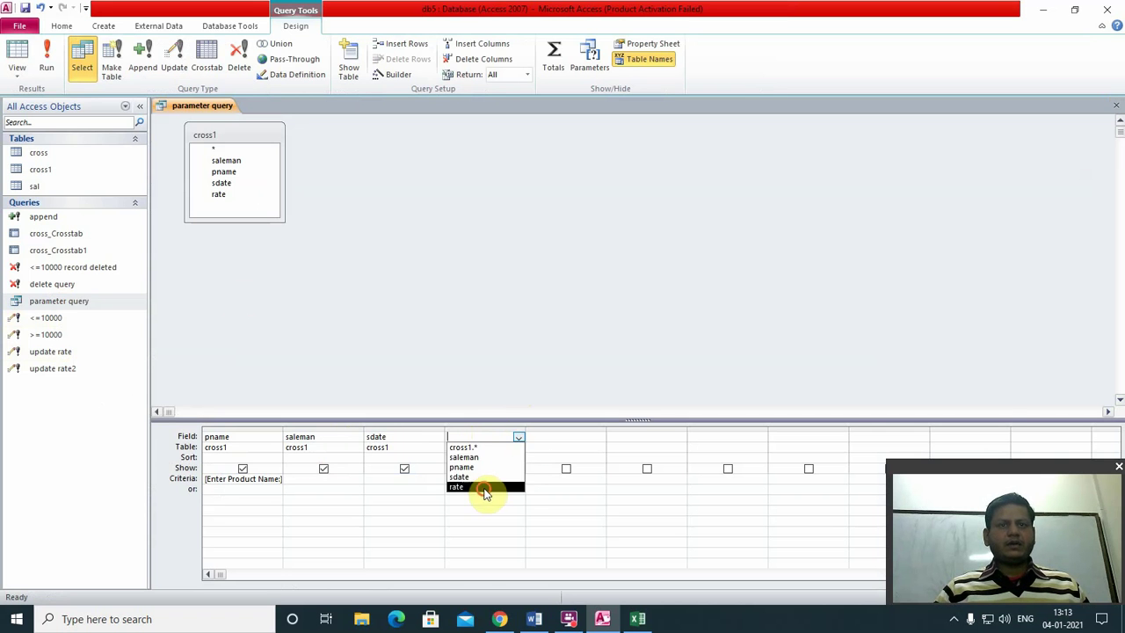
pyautogui.click(485, 489)
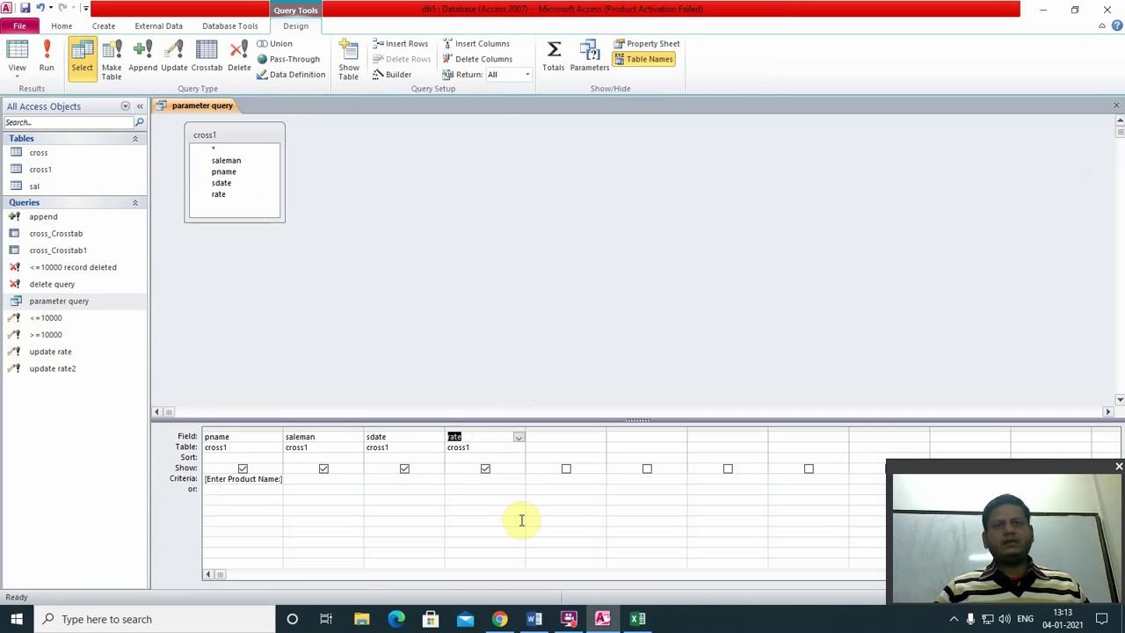
pyautogui.click(1119, 108)
pyautogui.click(502, 344)
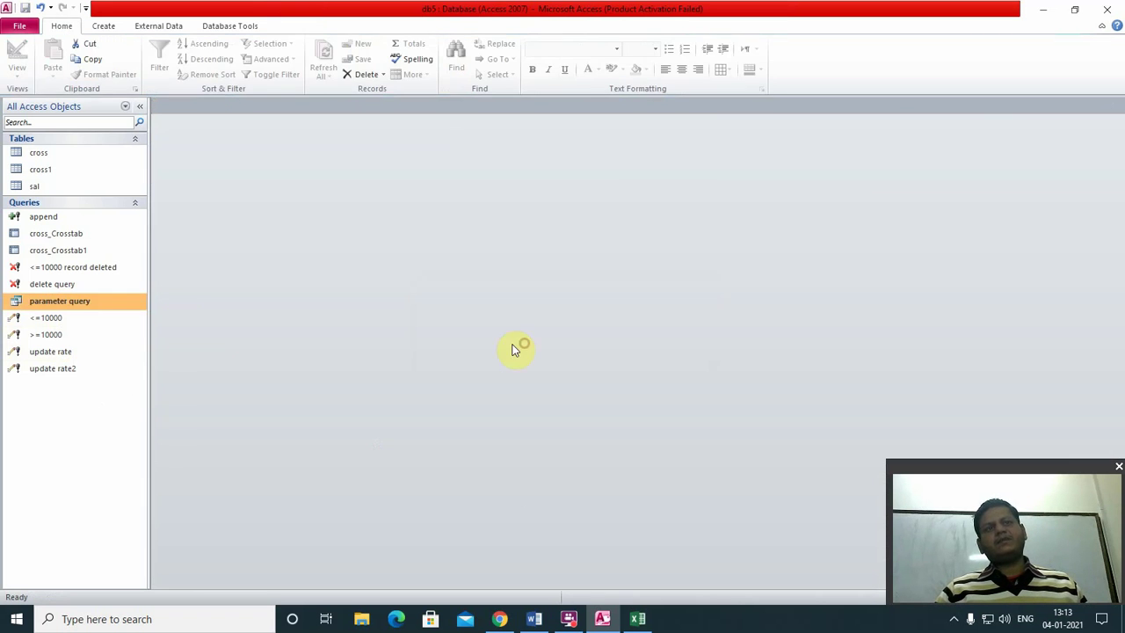
# Run the extended parameter query for mobile to view all fields of the matching records, and close the datasheet.
pyautogui.doubleClick(94, 303)
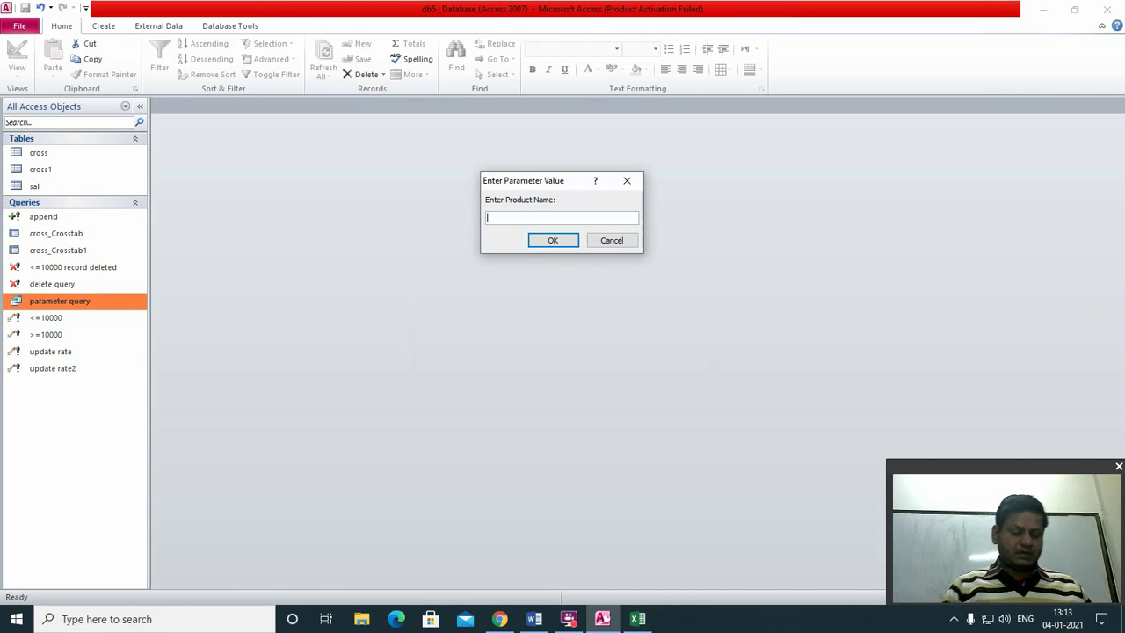
pyautogui.write('mobile')
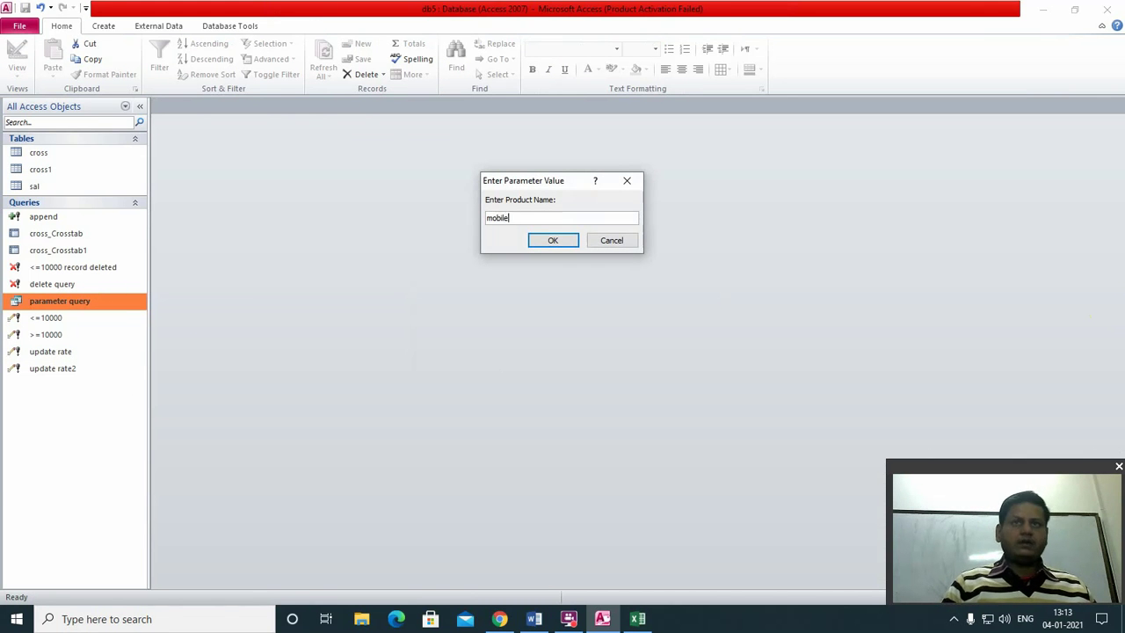
pyautogui.press('Return')
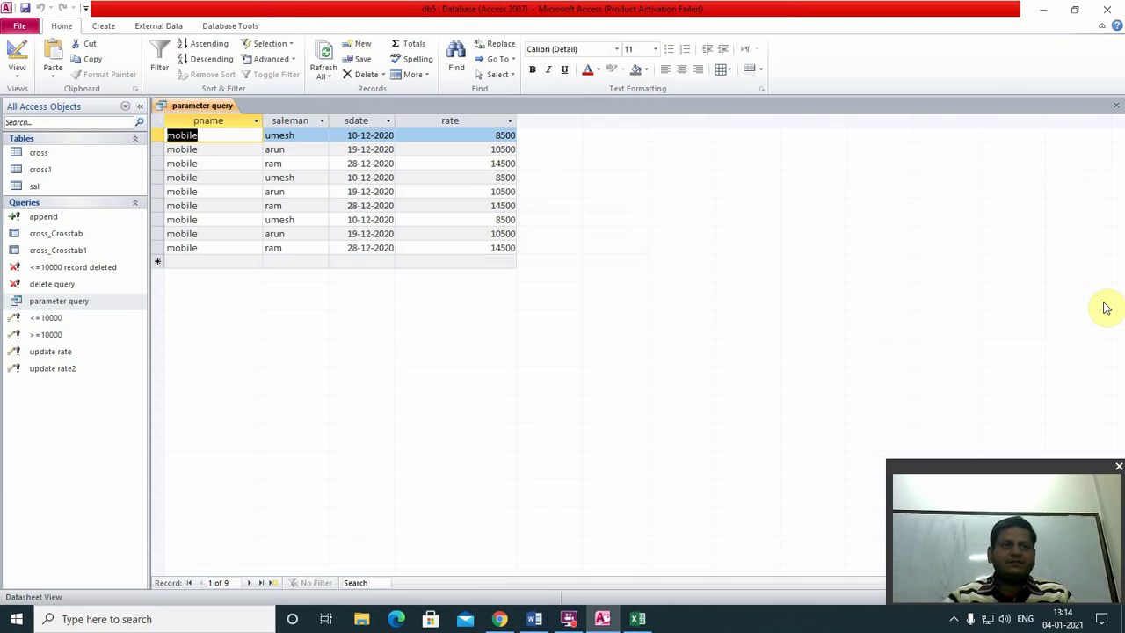
pyautogui.click(70, 303)
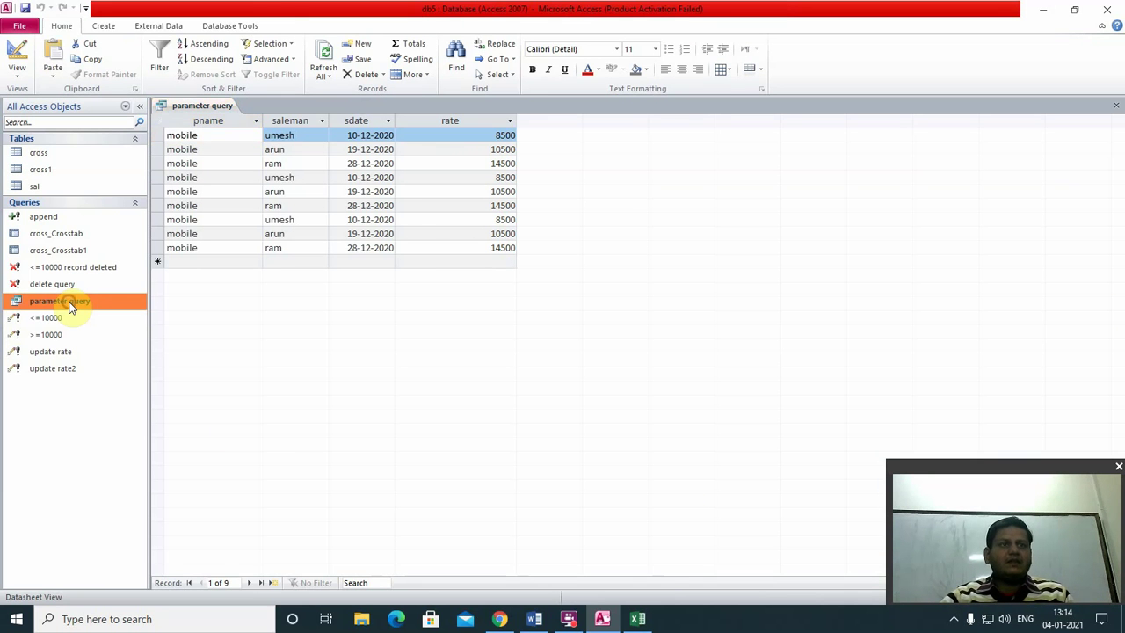
pyautogui.doubleClick(56, 302)
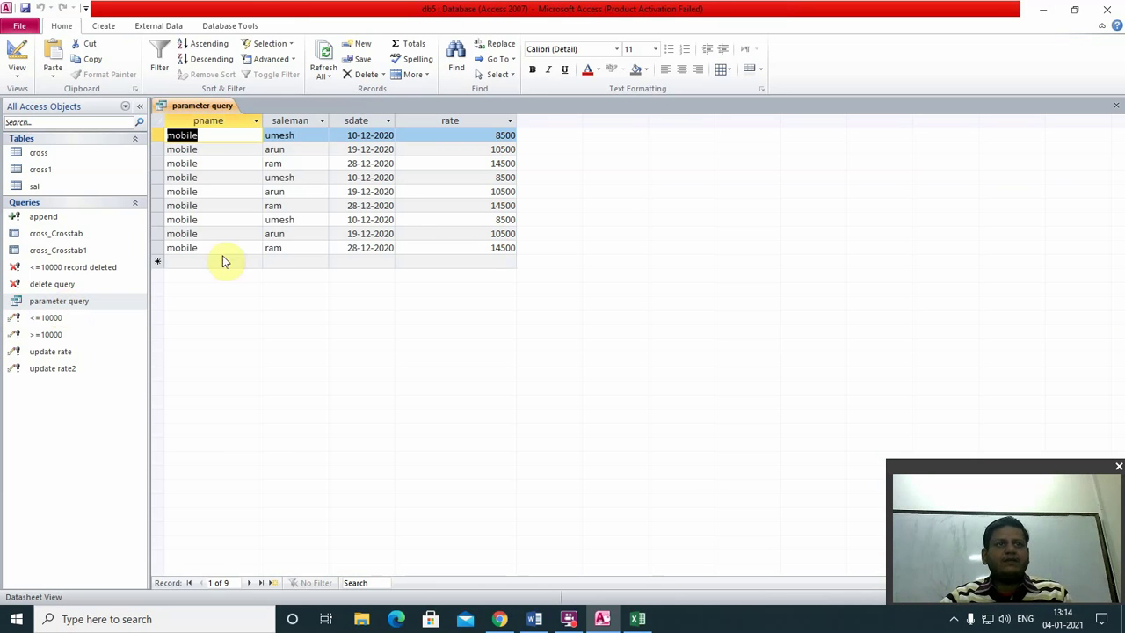
pyautogui.click(1117, 107)
# Run parameter query for the product tv and close its datasheet.
pyautogui.click(76, 299)
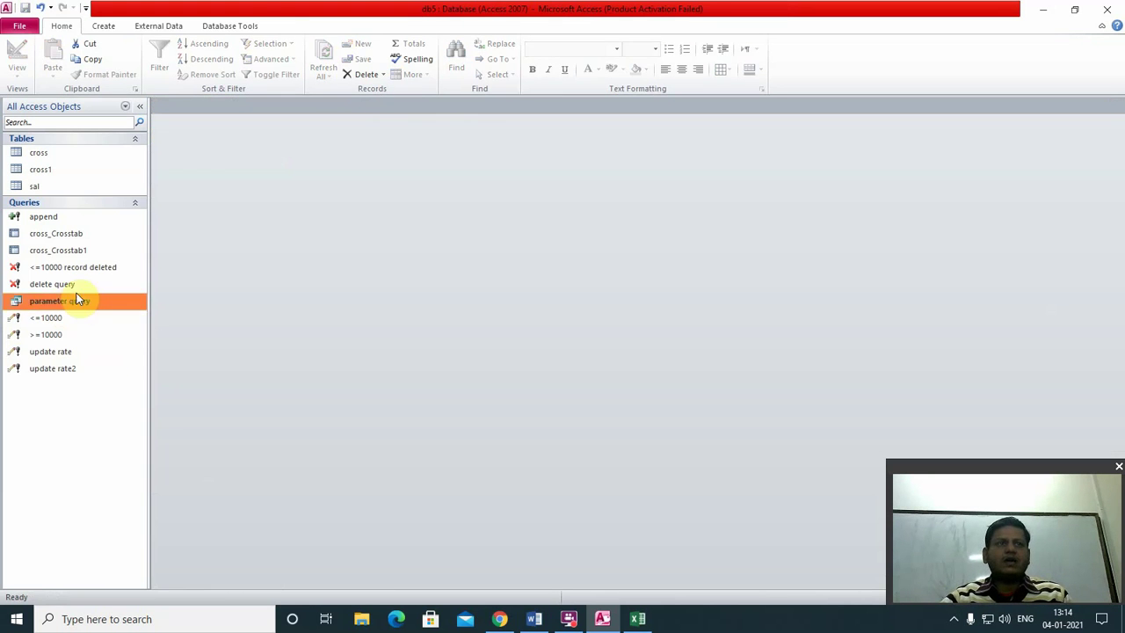
pyautogui.doubleClick(74, 301)
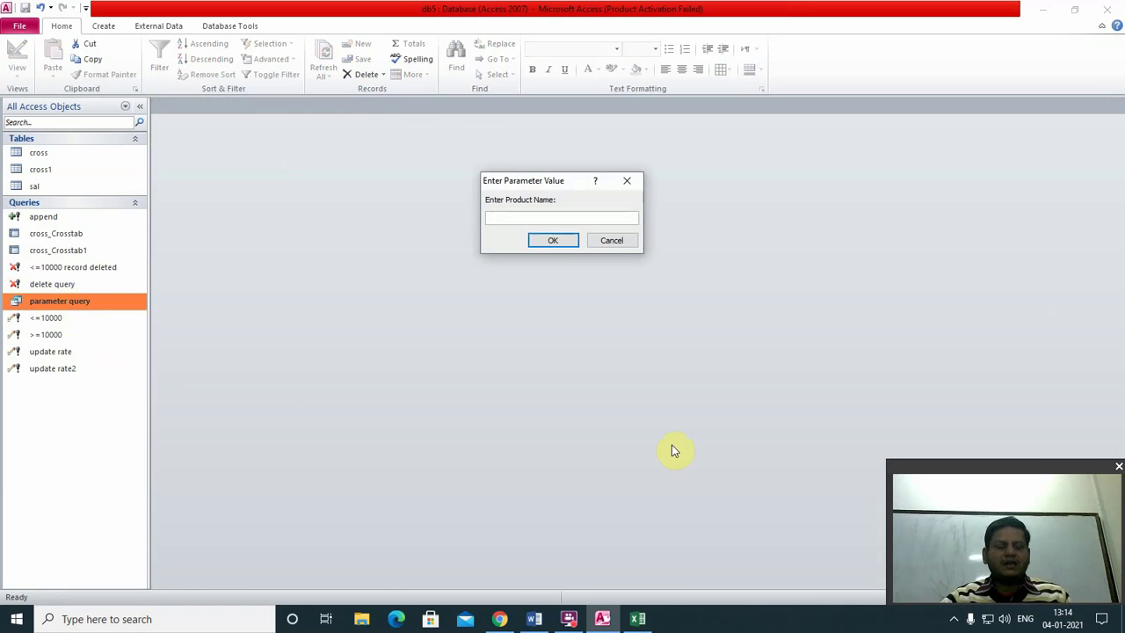
pyautogui.write('tv')
pyautogui.press('Return')
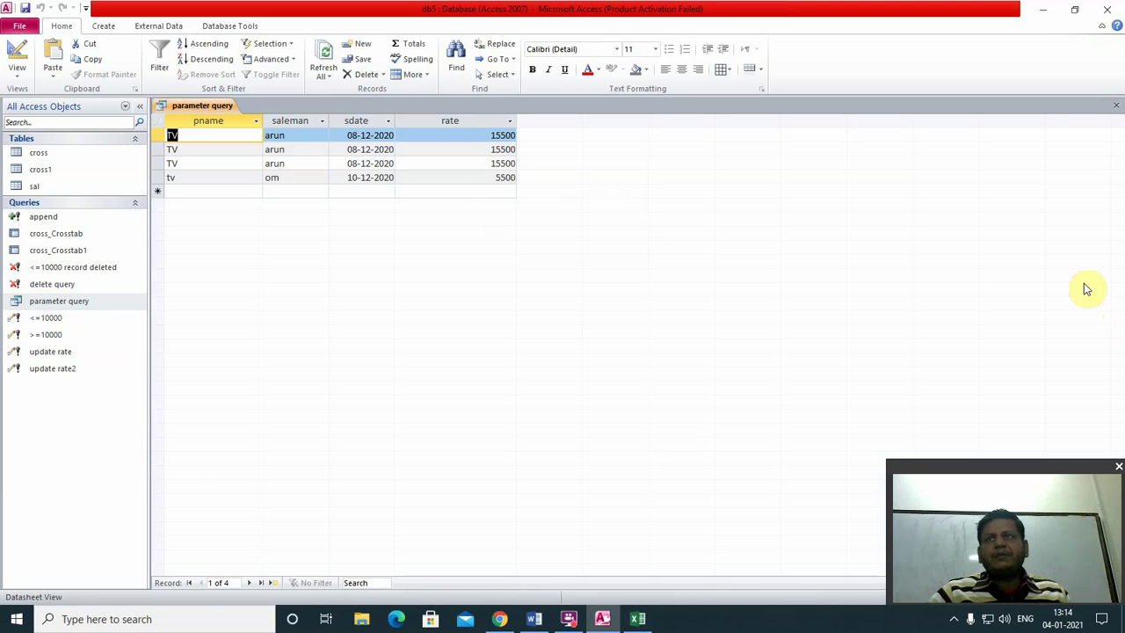
pyautogui.click(1117, 104)
# Rename parameter query to seach according to product.
pyautogui.rightClick(73, 301)
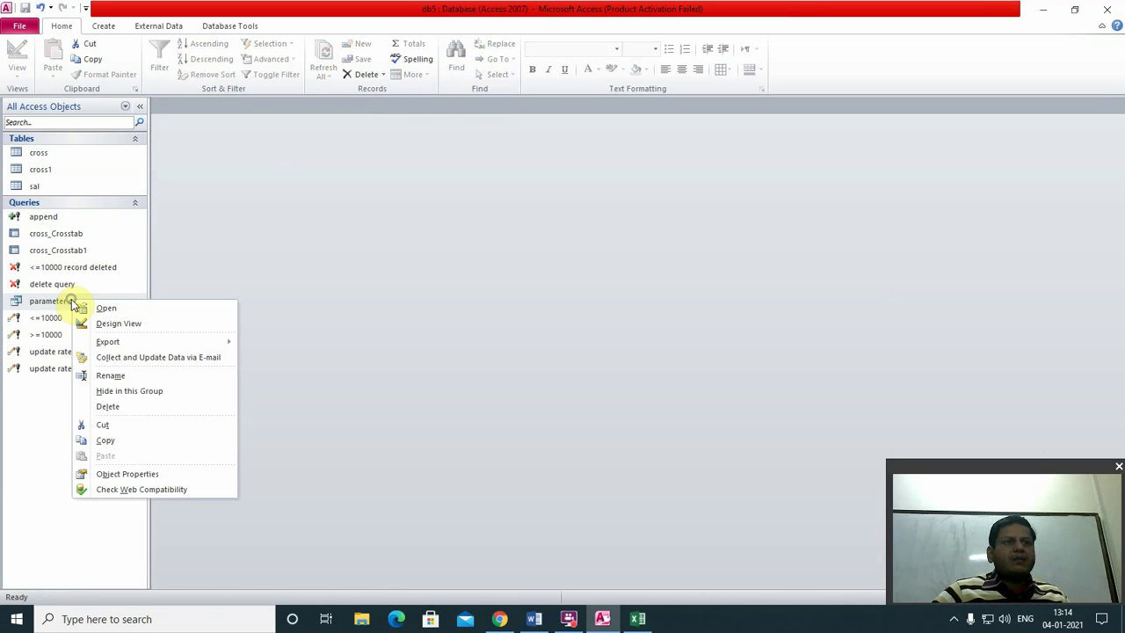
pyautogui.click(115, 375)
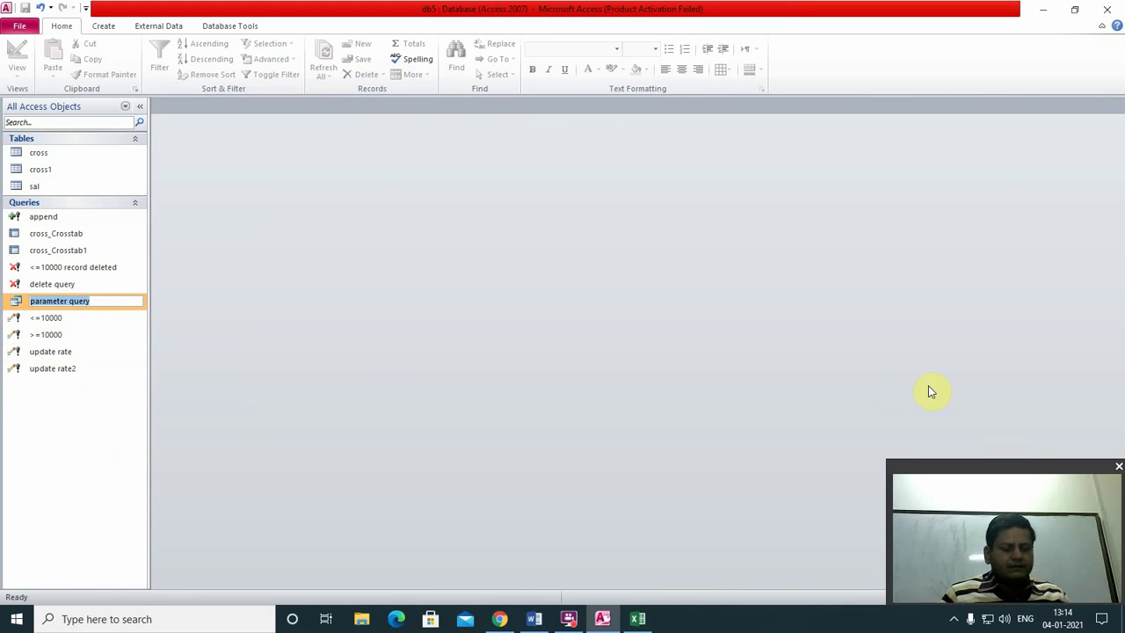
pyautogui.write('seach')
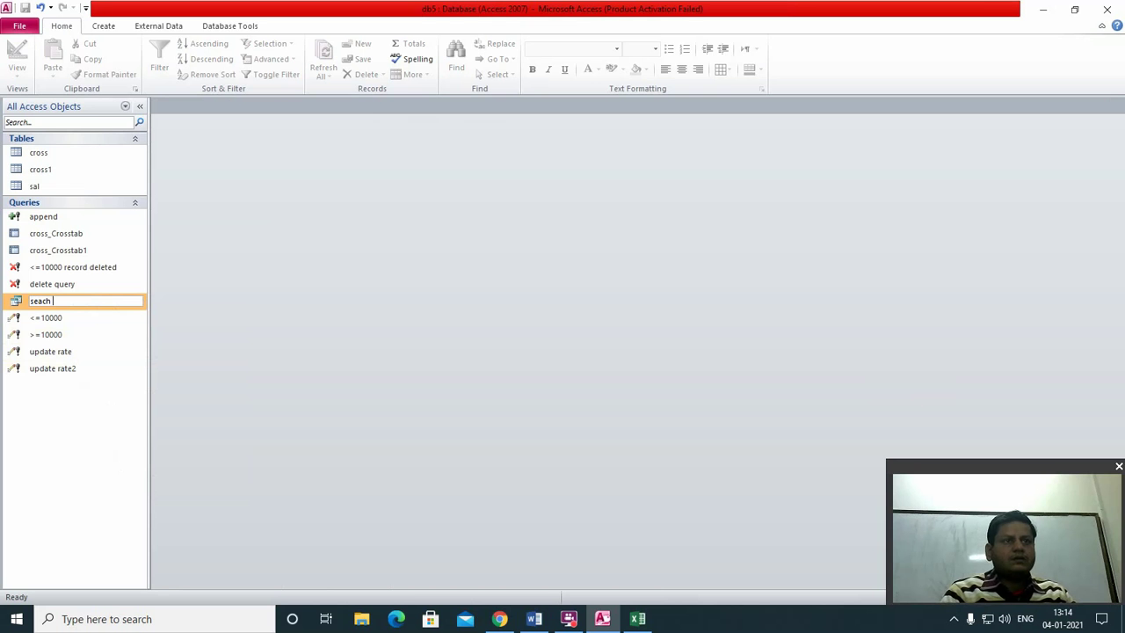
pyautogui.write(' acc')
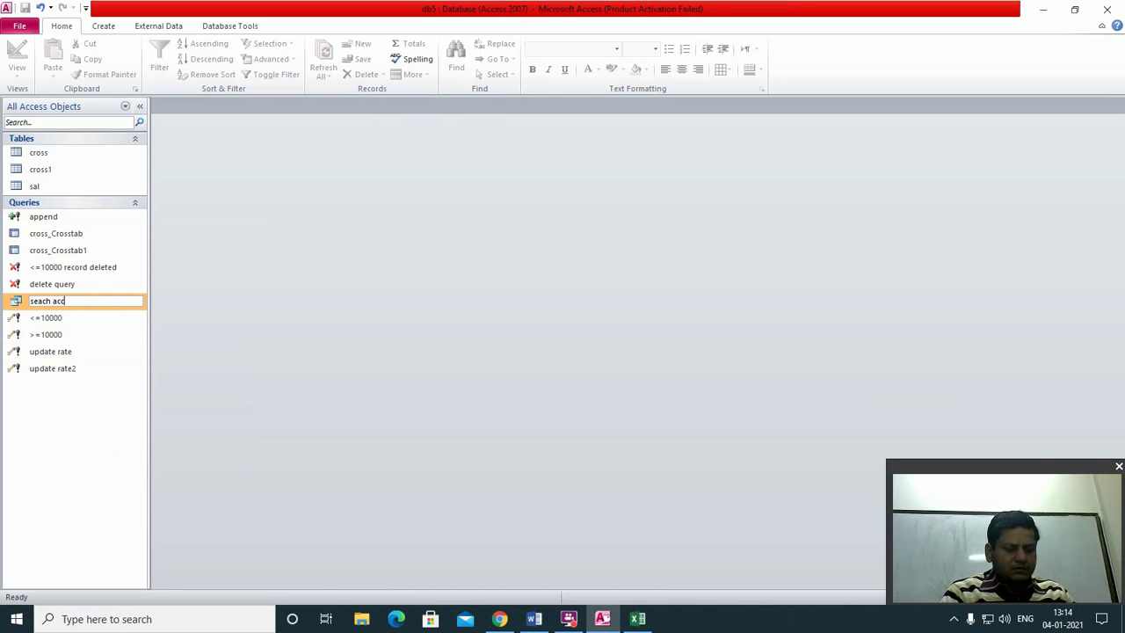
pyautogui.write('ording to')
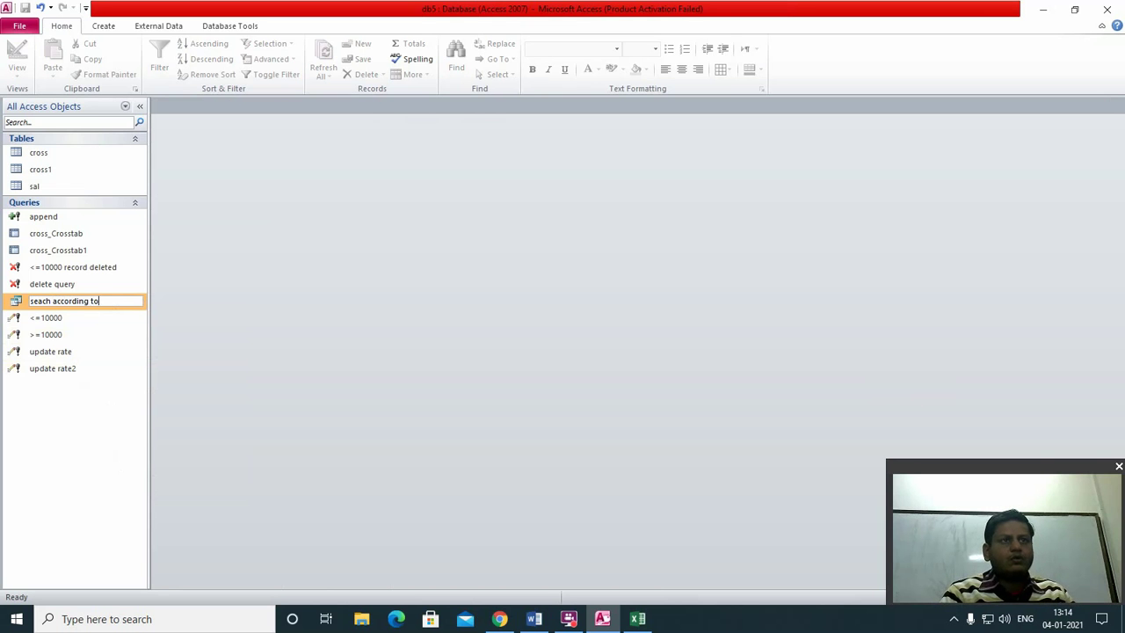
pyautogui.write(' produc')
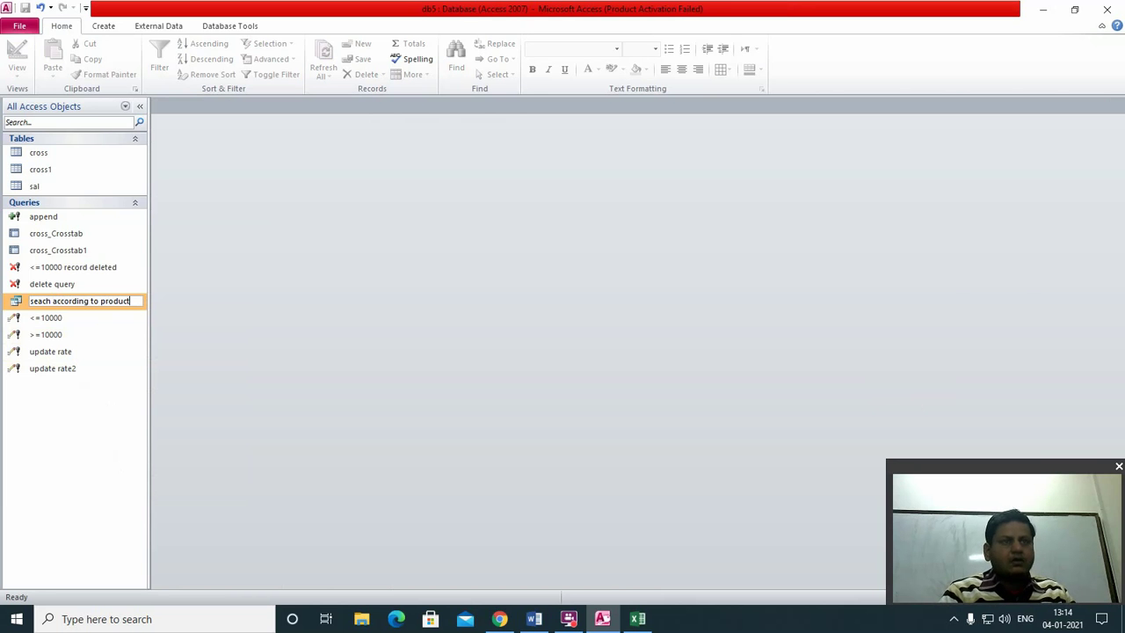
pyautogui.write('t')
pyautogui.press('Return')
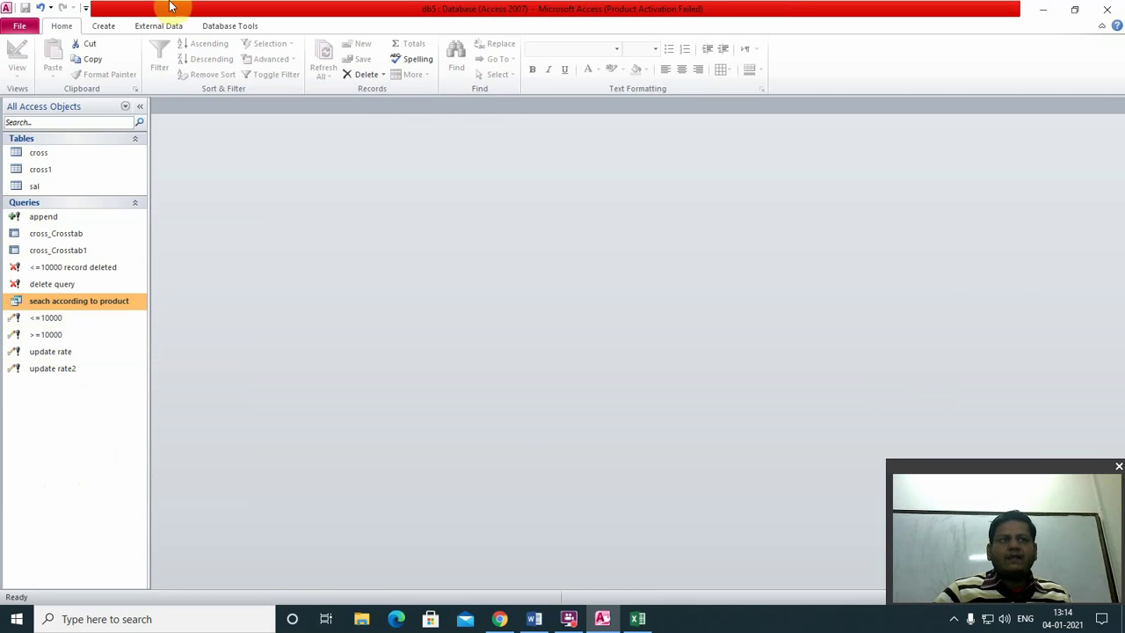
# Create a new query in design view from the cross1 table with the saleman, pname, sdate and rate fields.
pyautogui.click(103, 28)
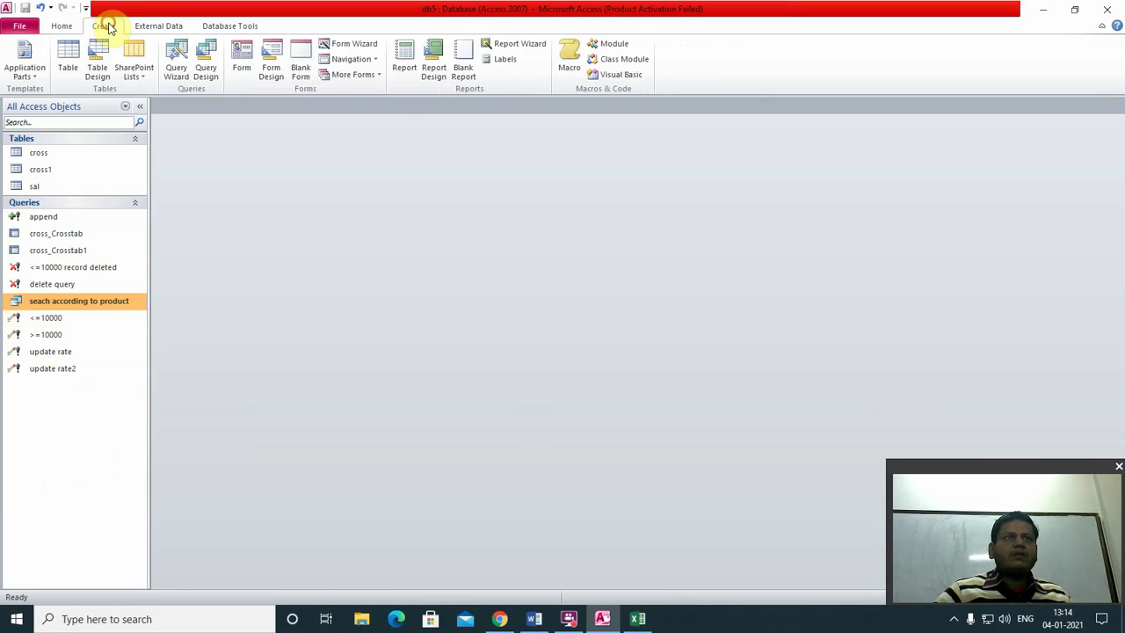
pyautogui.click(204, 67)
pyautogui.click(489, 445)
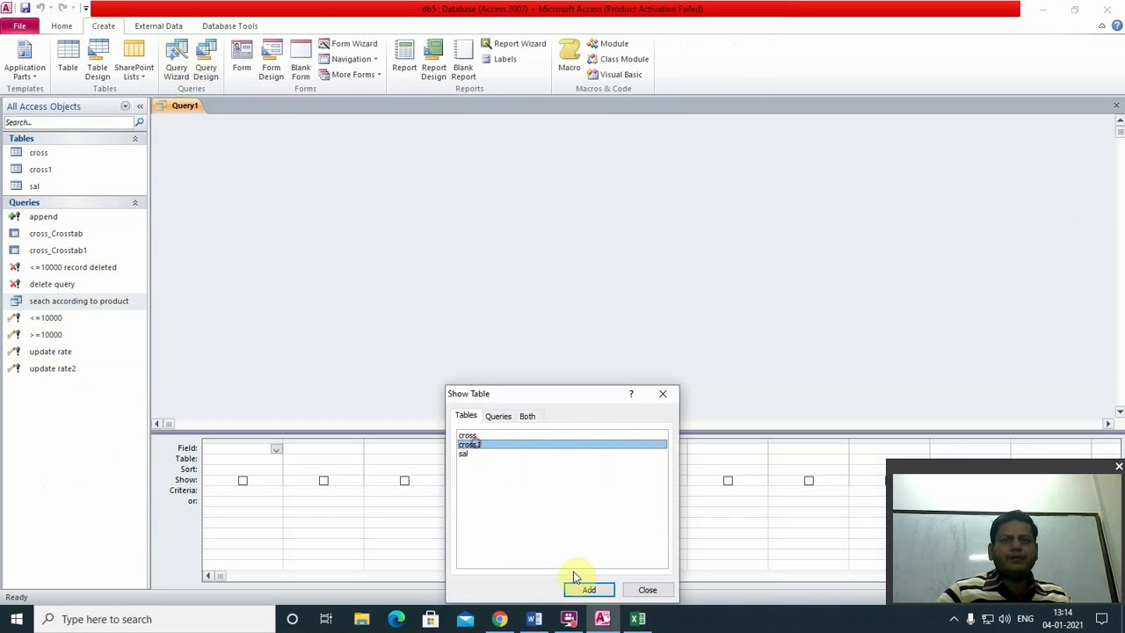
pyautogui.click(589, 591)
pyautogui.click(647, 589)
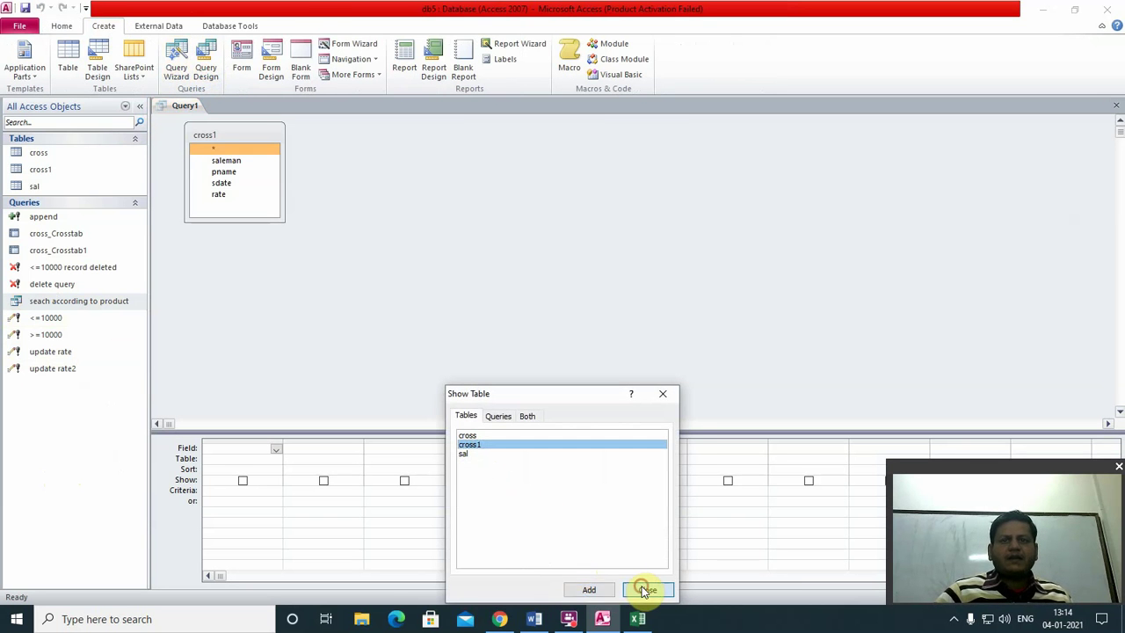
pyautogui.doubleClick(226, 161)
pyautogui.doubleClick(224, 171)
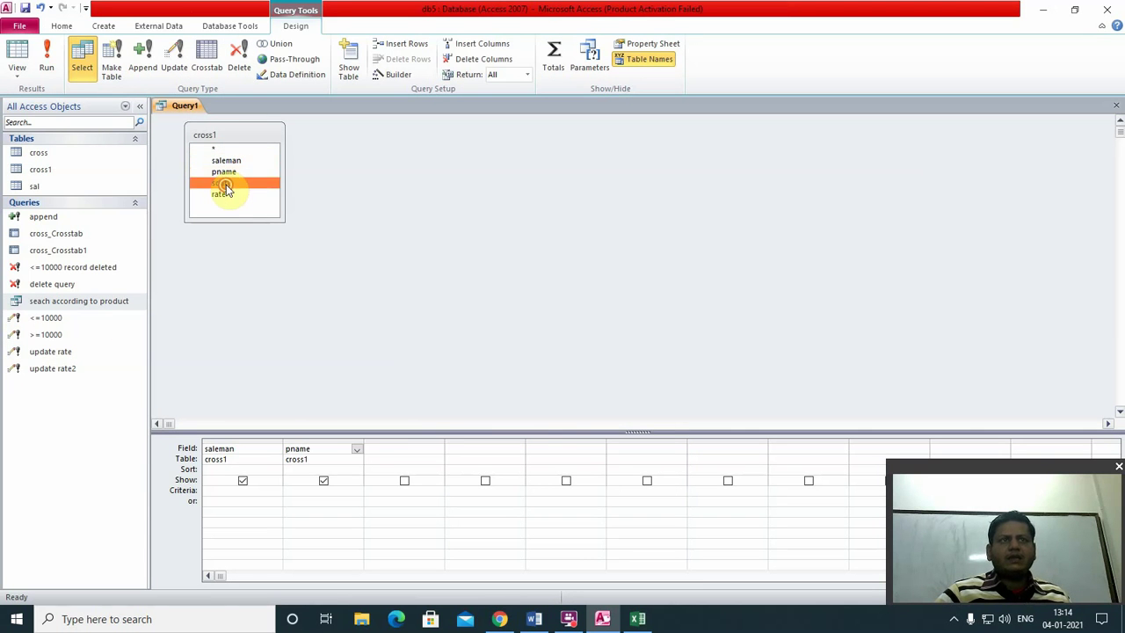
pyautogui.doubleClick(222, 183)
pyautogui.doubleClick(223, 195)
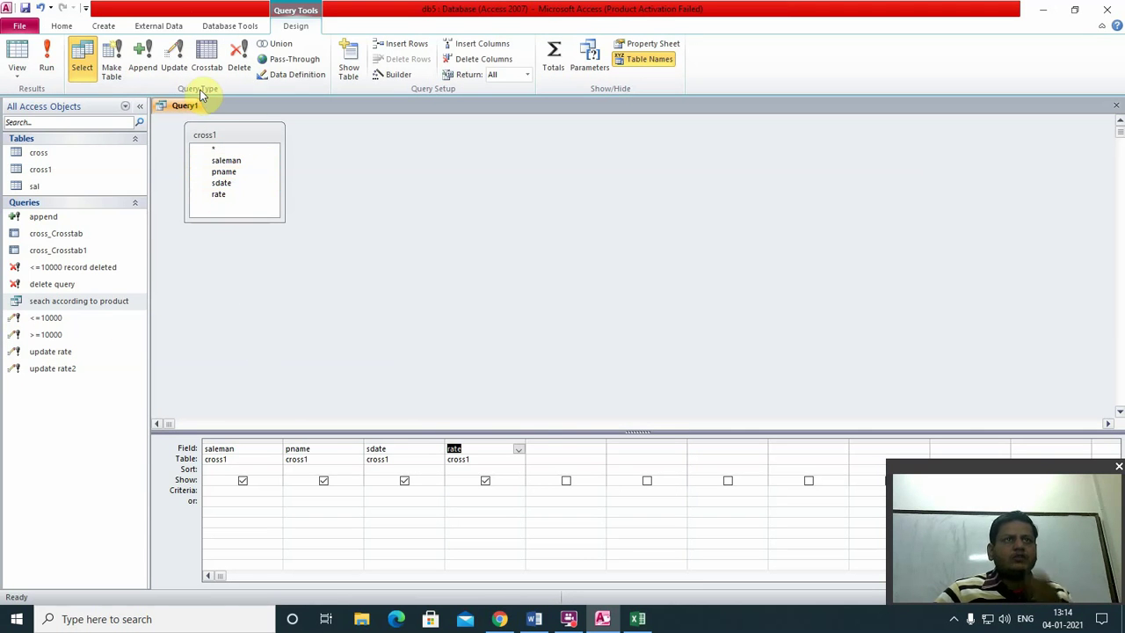
# Set the saleman field's criteria to the parameter prompt [Enter Sales Man Name:].
pyautogui.click(211, 489)
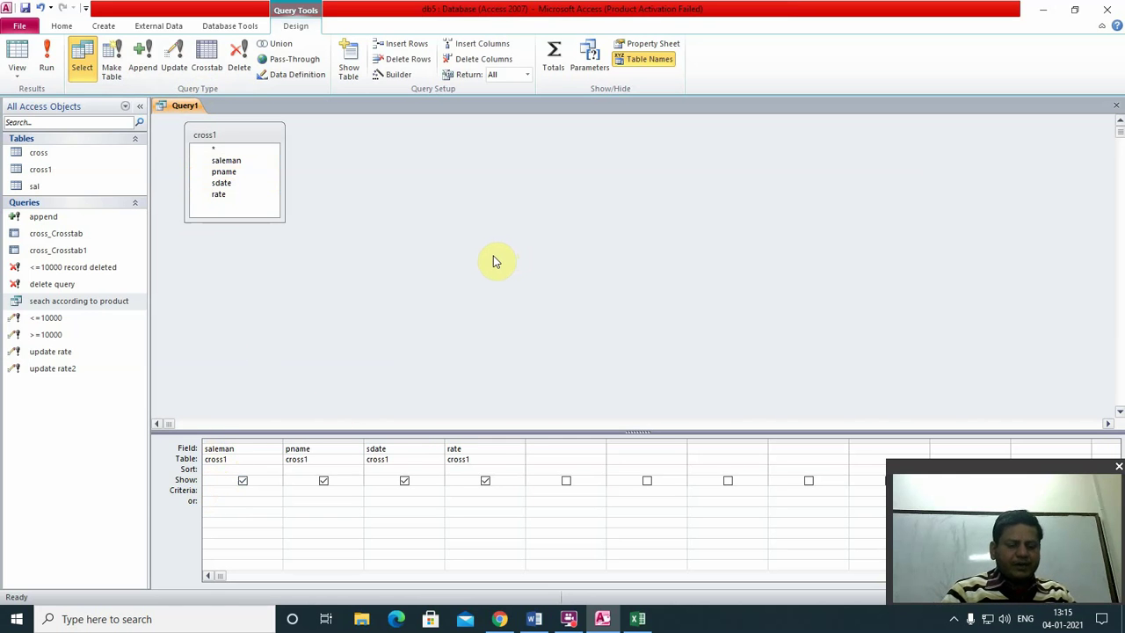
pyautogui.write('[Enter')
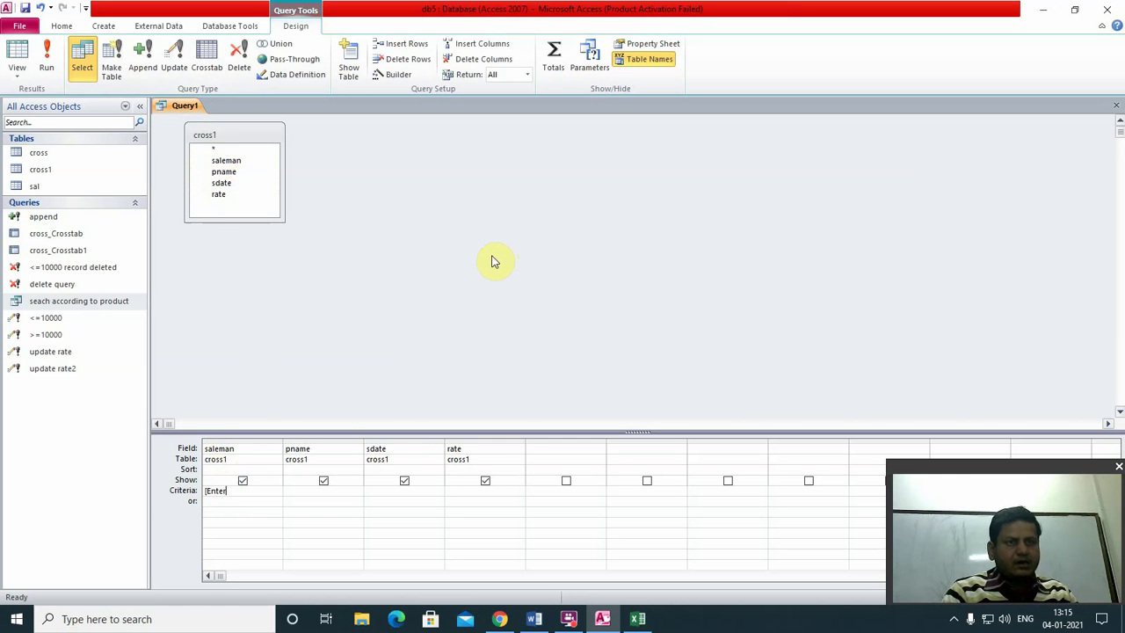
pyautogui.write(' Sales ')
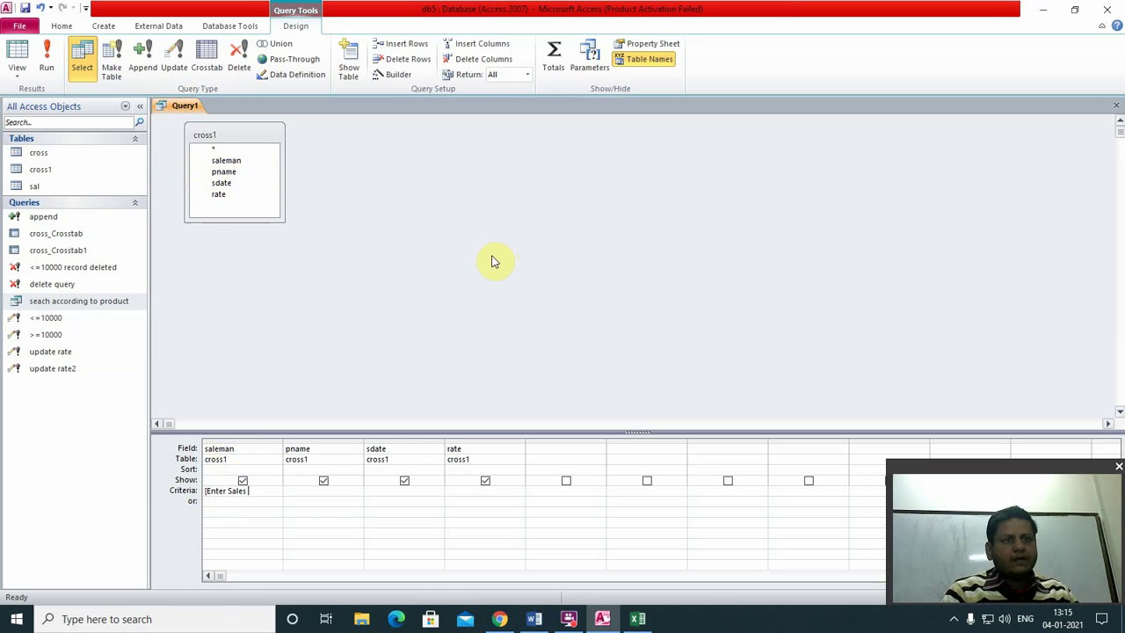
pyautogui.write('Man')
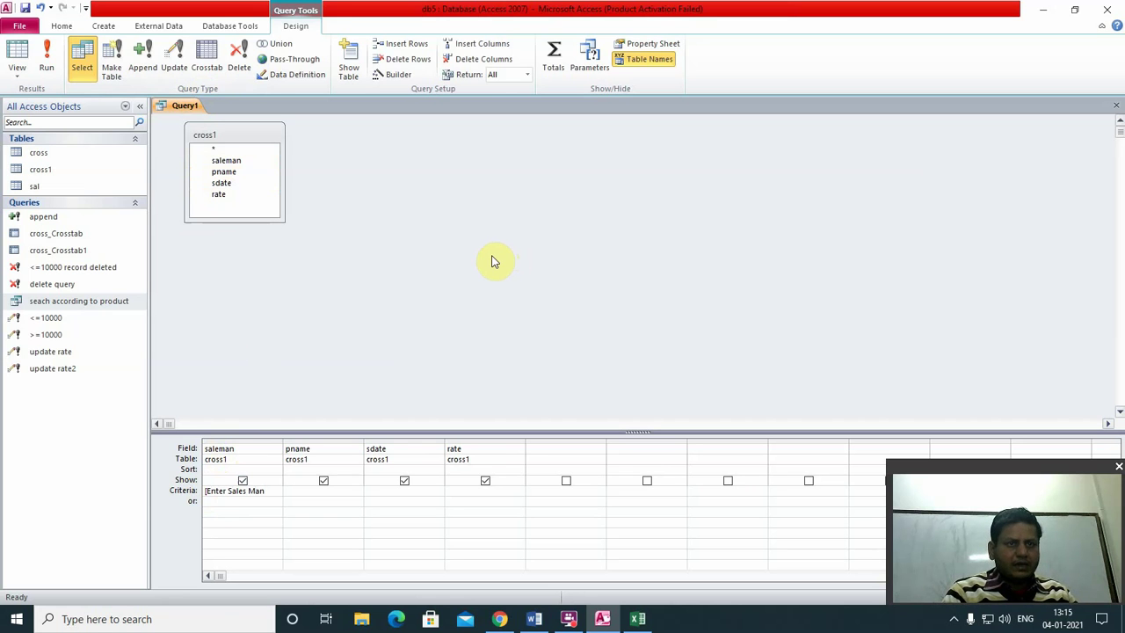
pyautogui.write('name')
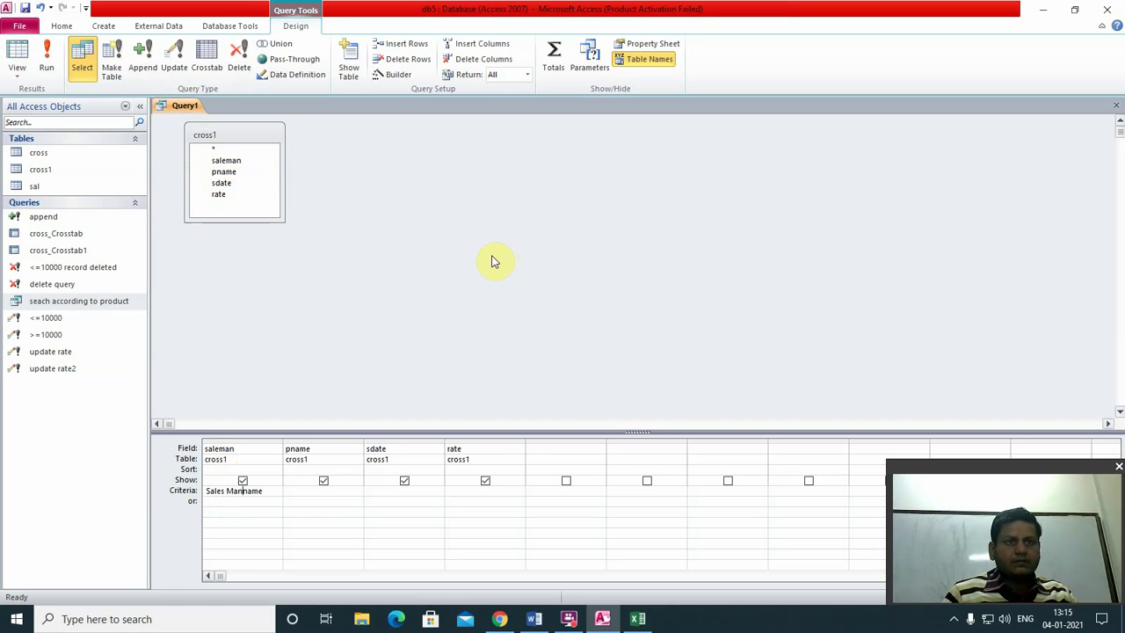
pyautogui.press('Delete')
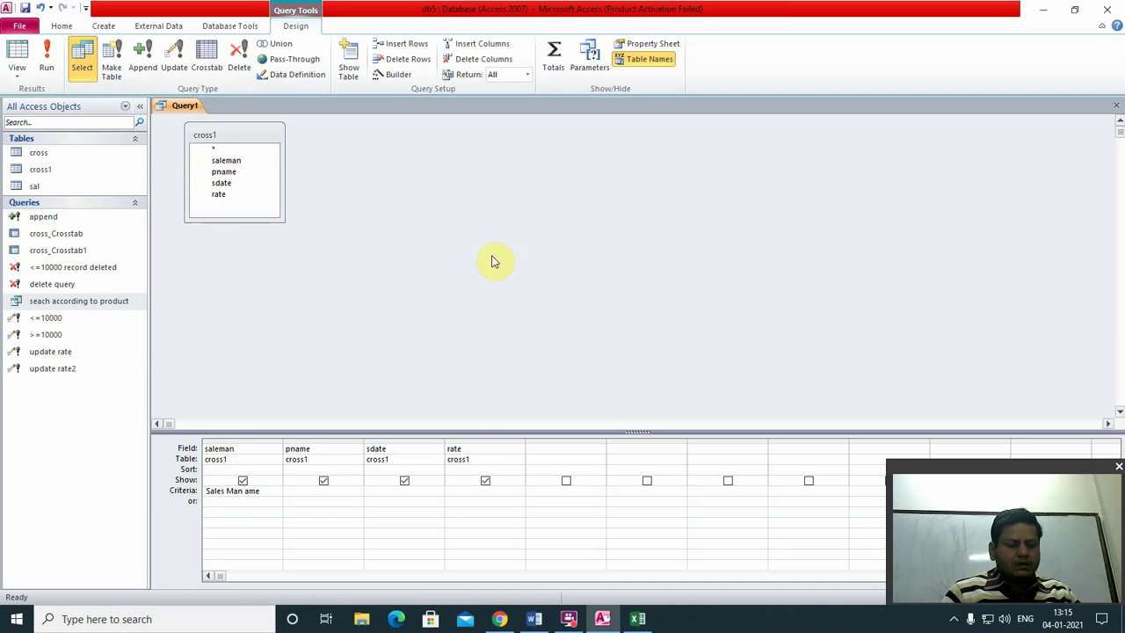
pyautogui.write('N')
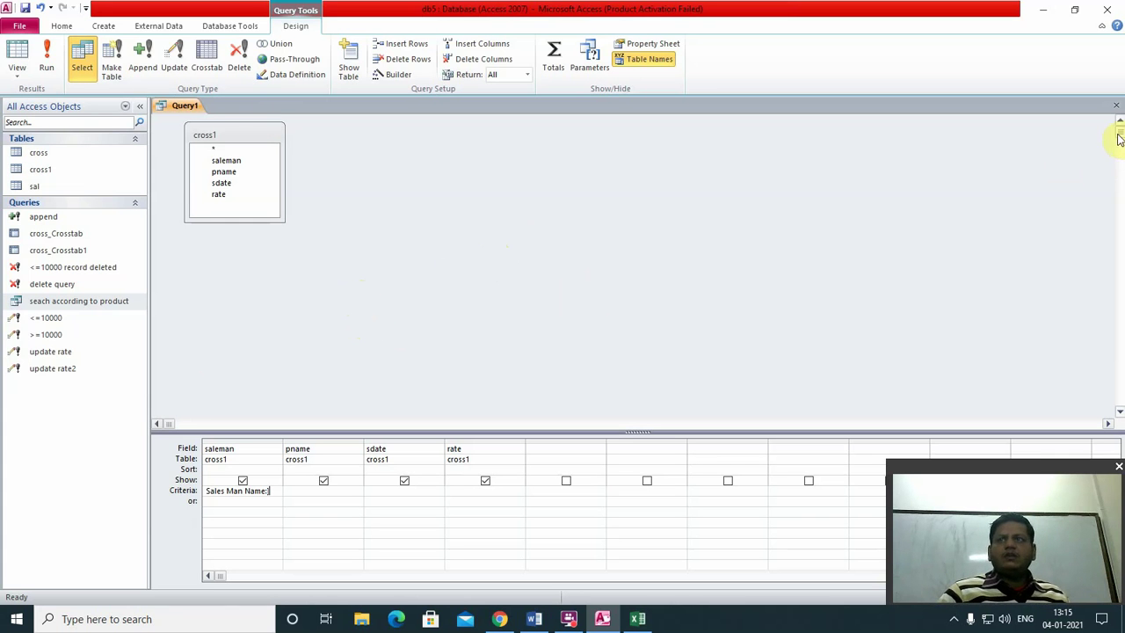
# Close the new query and save it as Seach According to Sales Man.
pyautogui.click(1117, 106)
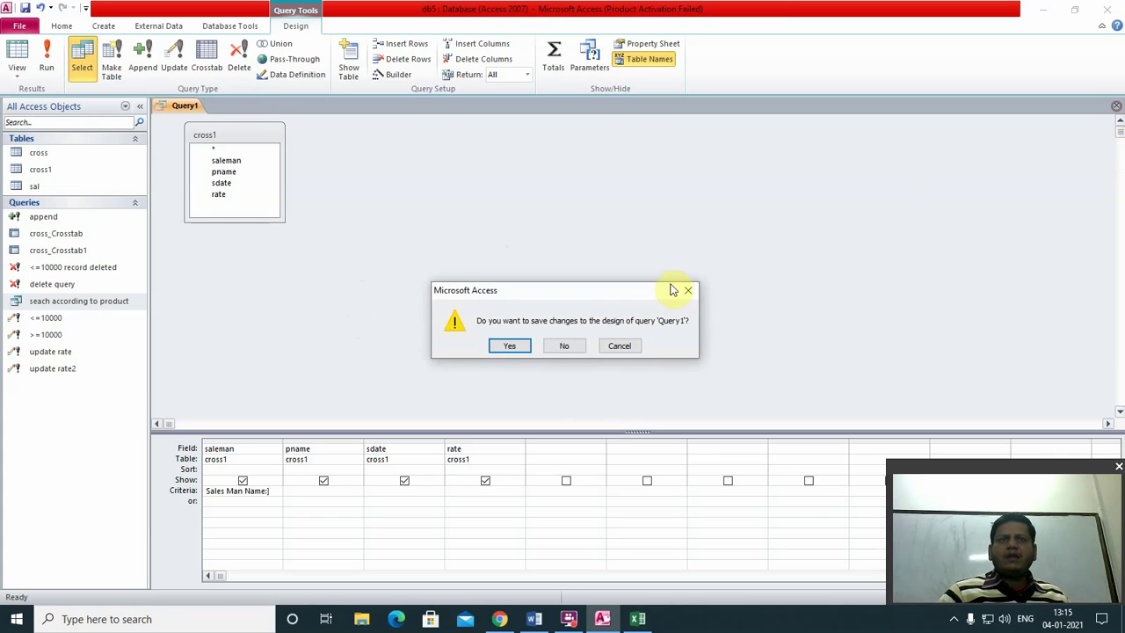
pyautogui.click(517, 346)
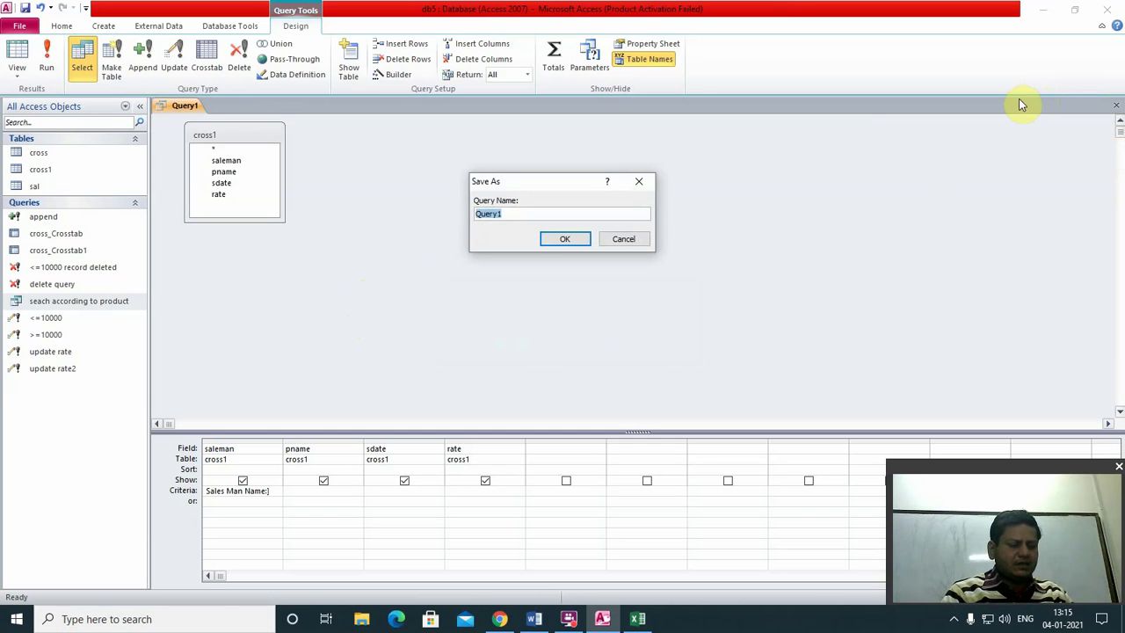
pyautogui.write('Seac')
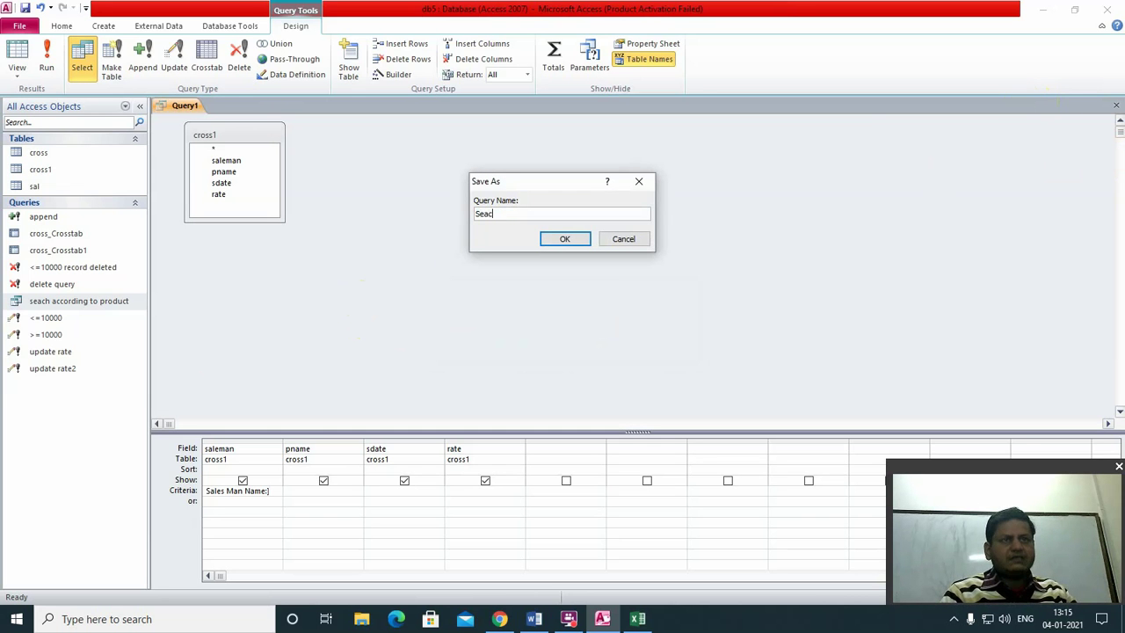
pyautogui.write('h')
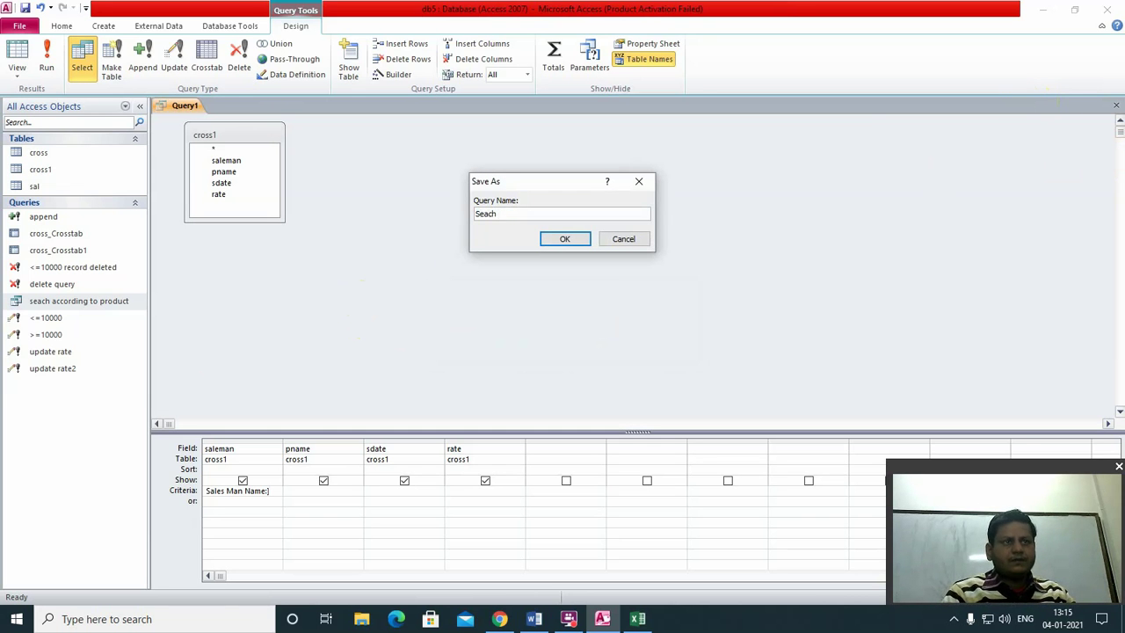
pyautogui.write(' Acco')
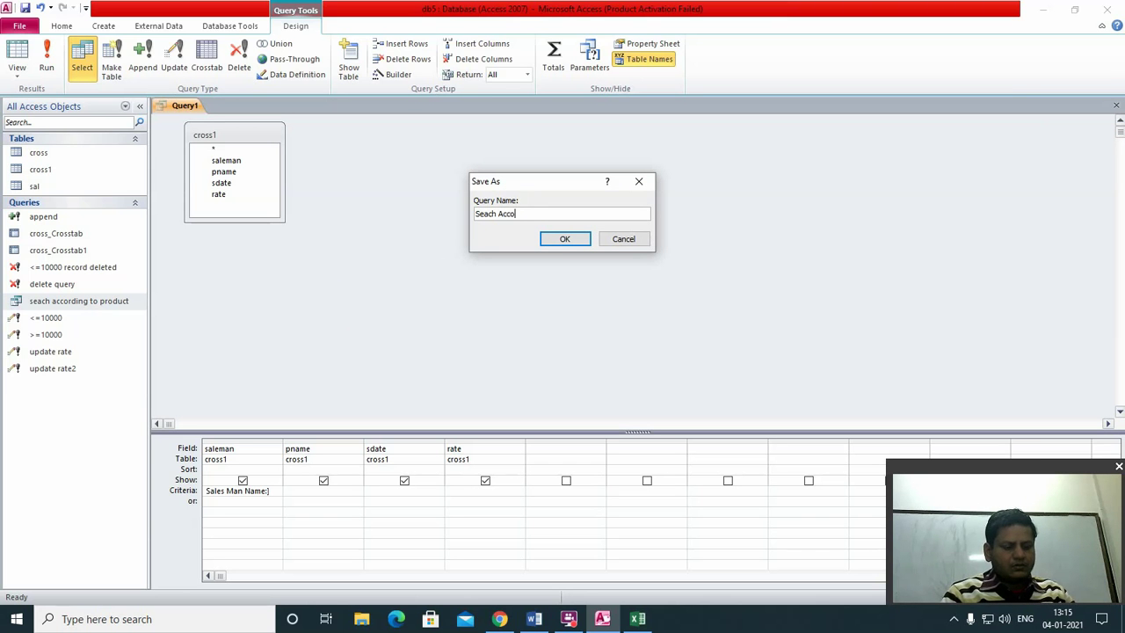
pyautogui.write('rding')
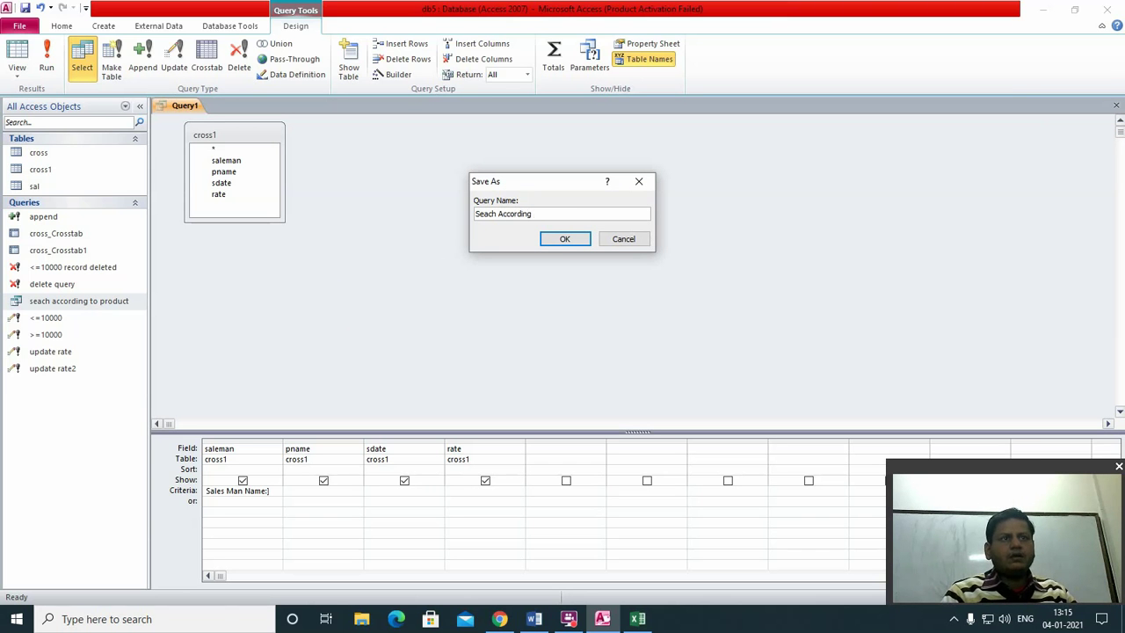
pyautogui.write(' to ')
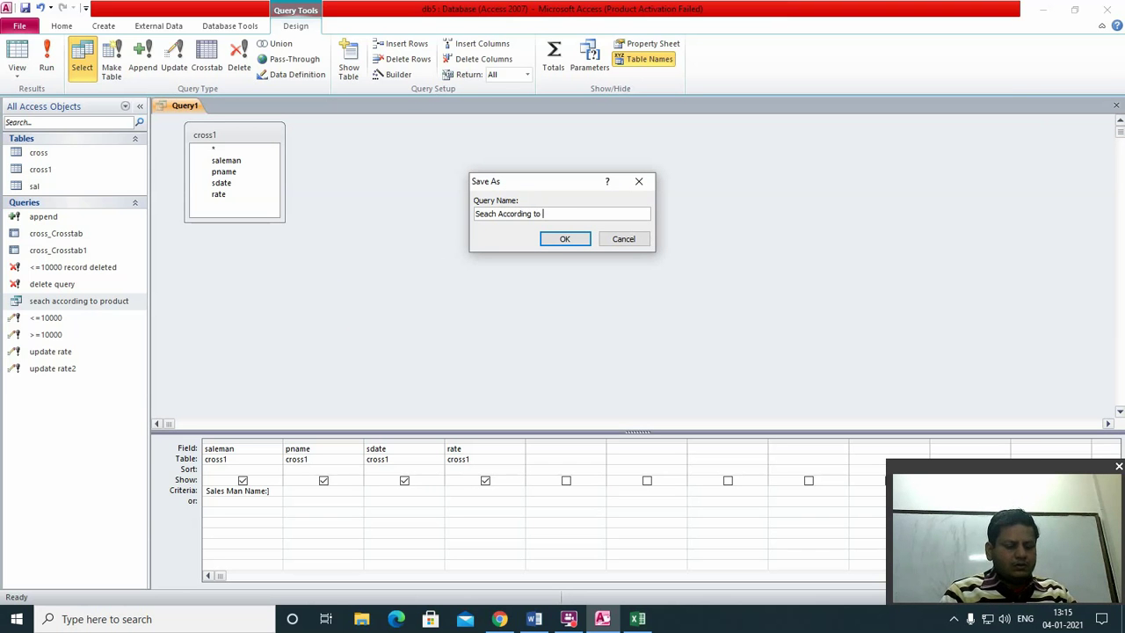
pyautogui.write('Sales')
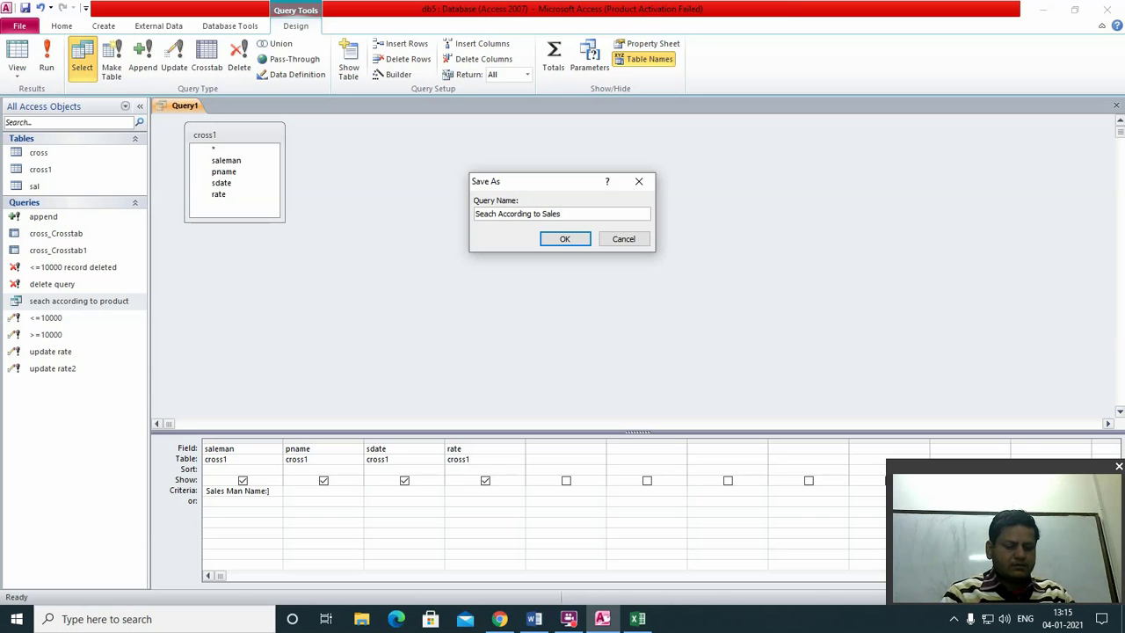
pyautogui.write(' Man')
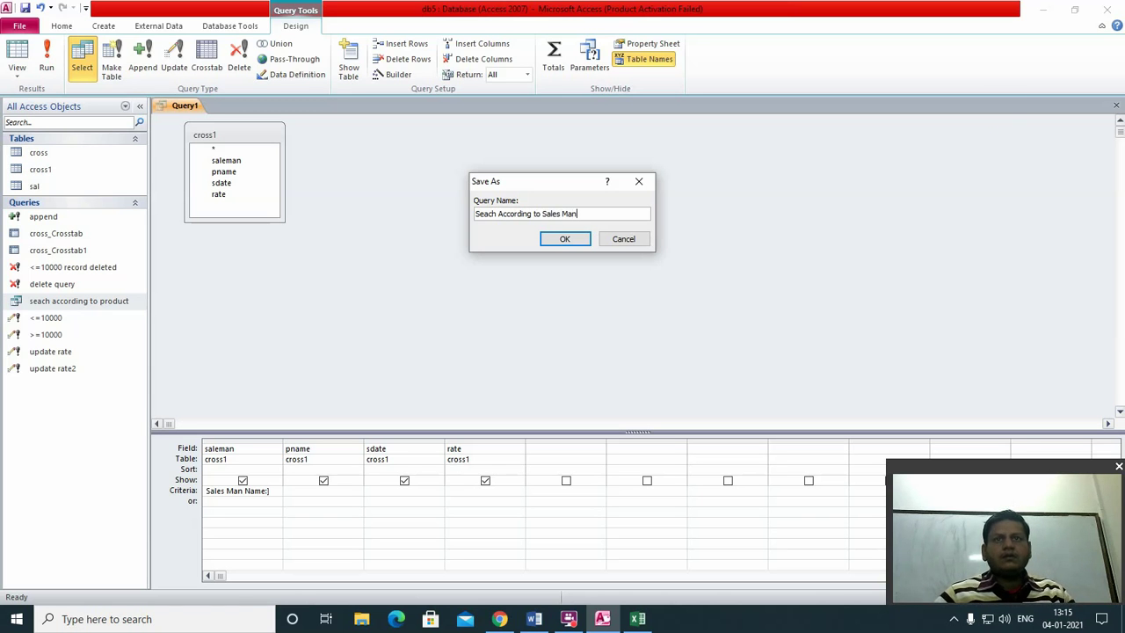
pyautogui.click(569, 240)
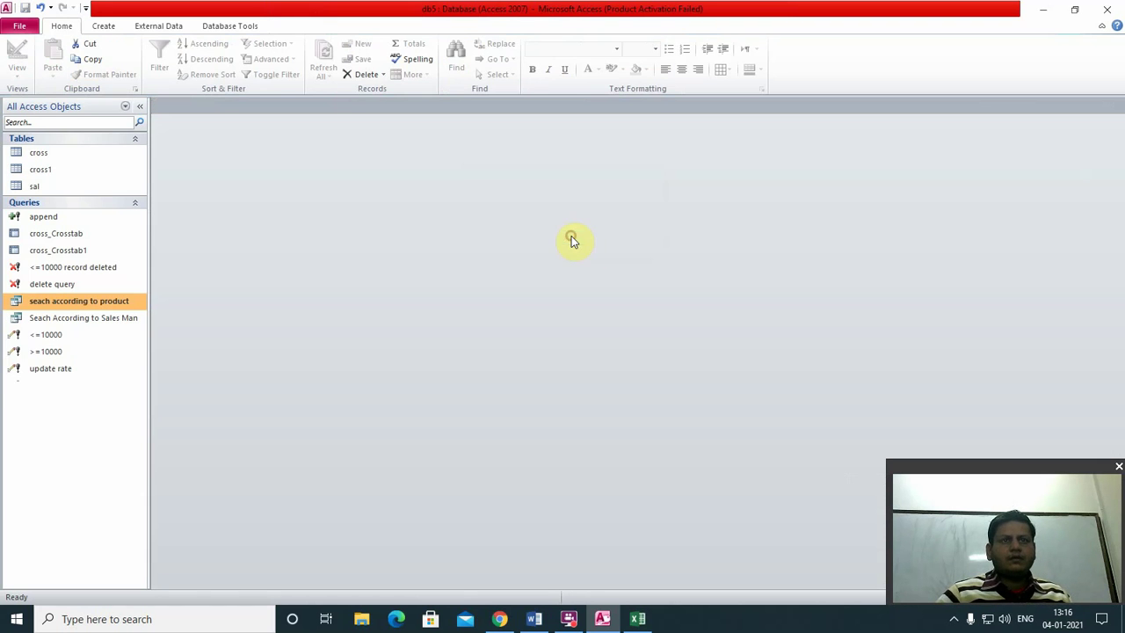
# Run Seach According to Sales Man with a salesman's first name as the parameter, and close its datasheet.
pyautogui.doubleClick(102, 321)
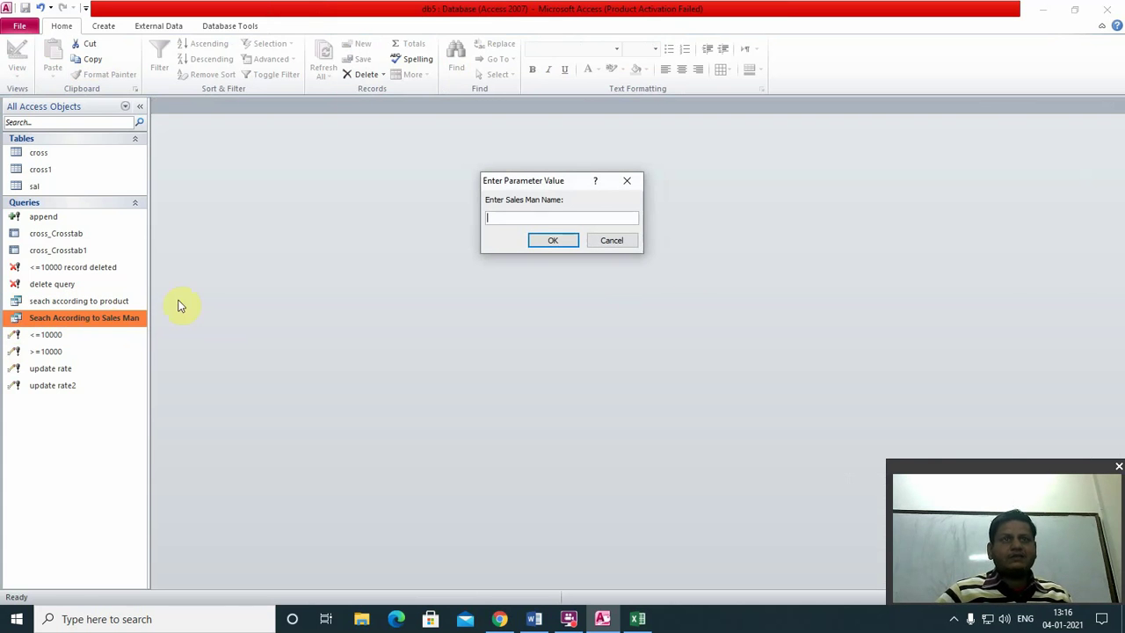
pyautogui.write('arun')
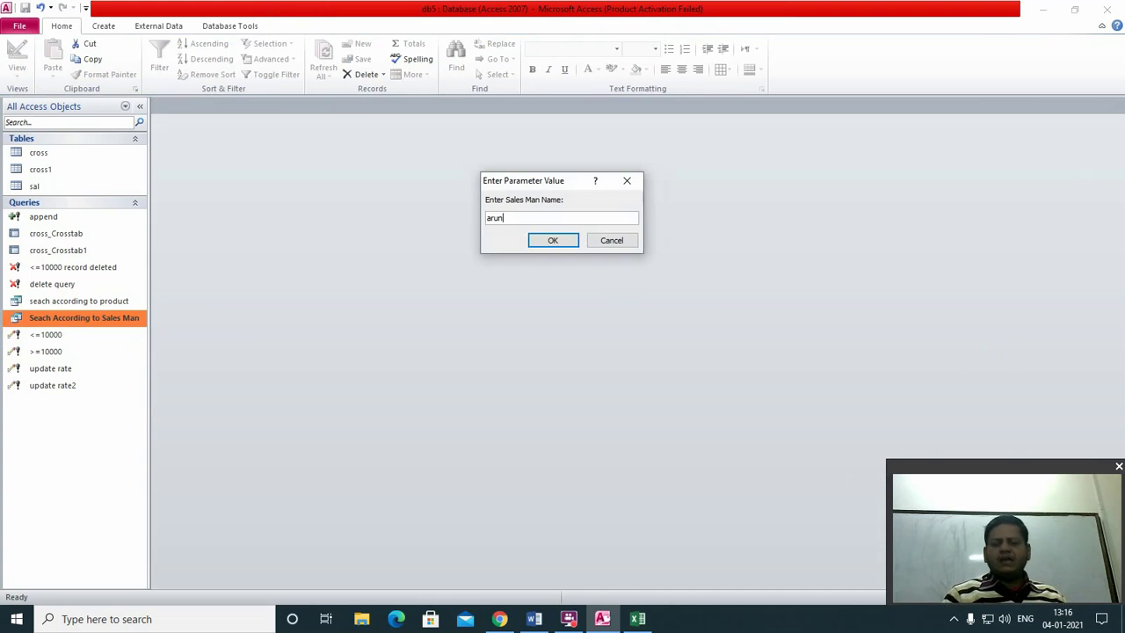
pyautogui.press('Return')
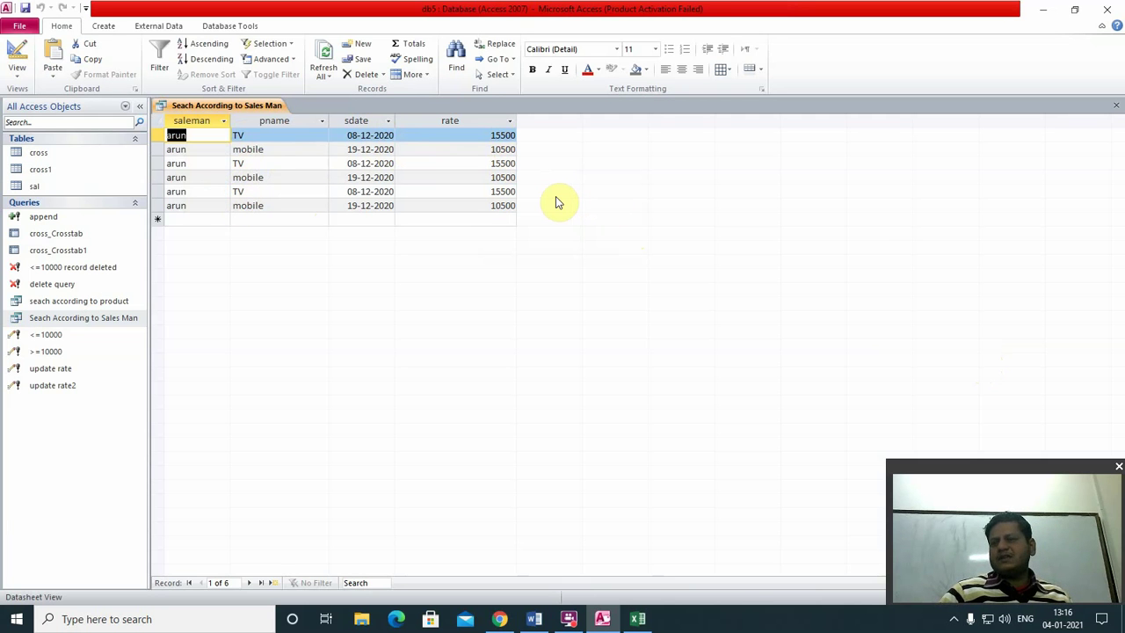
pyautogui.click(1116, 106)
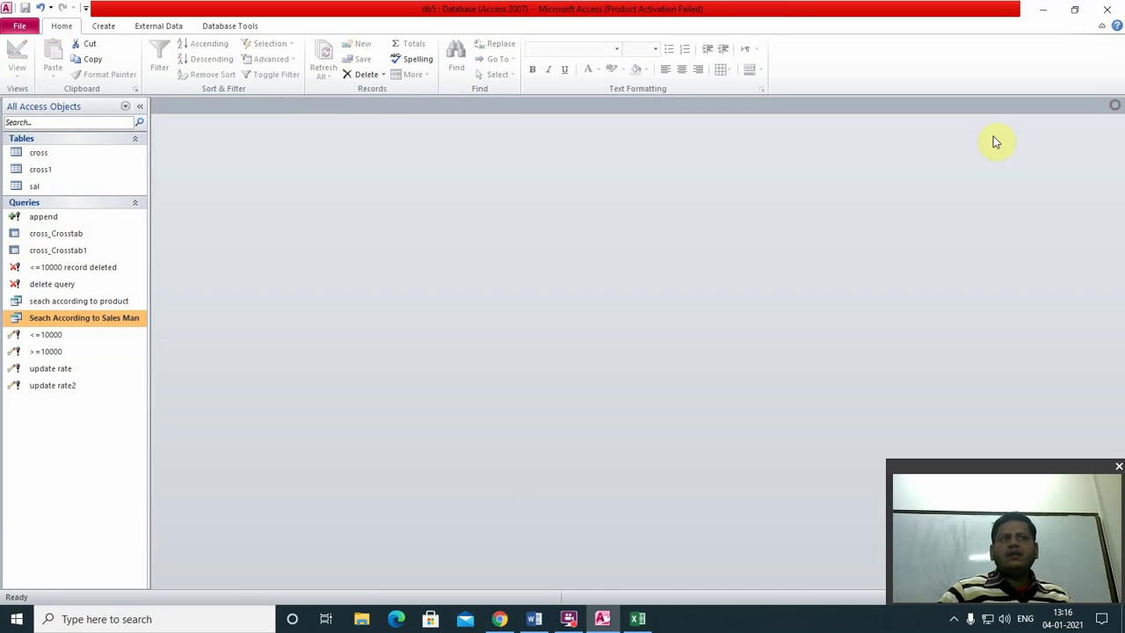
# Run Seach According to Sales Man again with a different salesman's first name to view that person's records.
pyautogui.doubleClick(106, 318)
pyautogui.write('ram')
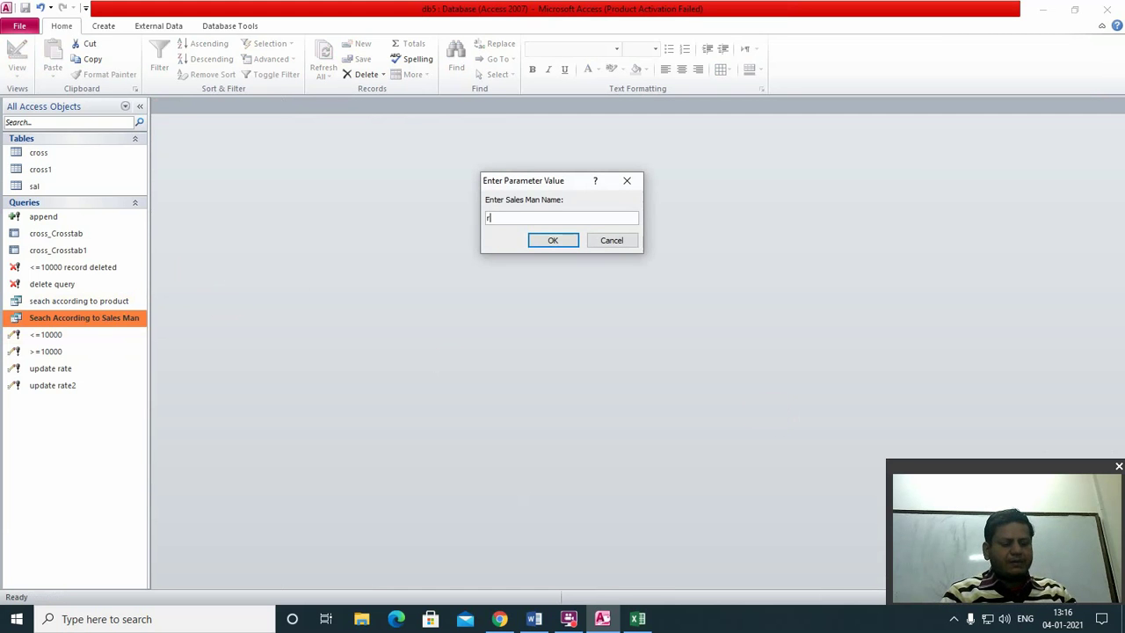
pyautogui.press('Return')
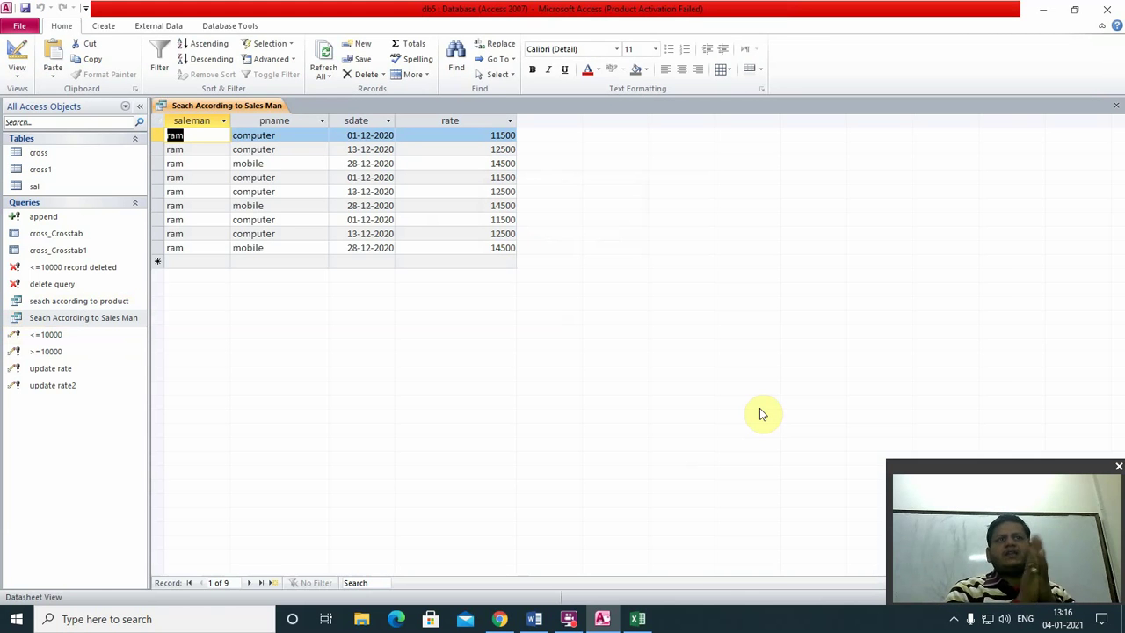